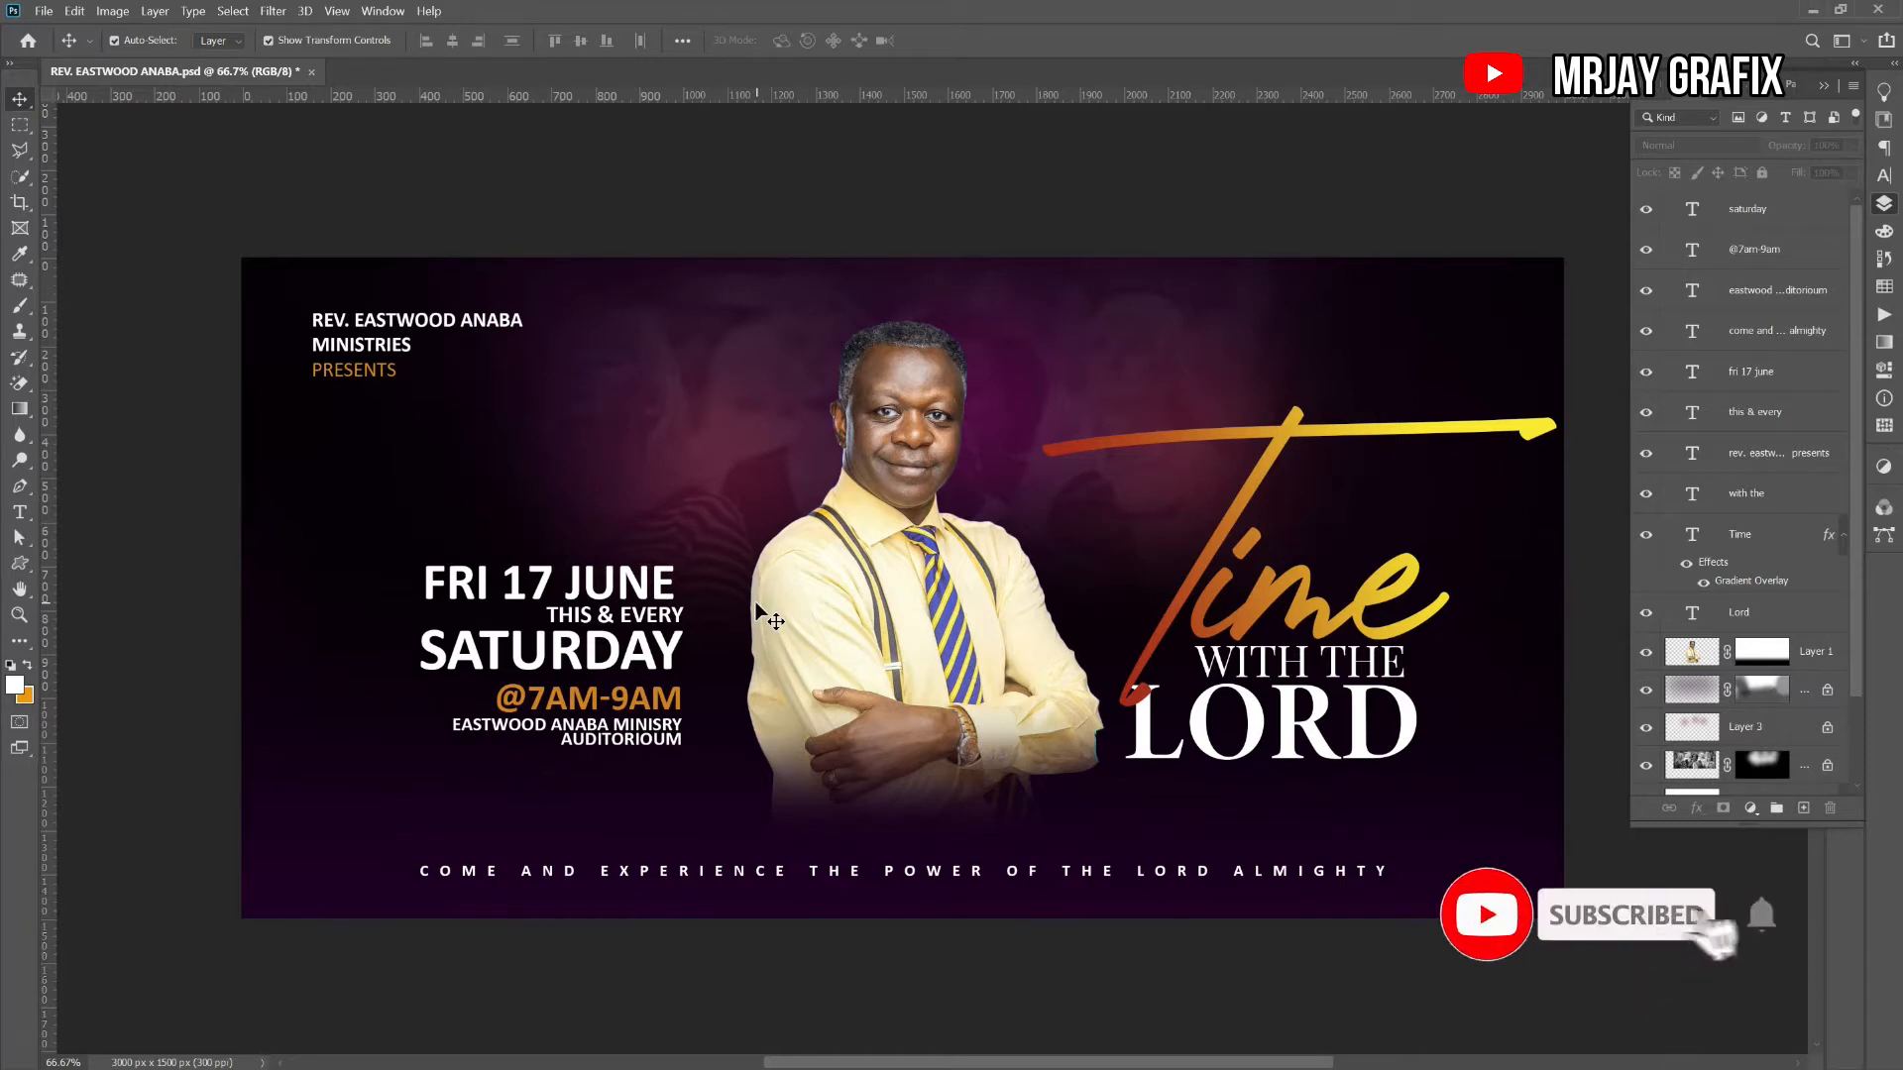
- Enlarge the "FRI 17 JUNE" text proportionally to about 103.32% so its edge lines up with the text lines below
left_click(635, 588)
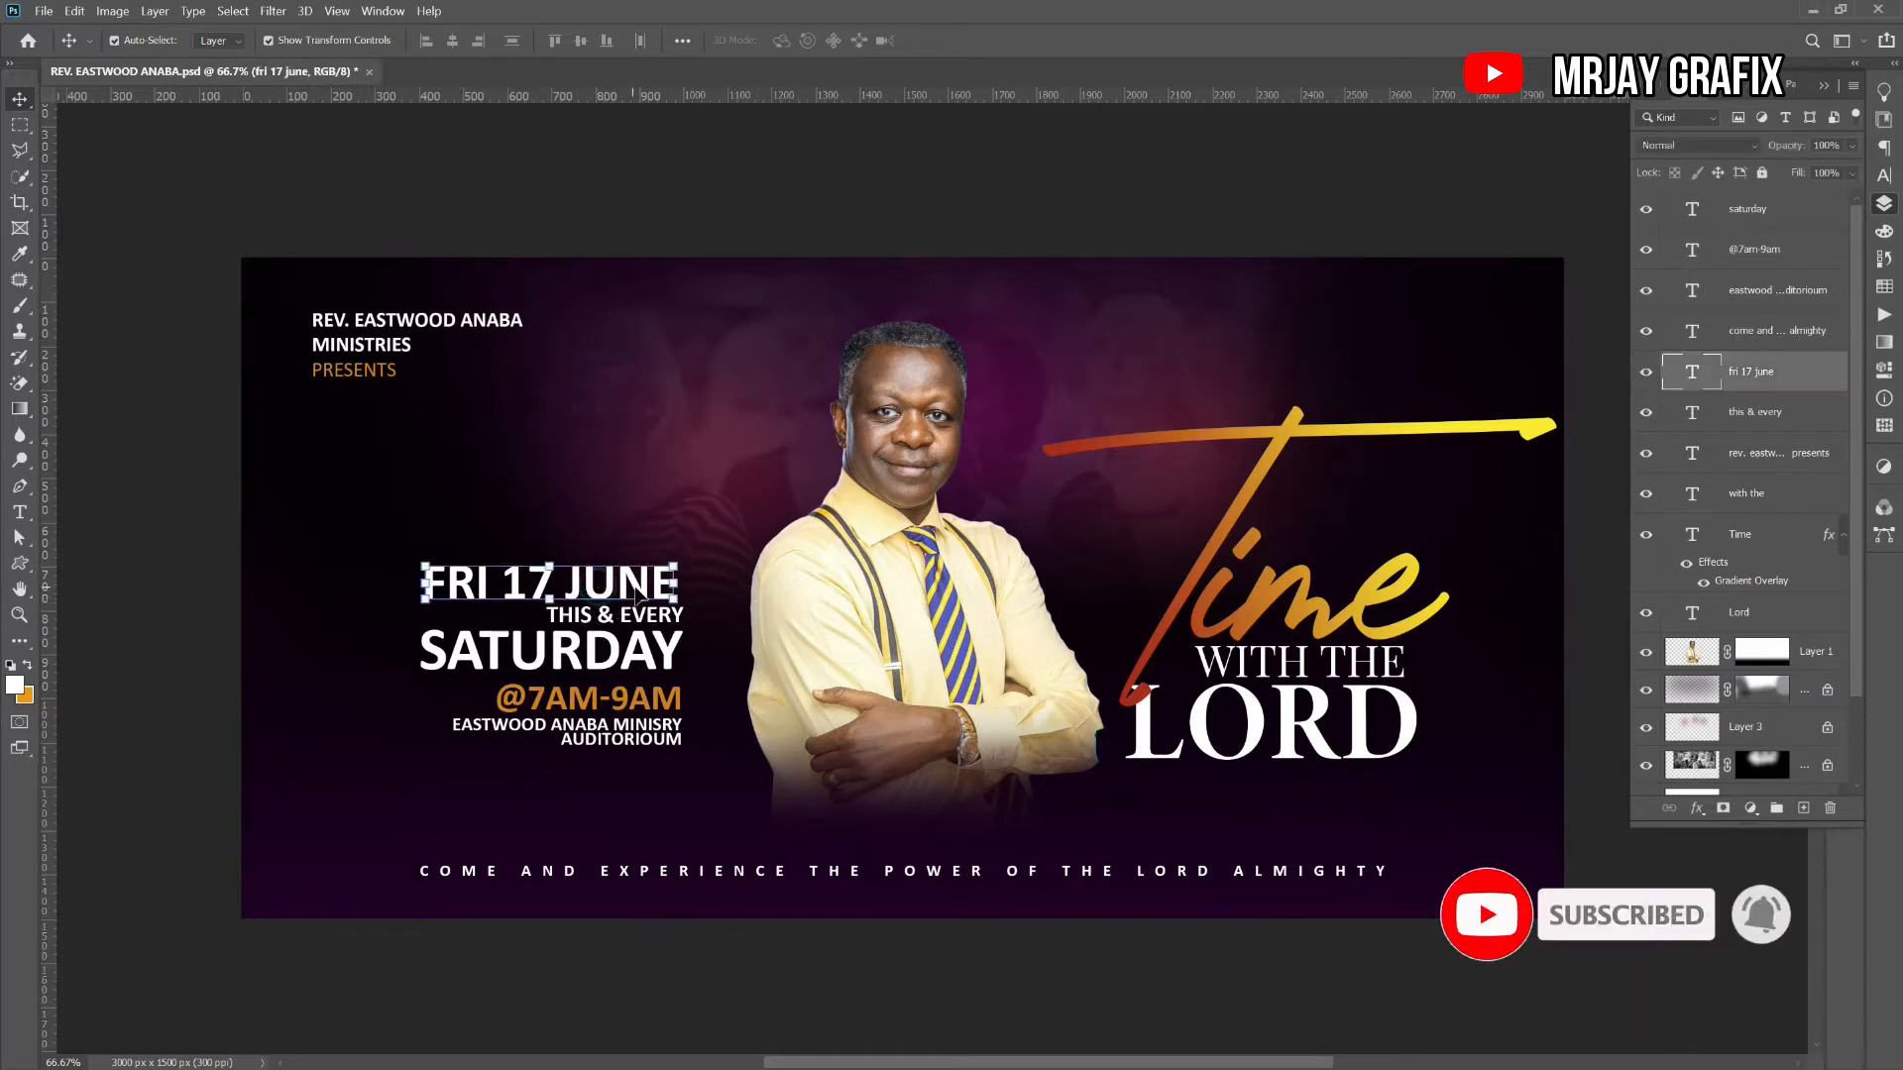
left_click_drag(674, 568, 684, 556)
left_click(981, 39)
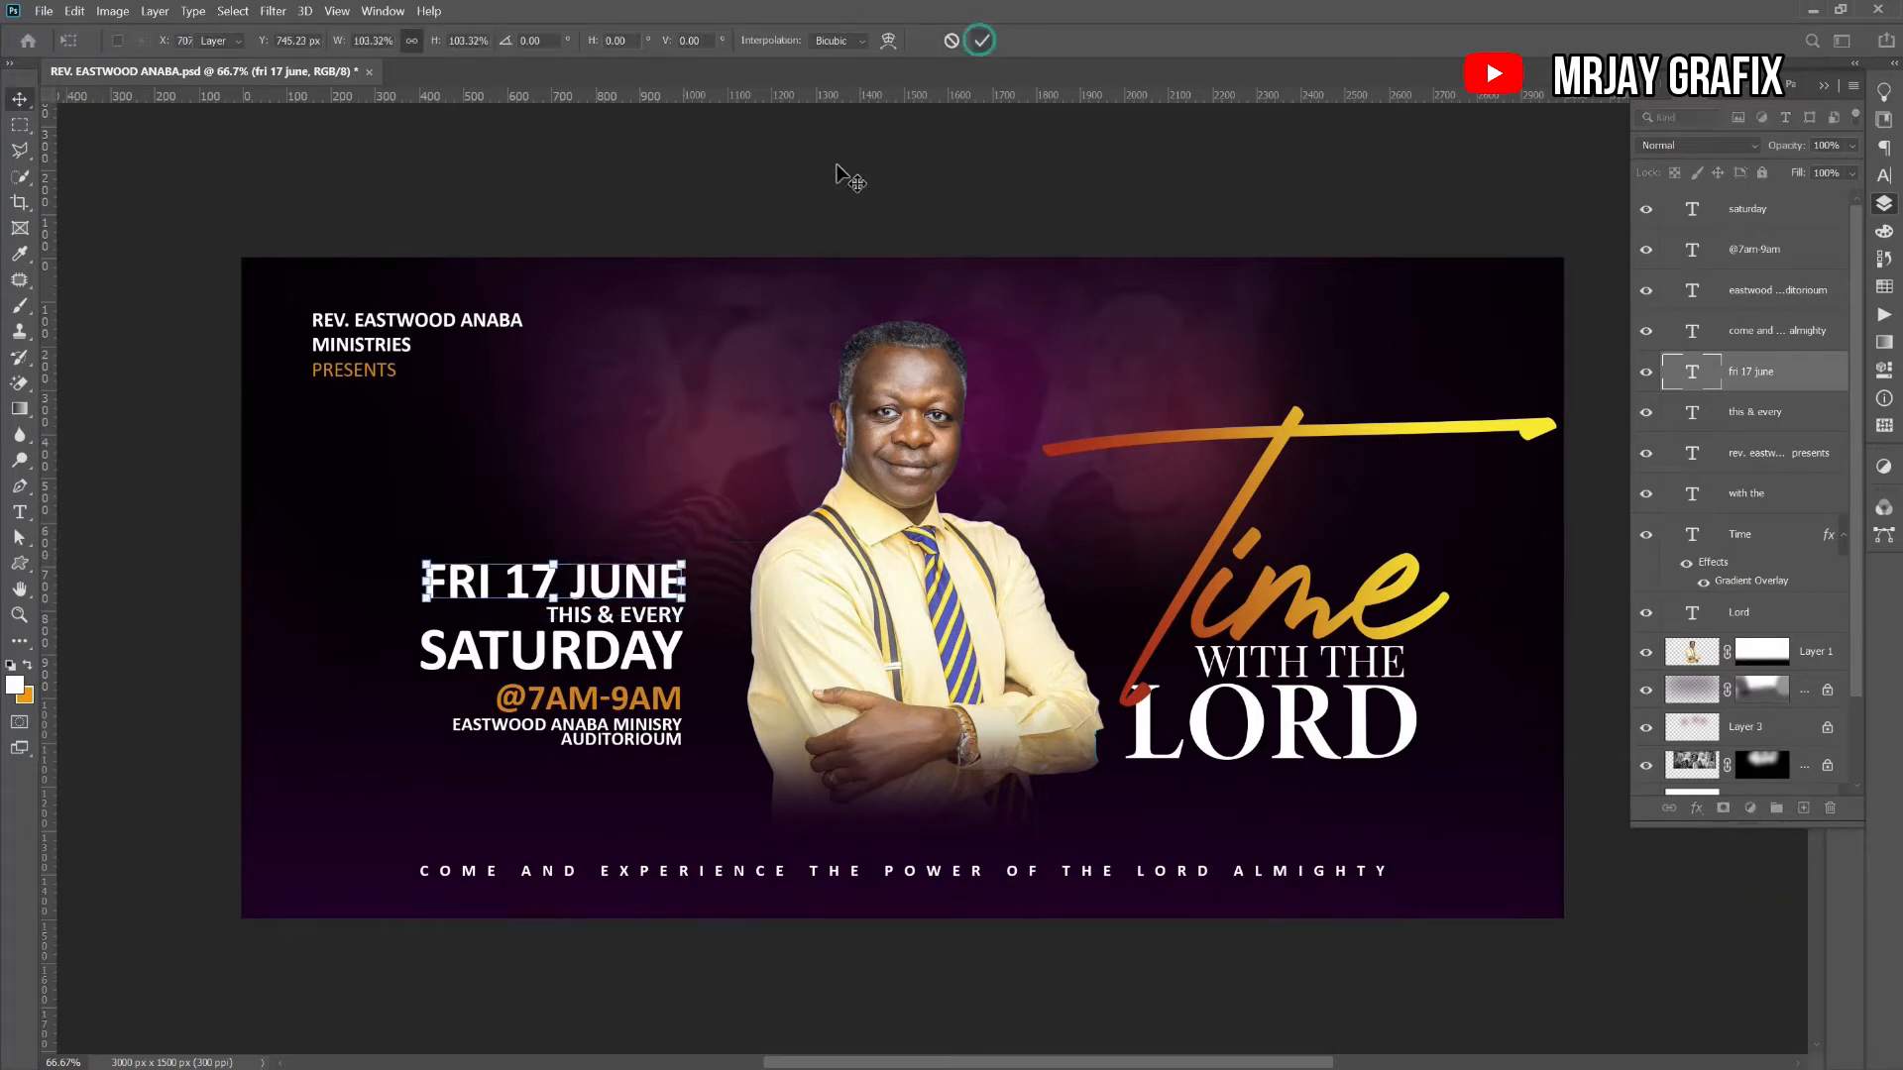
left_click(833, 178)
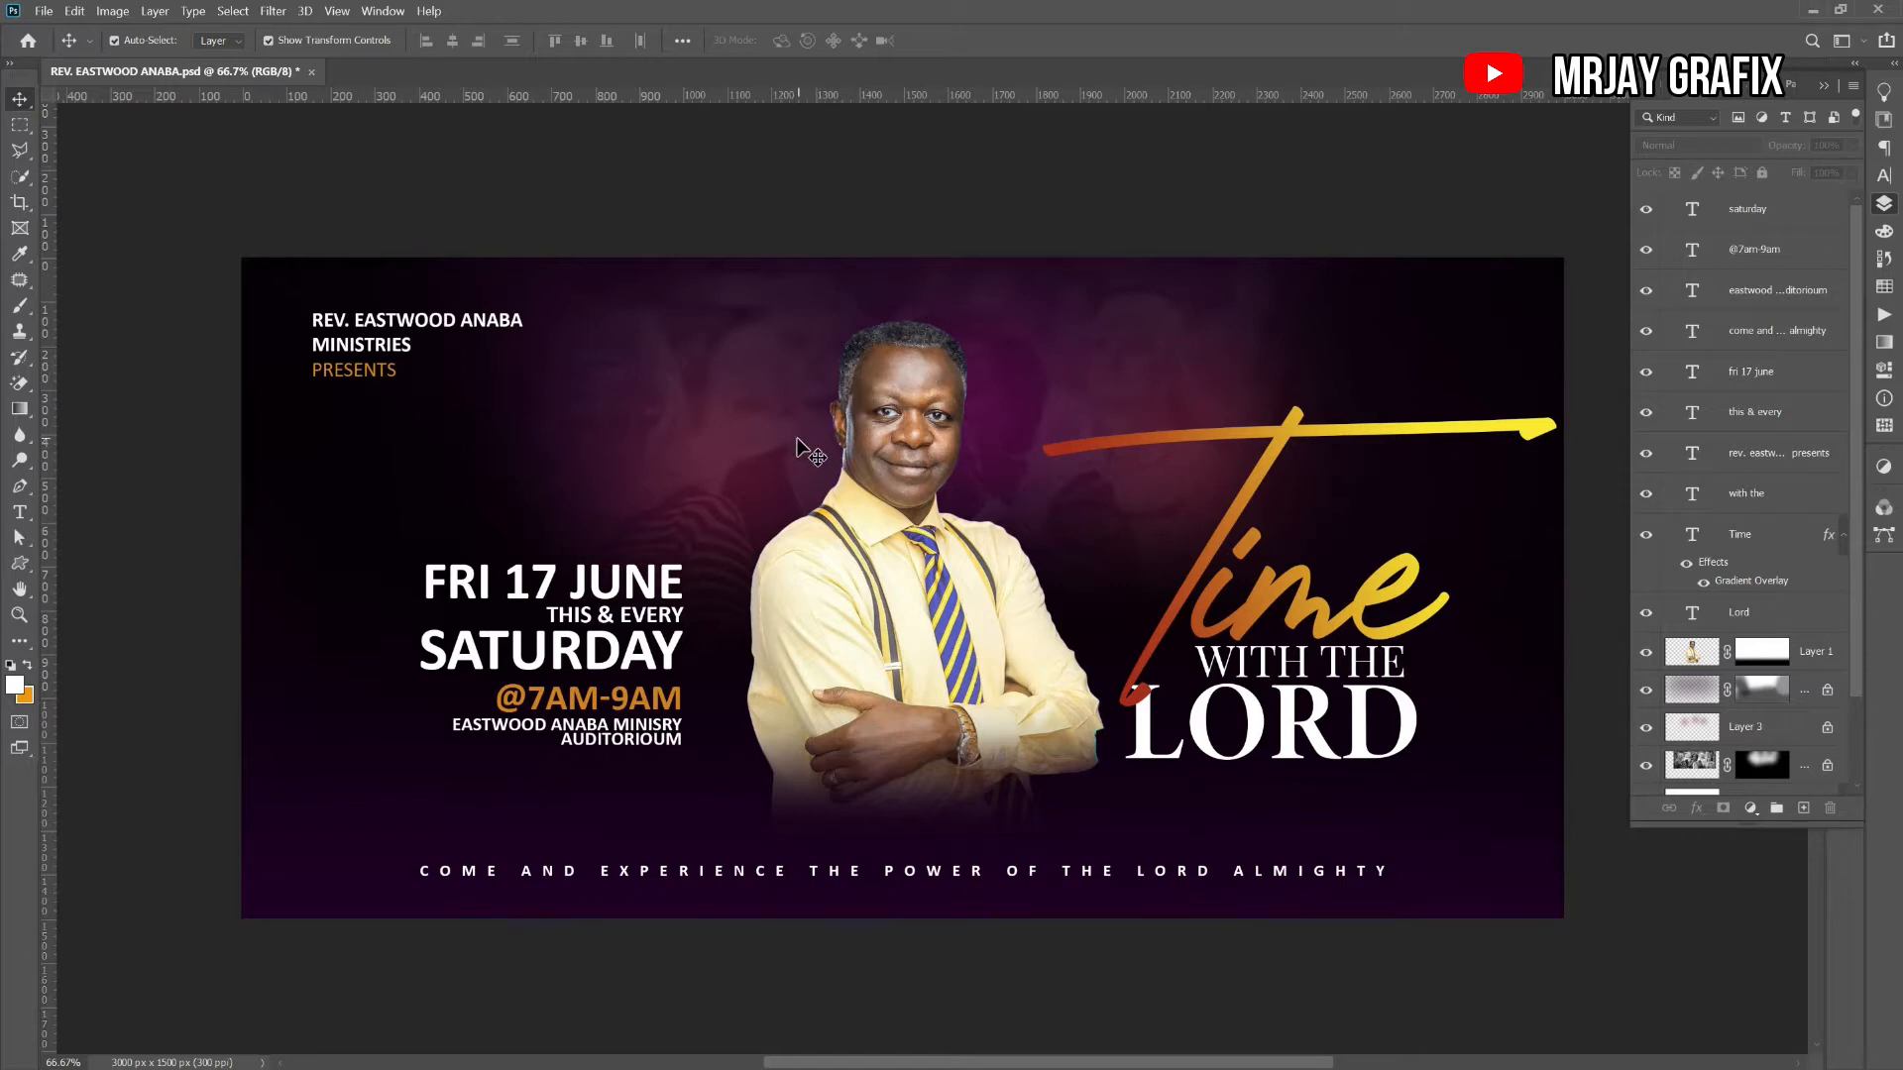
- Create a new print document 20 by 20 inches at 300 pixels/inch in RGB Color with a white background
left_click(44, 12)
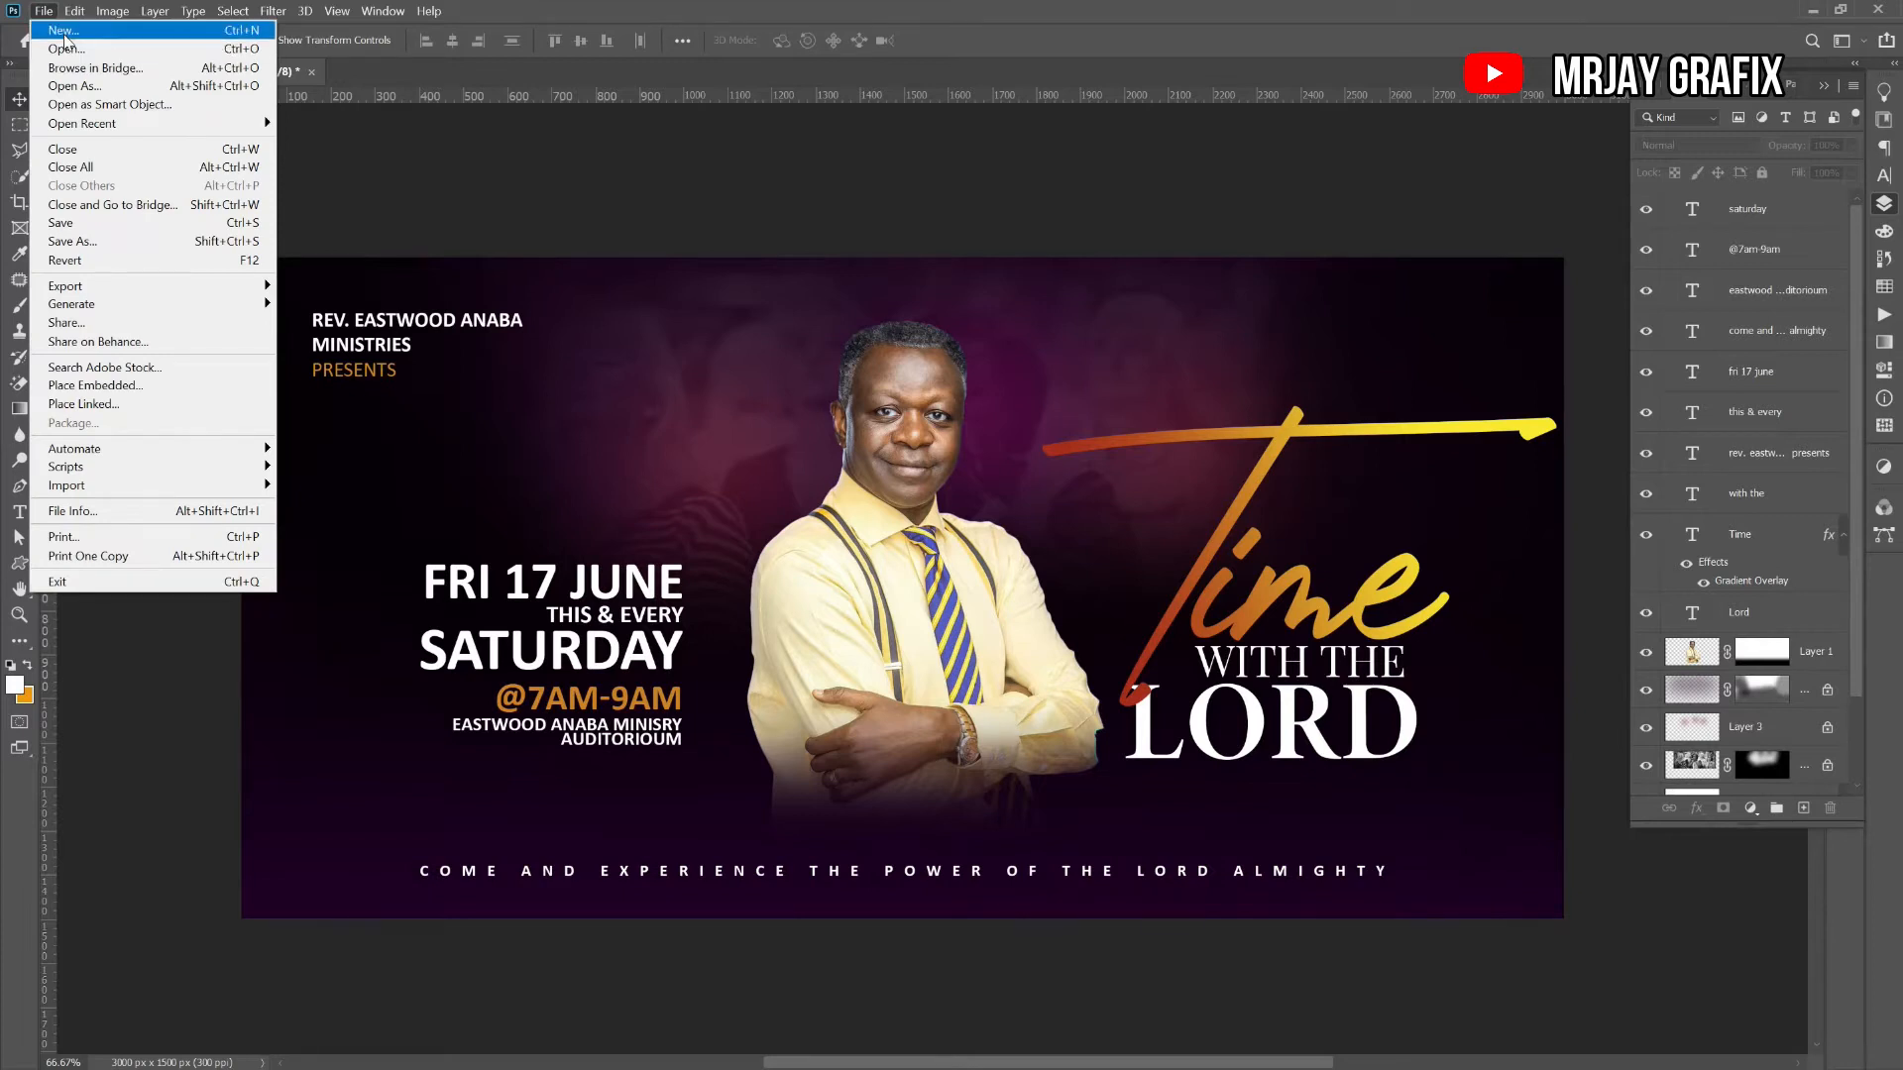
left_click(55, 30)
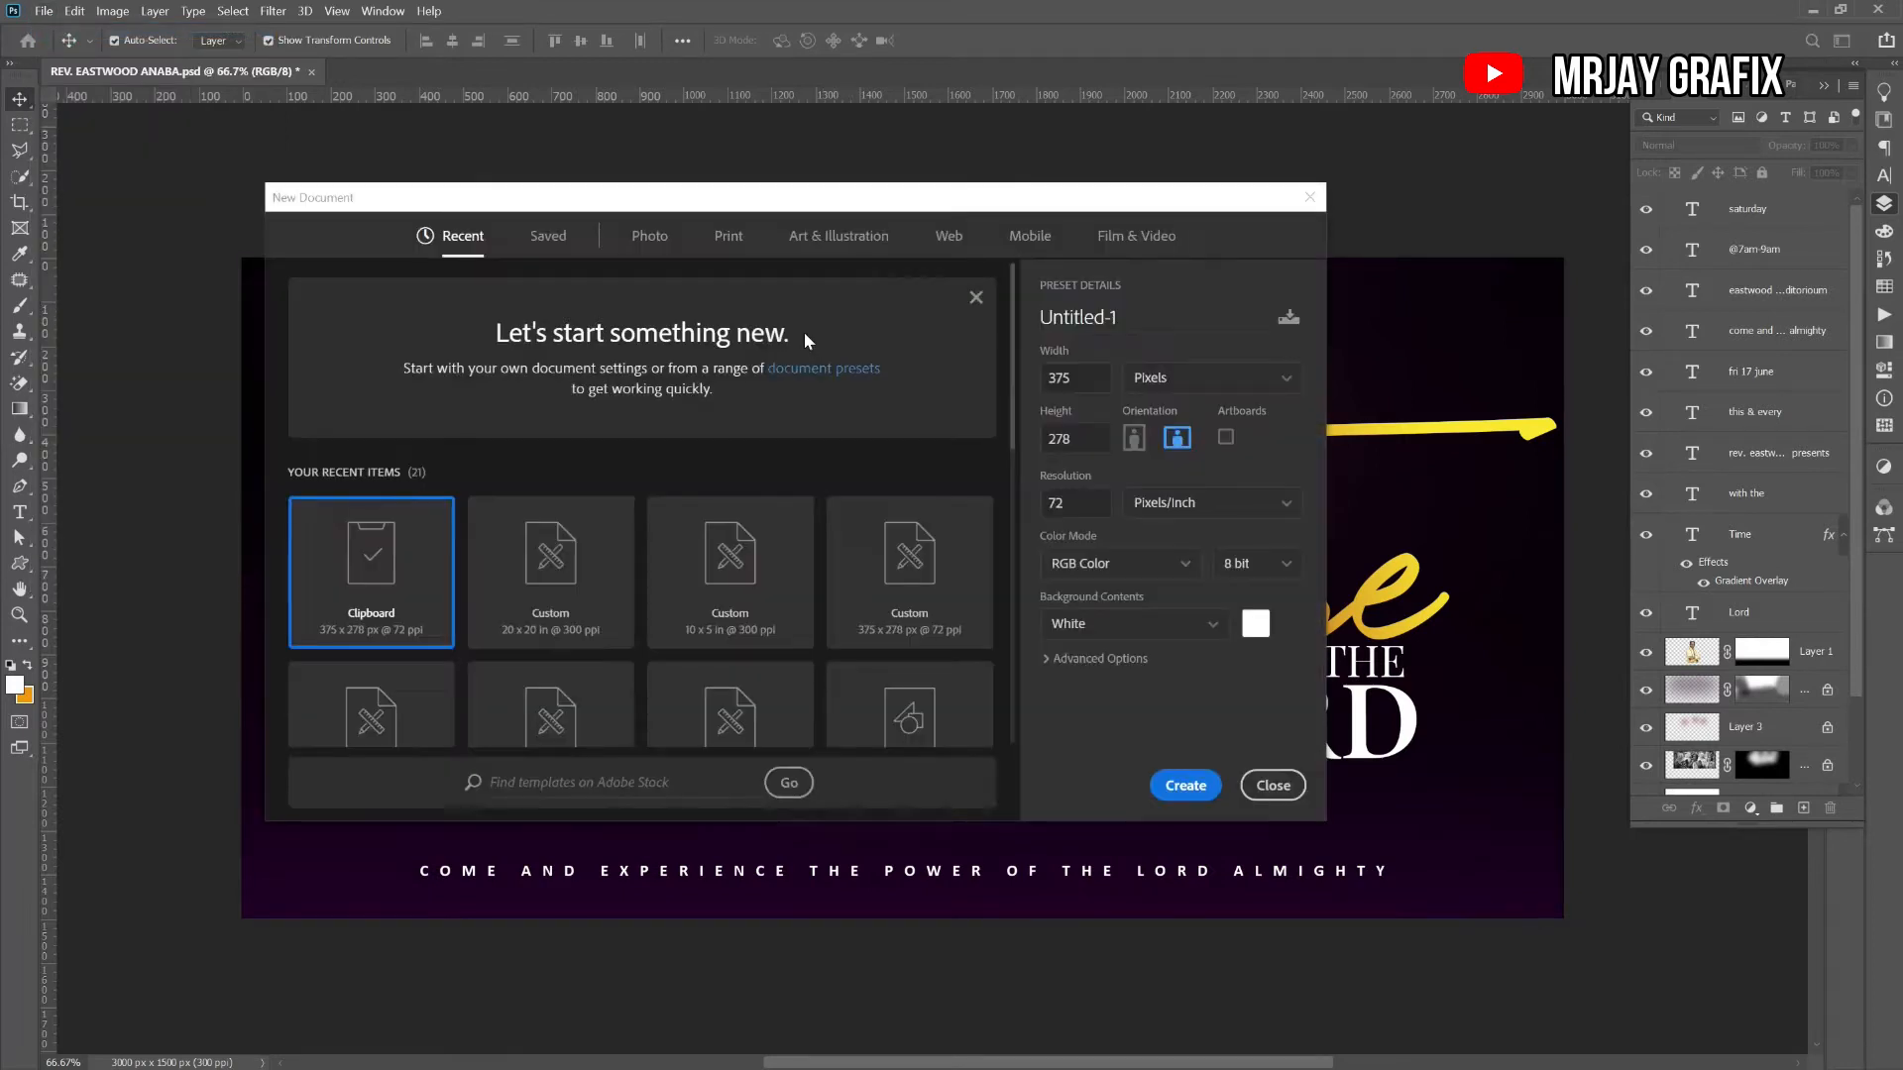
left_click(720, 247)
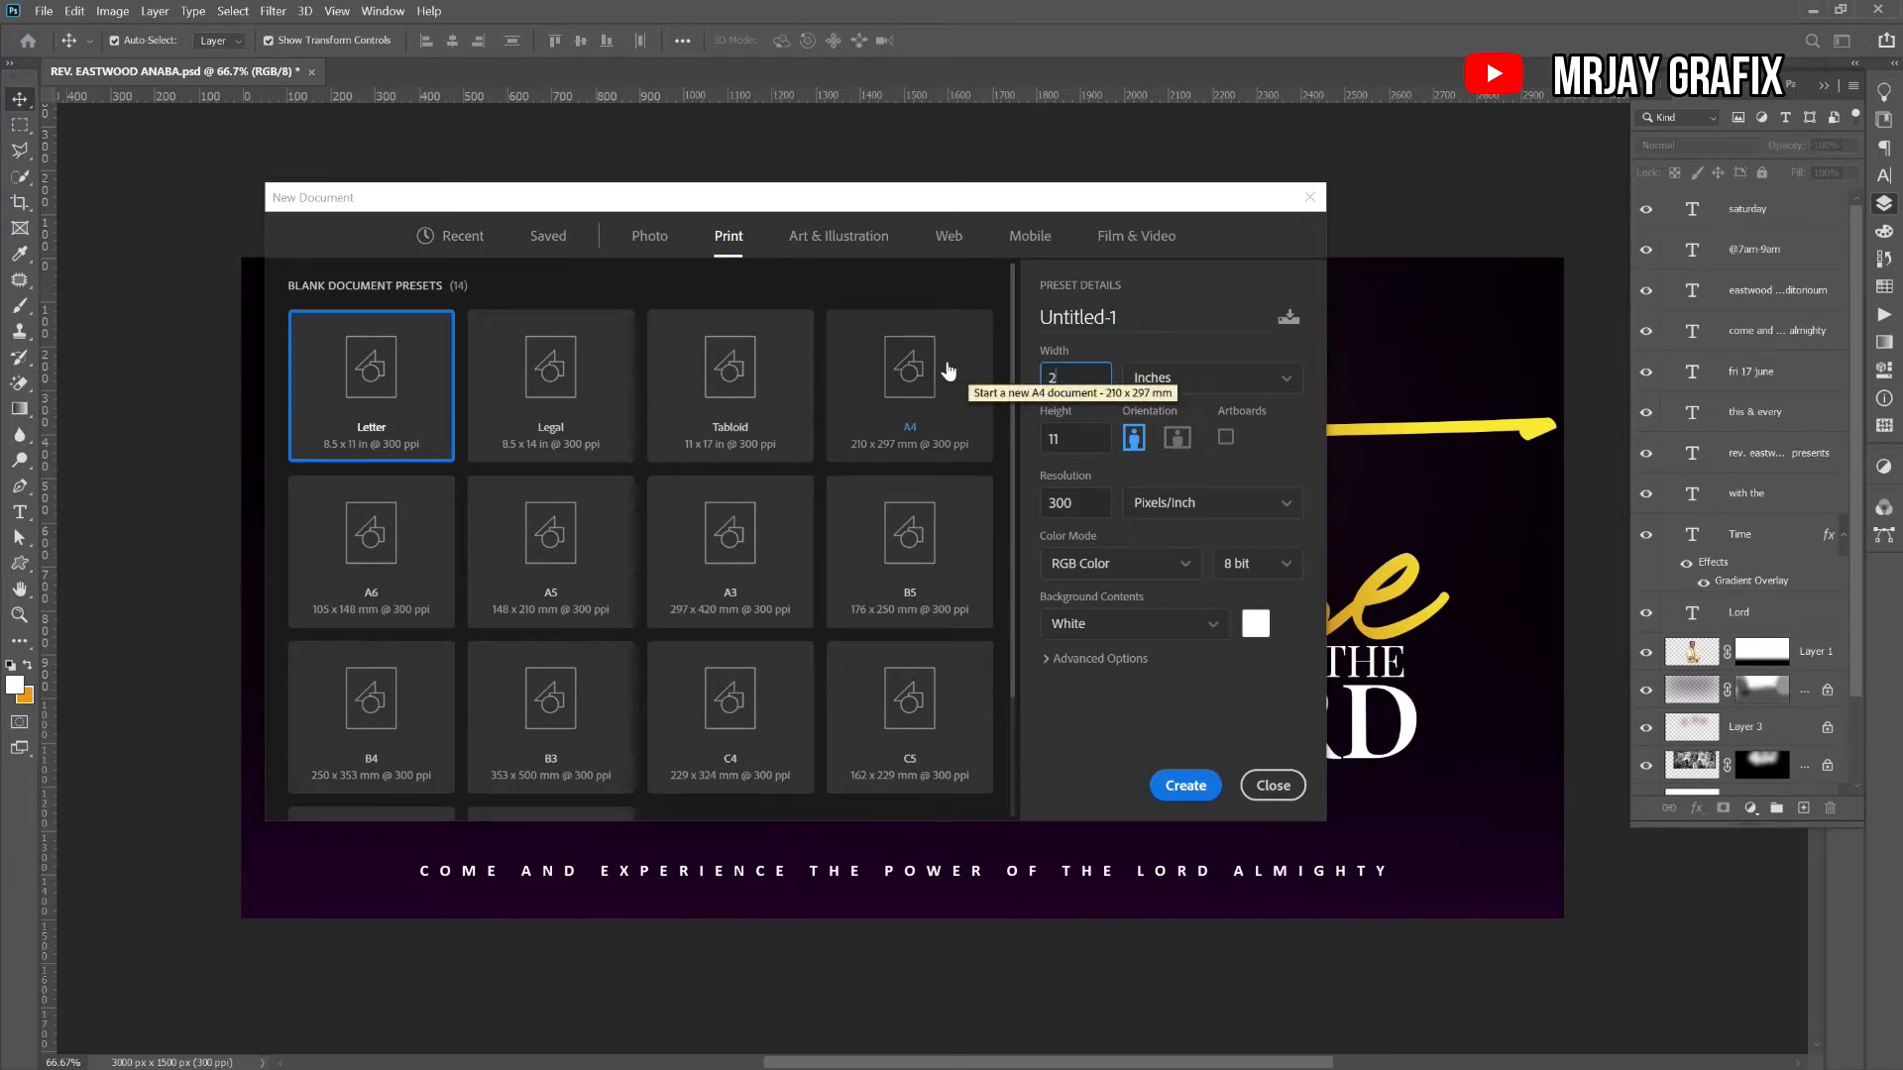
key("Tab")
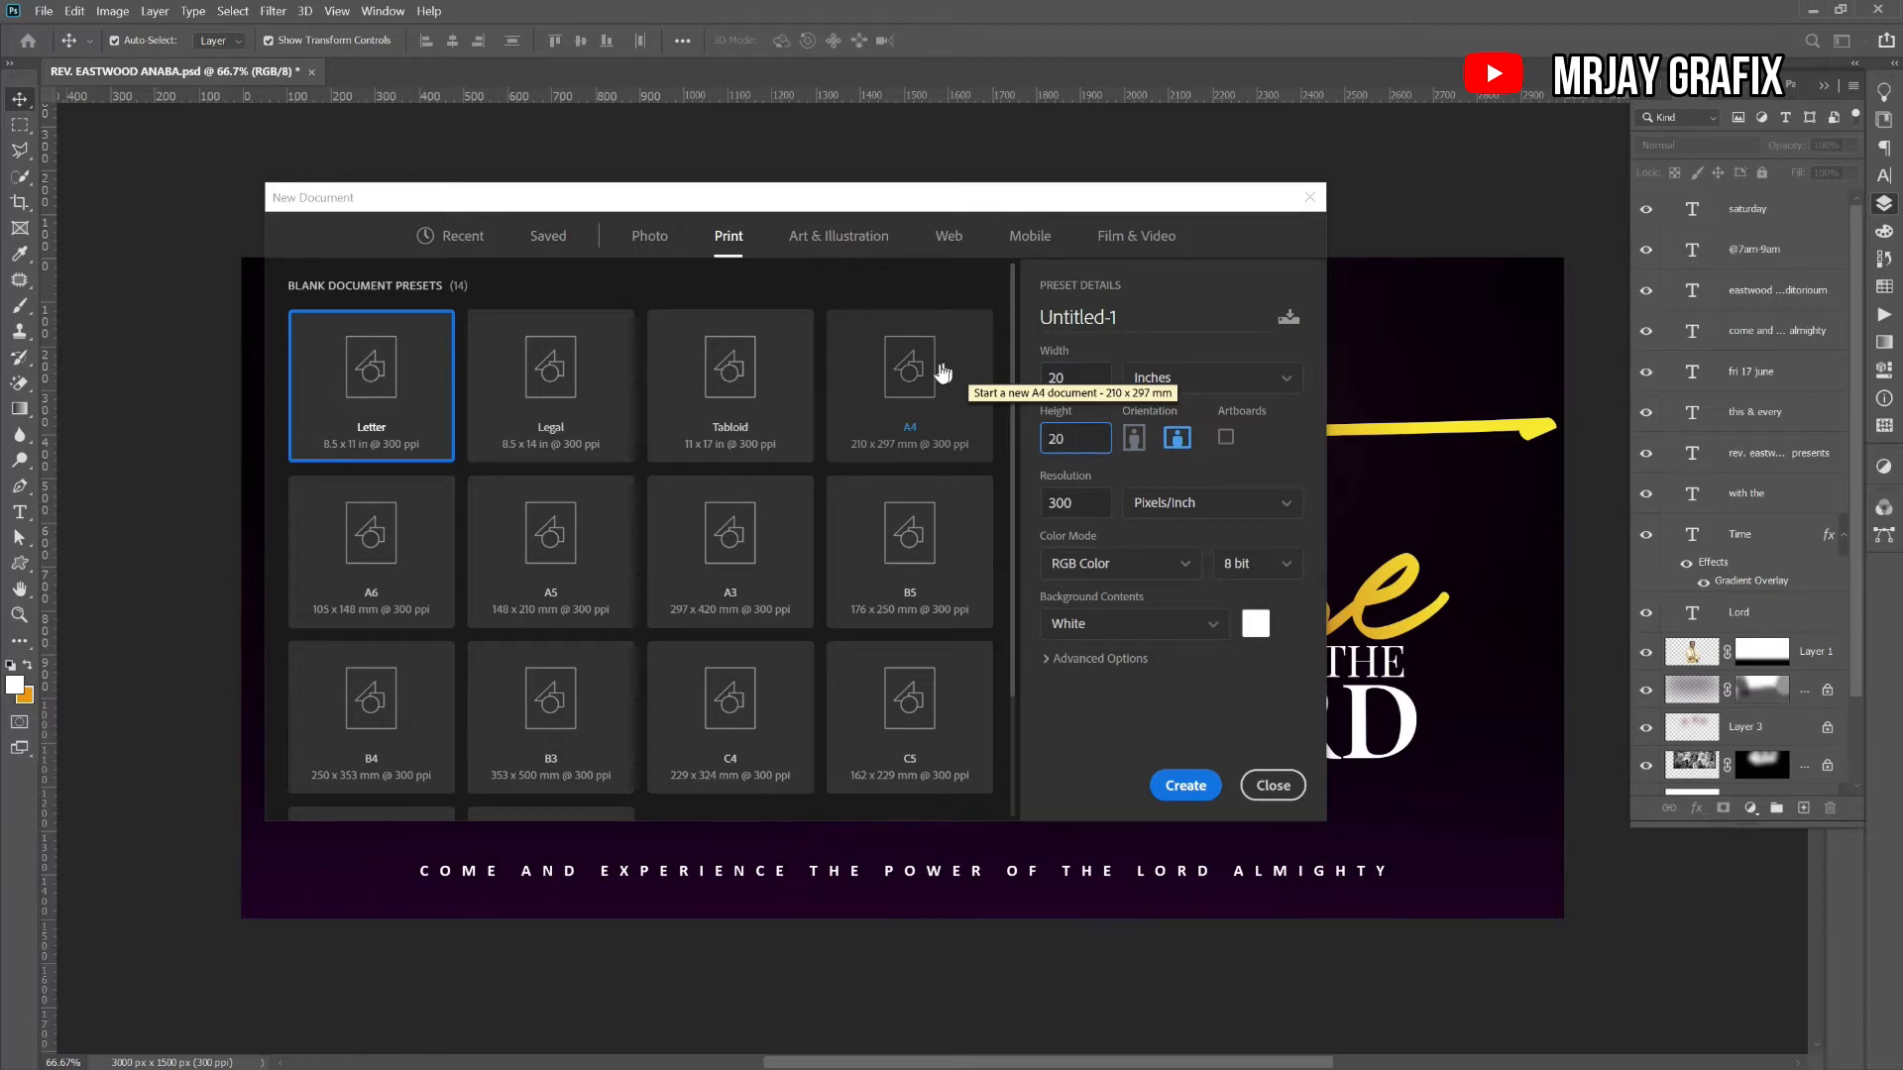
left_click(1172, 790)
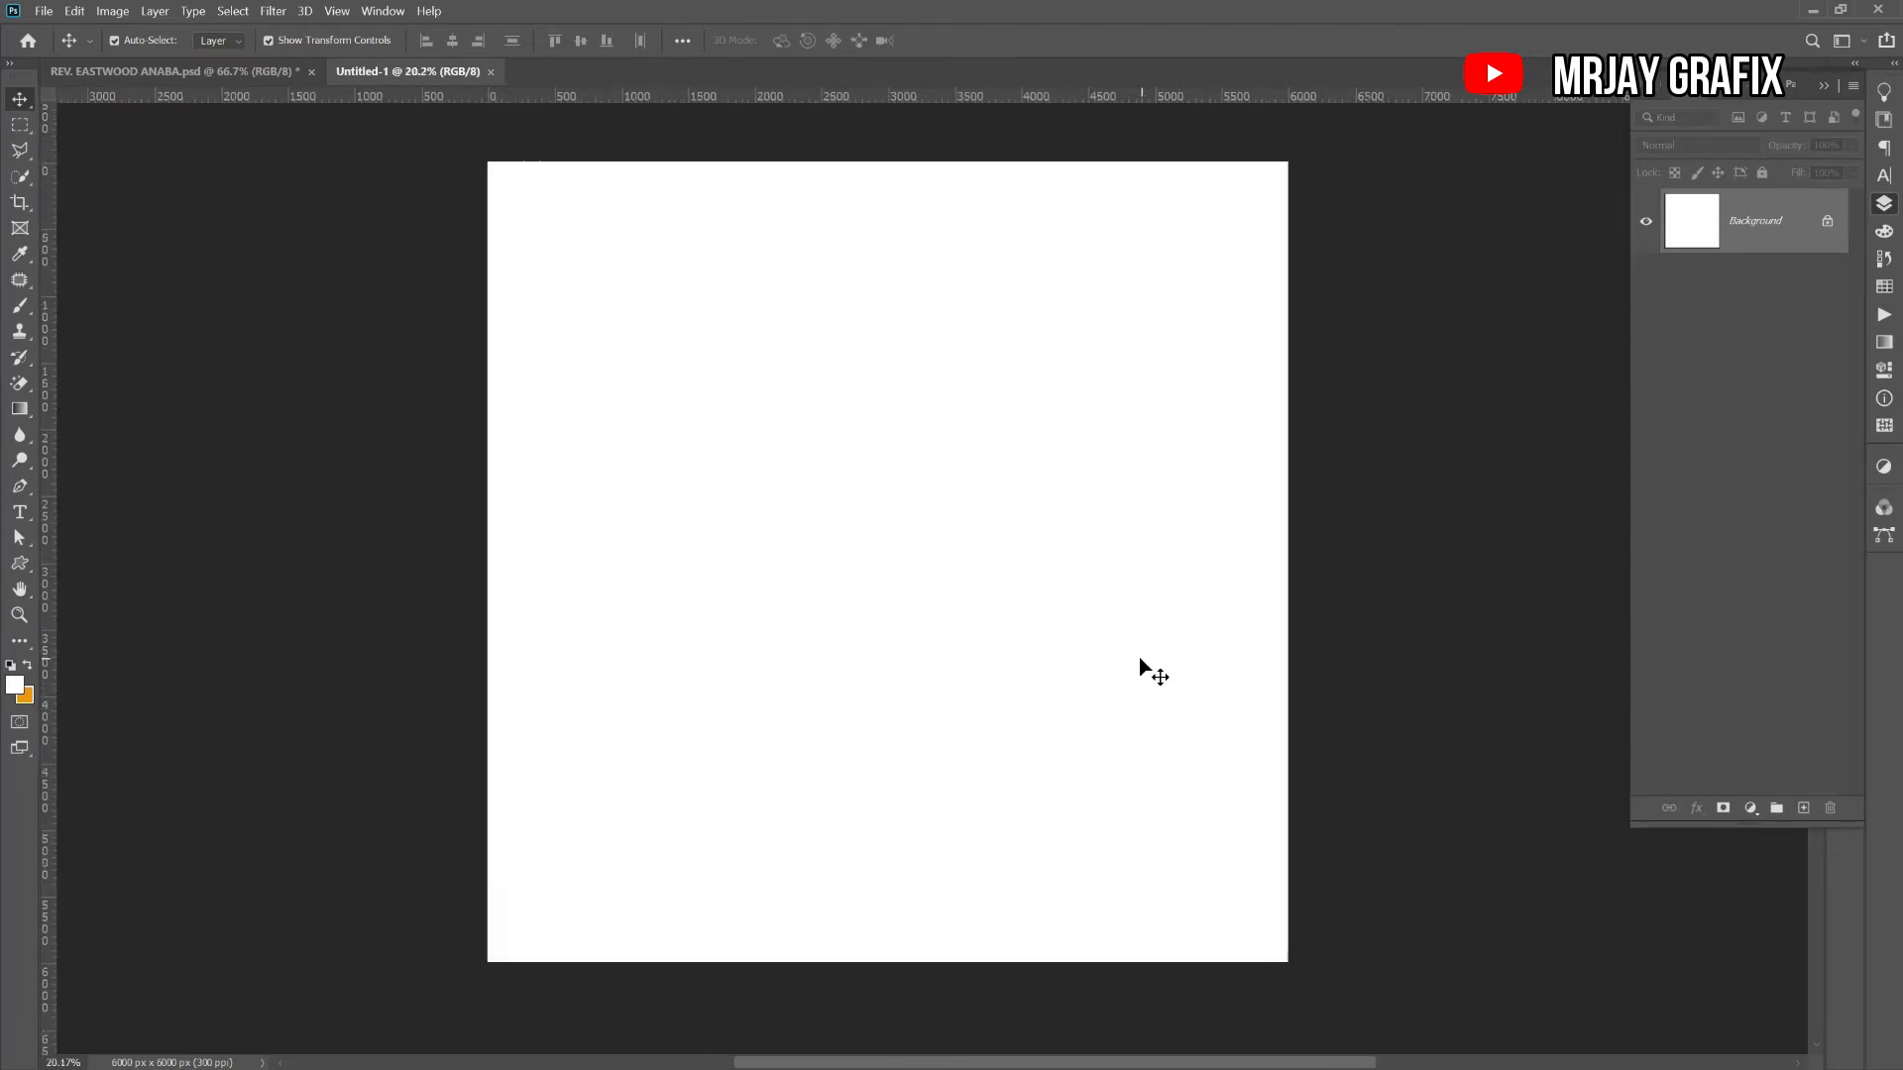
- Add a vertical guide at 50% of the canvas width
scroll(906, 528, "down", 1)
scroll(895, 468, "up", 1)
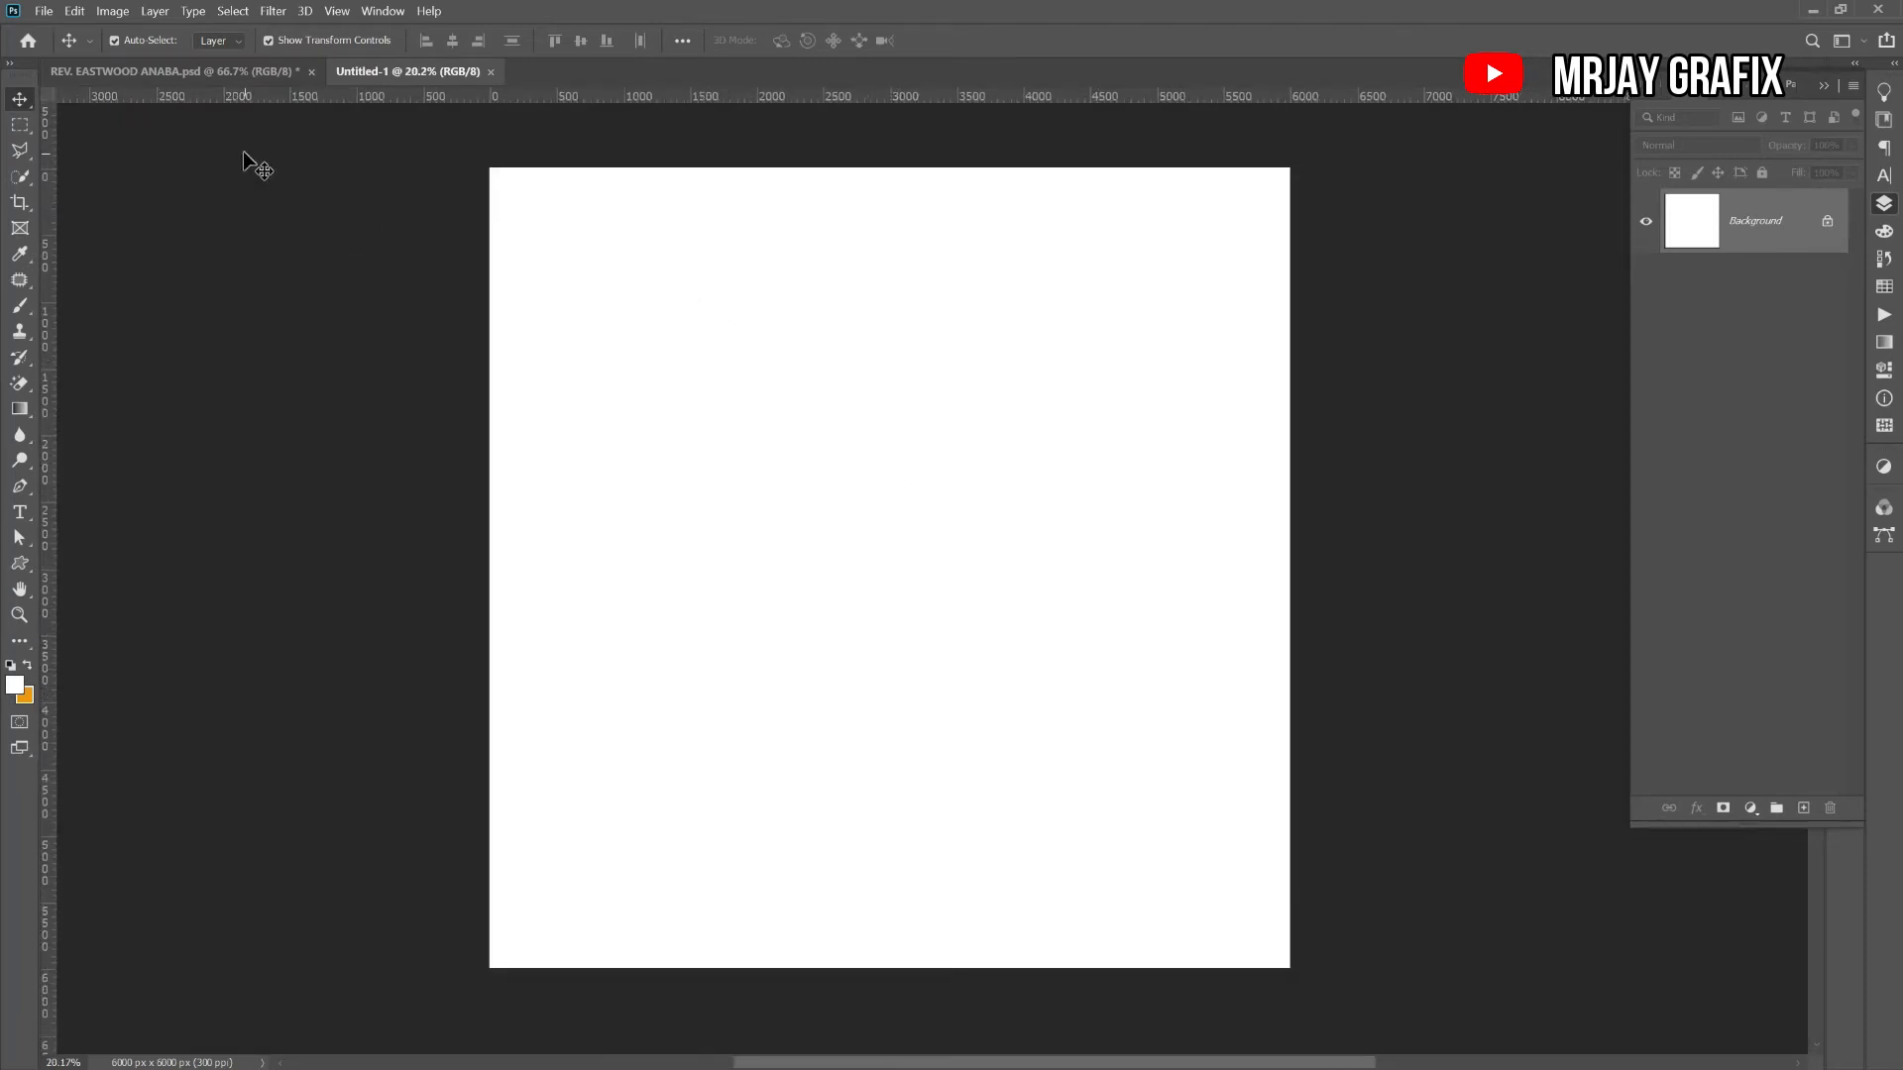
left_click(334, 13)
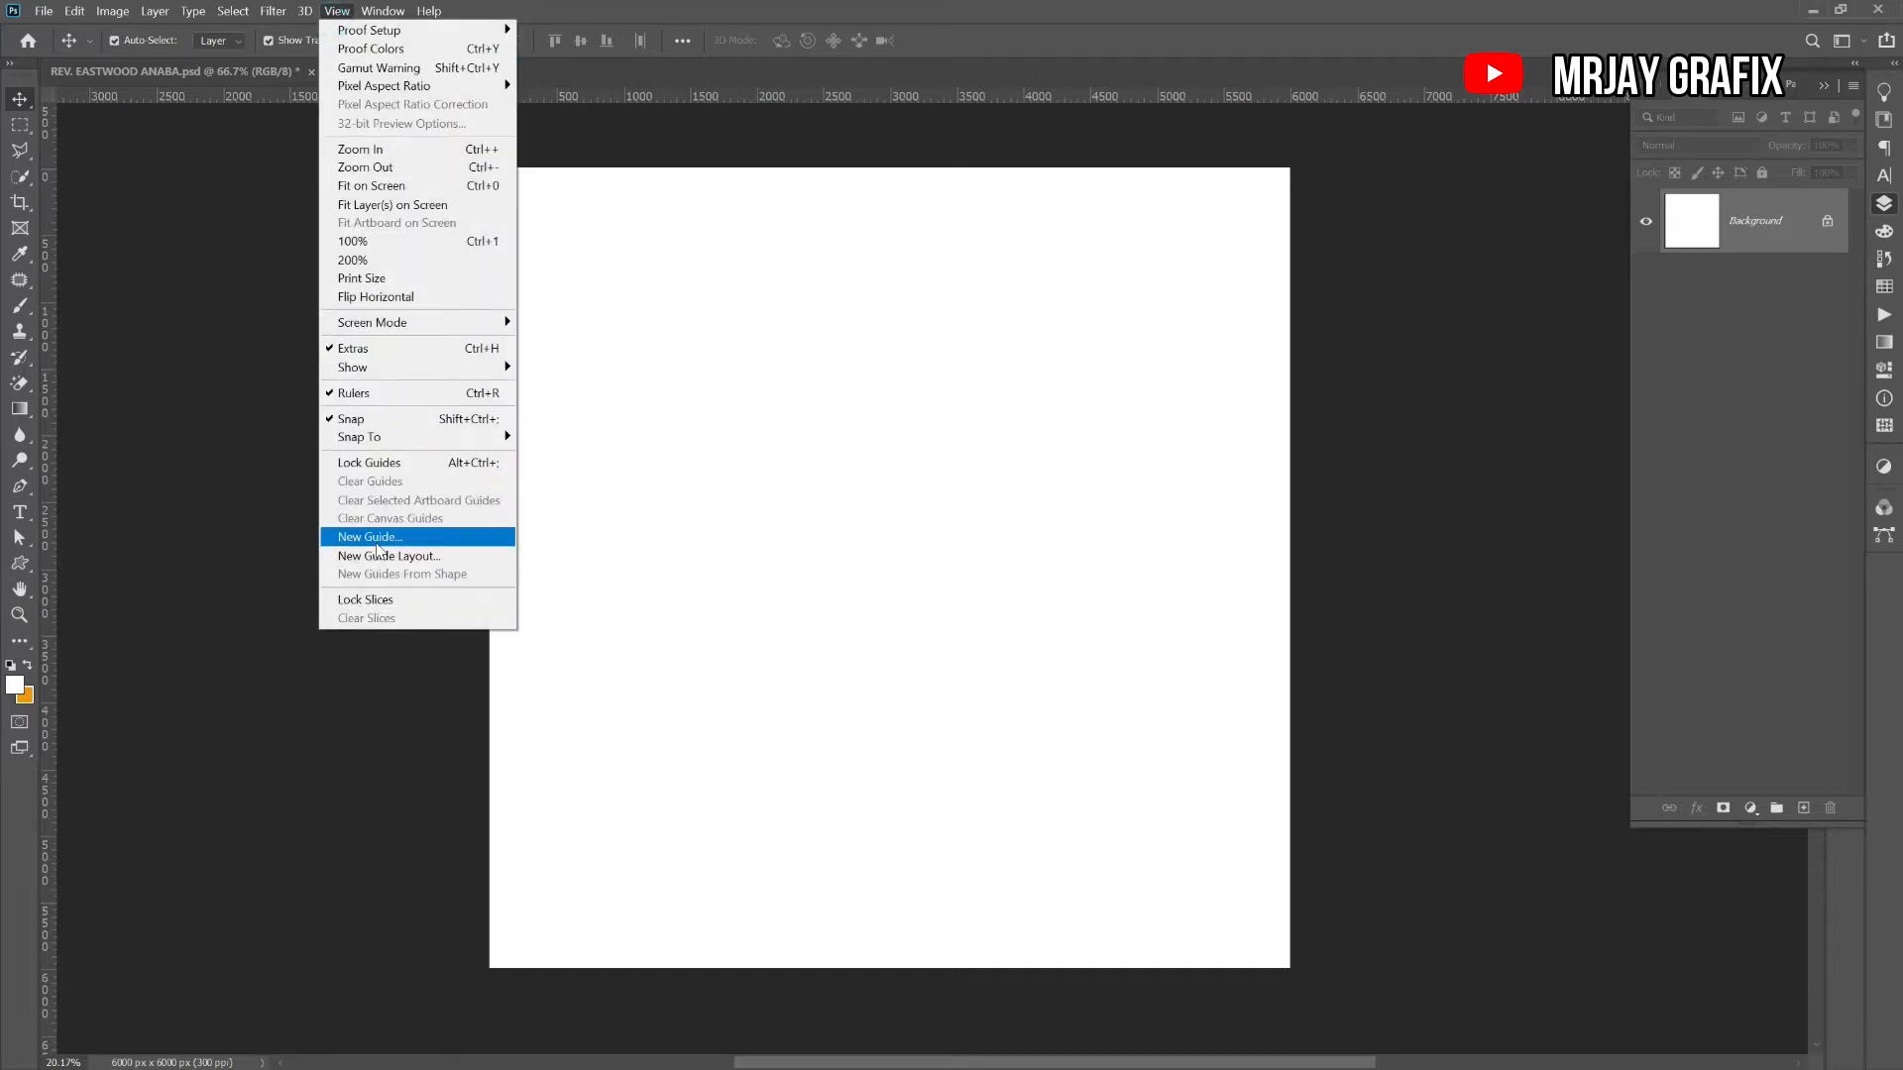
left_click(377, 540)
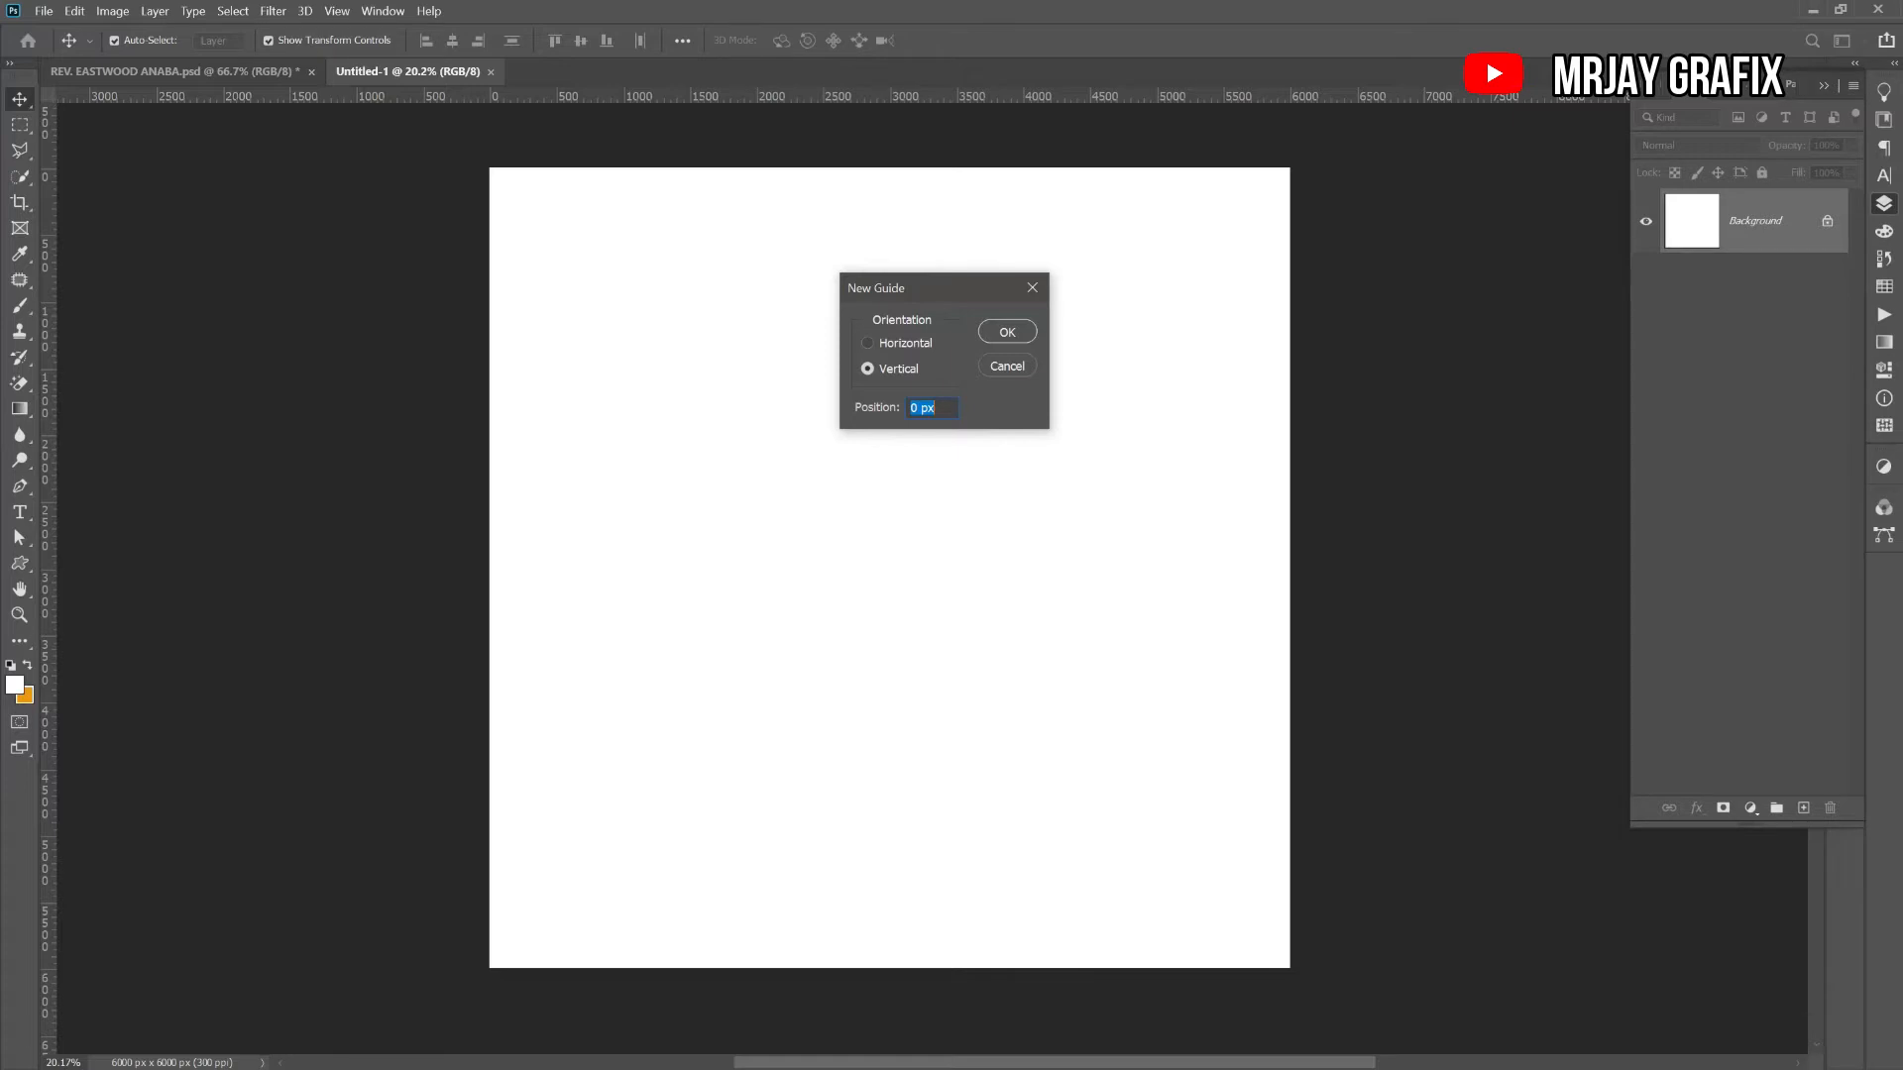
type("50%")
key("Return")
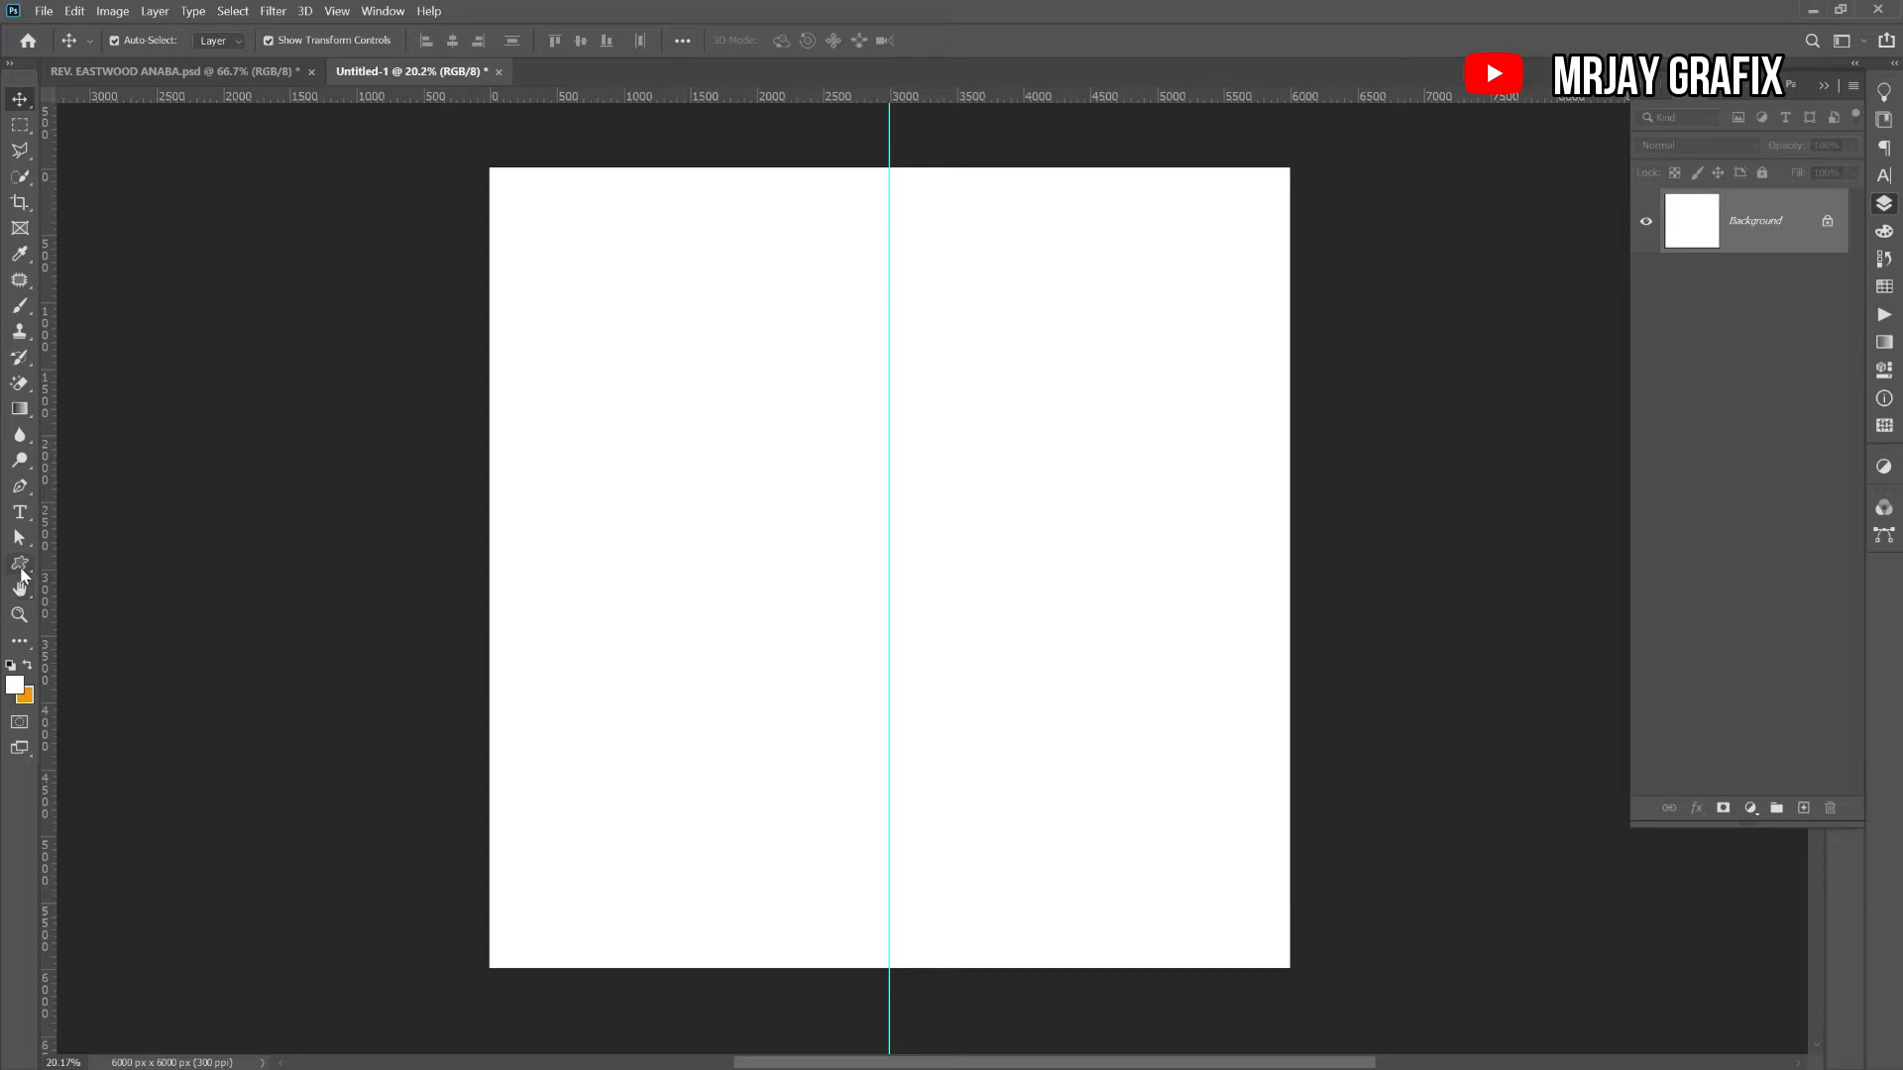
- Draw an orange rectangle of about 3050 by 6095 px covering the canvas half to the right of the guide
left_click(29, 666)
left_click(27, 567)
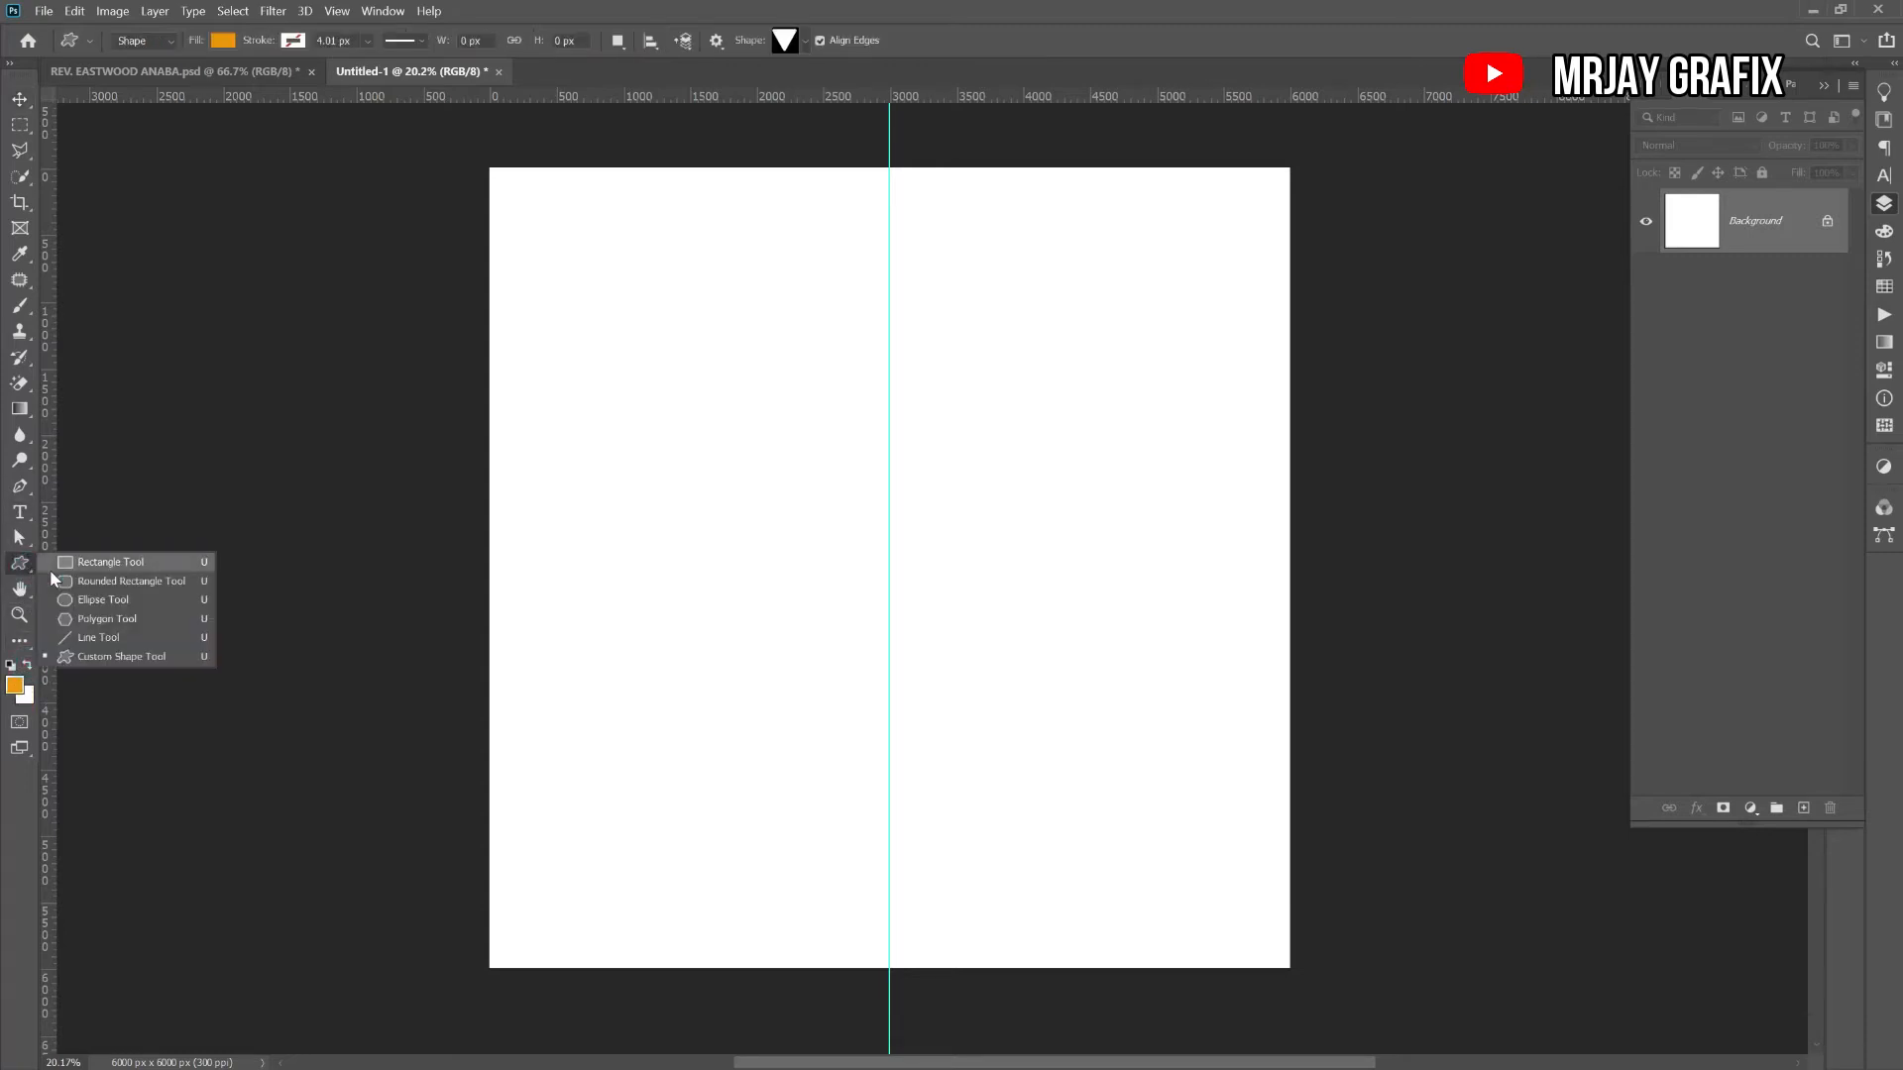
left_click(68, 569)
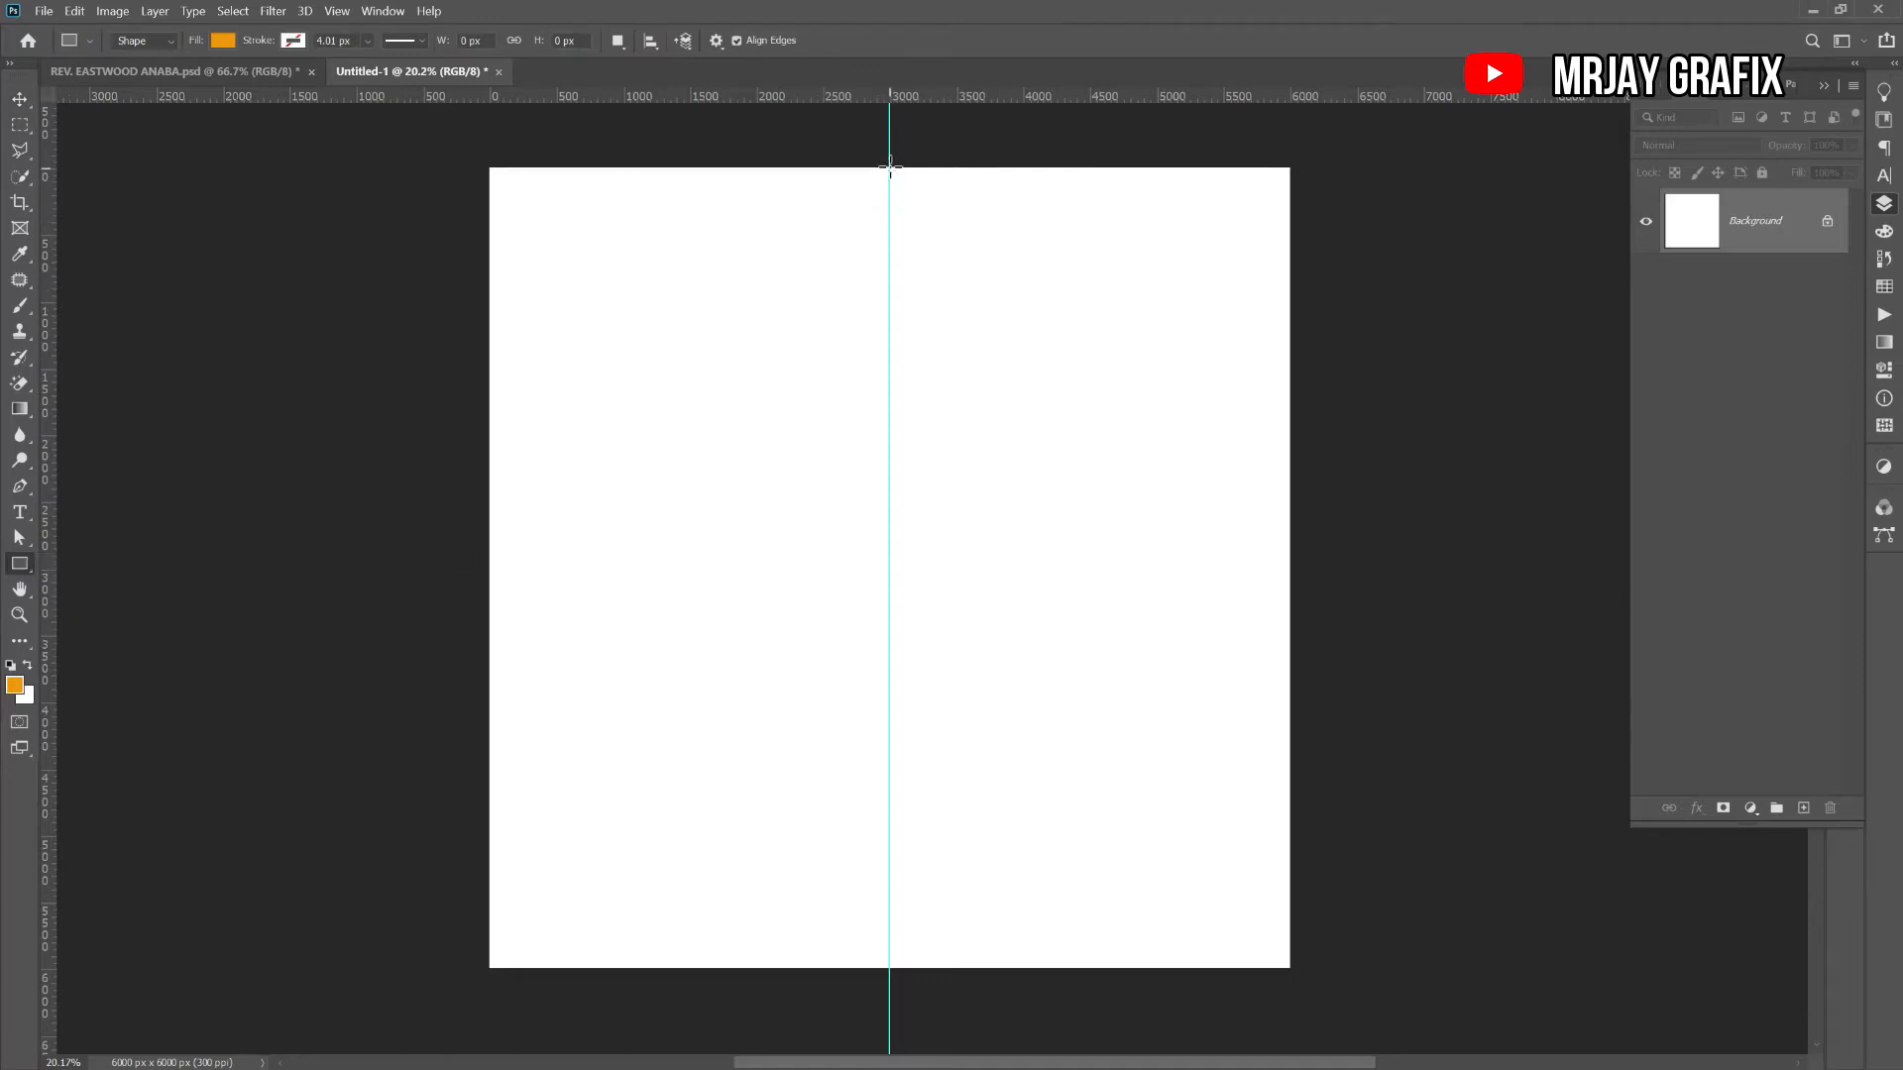
left_click_drag(888, 156, 1297, 970)
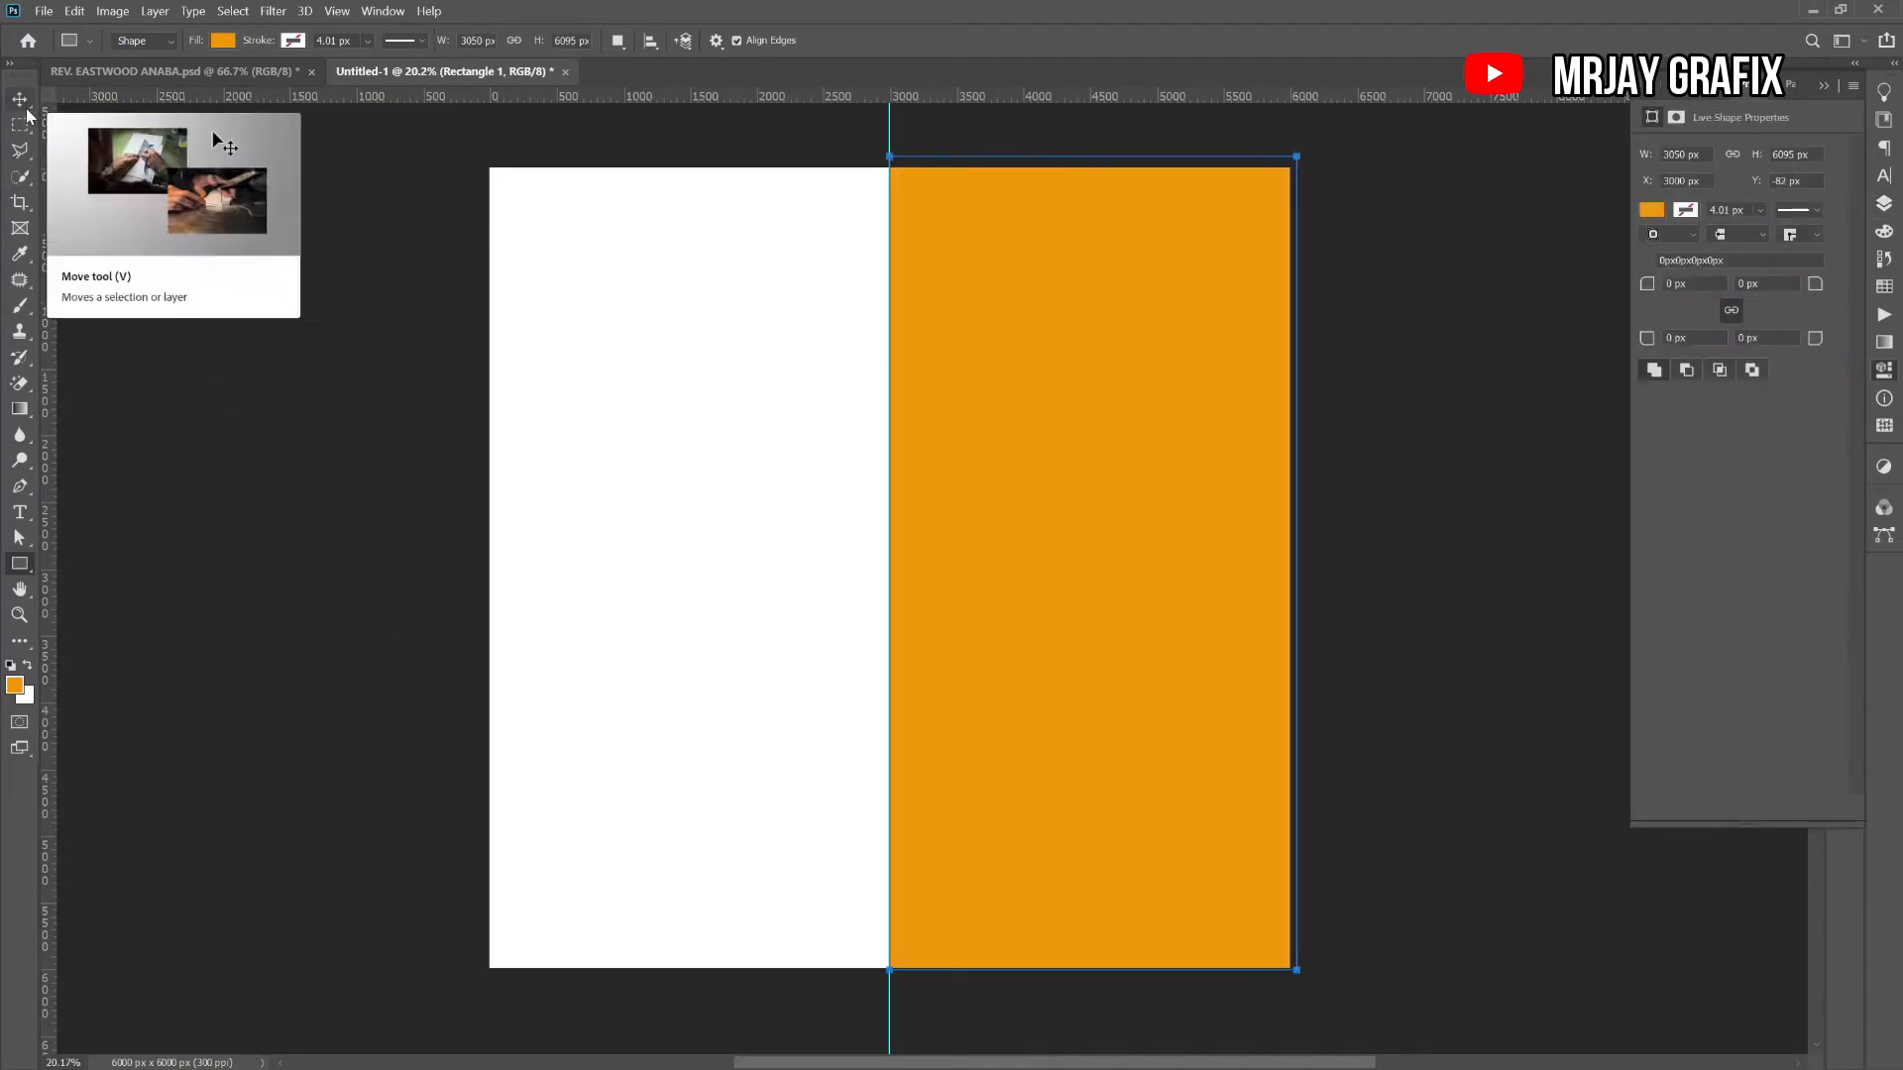
left_click(23, 107)
left_click(285, 603)
left_click(993, 822)
left_click(297, 793)
left_click(1151, 844)
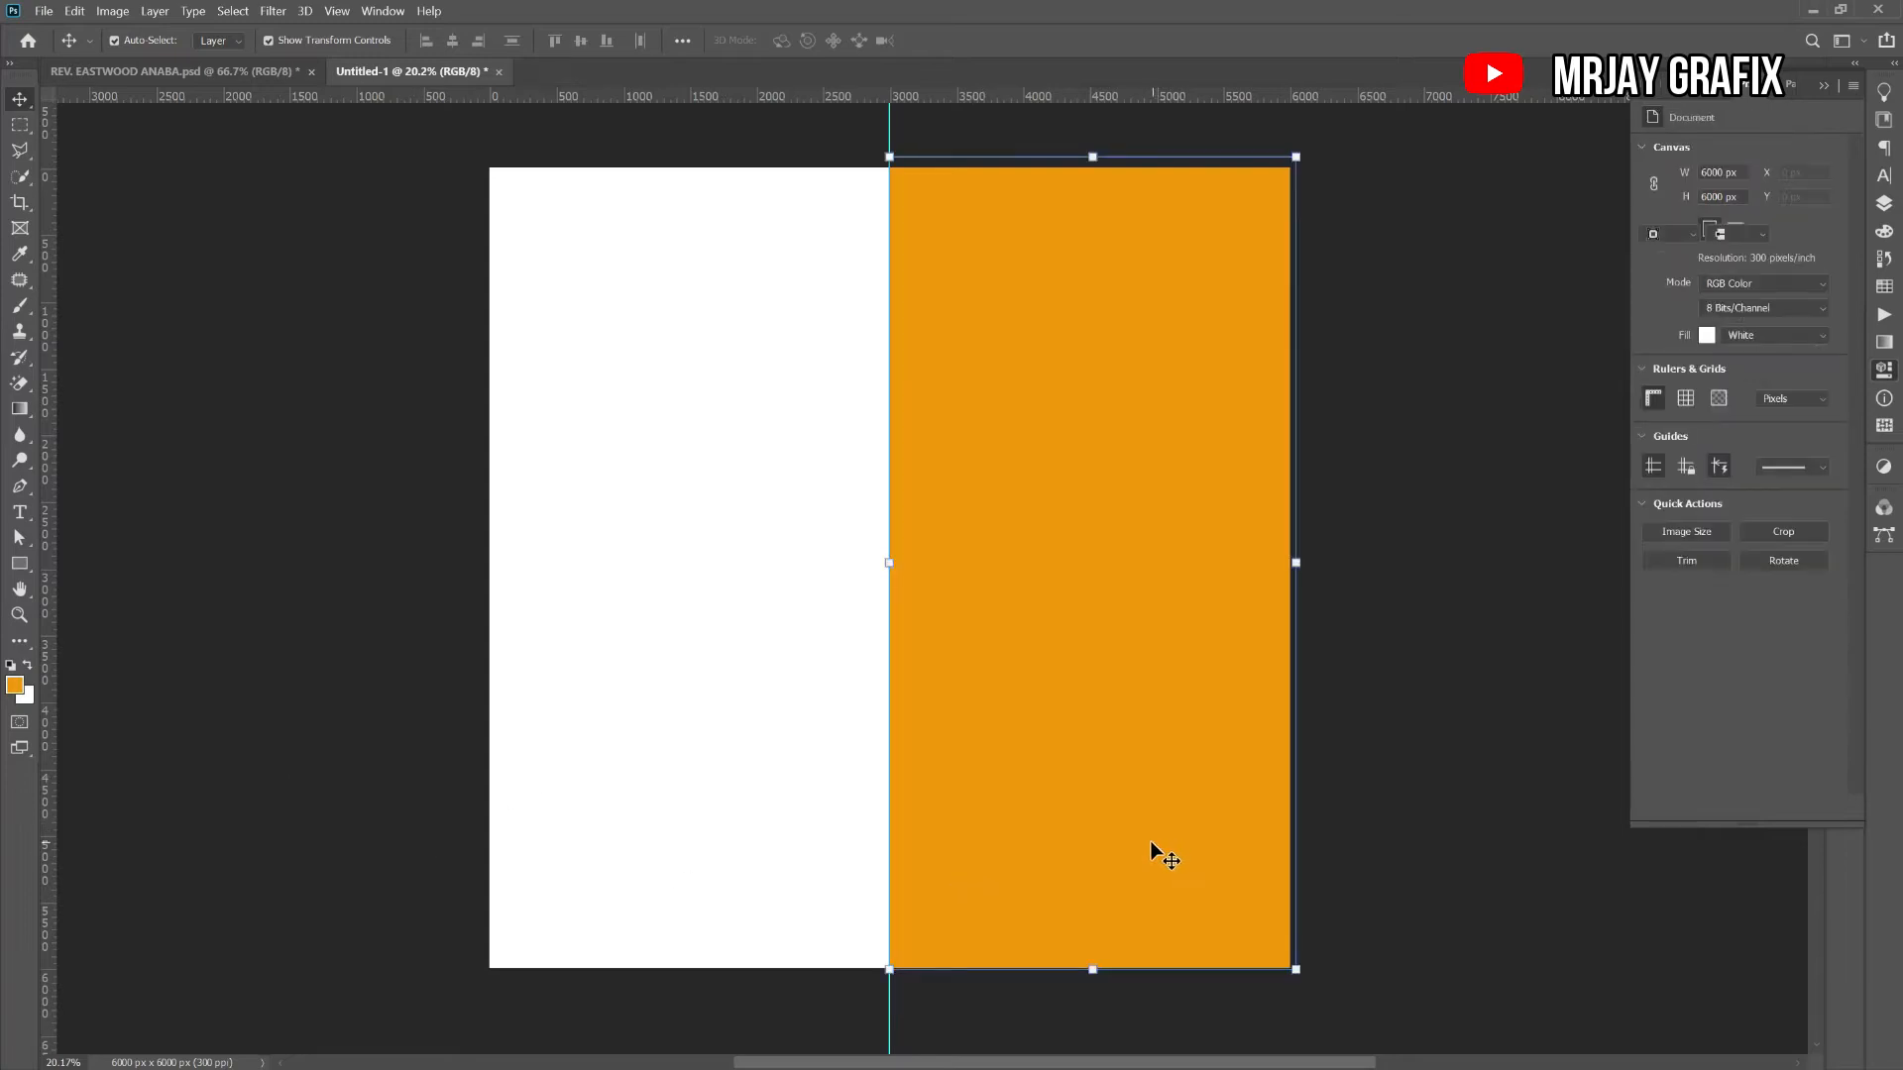
left_click(382, 234)
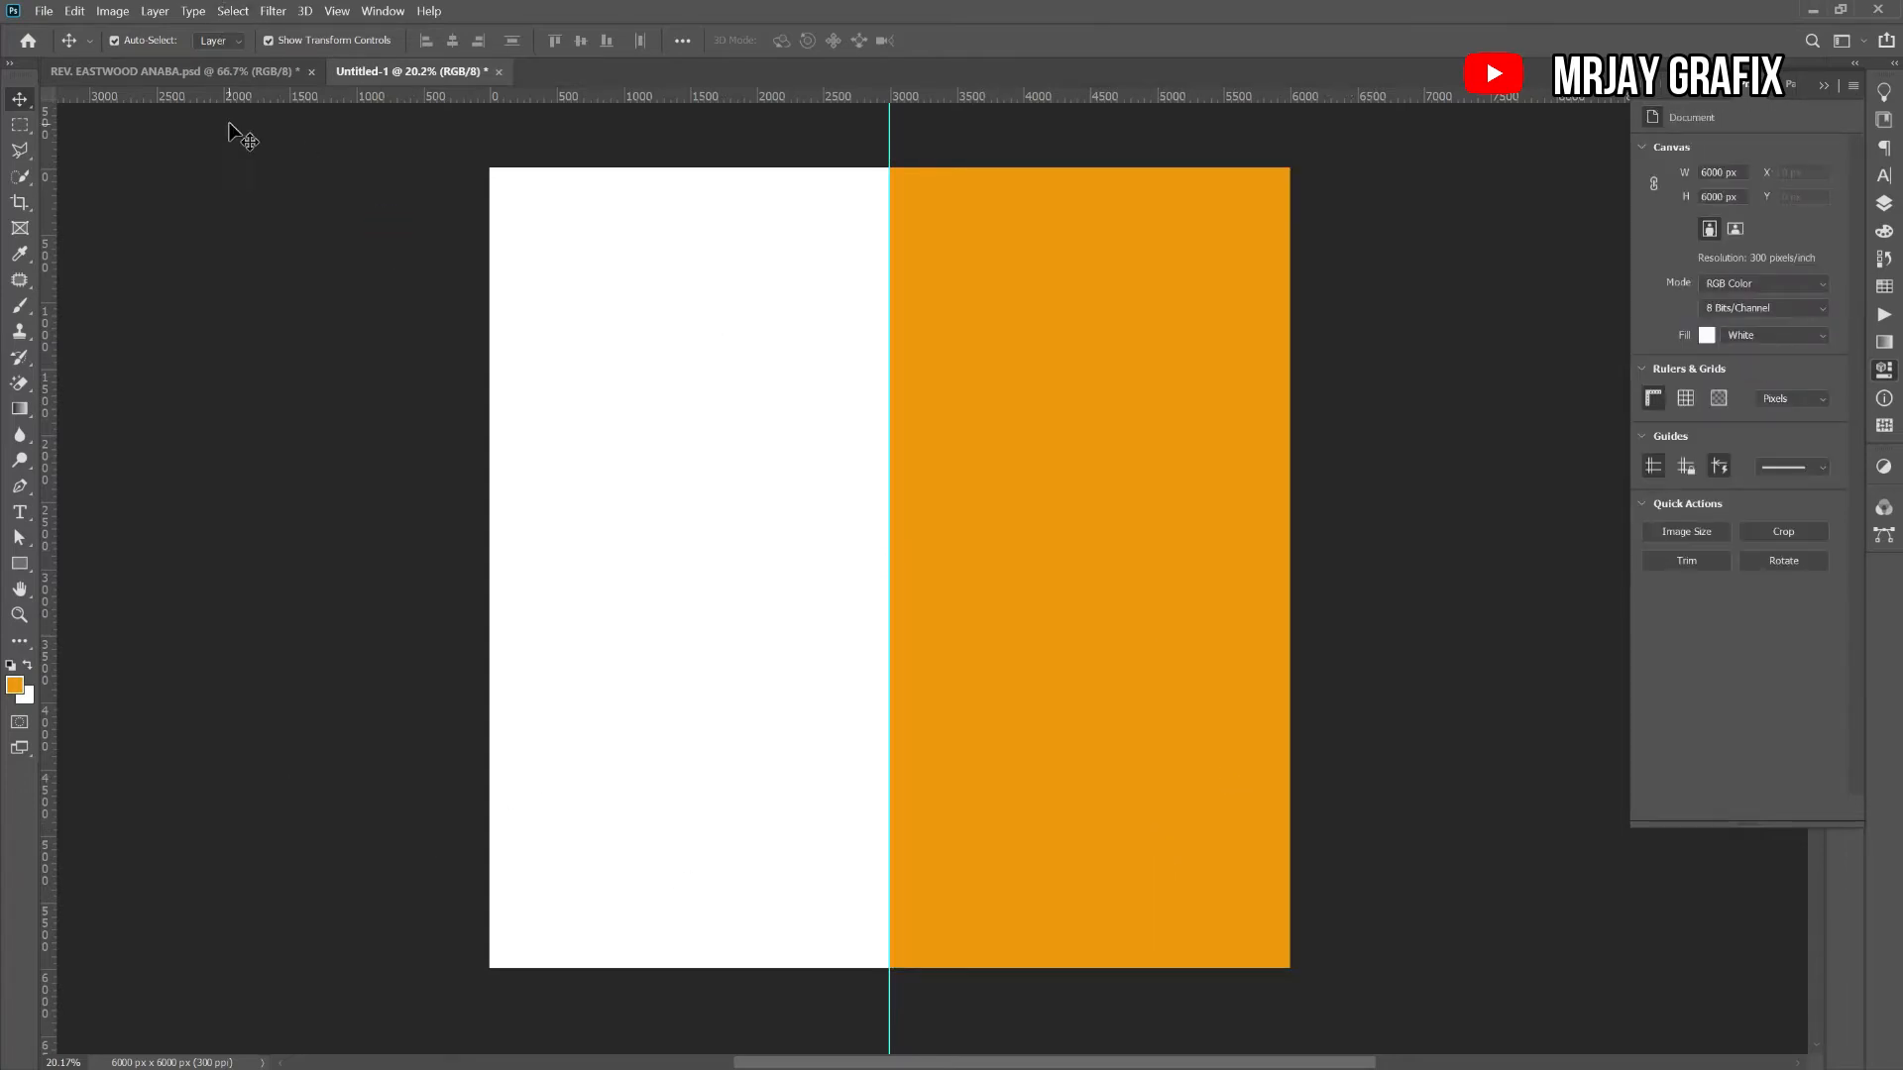
- Switch to the flyer document, find its background shape layer Rectangle 1 in the layer stack, and unlock and select it
left_click(230, 71)
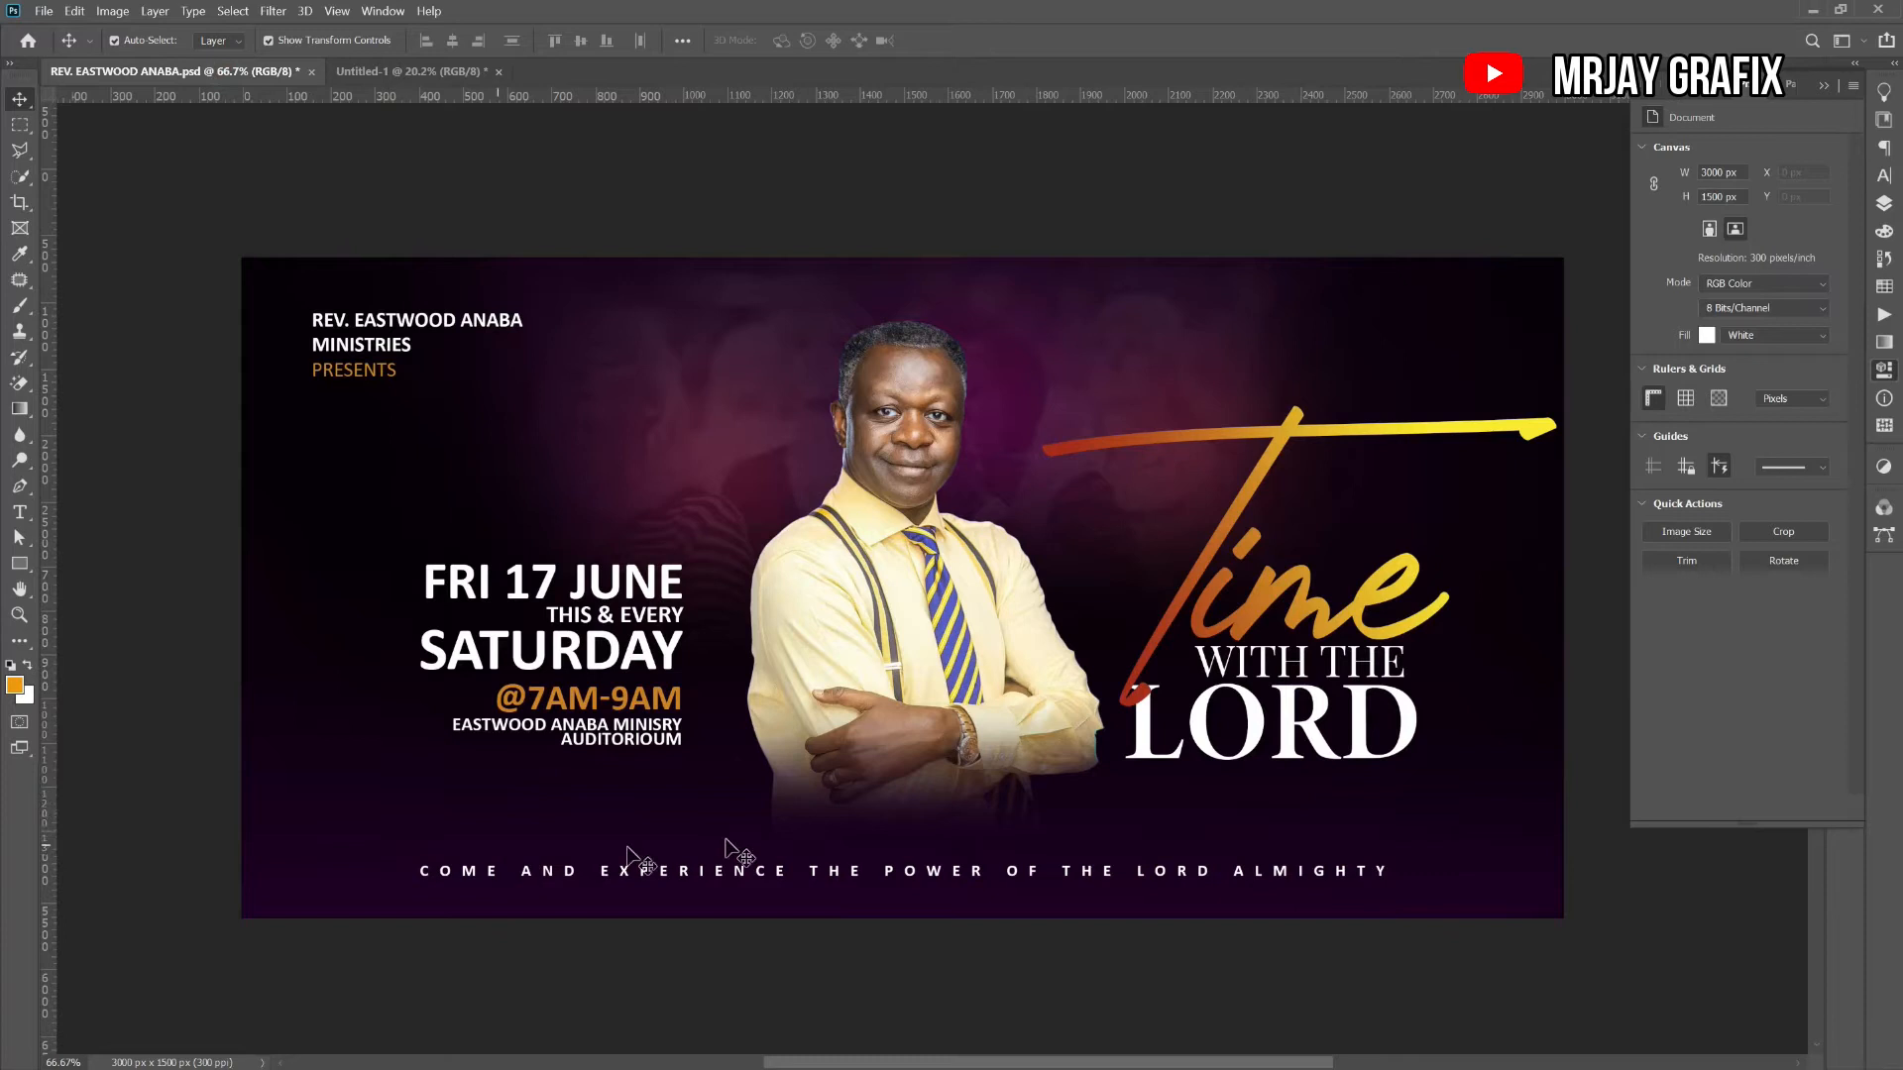
left_click(1882, 208)
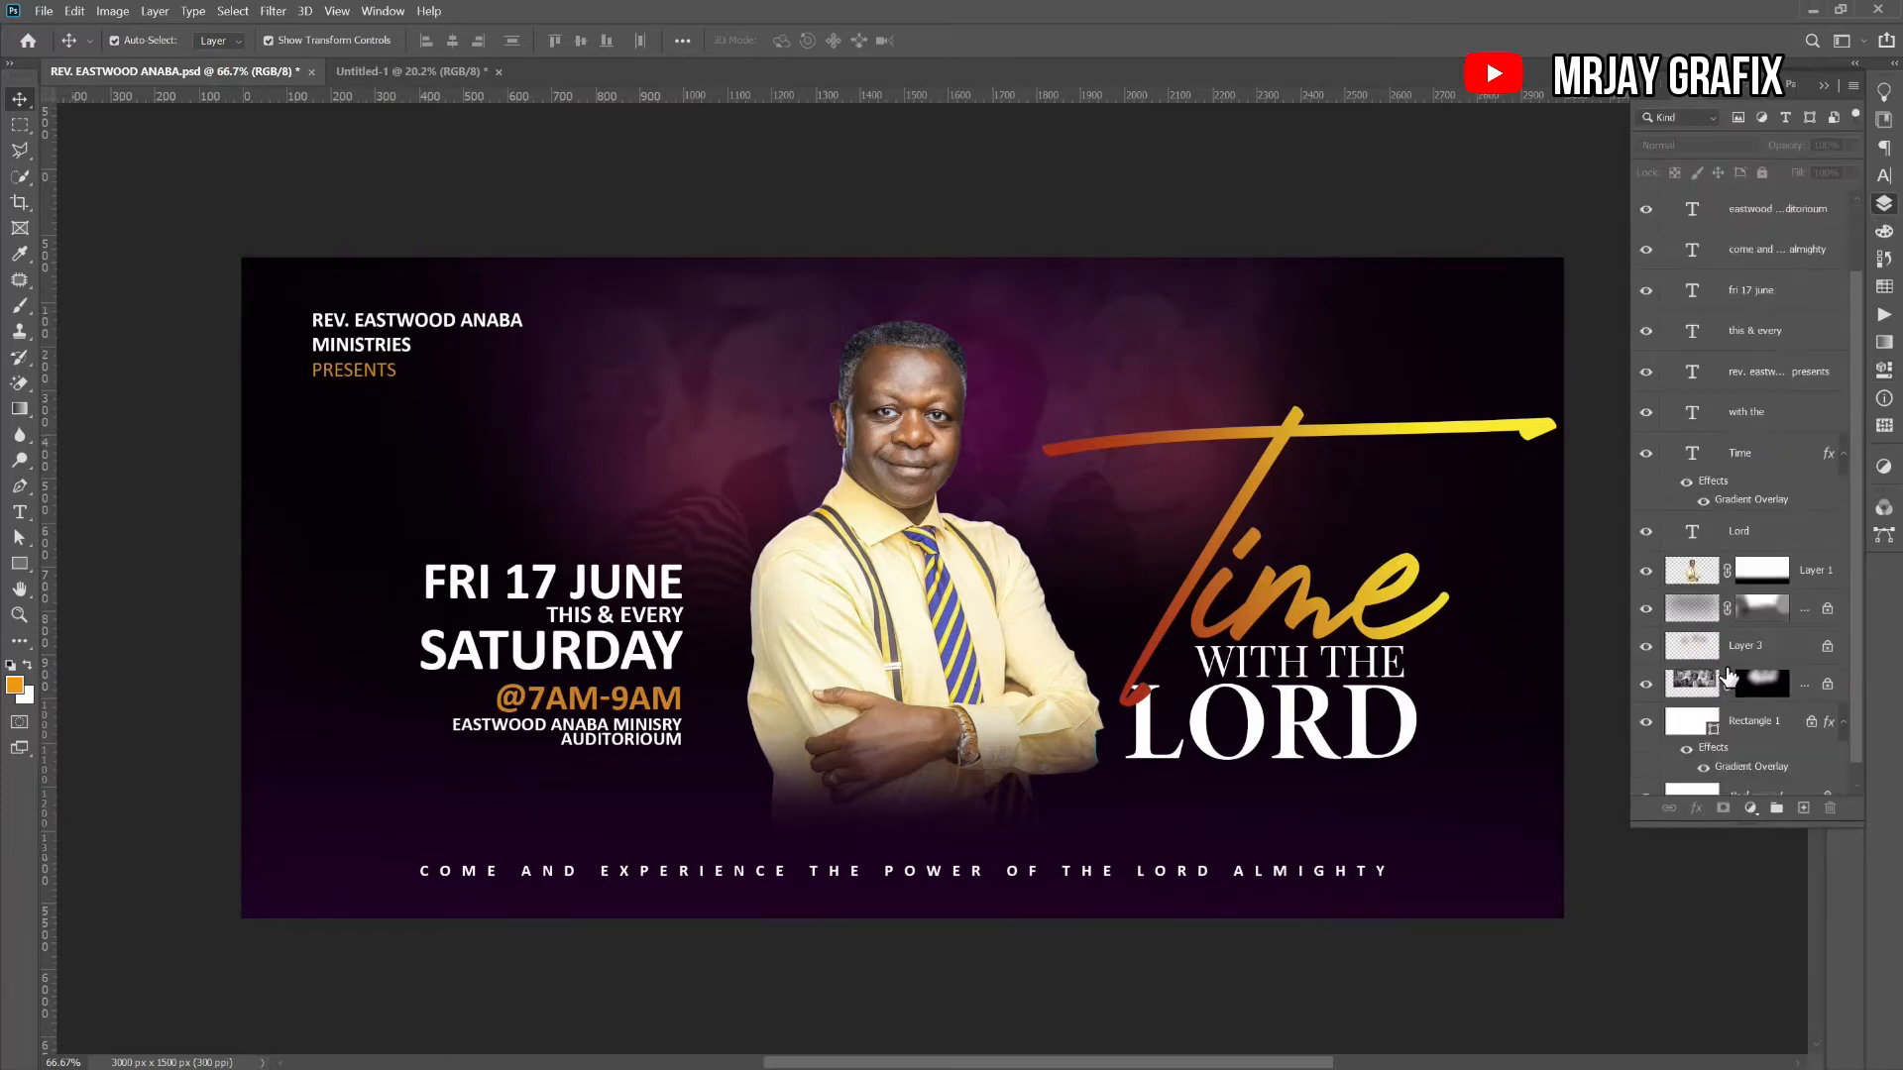
scroll(1730, 677, "down", 1)
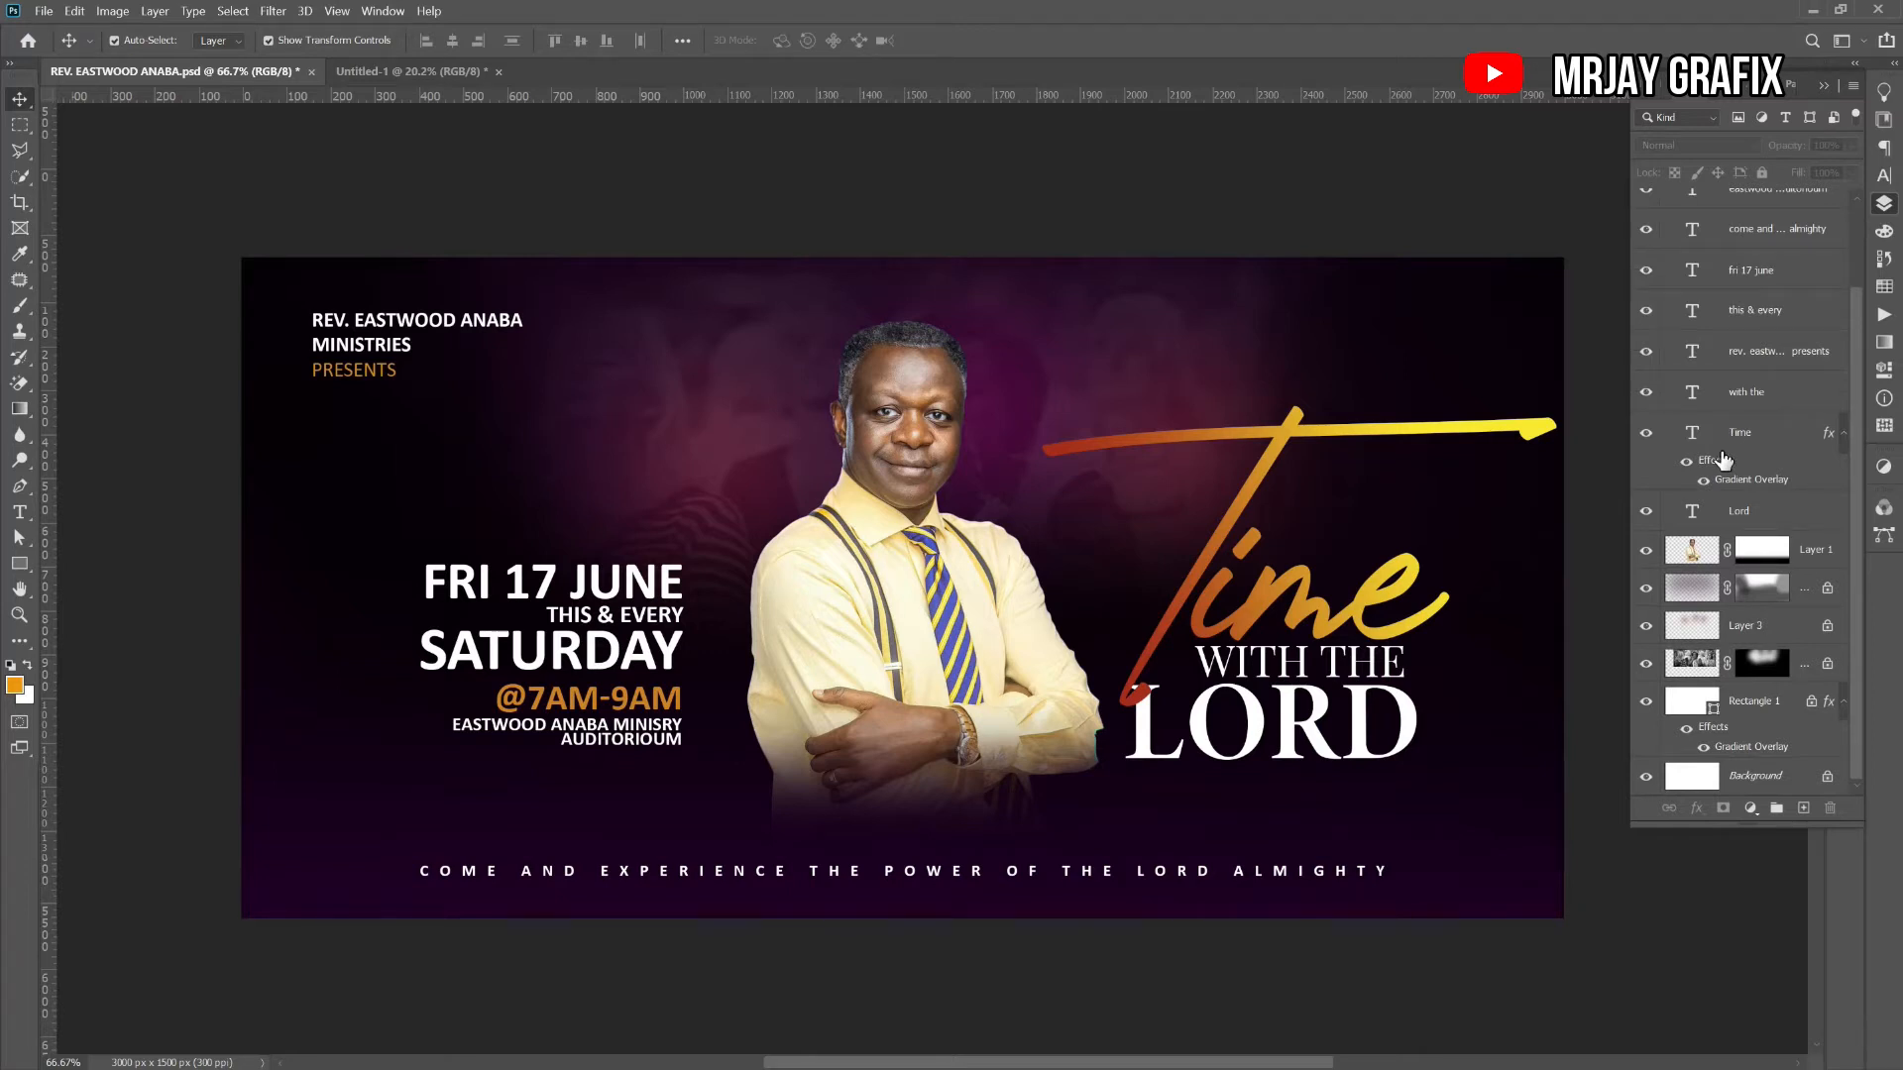
left_click(1486, 609)
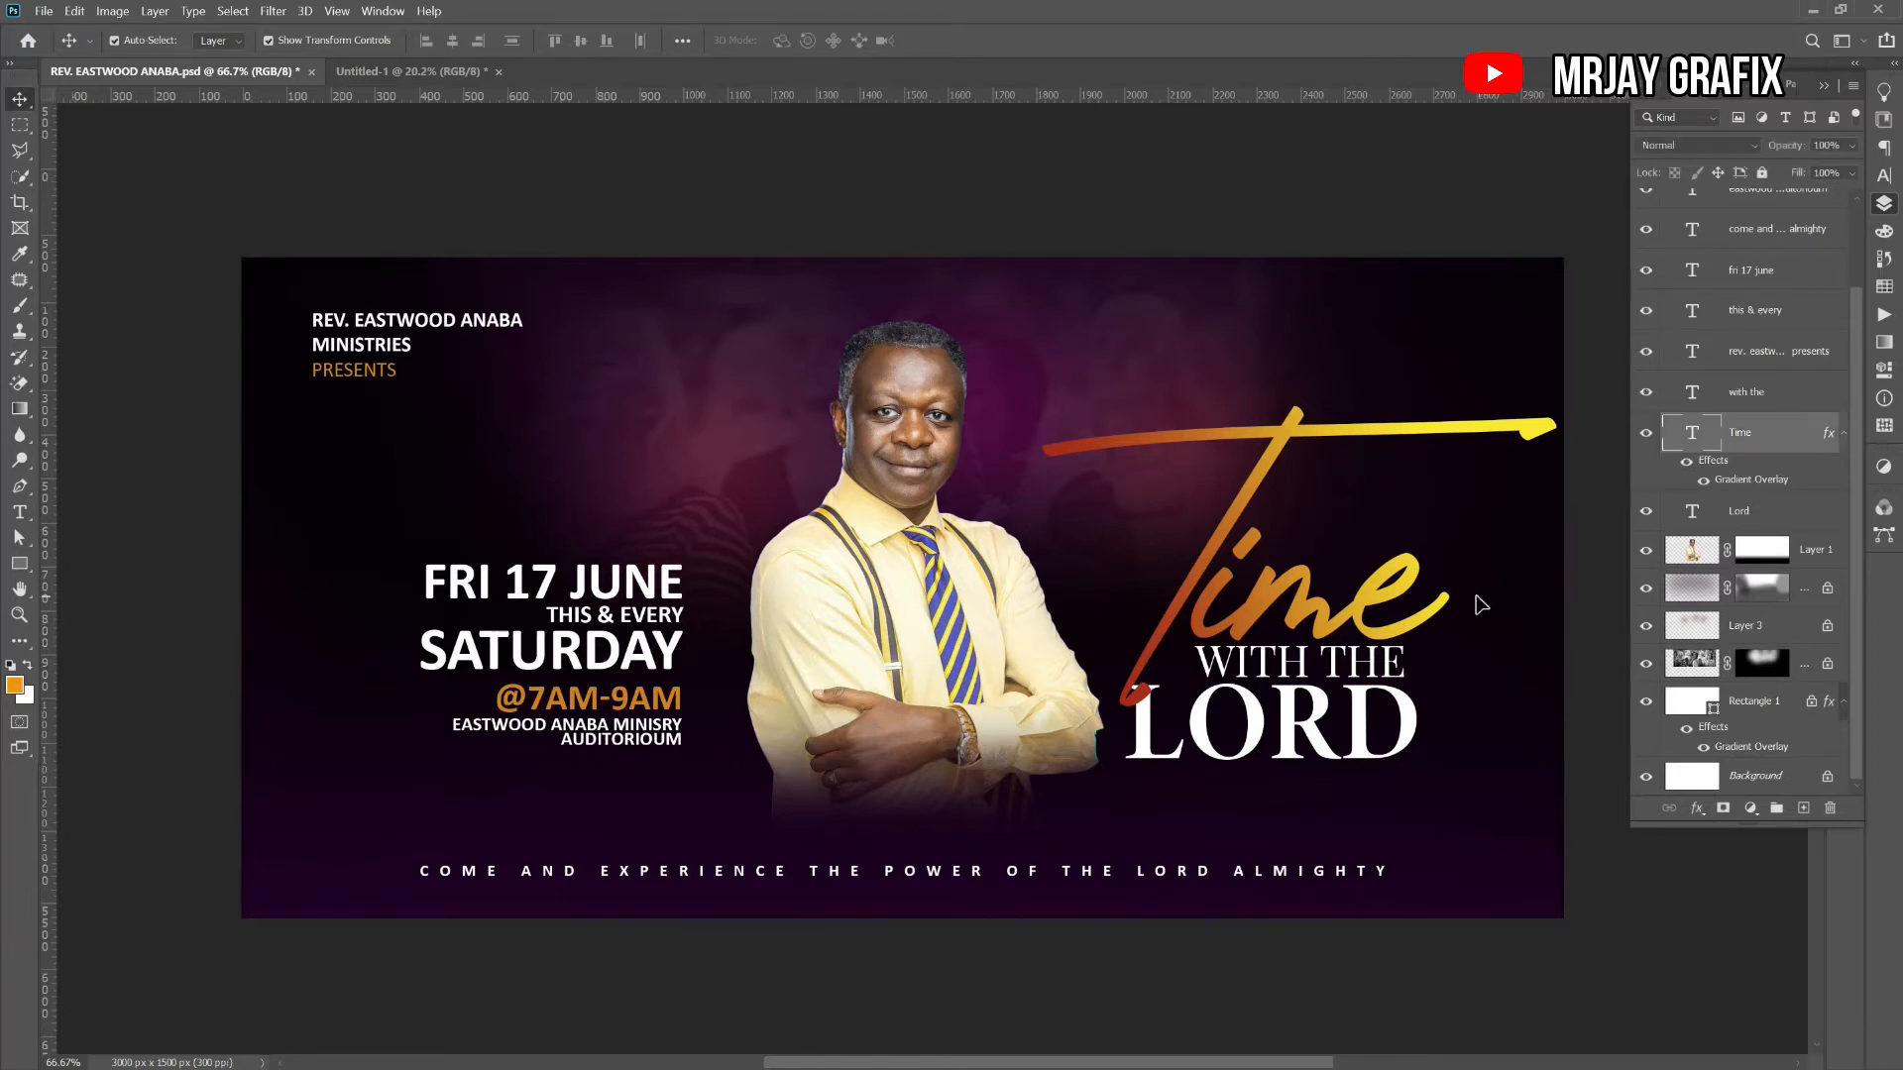
left_click(1775, 797)
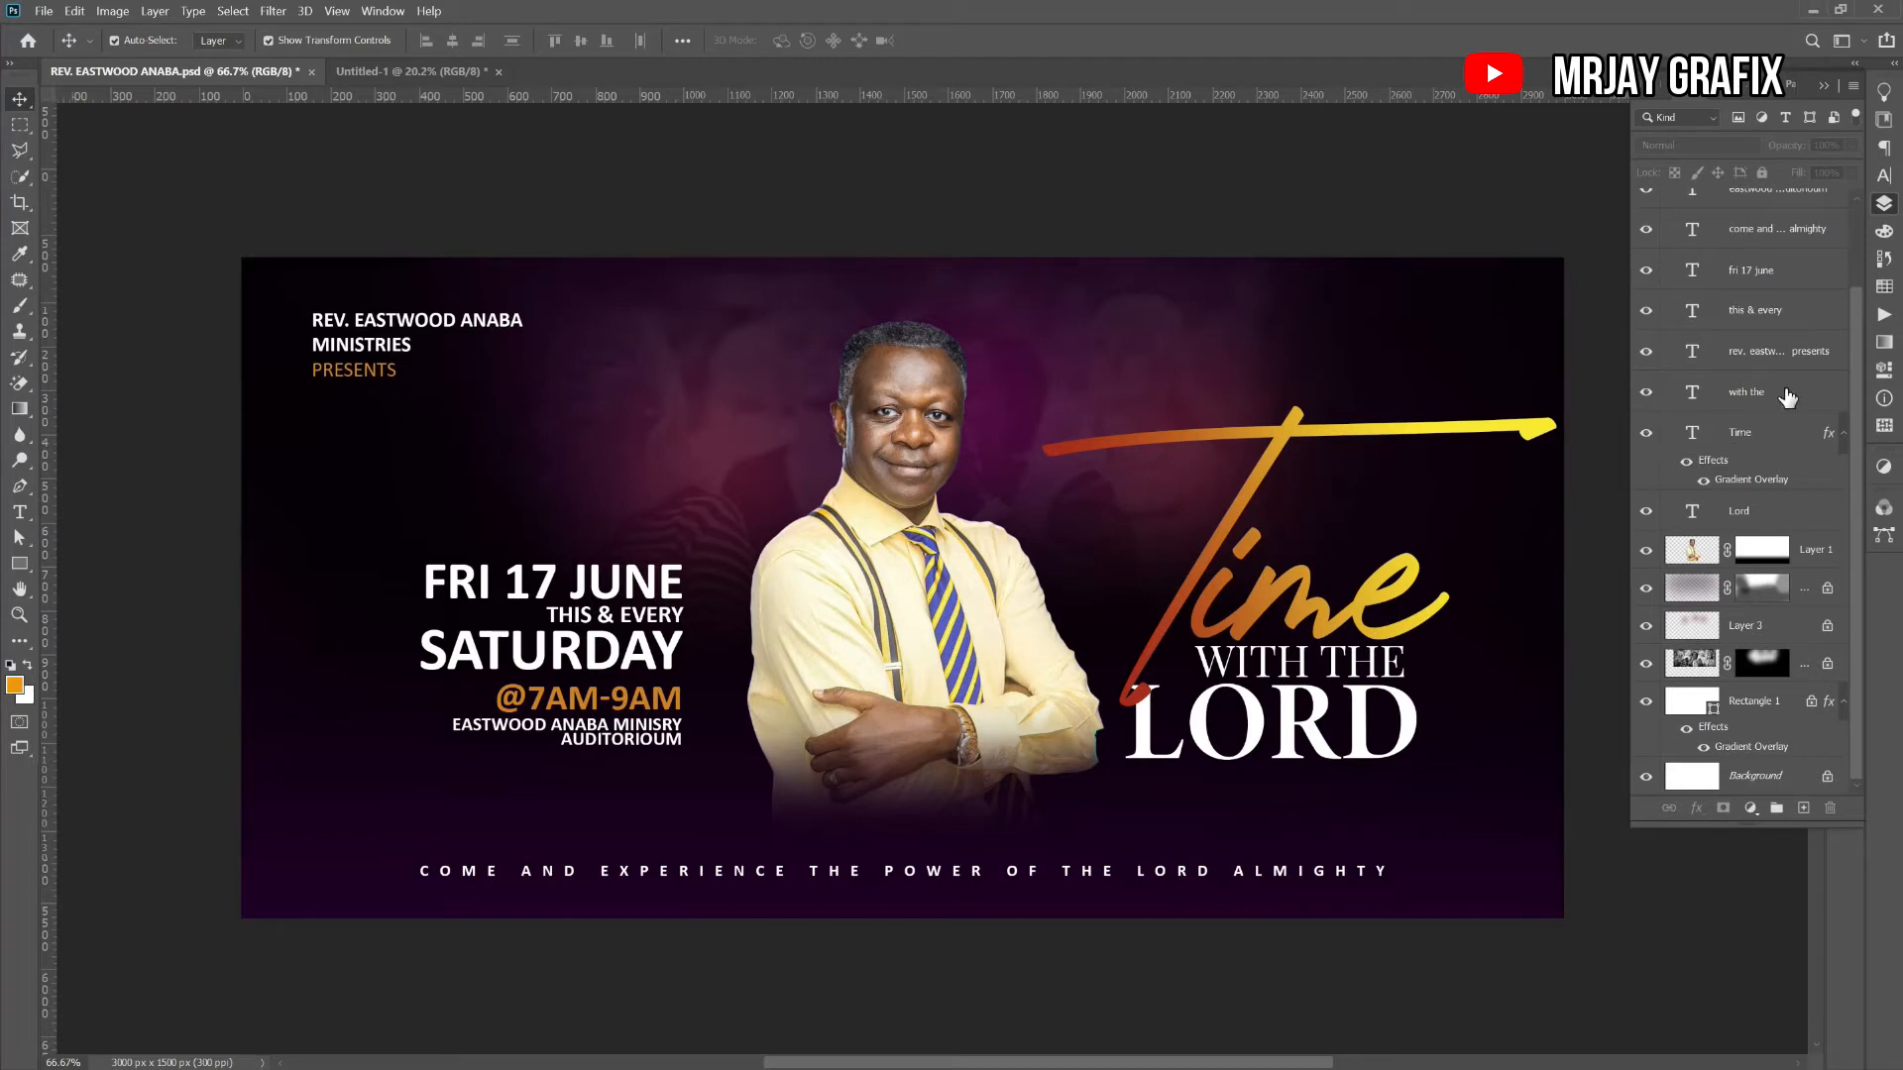
scroll(1849, 348, "up", 2)
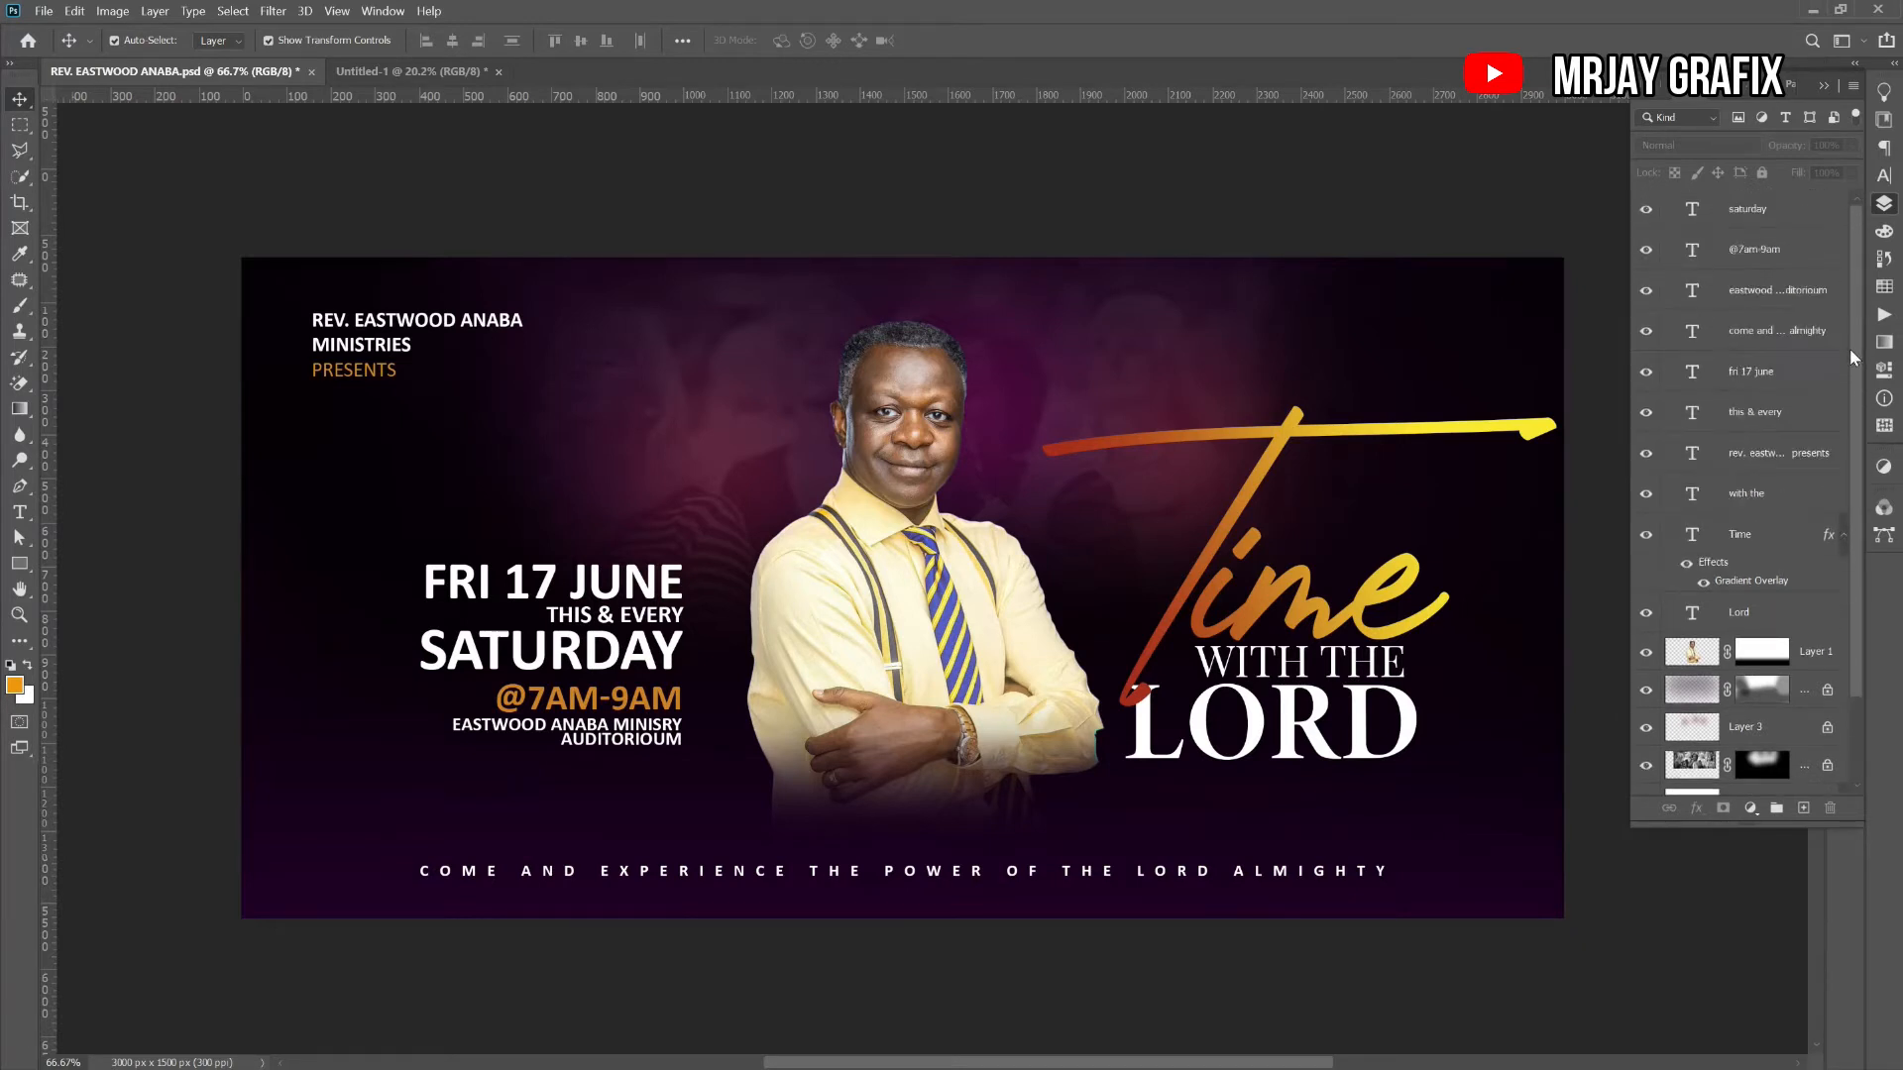
right_click(1532, 342)
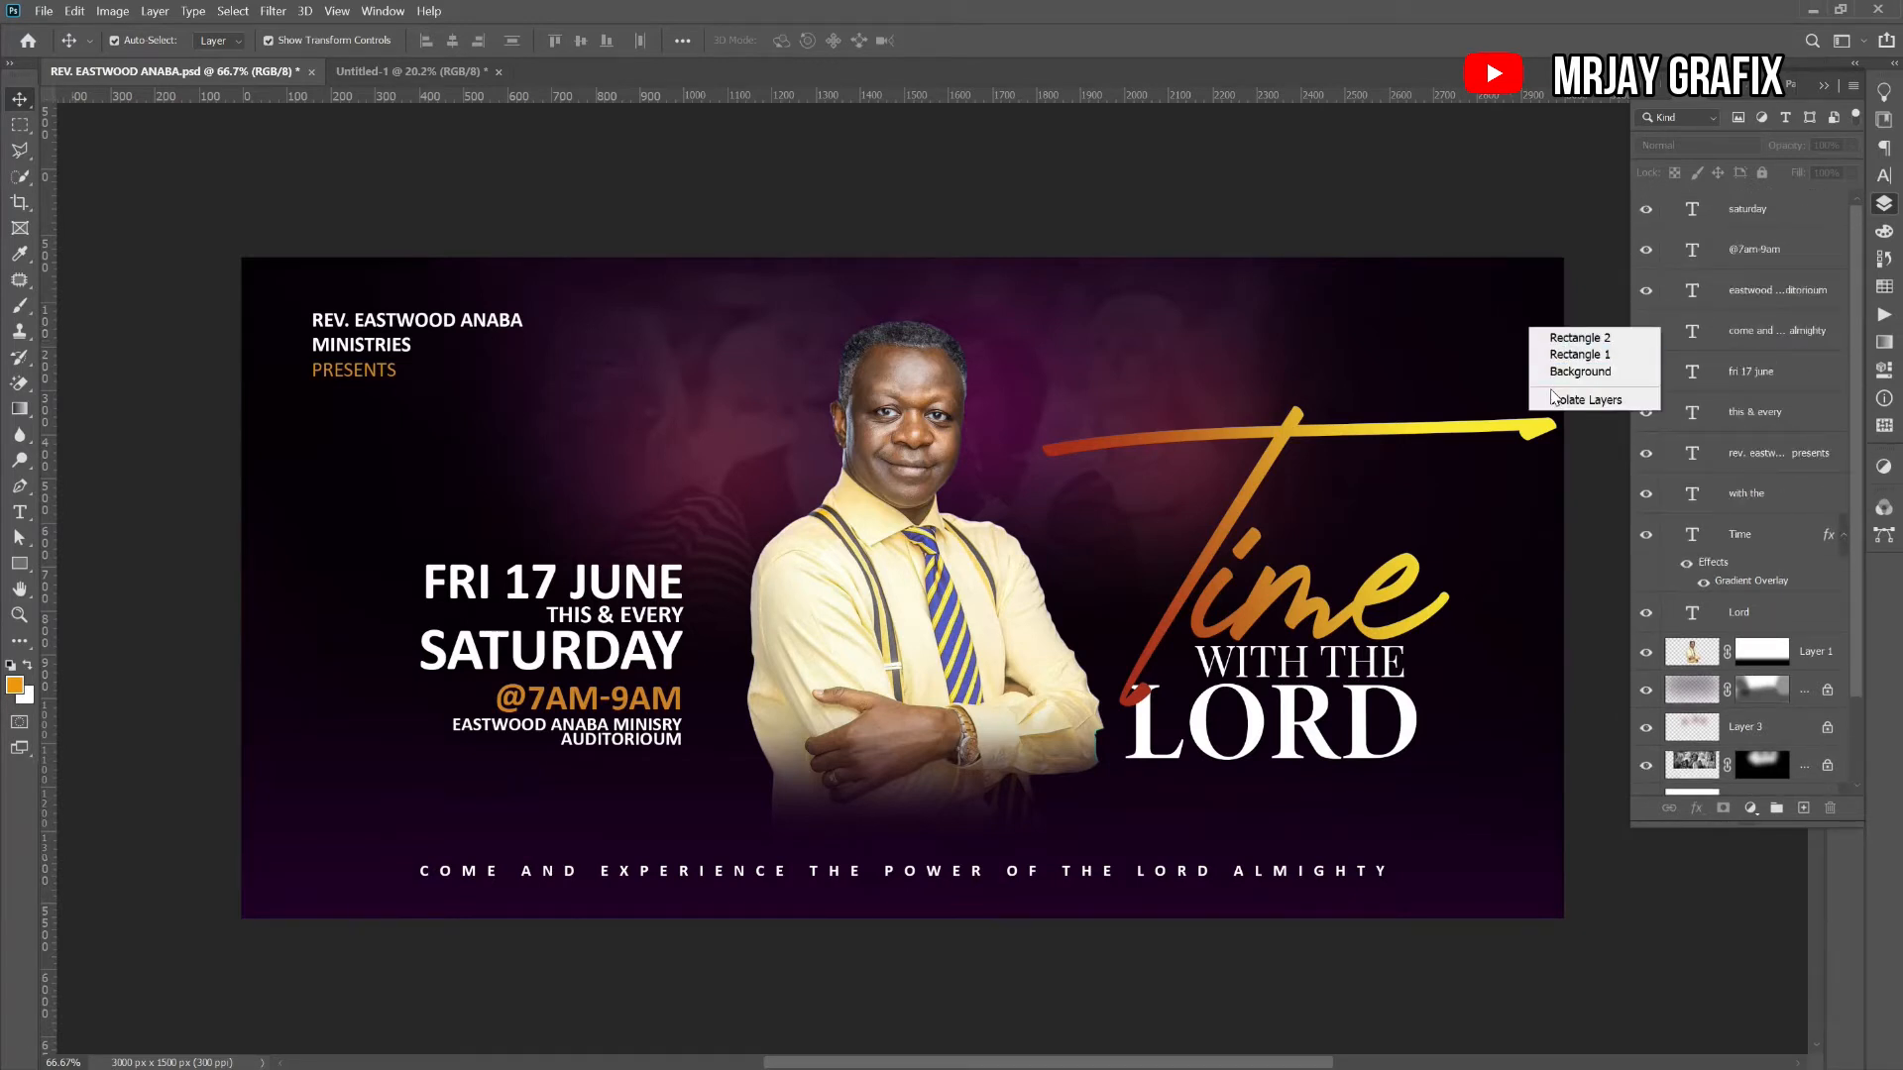
left_click(1589, 482)
scroll(1691, 605, "down", 3)
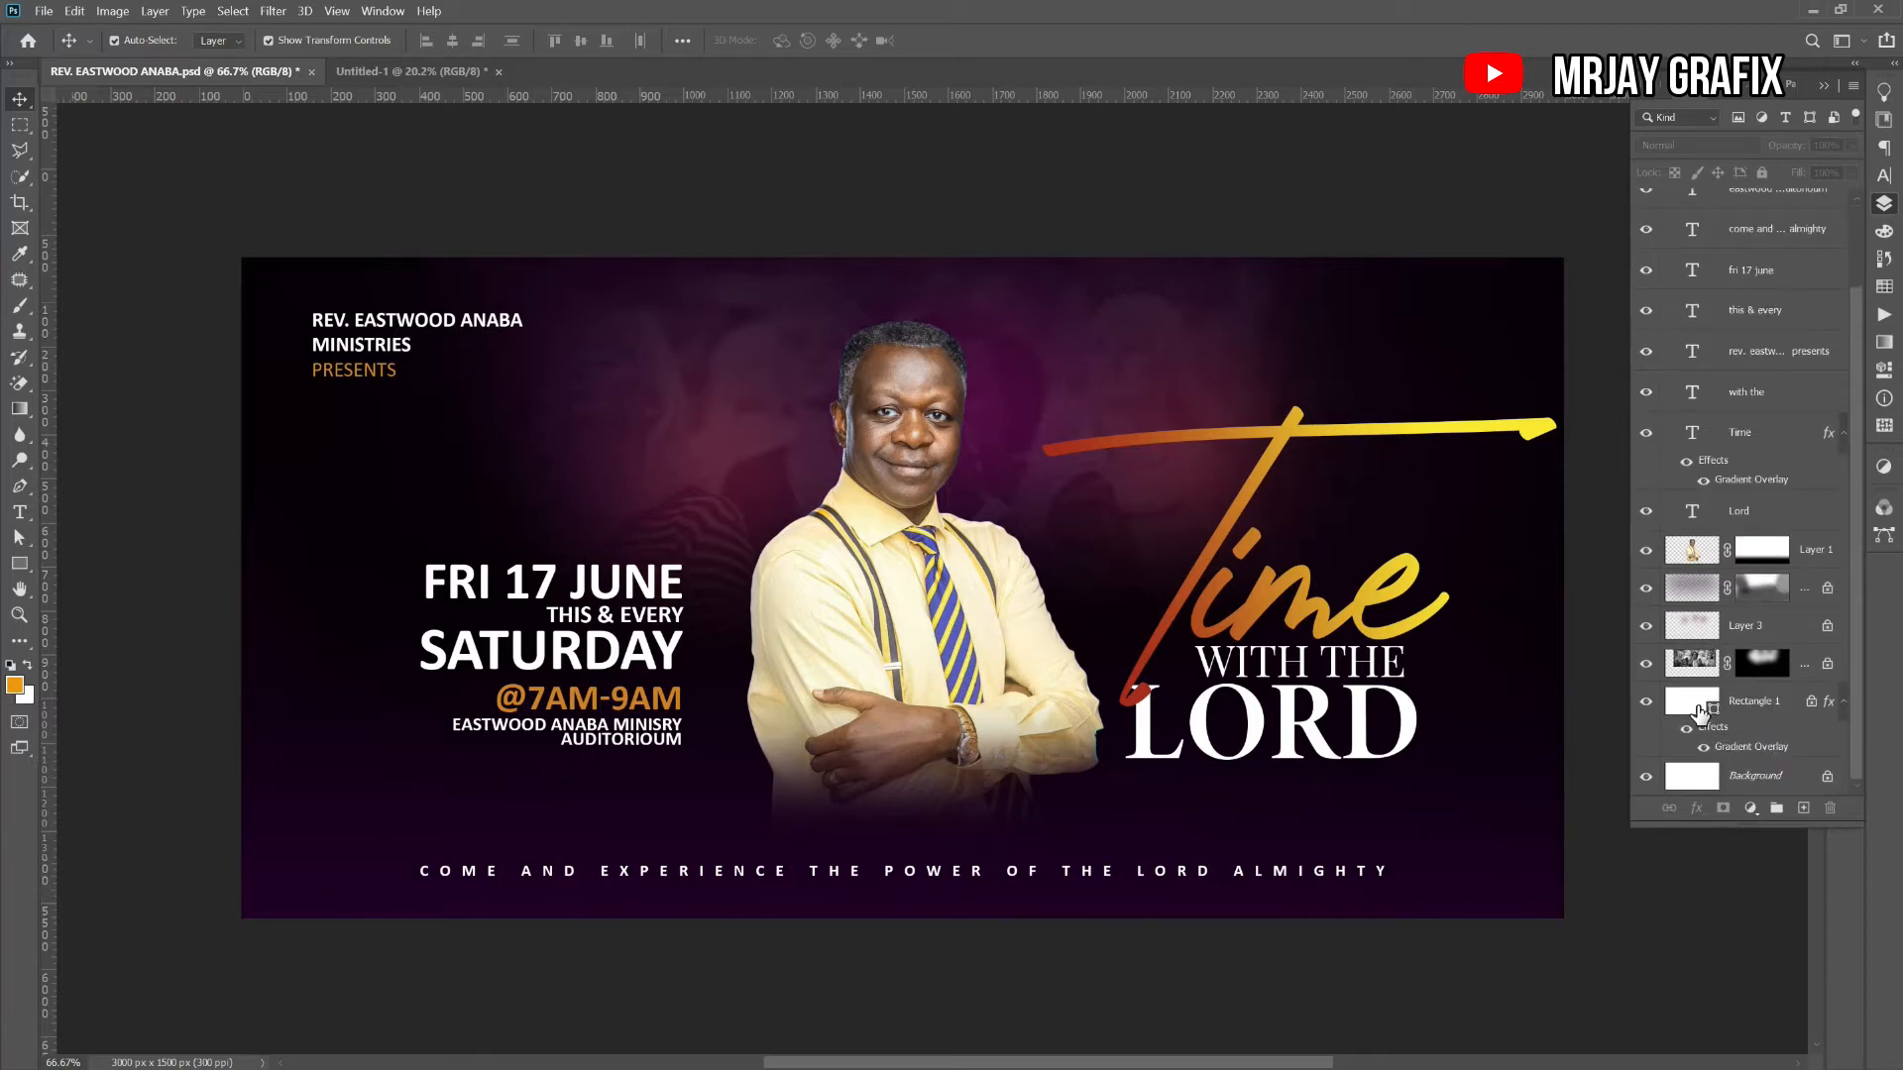
left_click(1699, 711)
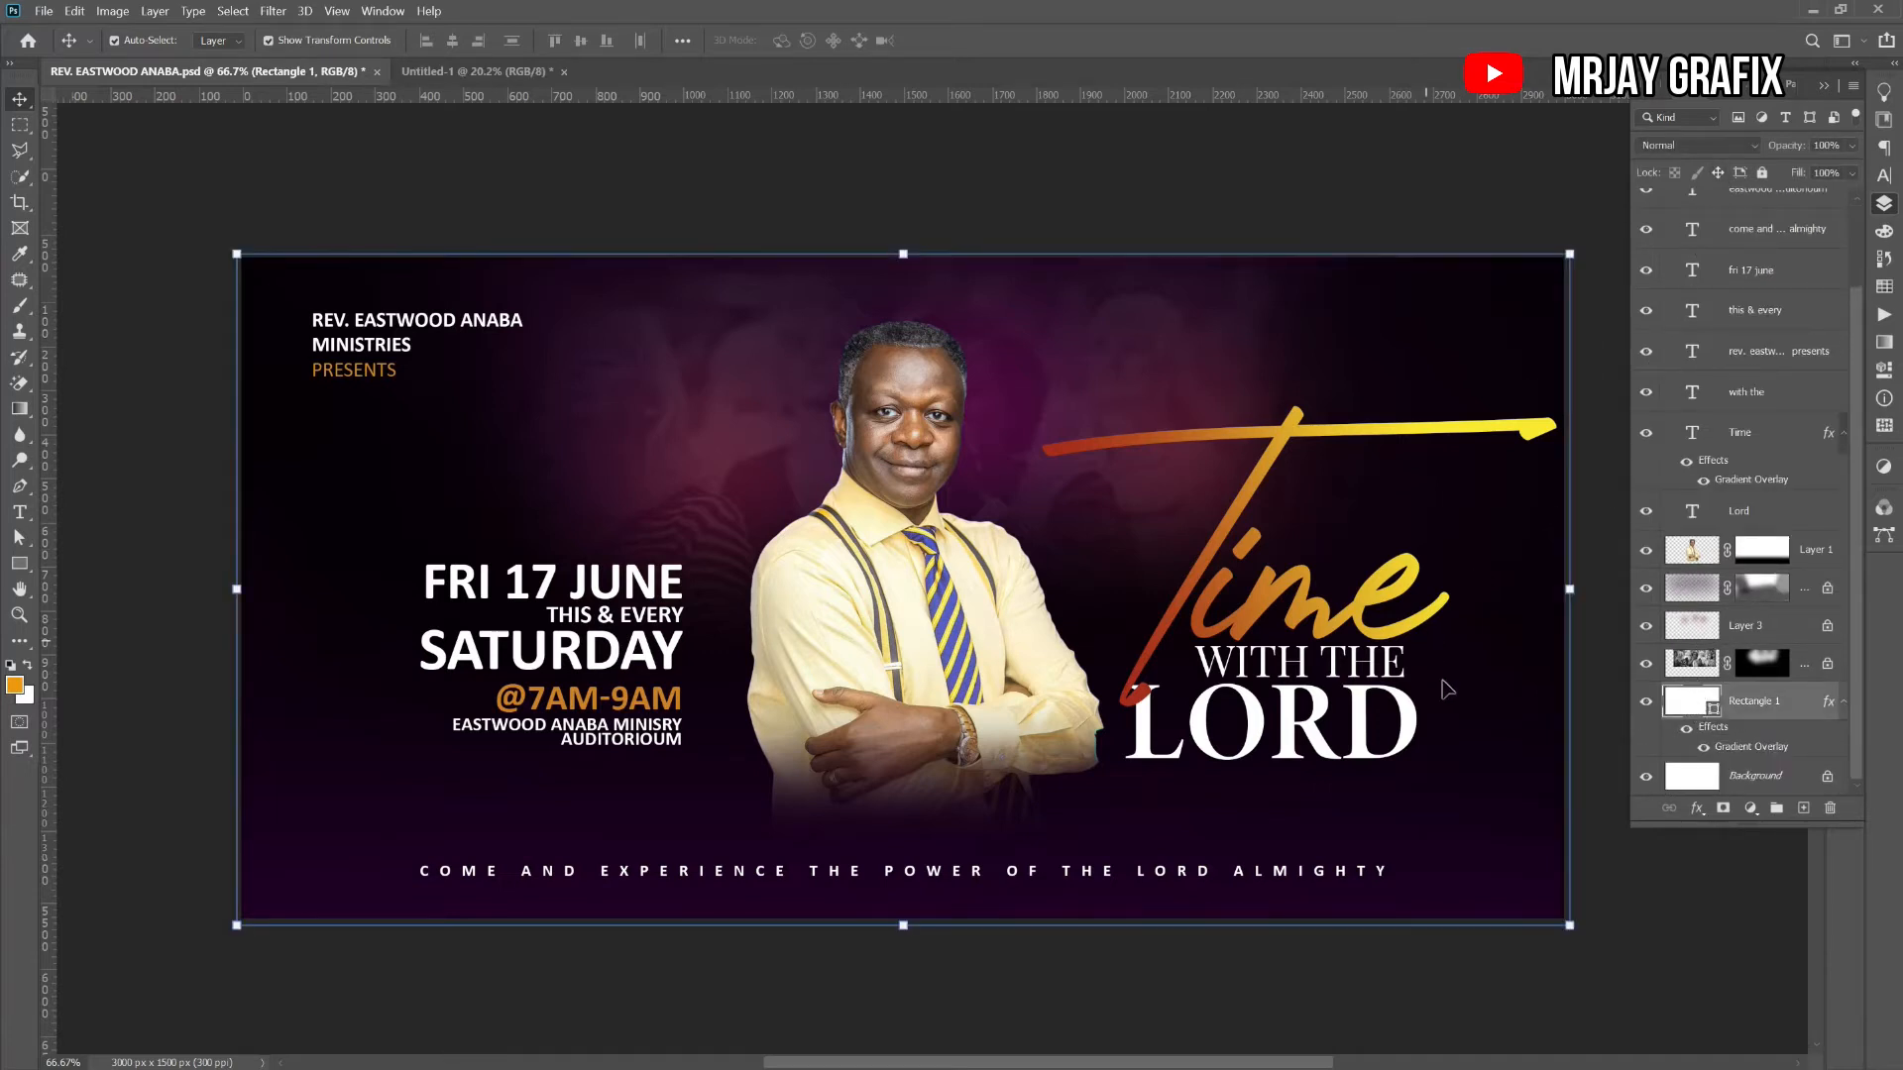
- Check the flyer's Rectangle 1 by toggling its visibility, and copy its Gradient Overlay layer style
left_click(1646, 701)
left_click(1646, 704)
left_click(1646, 704)
left_click(1646, 704)
right_click(1745, 748)
right_click(1730, 748)
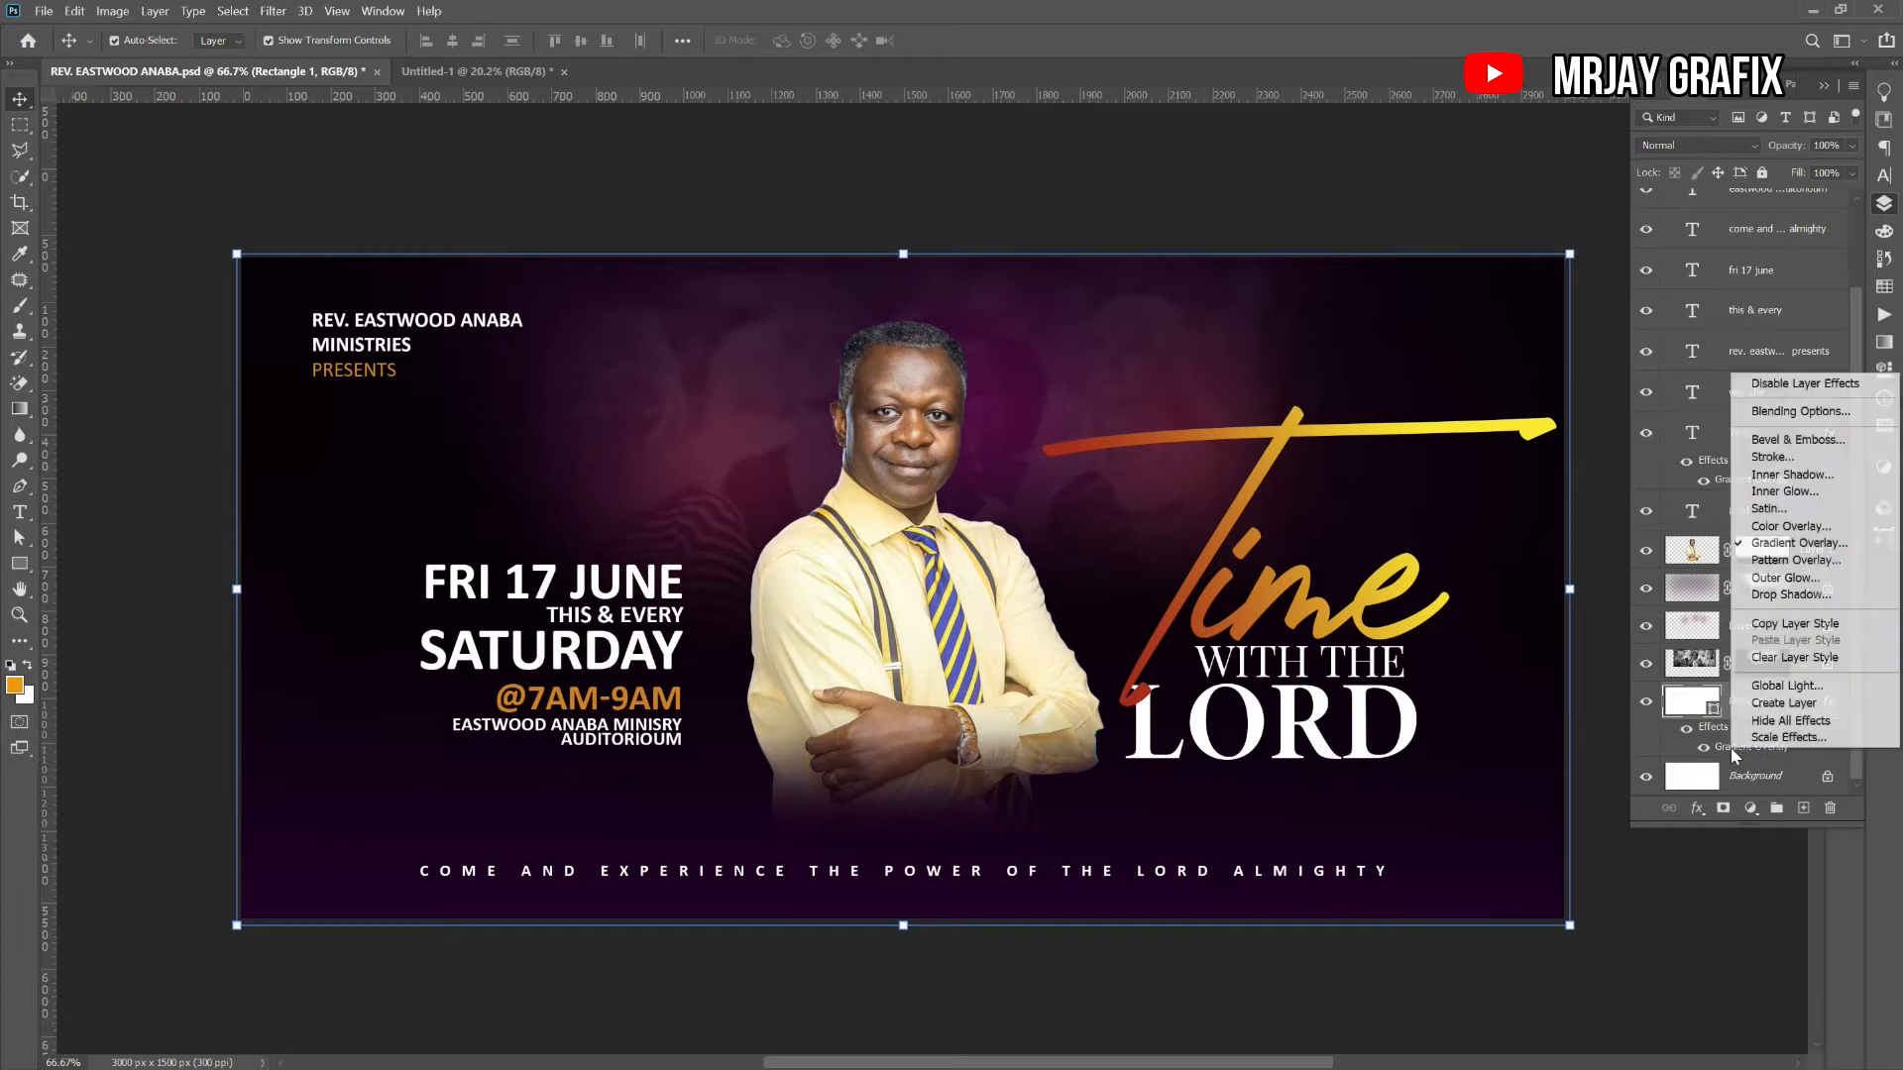
left_click(1796, 624)
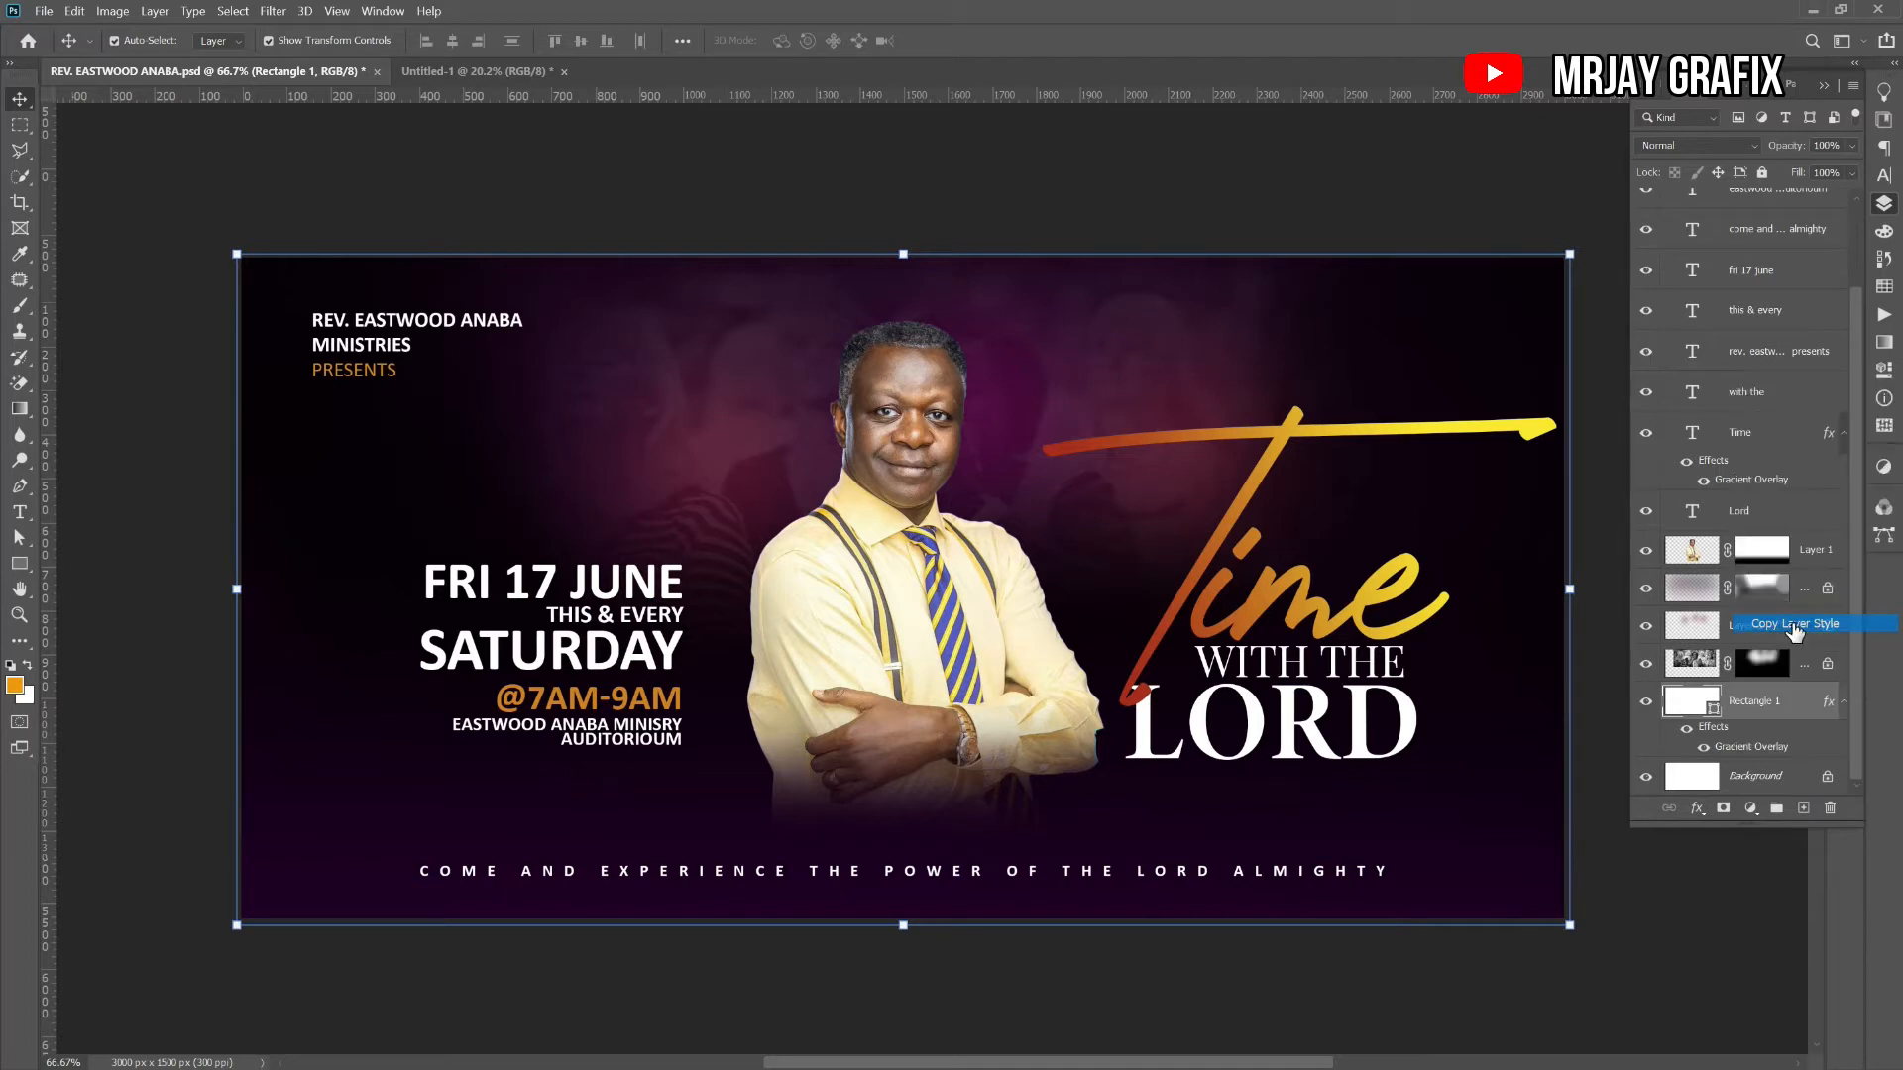
- Paste the copied layer style onto the orange rectangle in the Untitled-1 document
left_click(458, 72)
left_click(999, 515)
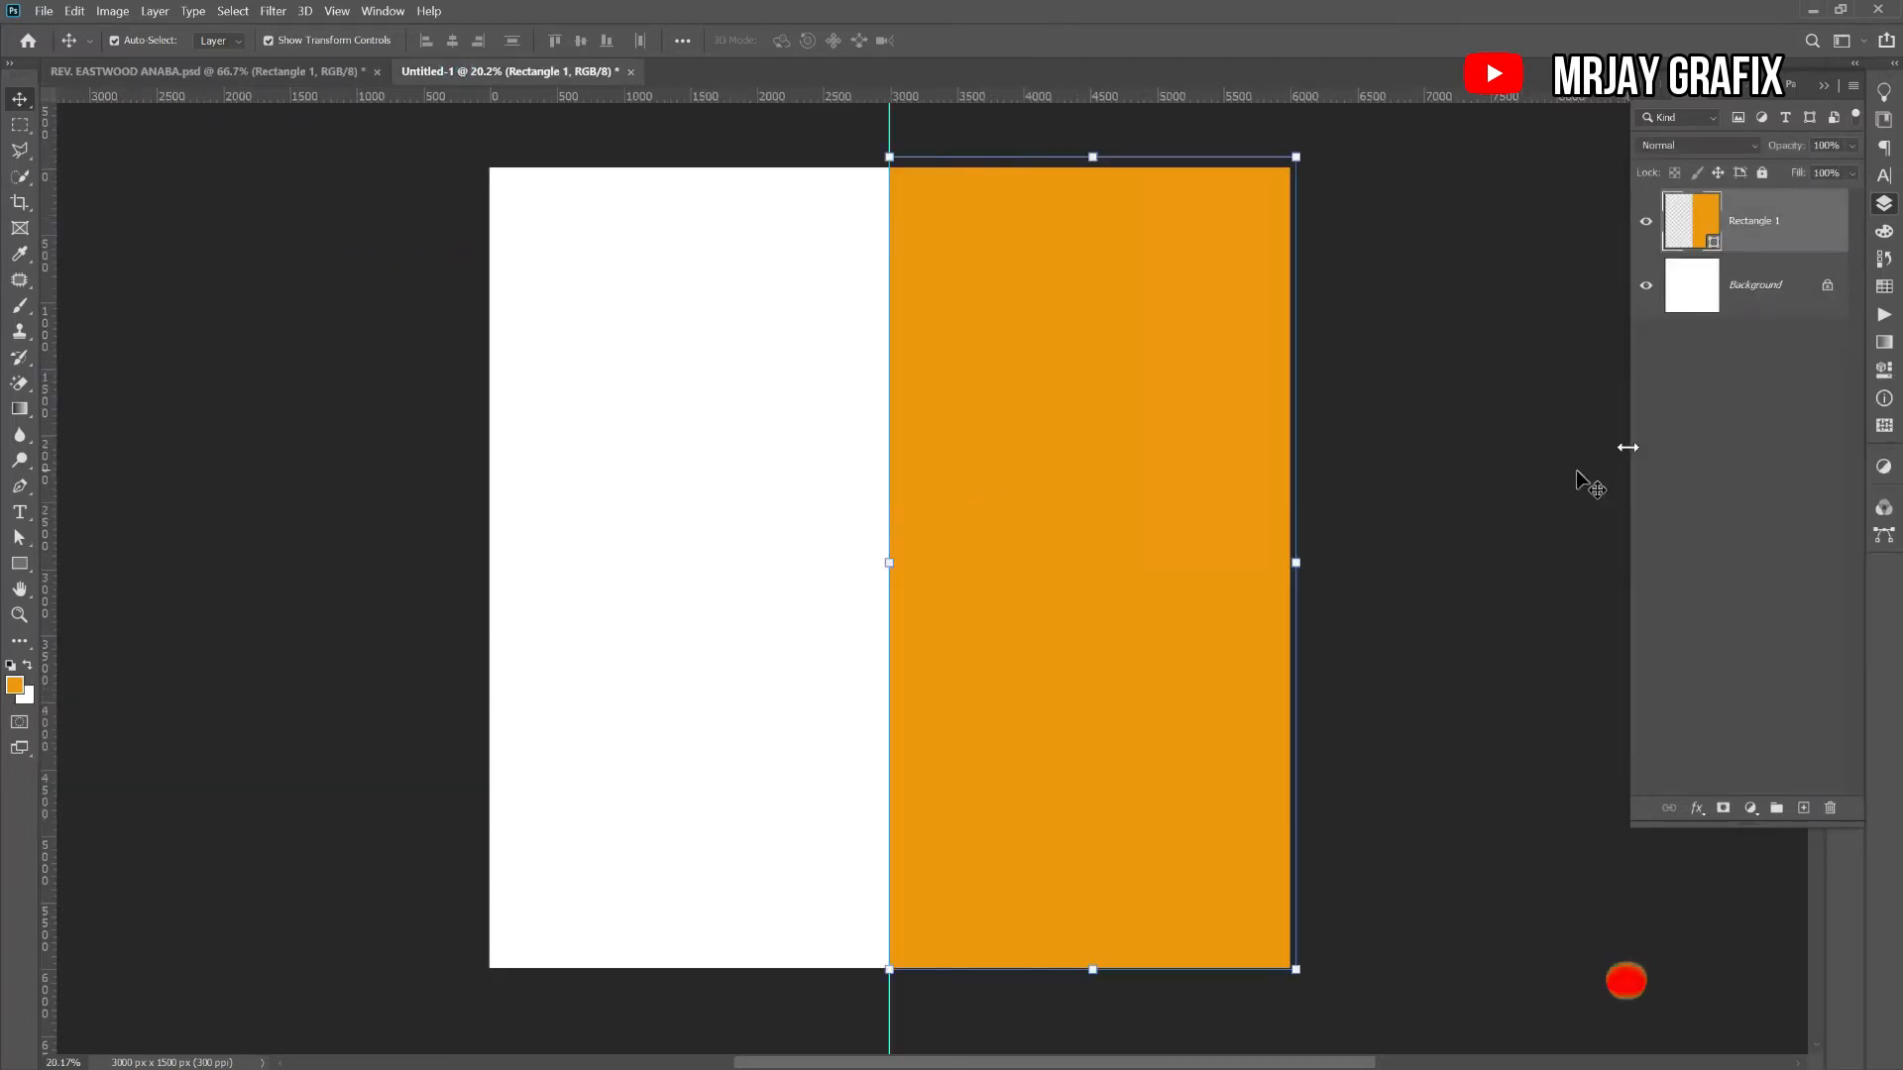
right_click(1826, 219)
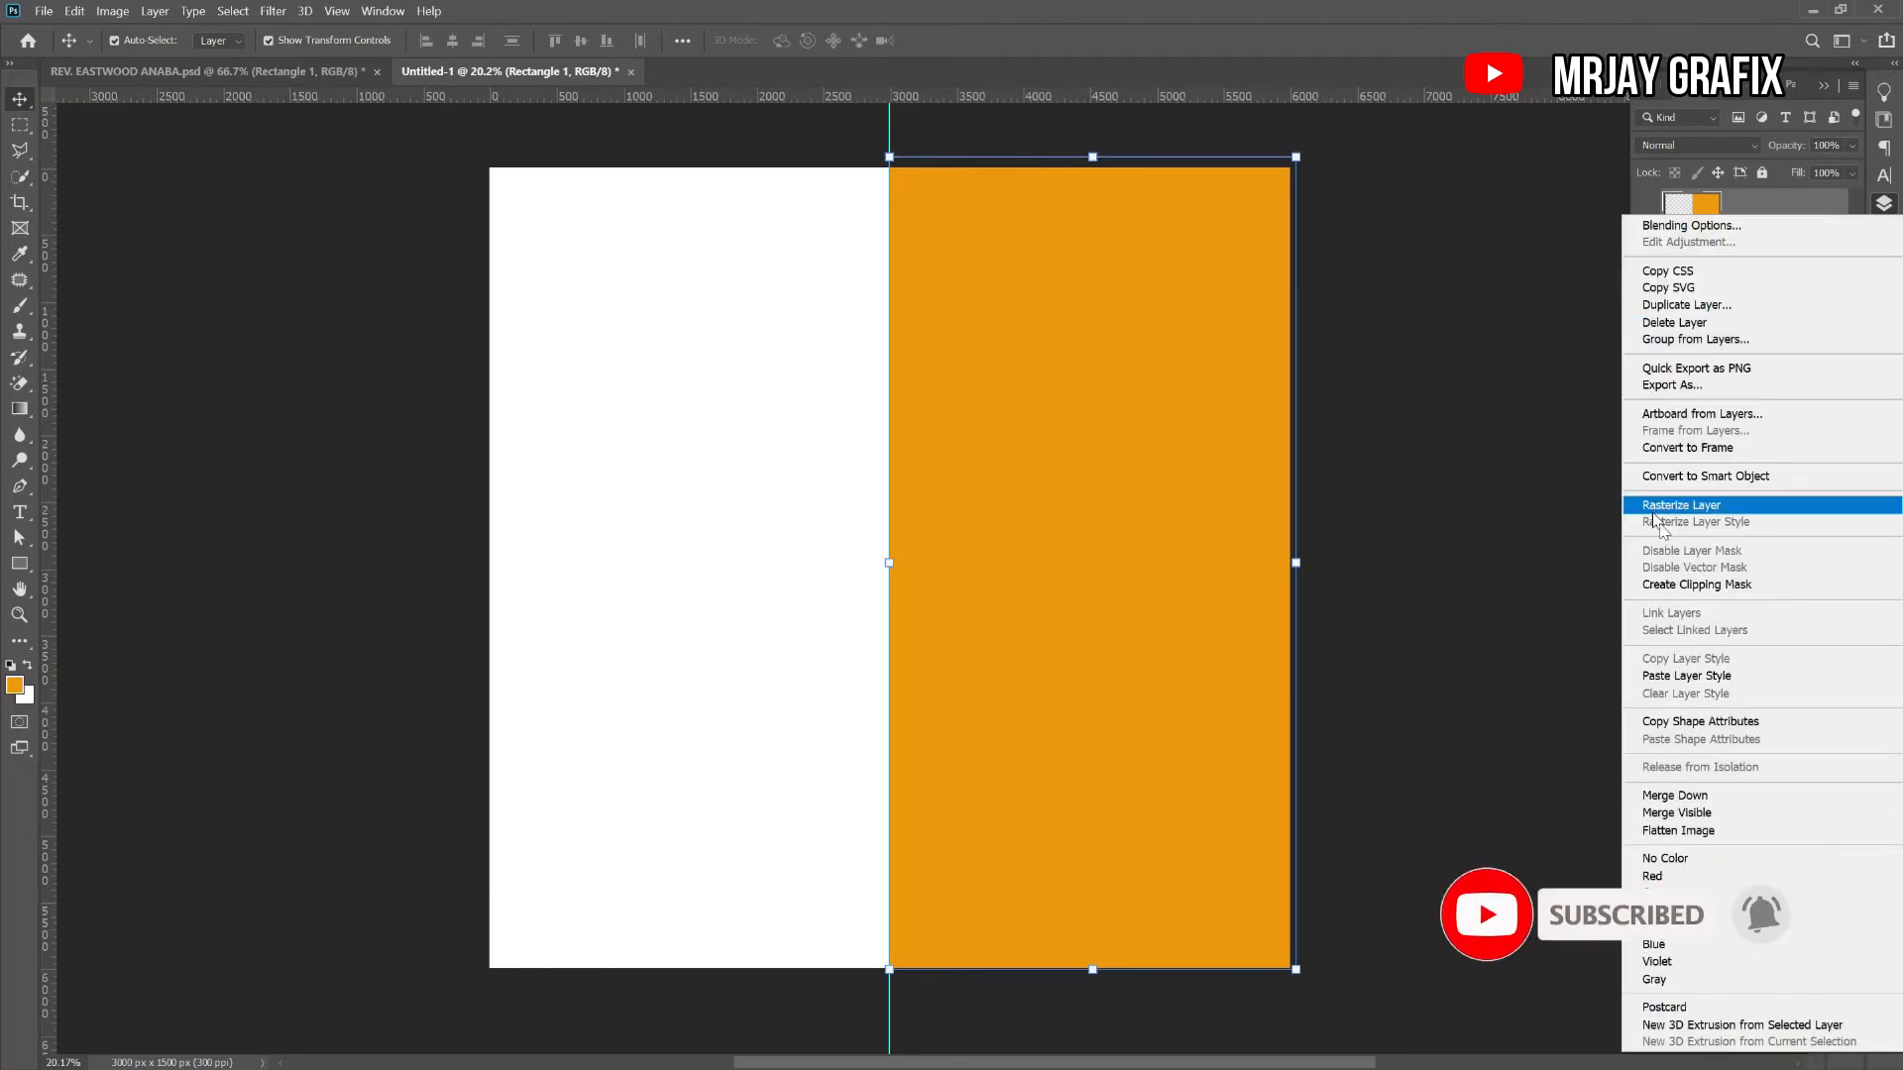
left_click(1662, 678)
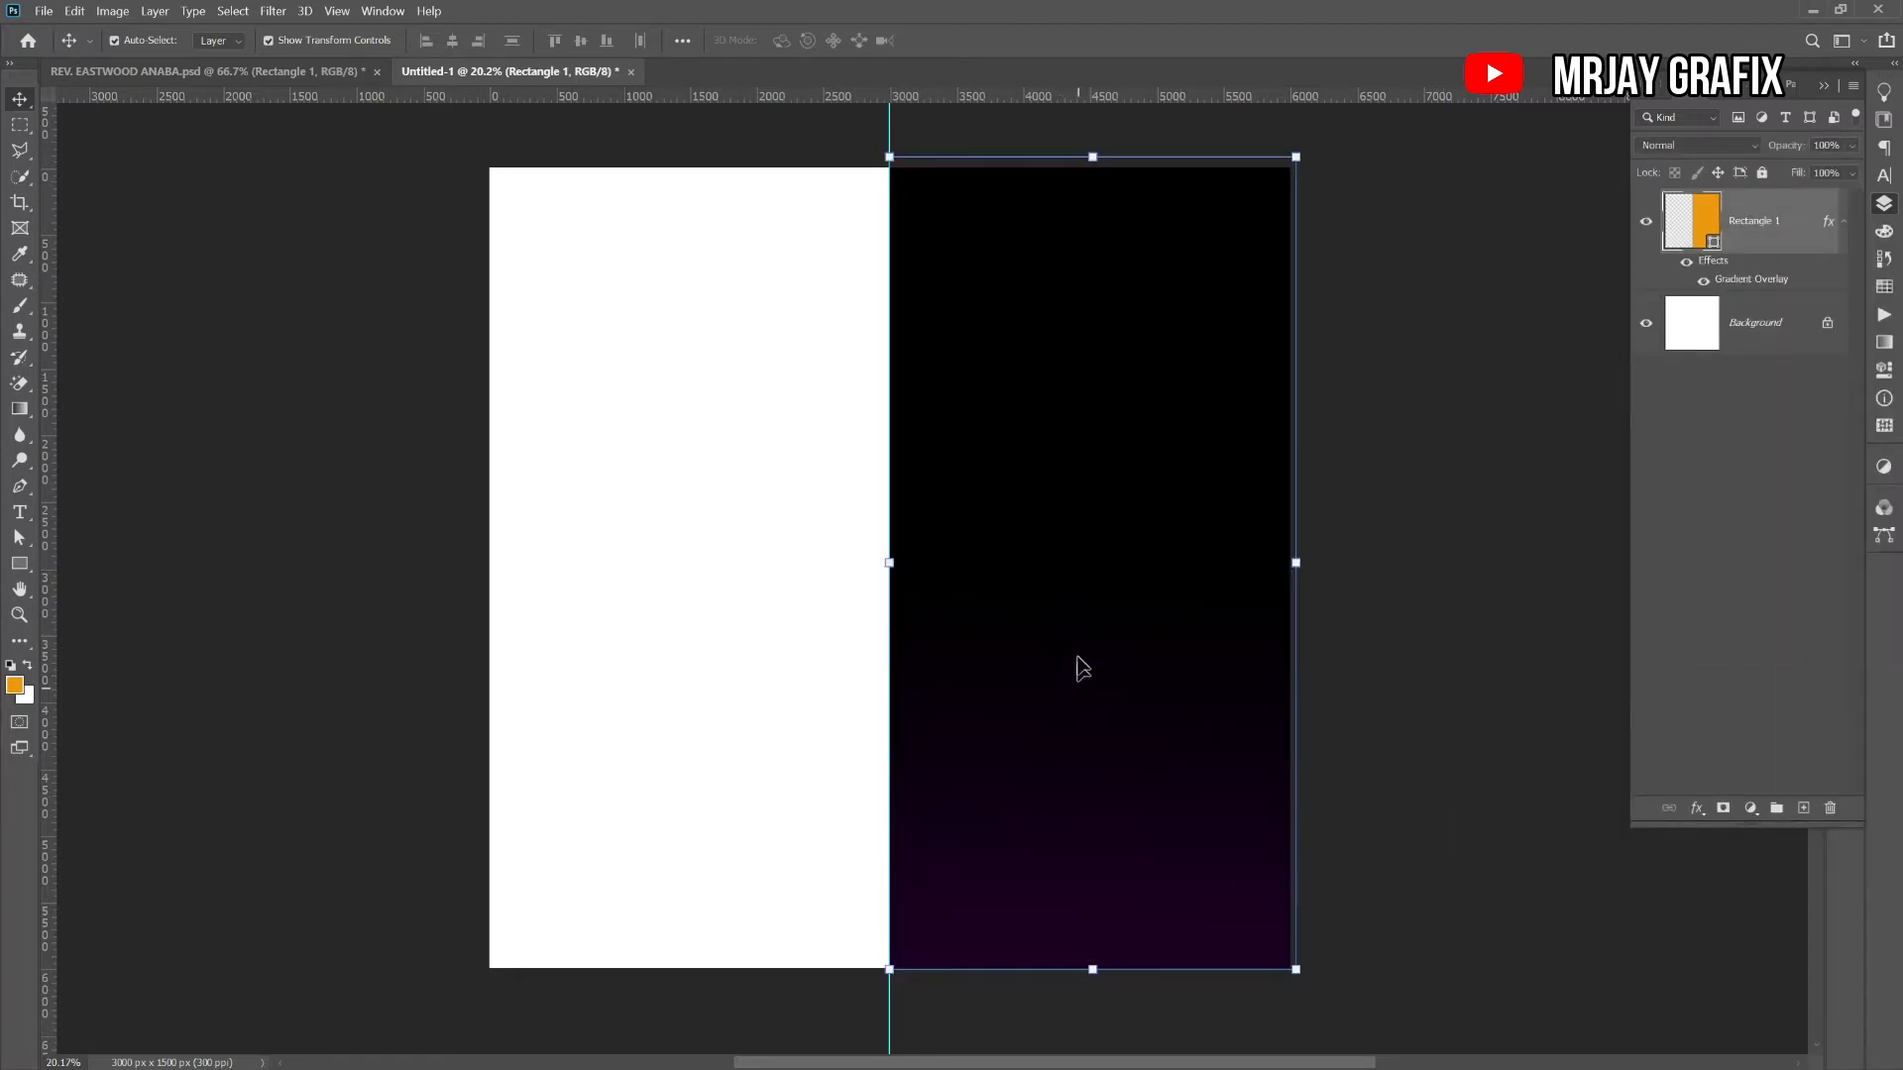
- Shift the rectangle's Gradient Overlay downward so the purple stays near its lower edge, and apply the style
double_click(1734, 282)
left_click_drag(1145, 613, 1139, 717)
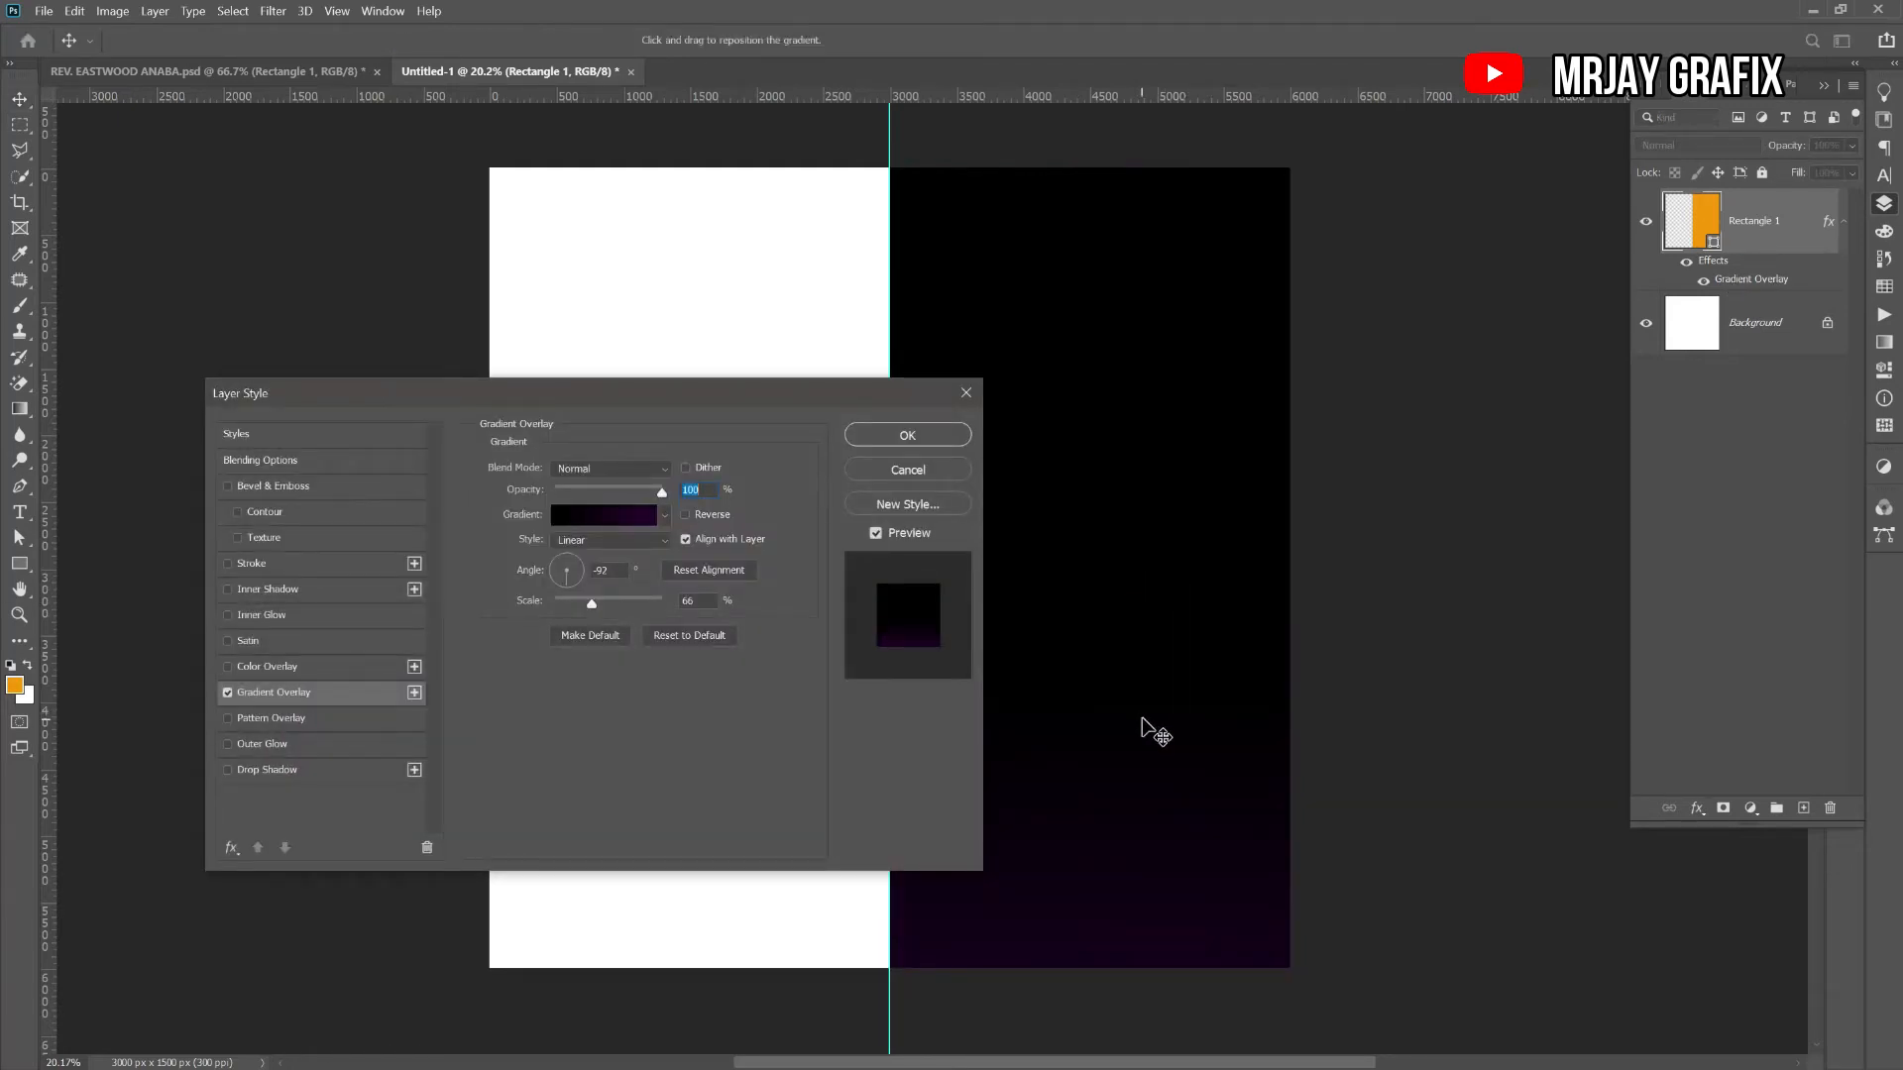
left_click_drag(1145, 694, 1139, 734)
left_click(908, 436)
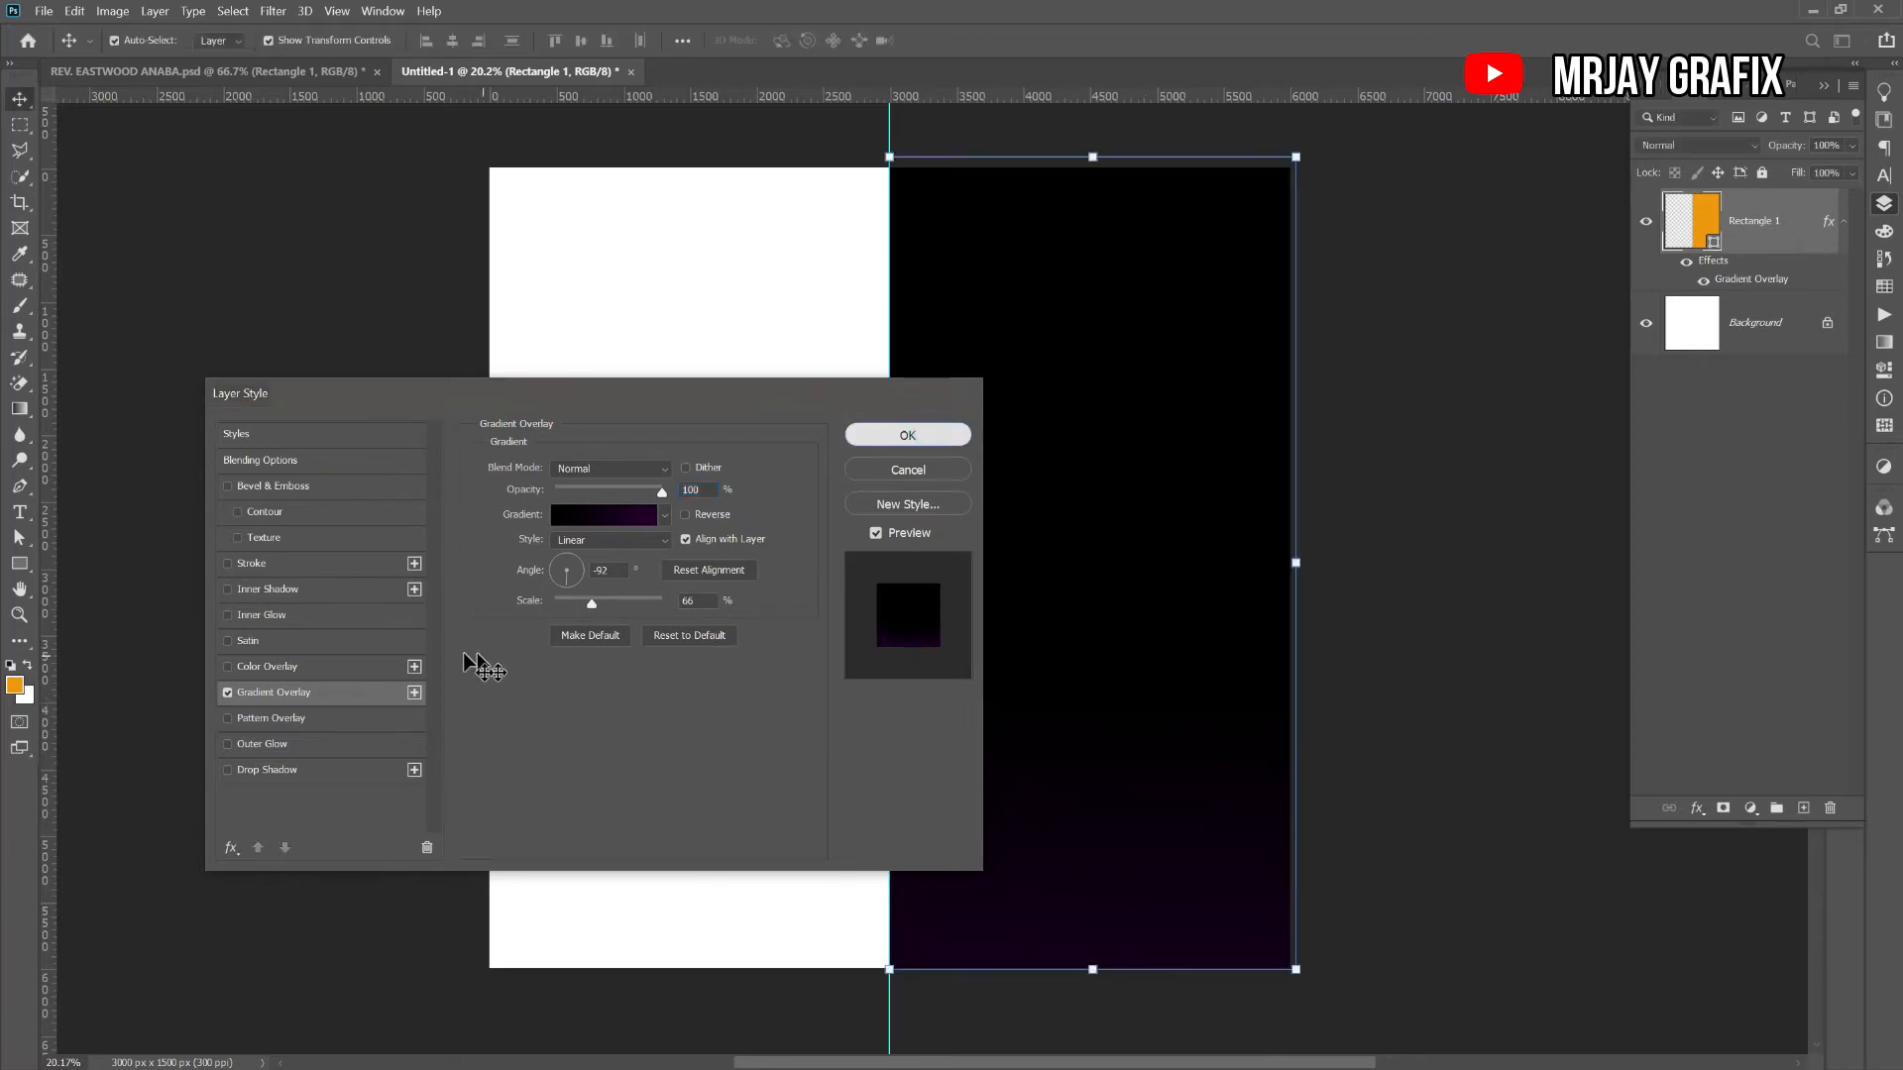
left_click(307, 667)
- Select the gradient rectangle in Untitled-1 and rasterize its layer style
left_click(1090, 553)
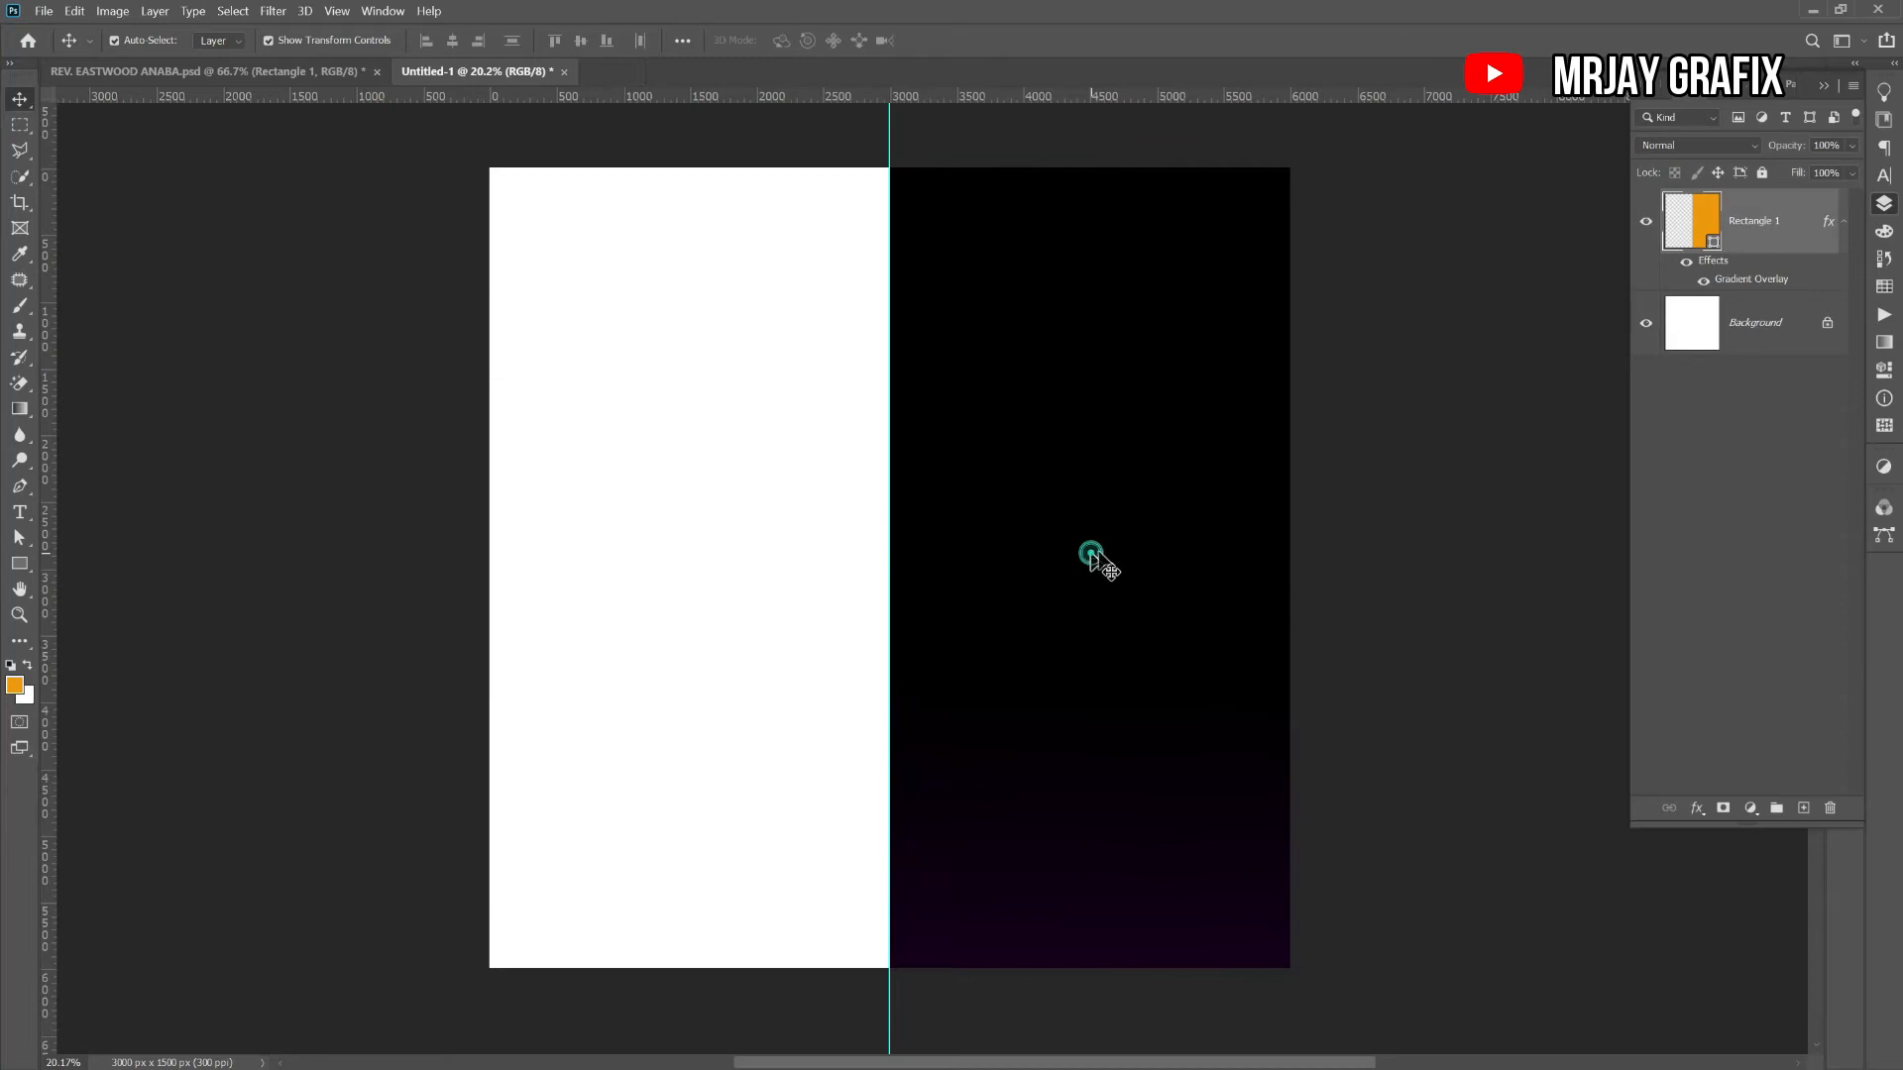
right_click(1774, 226)
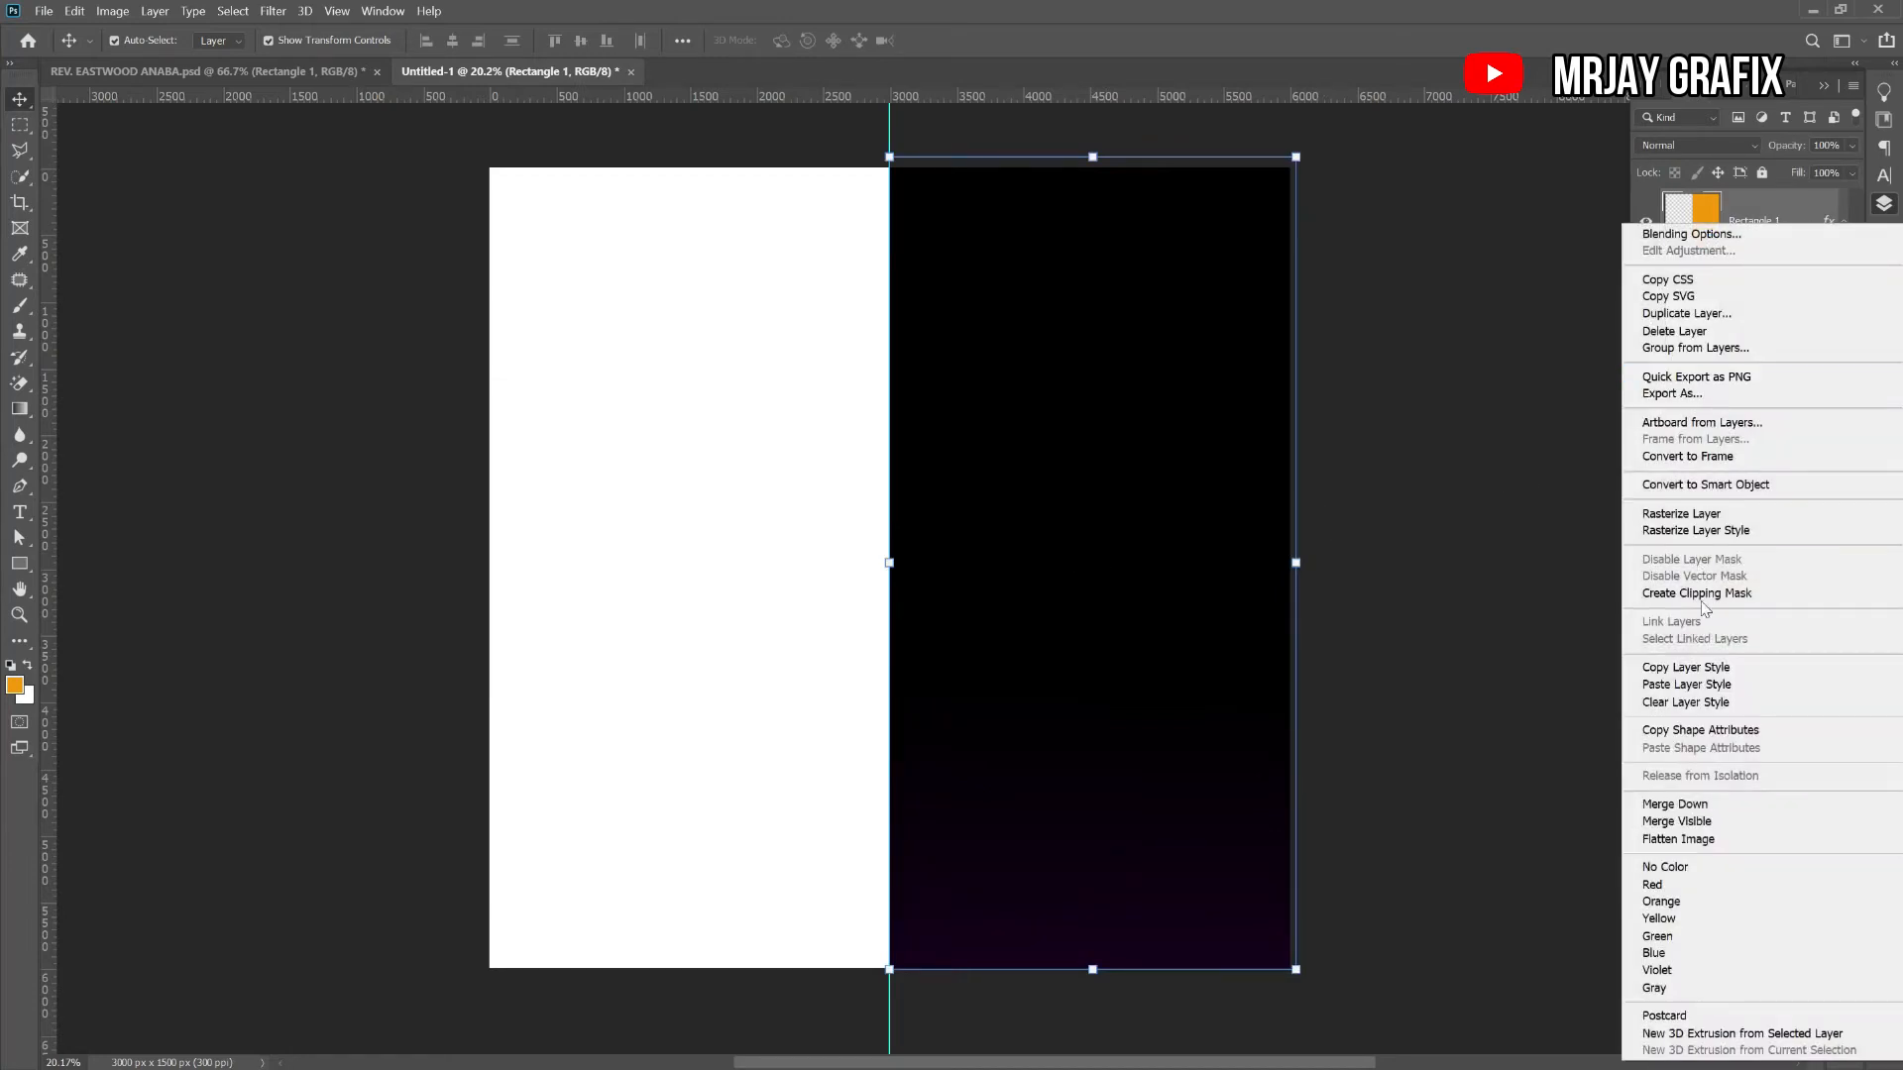
left_click(1696, 530)
- Apply the Add Noise filter to the rasterized dark rectangle in Untitled-1 and deselect it
left_click(286, 14)
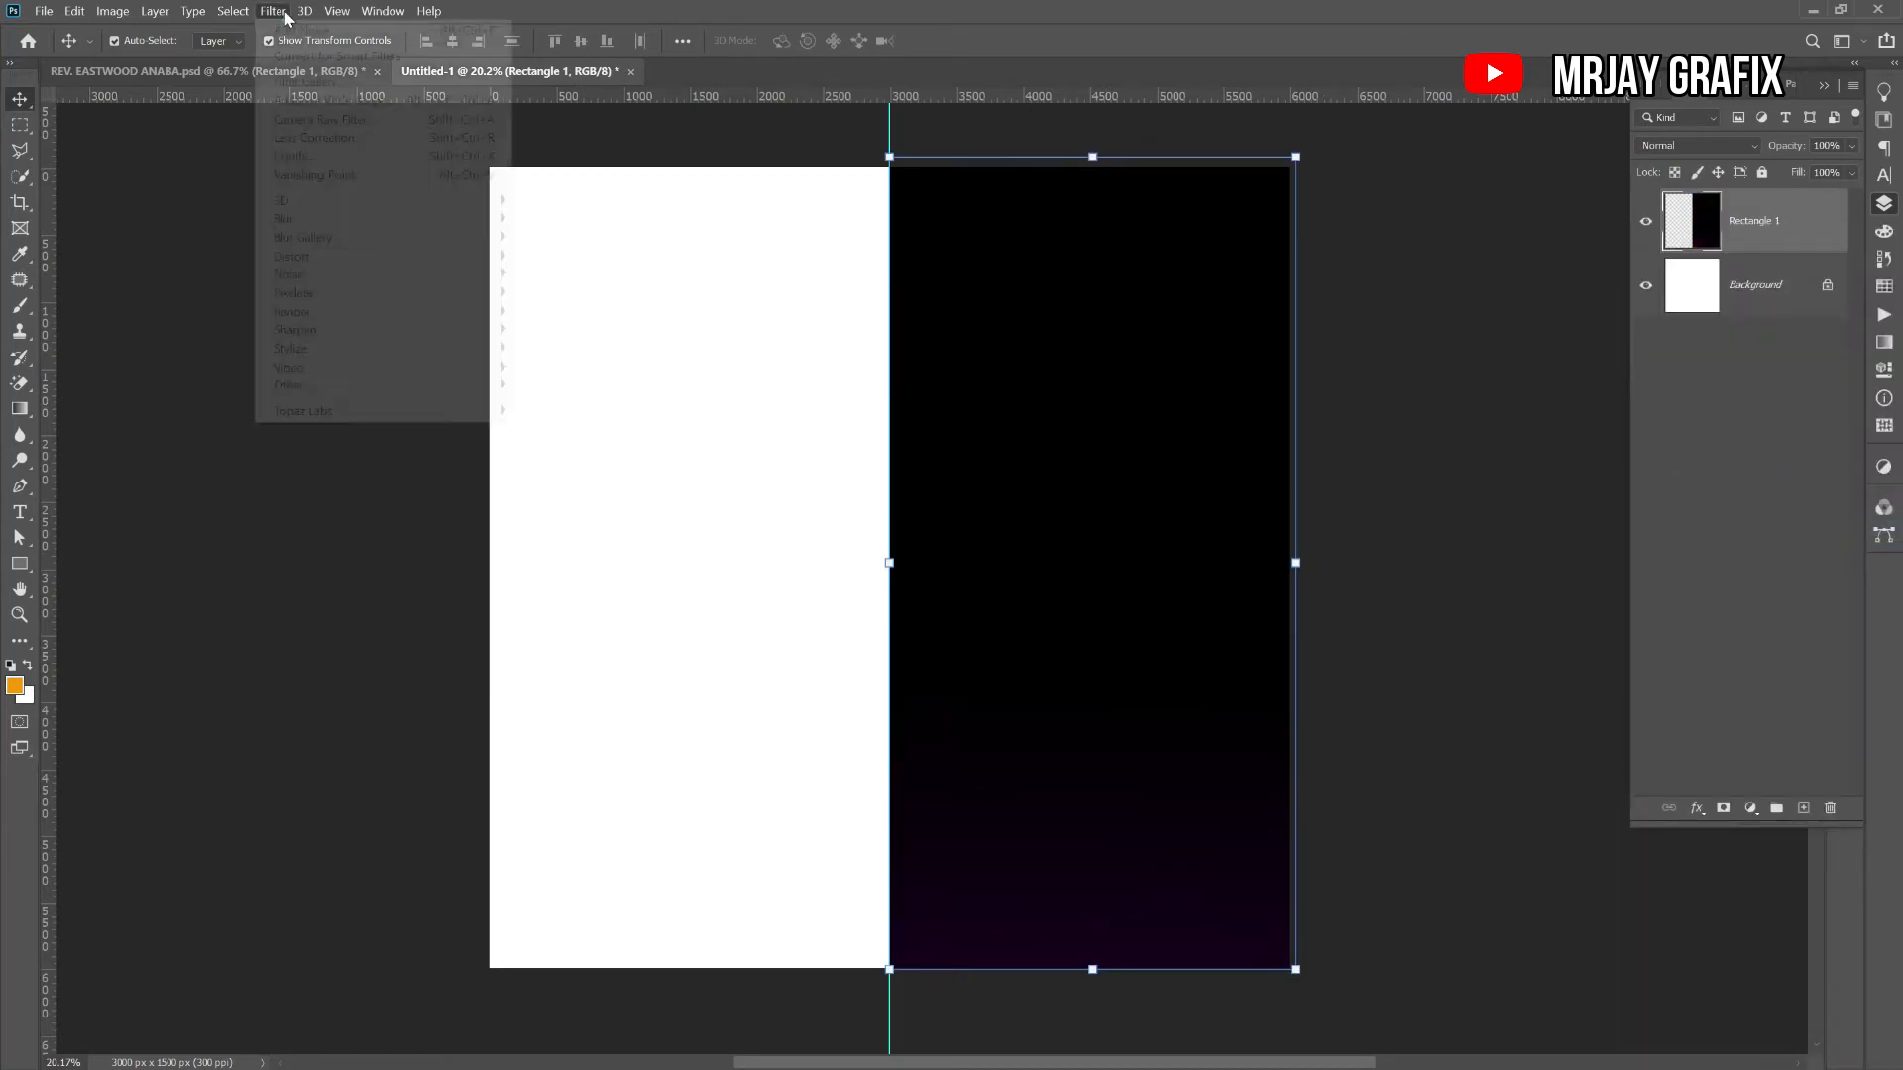
left_click(281, 32)
left_click(331, 354)
left_click(1001, 625)
left_click(315, 491)
left_click(1038, 513)
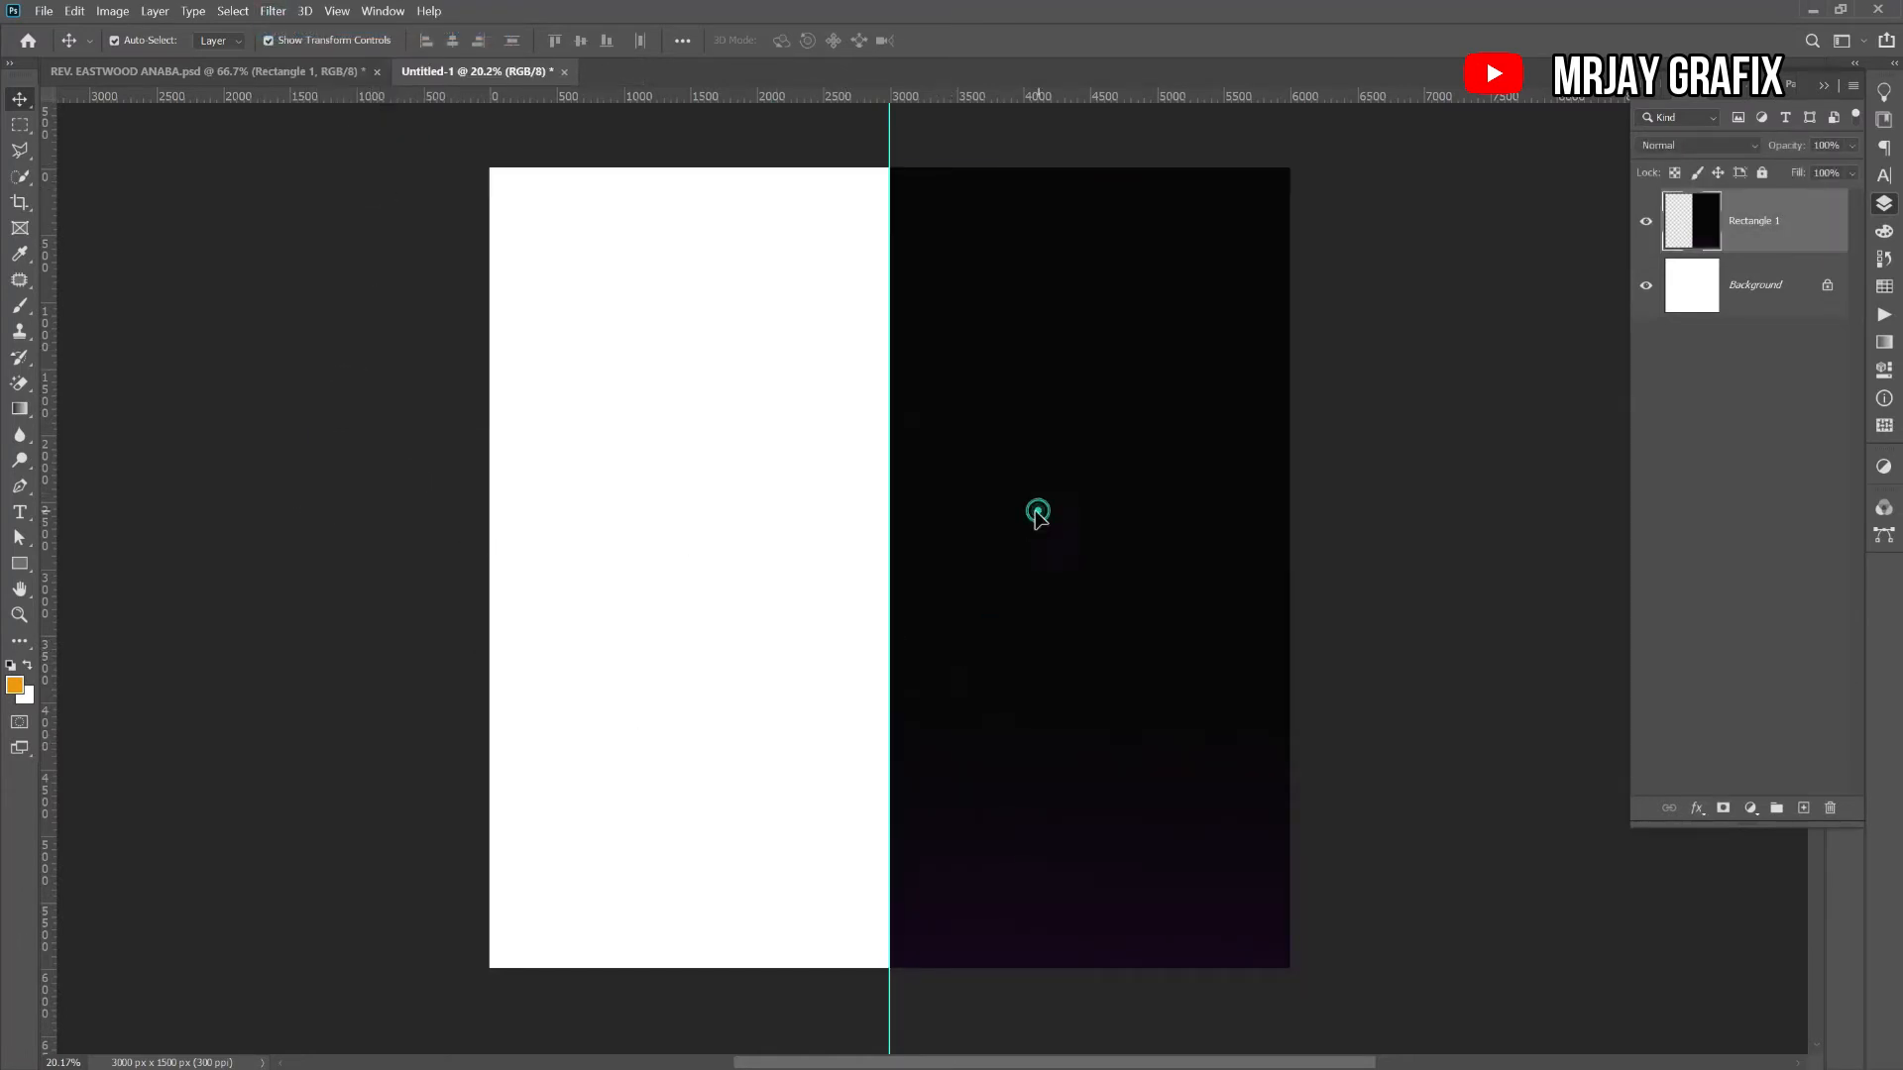
left_click(459, 556)
- Switch to the flyer document and rasterize the layer style of its background layer Rectangle 1
left_click(273, 72)
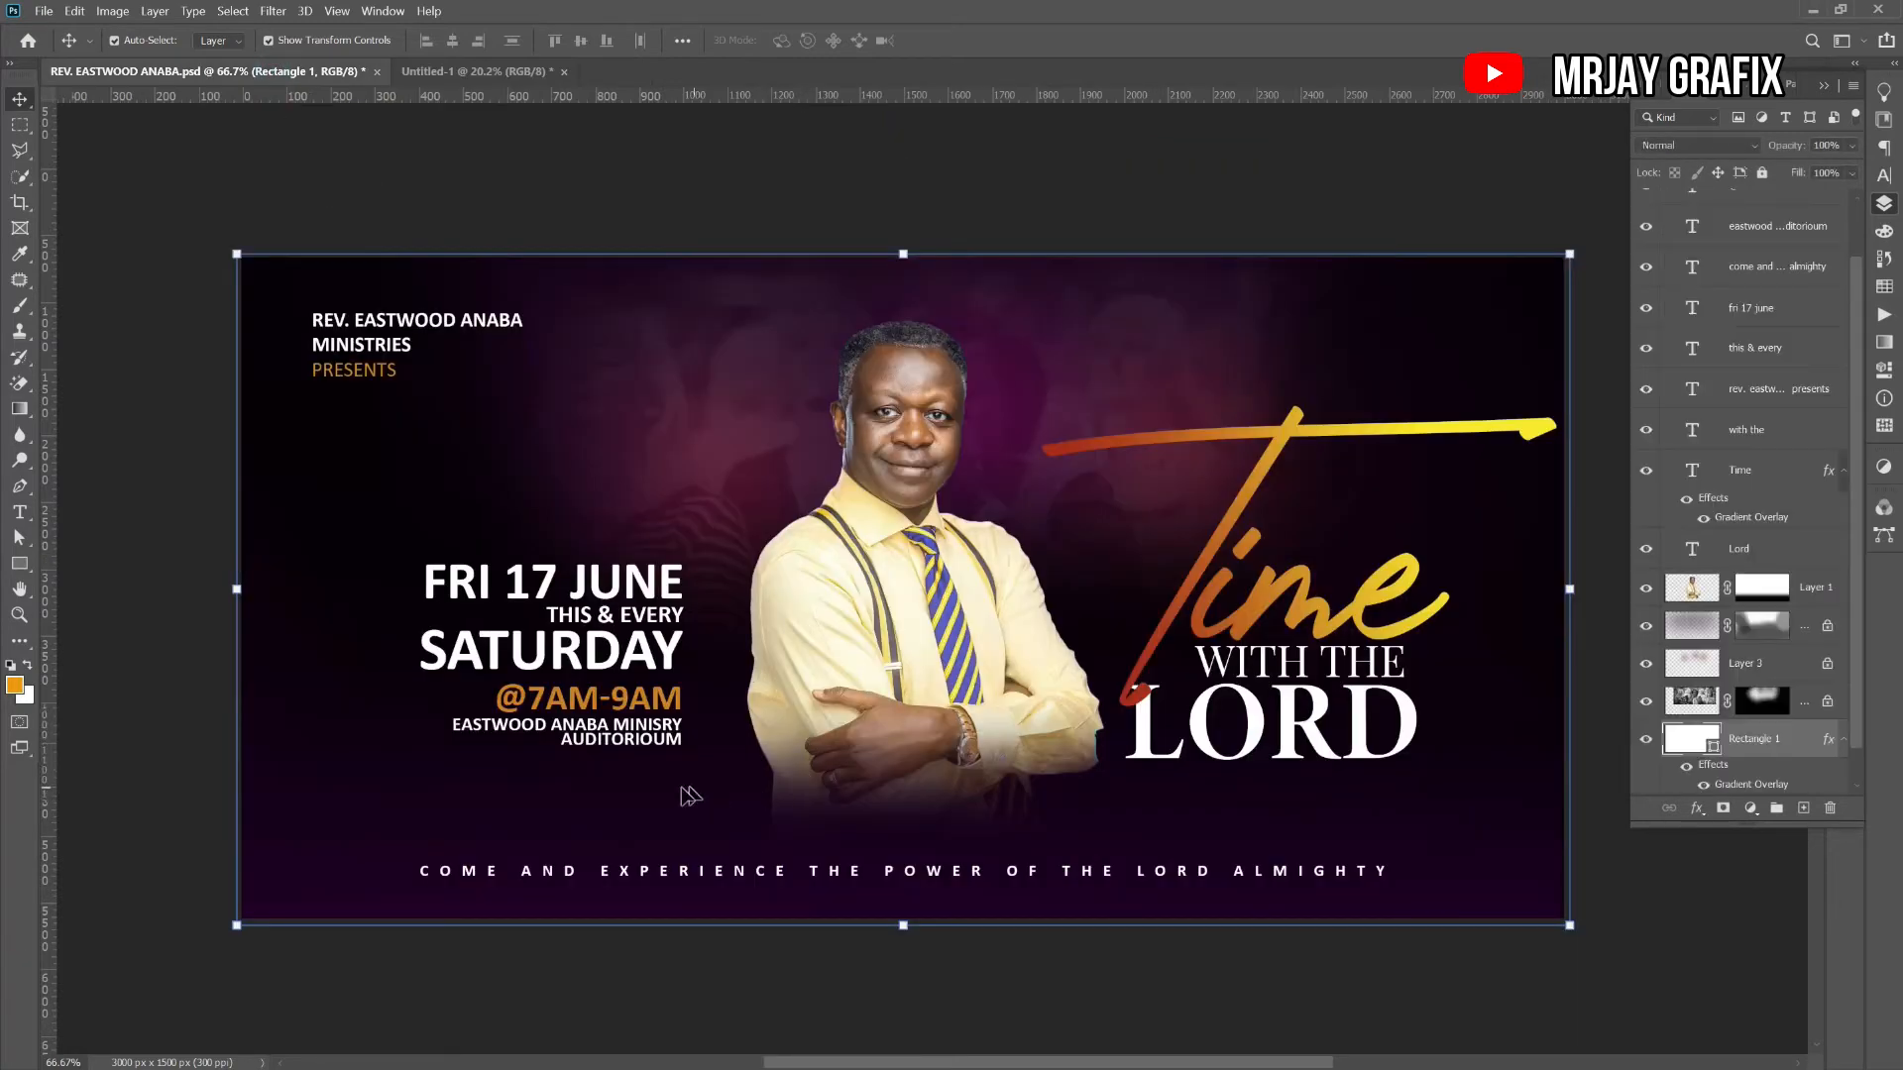
scroll(1822, 735, "down", 1)
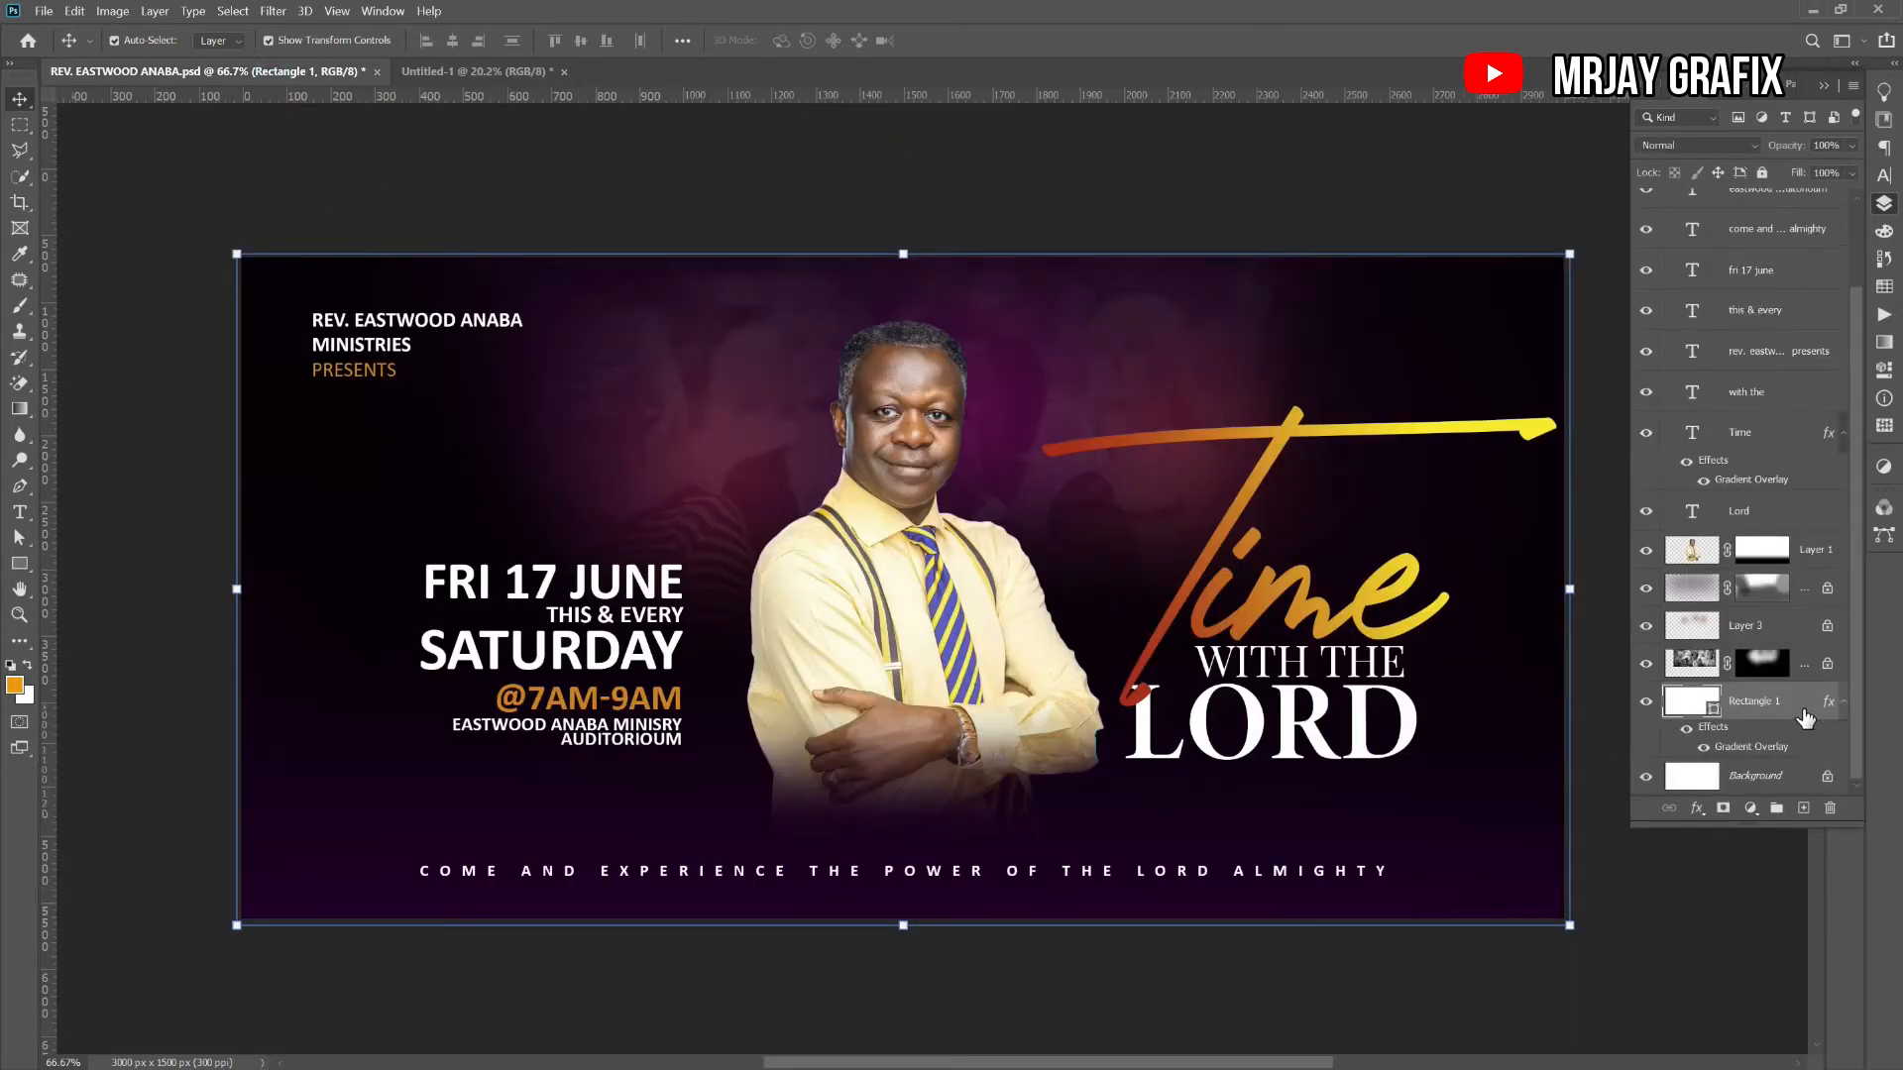
right_click(1782, 704)
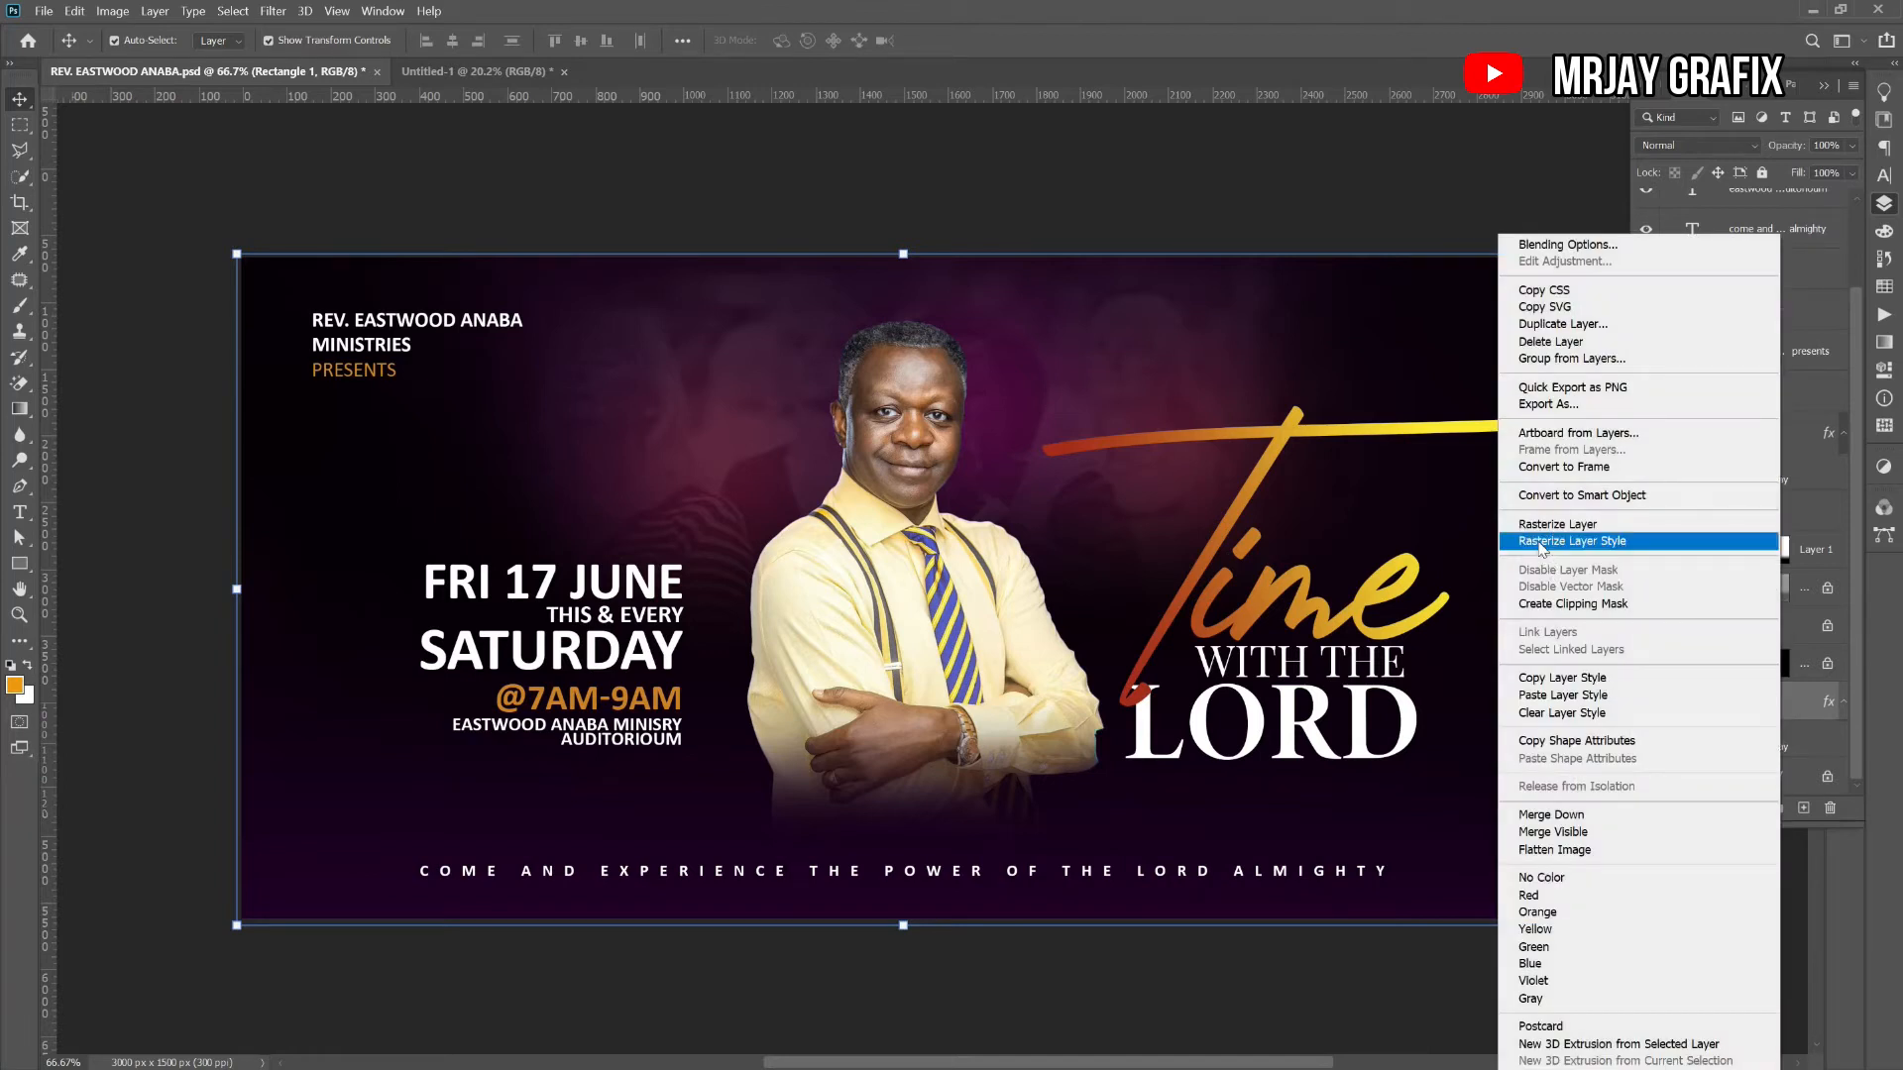
left_click(1549, 543)
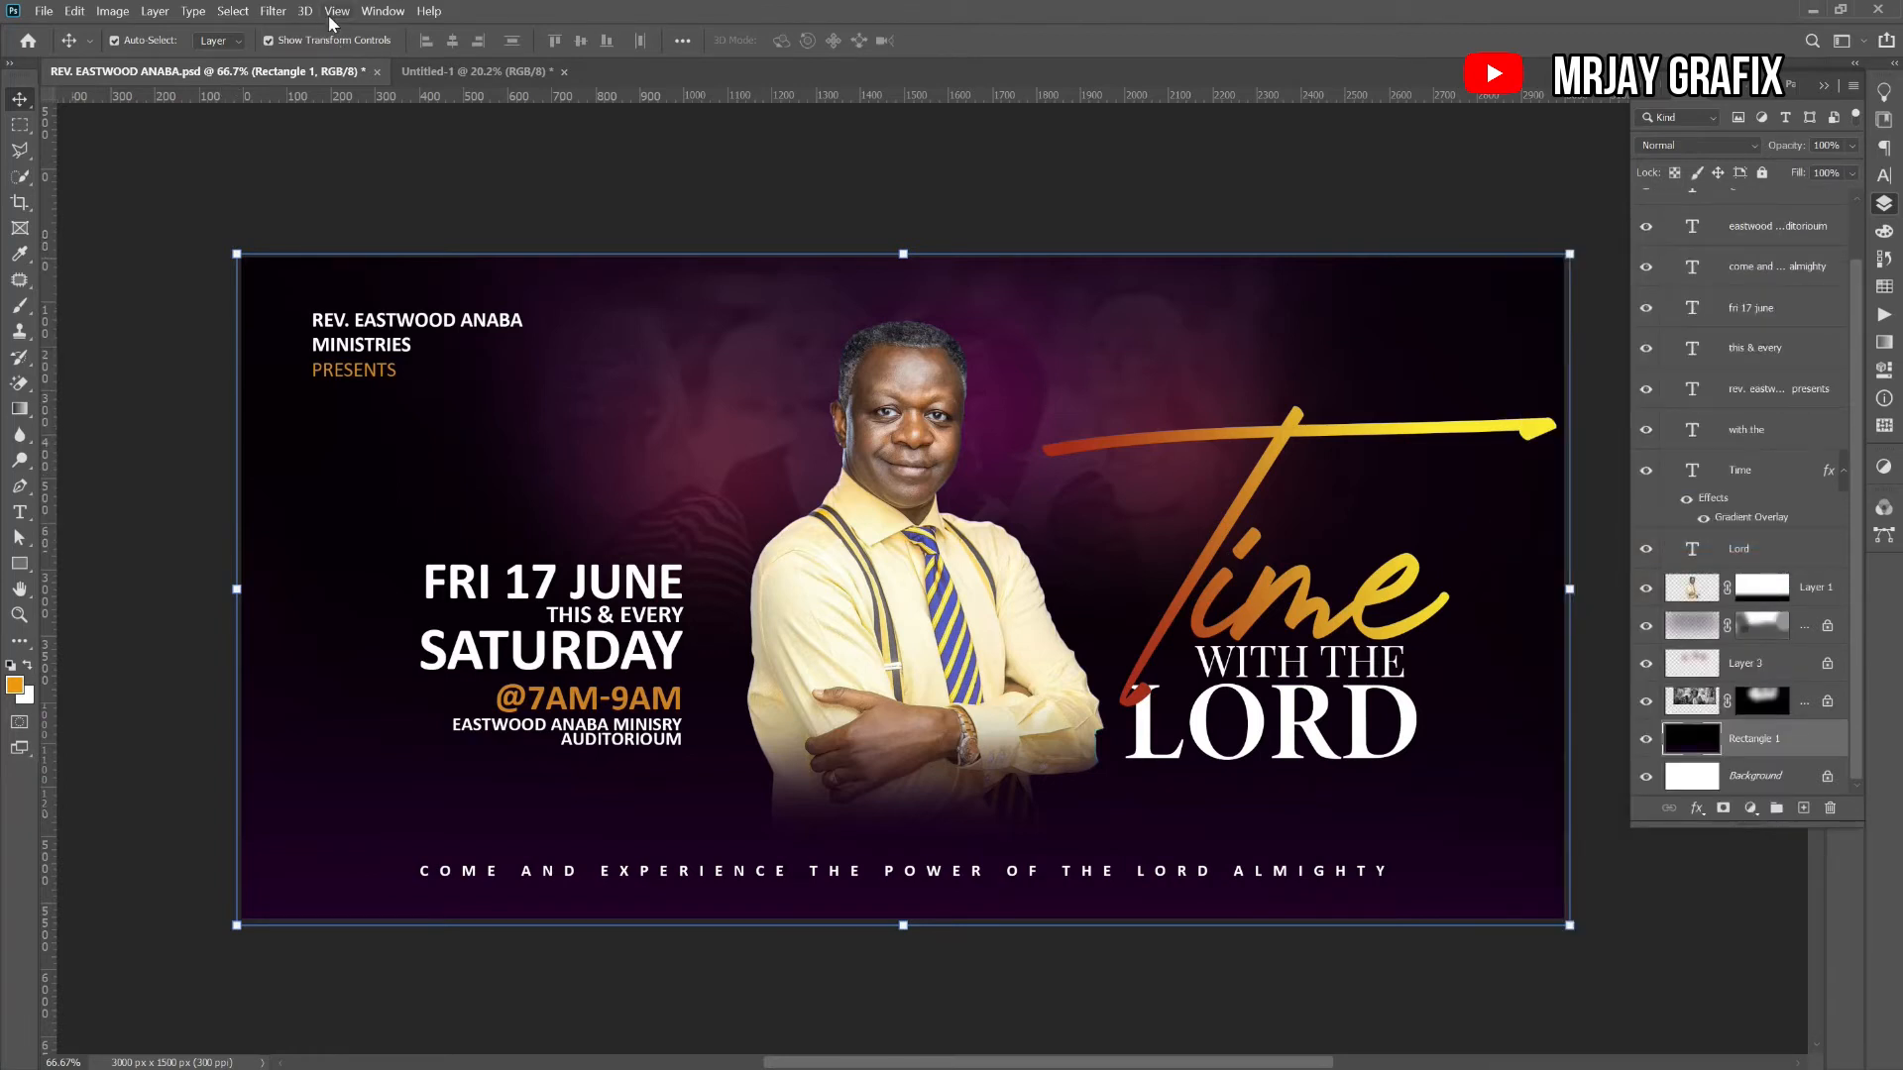
- Try the last-used Add Noise filter on the flyer's Rectangle 1 and inspect the background
left_click(272, 11)
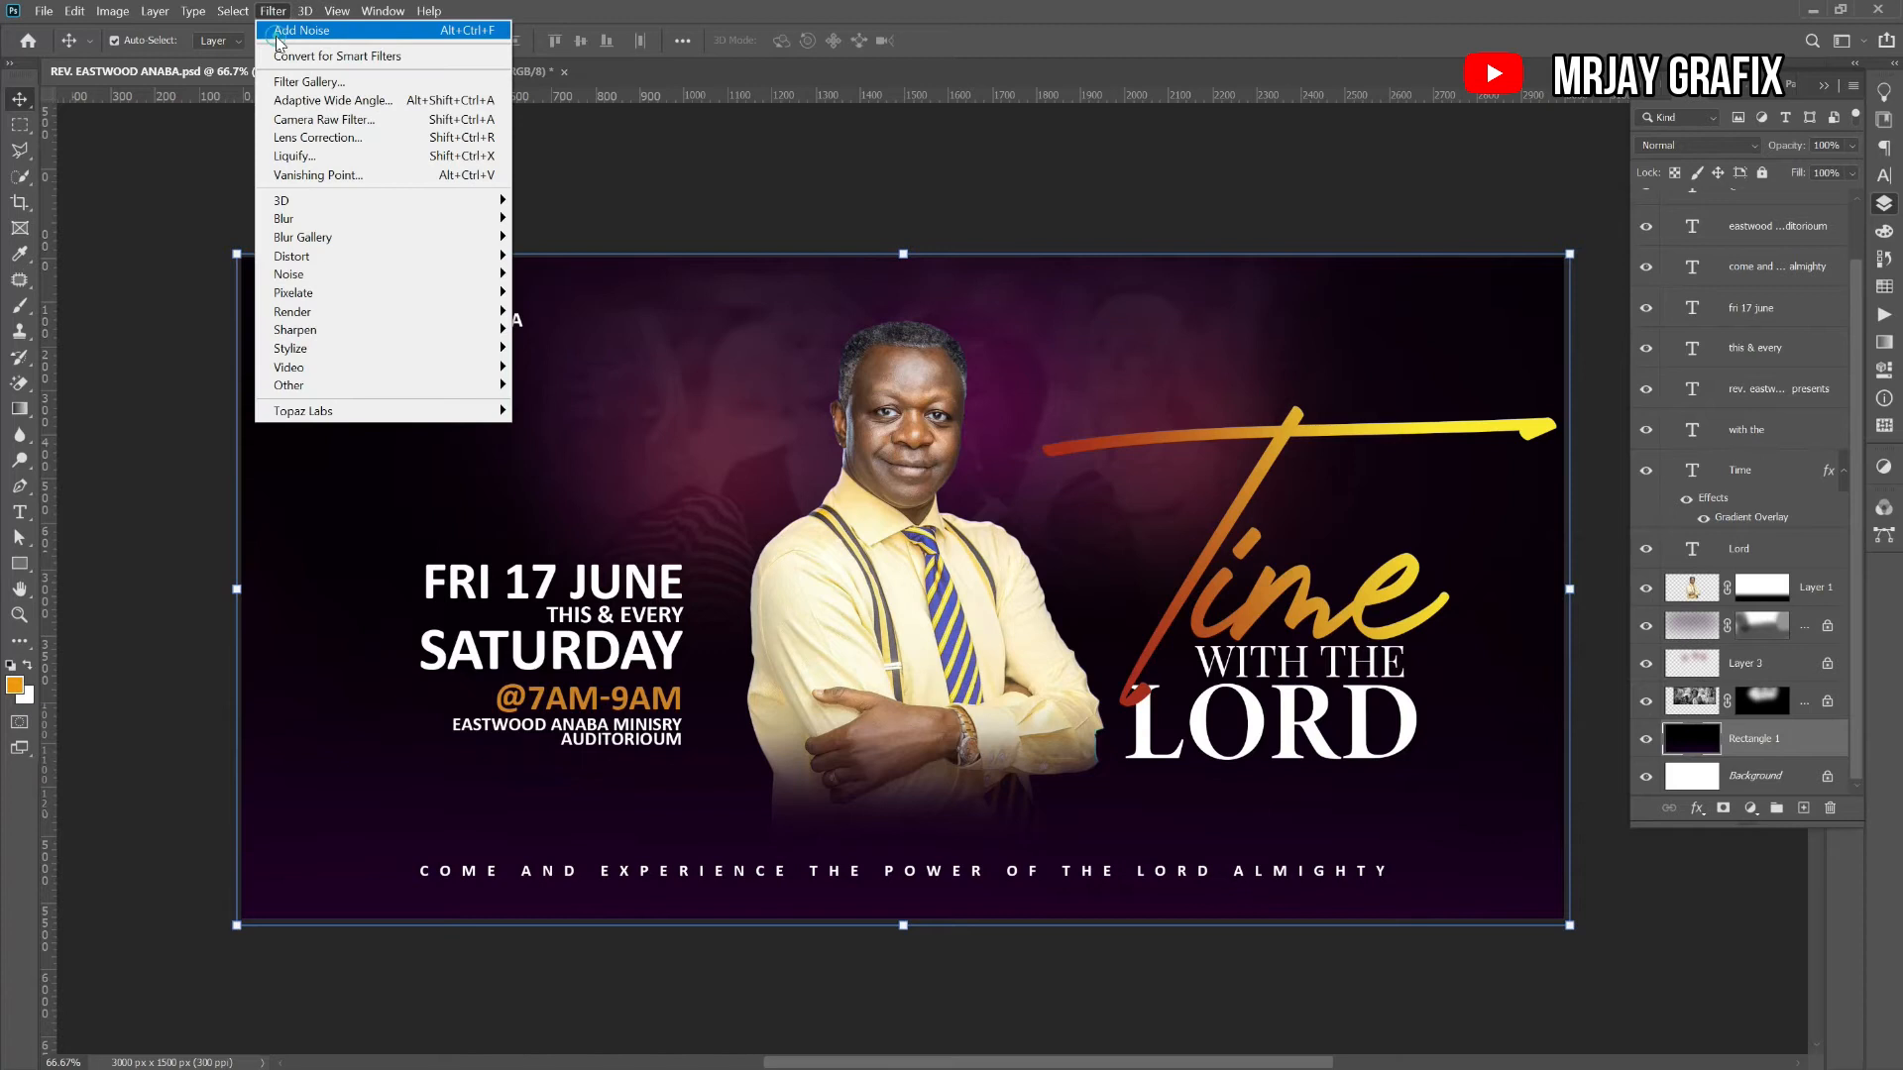
left_click(276, 33)
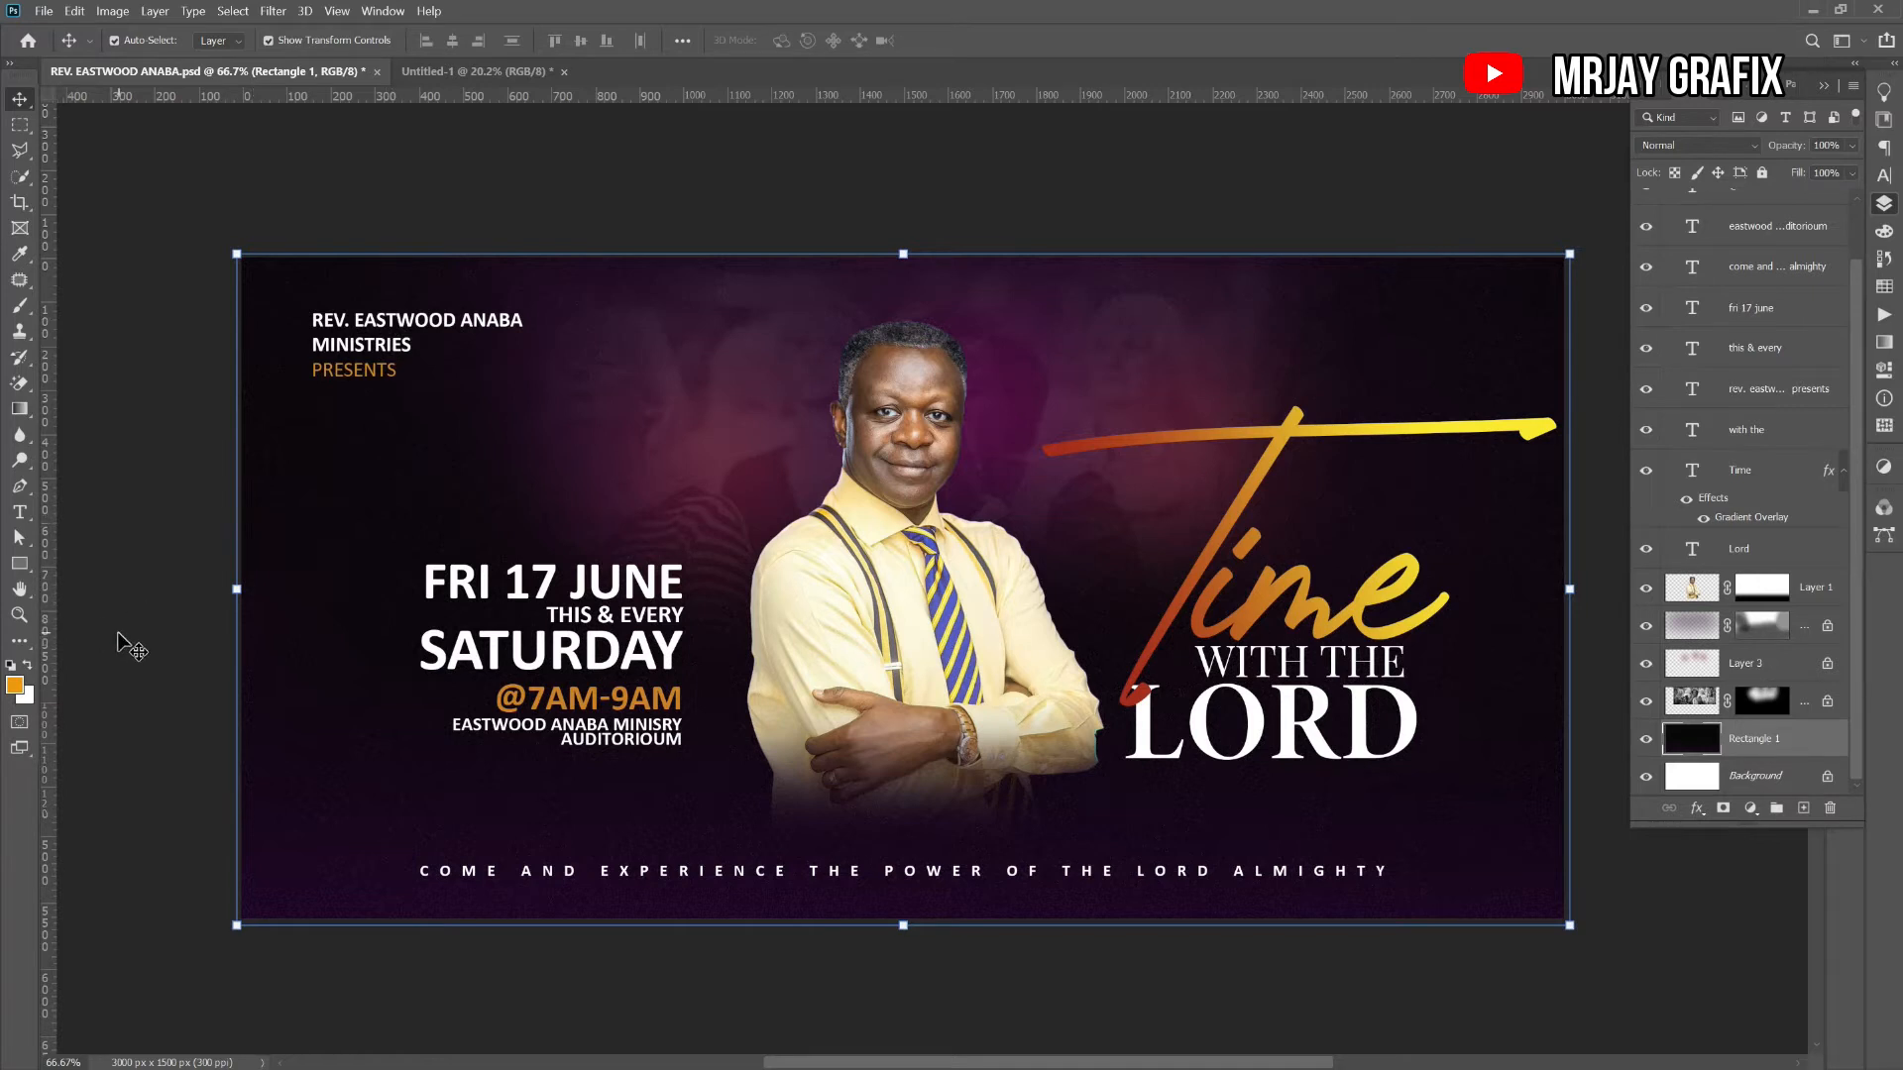
scroll(335, 694, "down", 1)
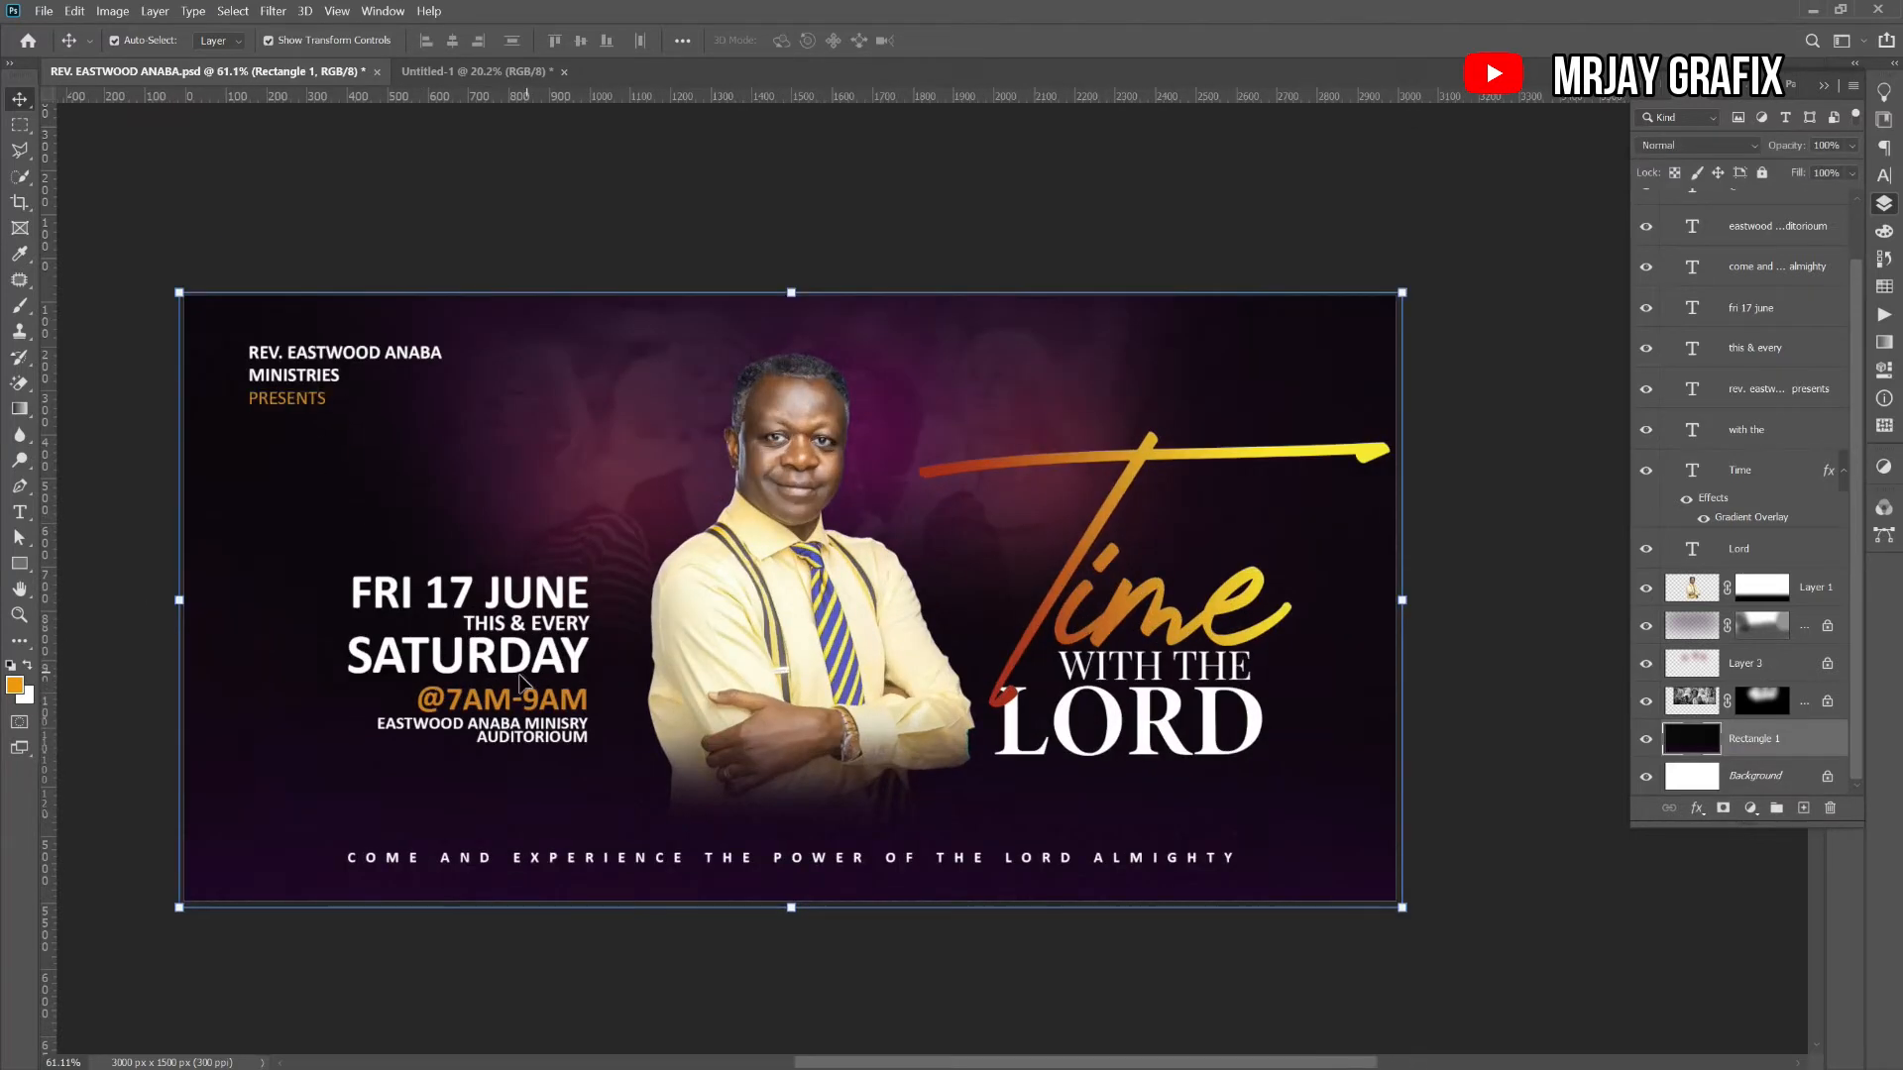
scroll(238, 722, "up", 1)
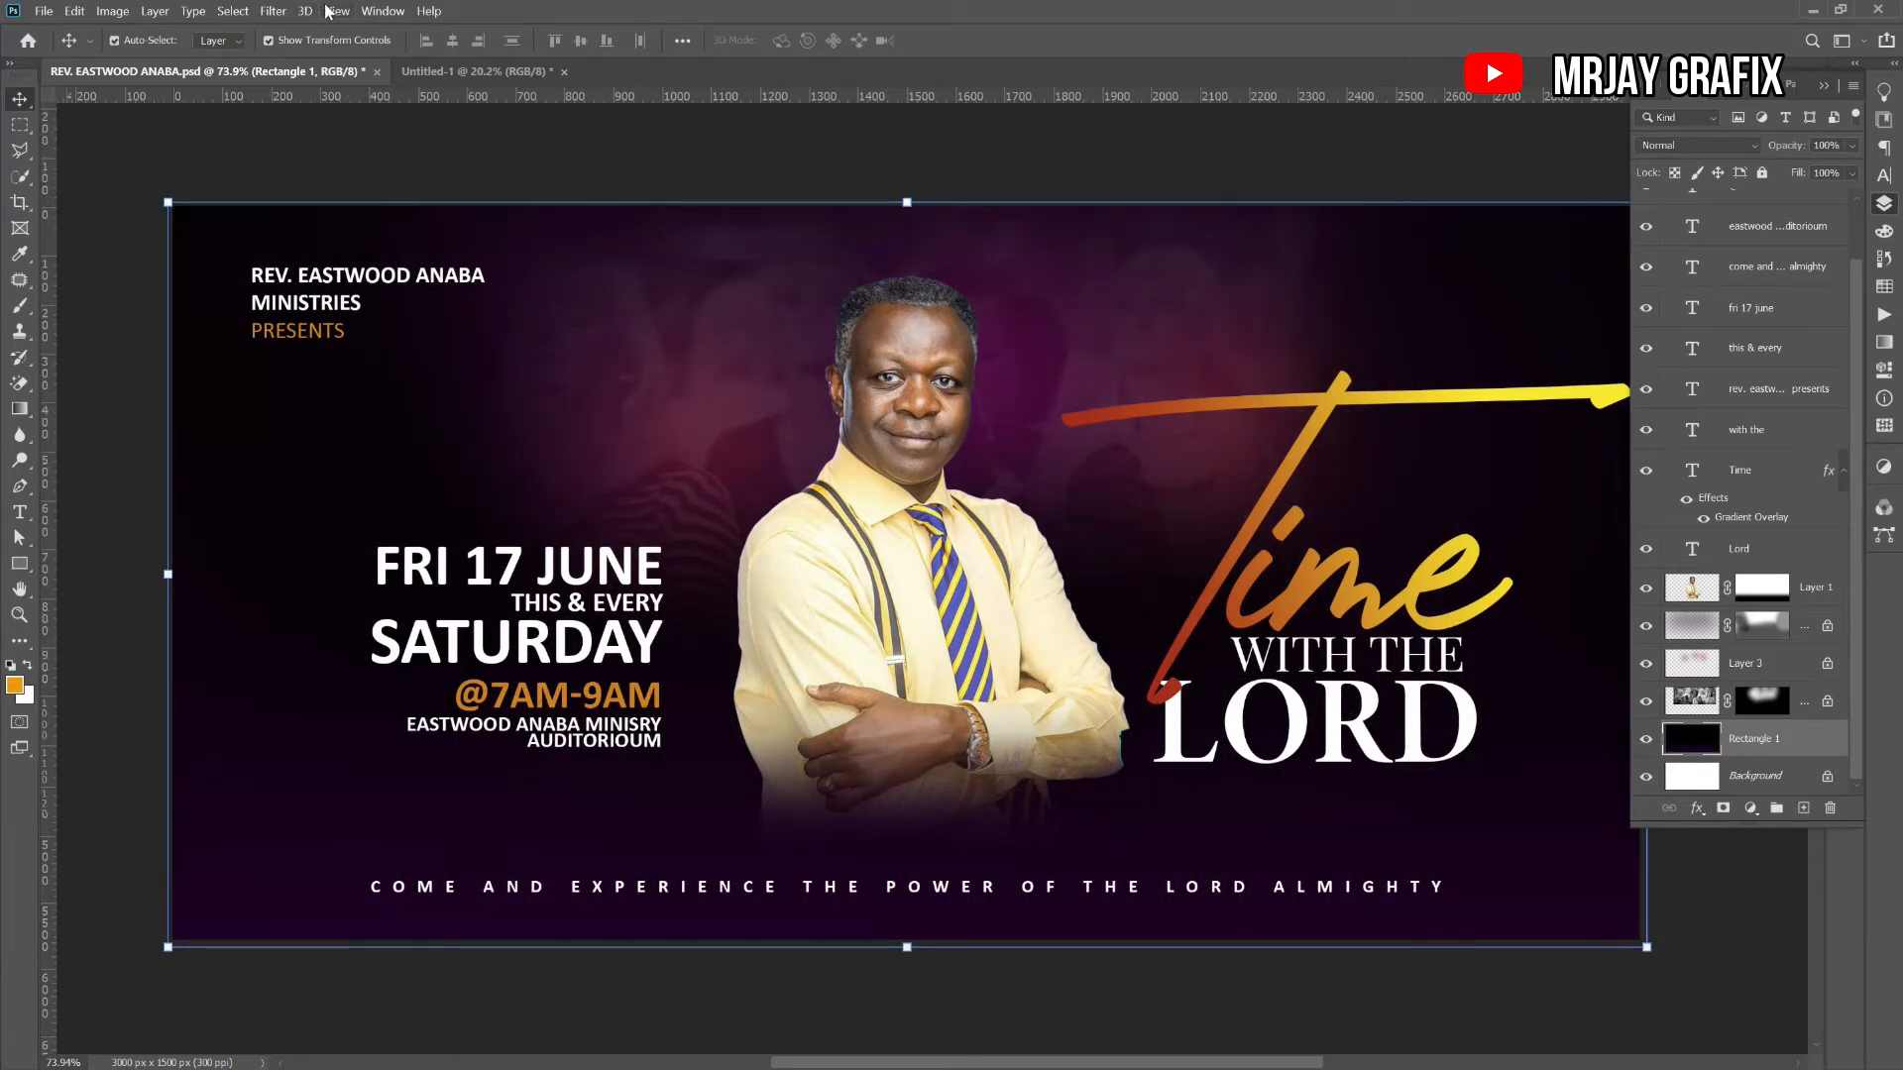
- Apply a faint Uniform, Monochromatic Add Noise filter to the flyer's Rectangle 1, and lock the layer's position
left_click(270, 11)
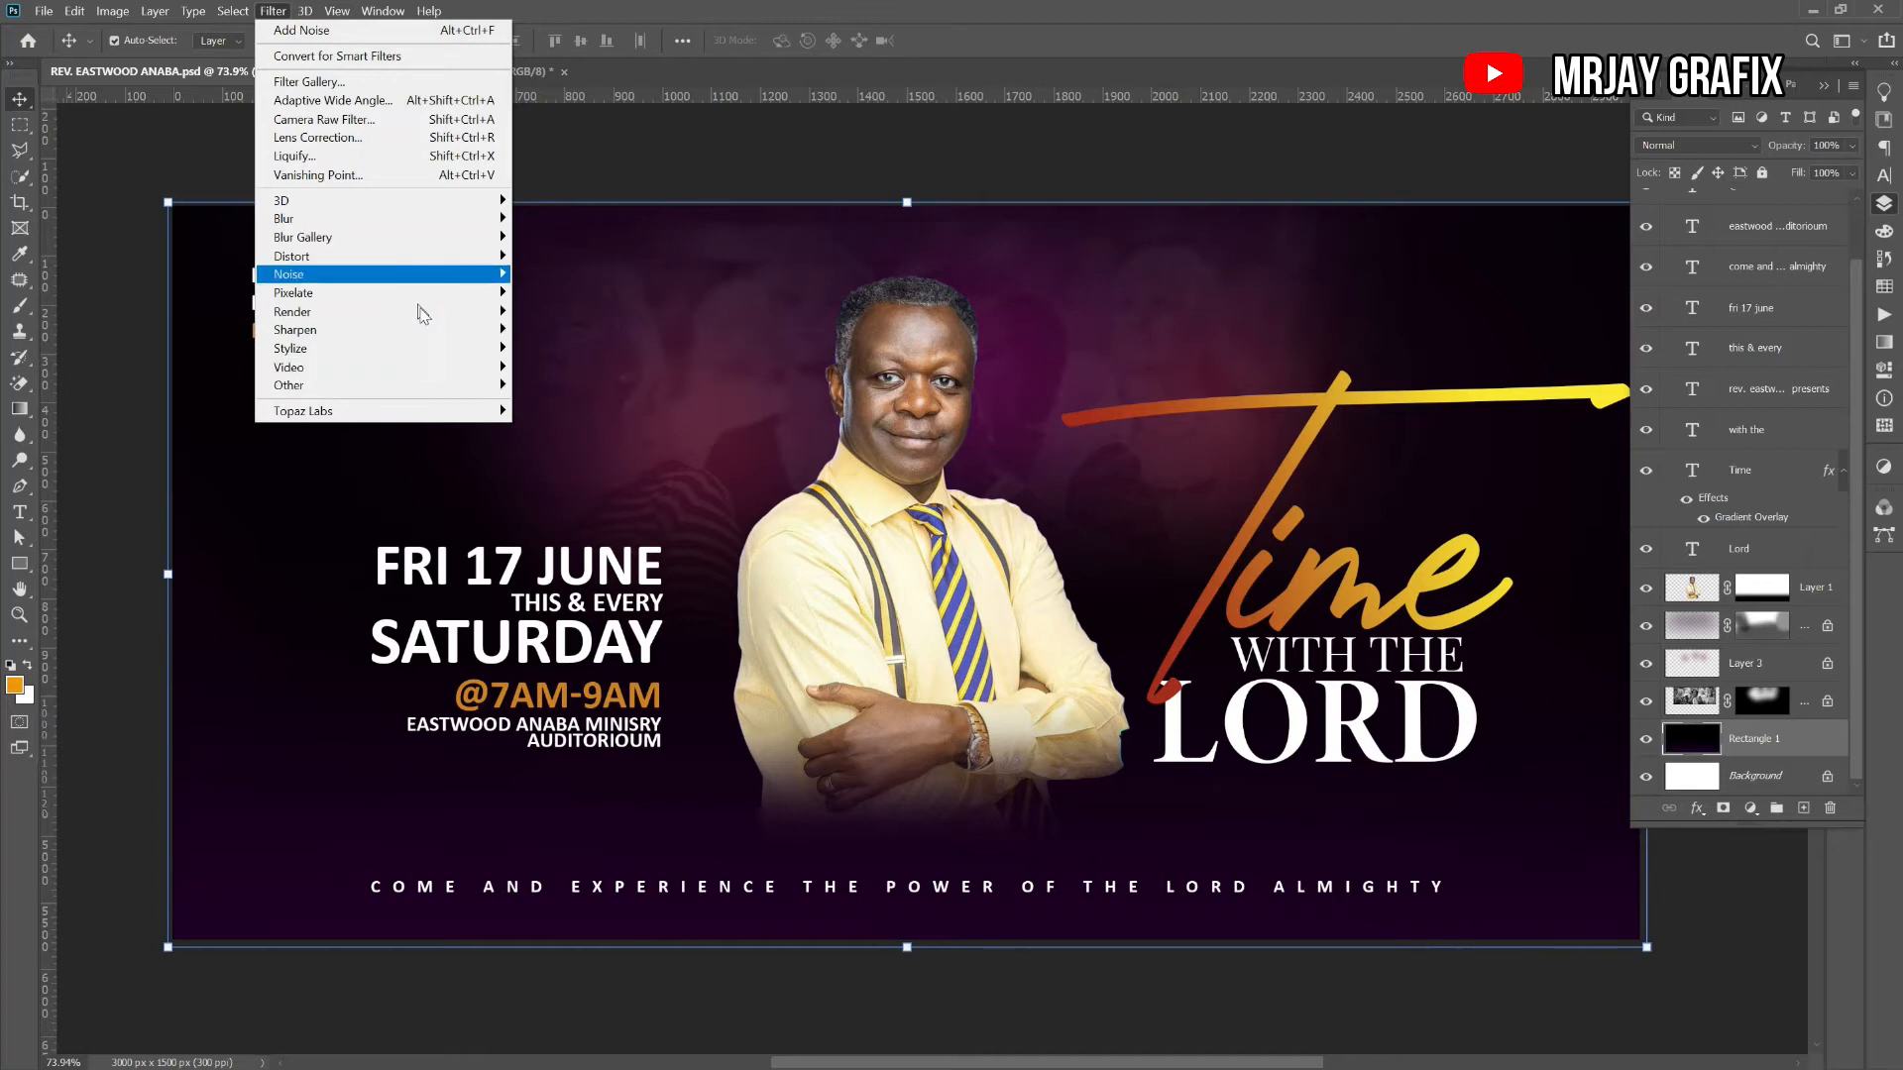
mouse_move(418, 274)
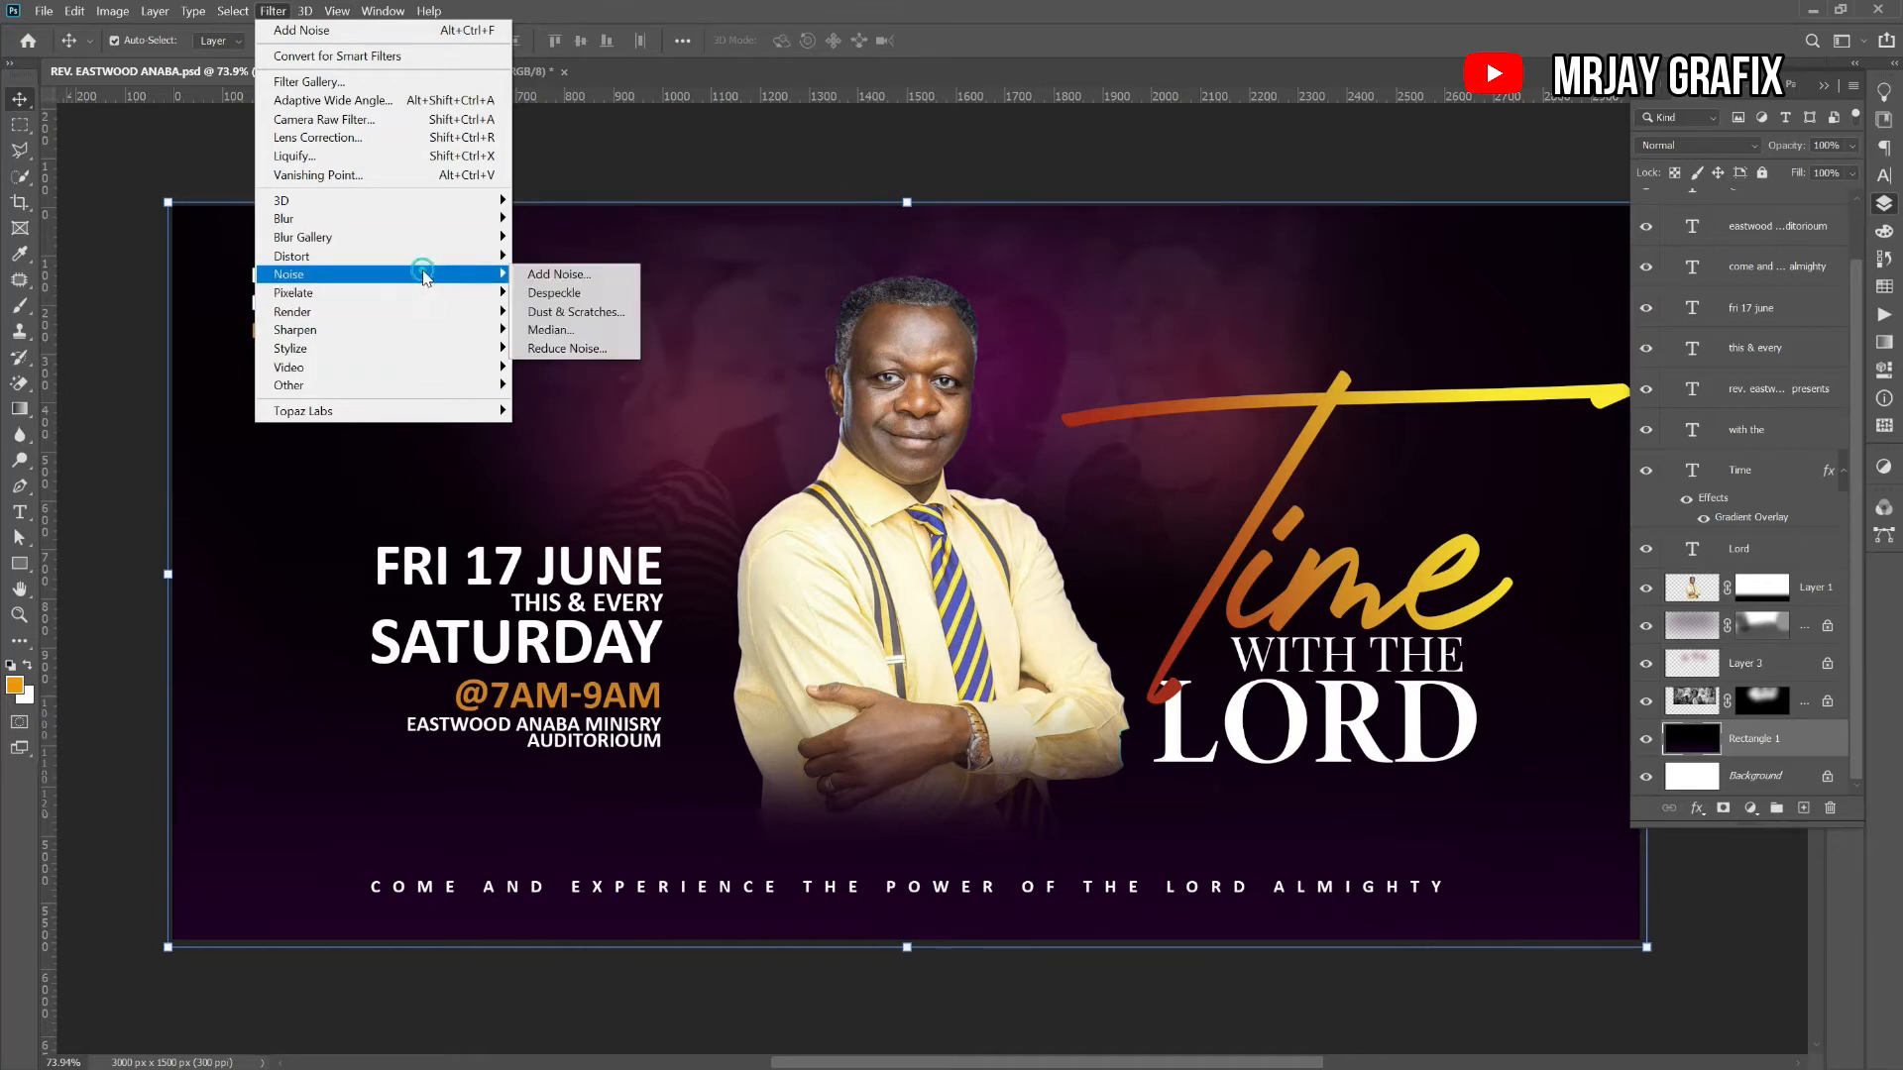
left_click(558, 274)
left_click_drag(822, 499, 803, 503)
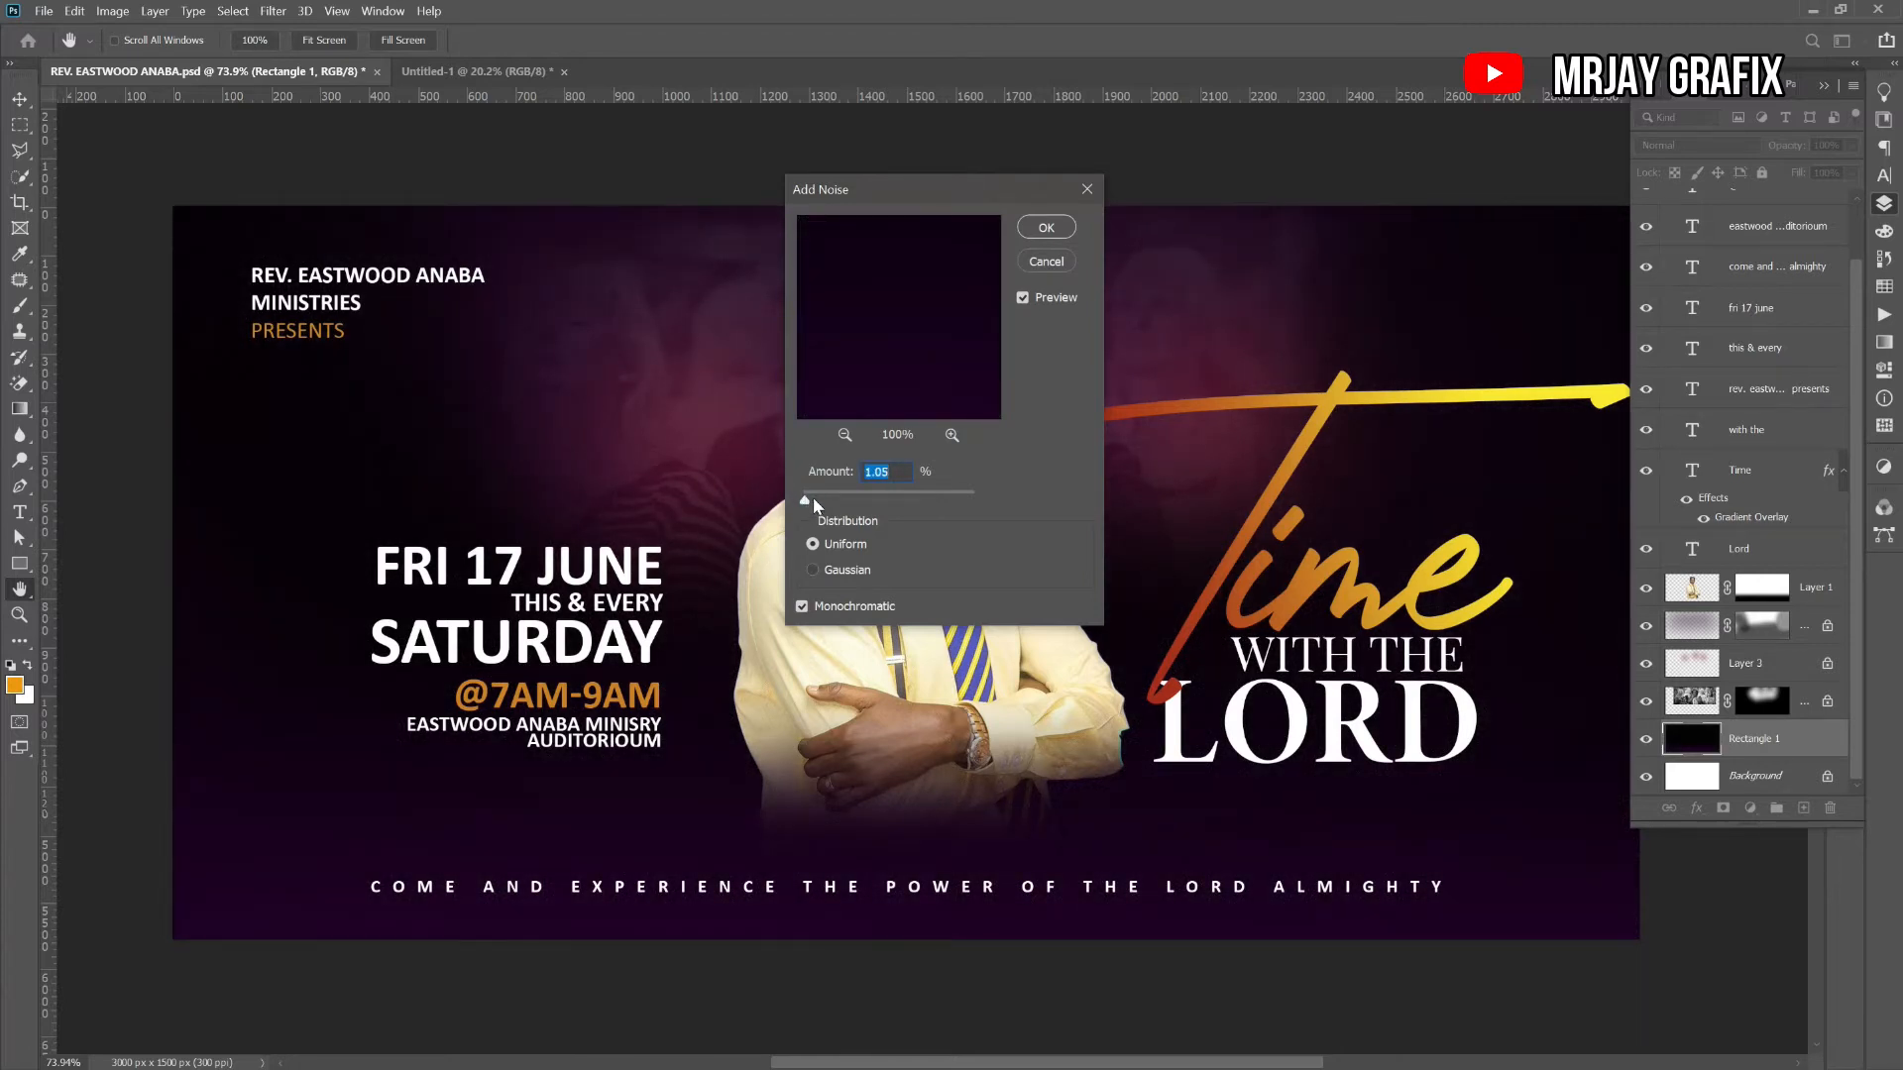
left_click_drag(813, 500, 815, 500)
left_click(1046, 228)
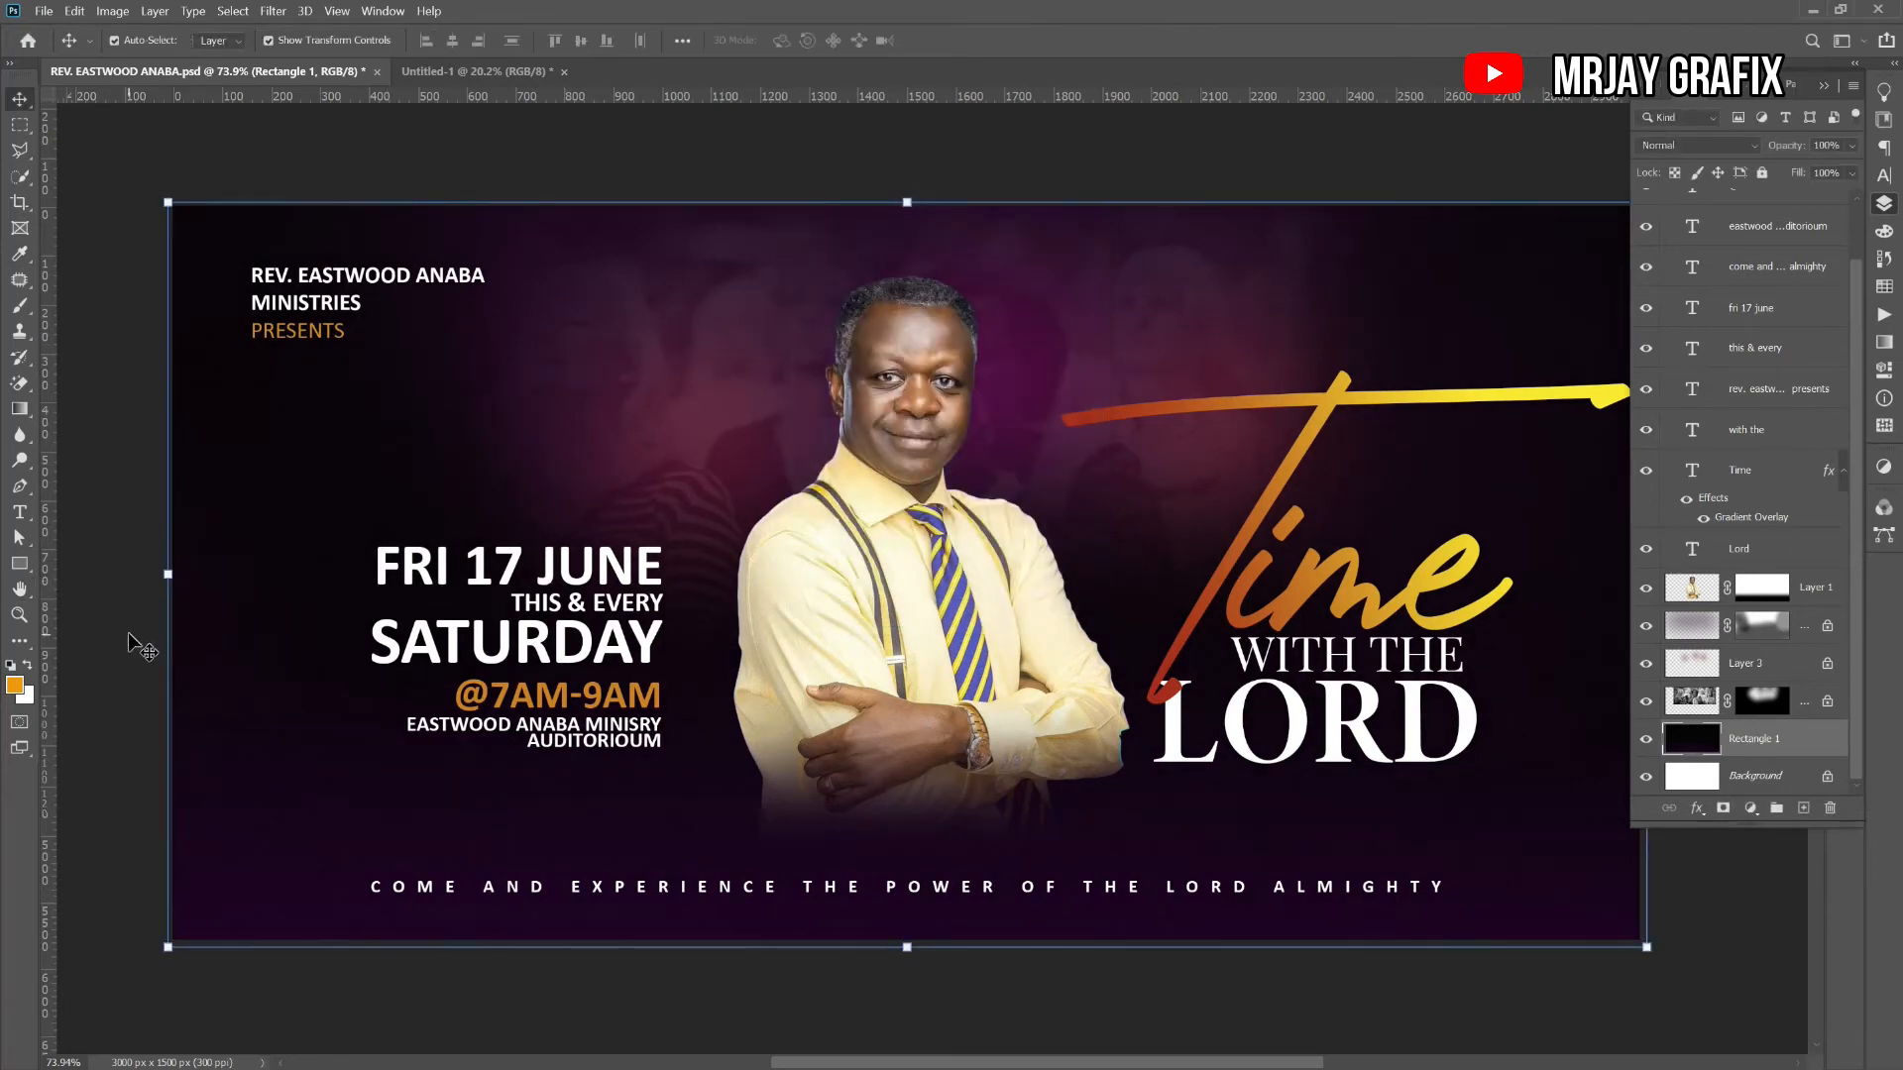
left_click(1717, 172)
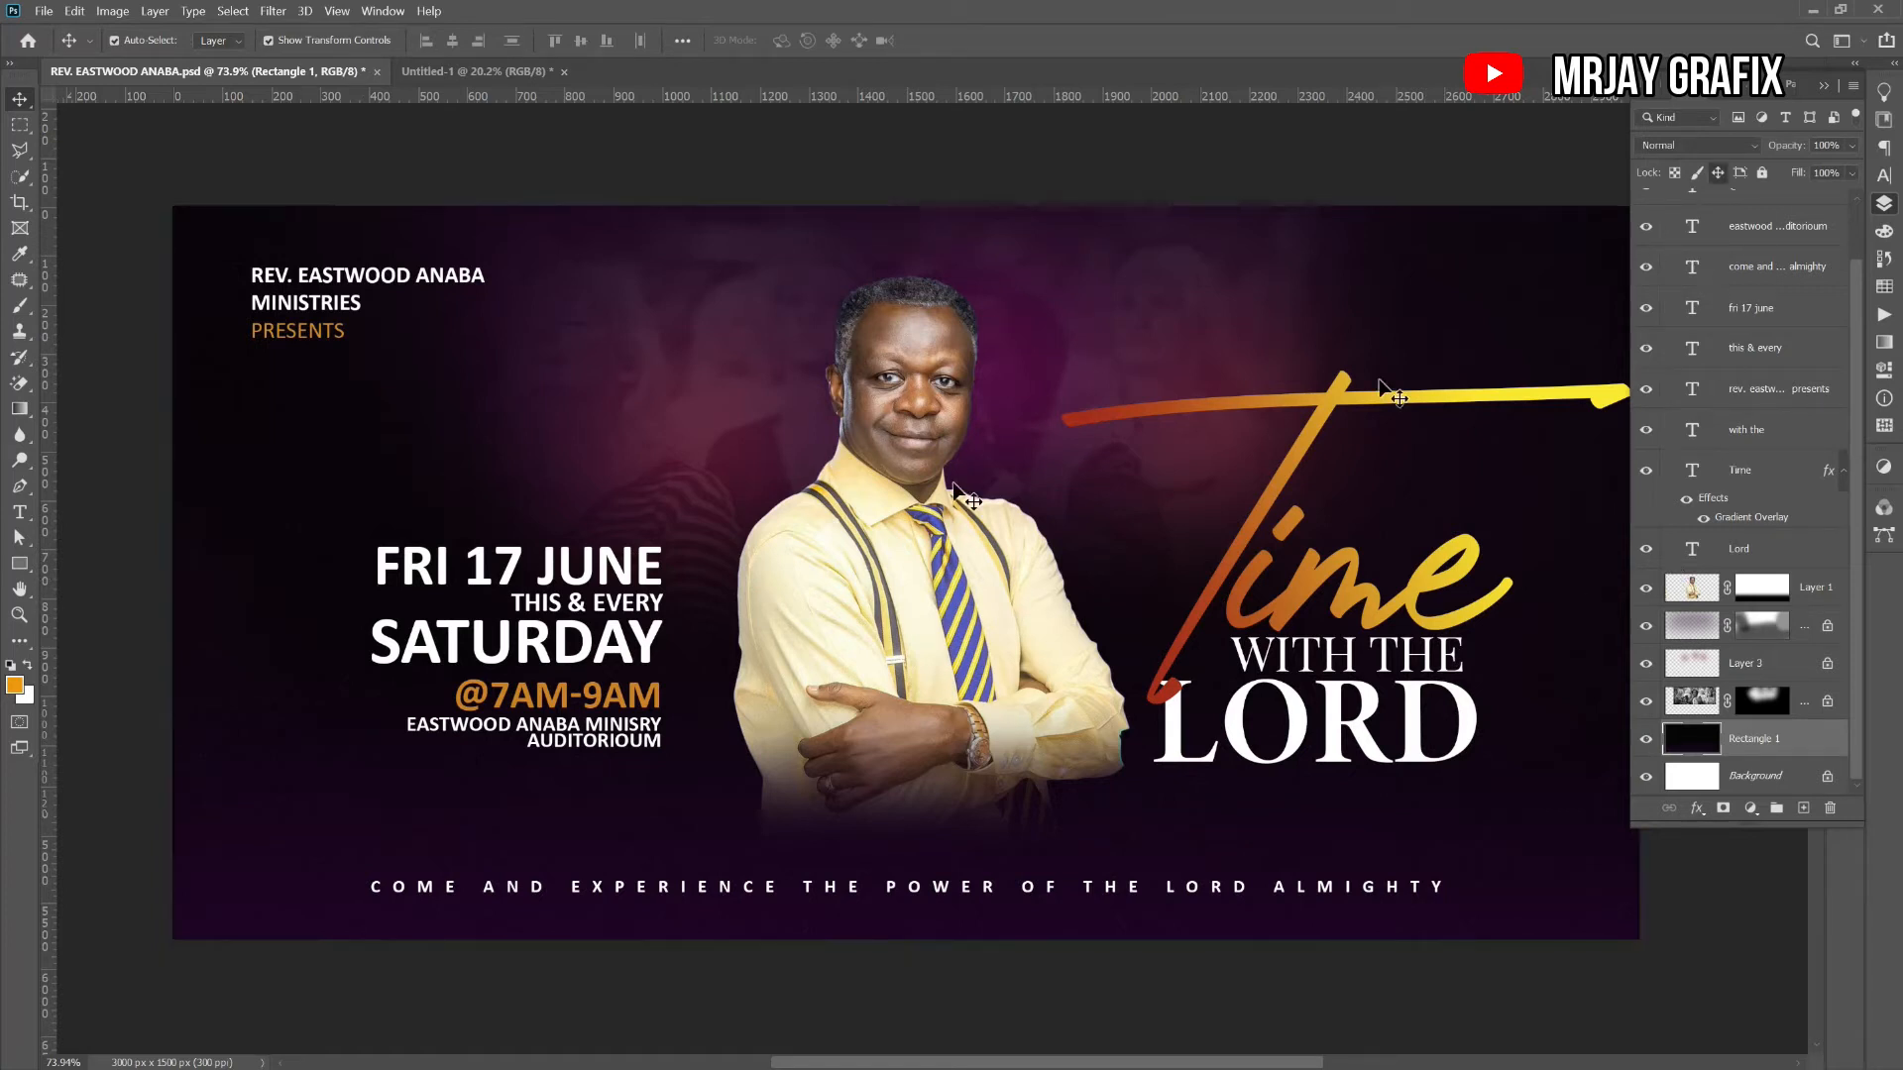
- Copy the cut-out portrait layer with its mask from the flyer into Untitled-1, centred on the vertical guide
left_click(414, 72)
left_click(194, 74)
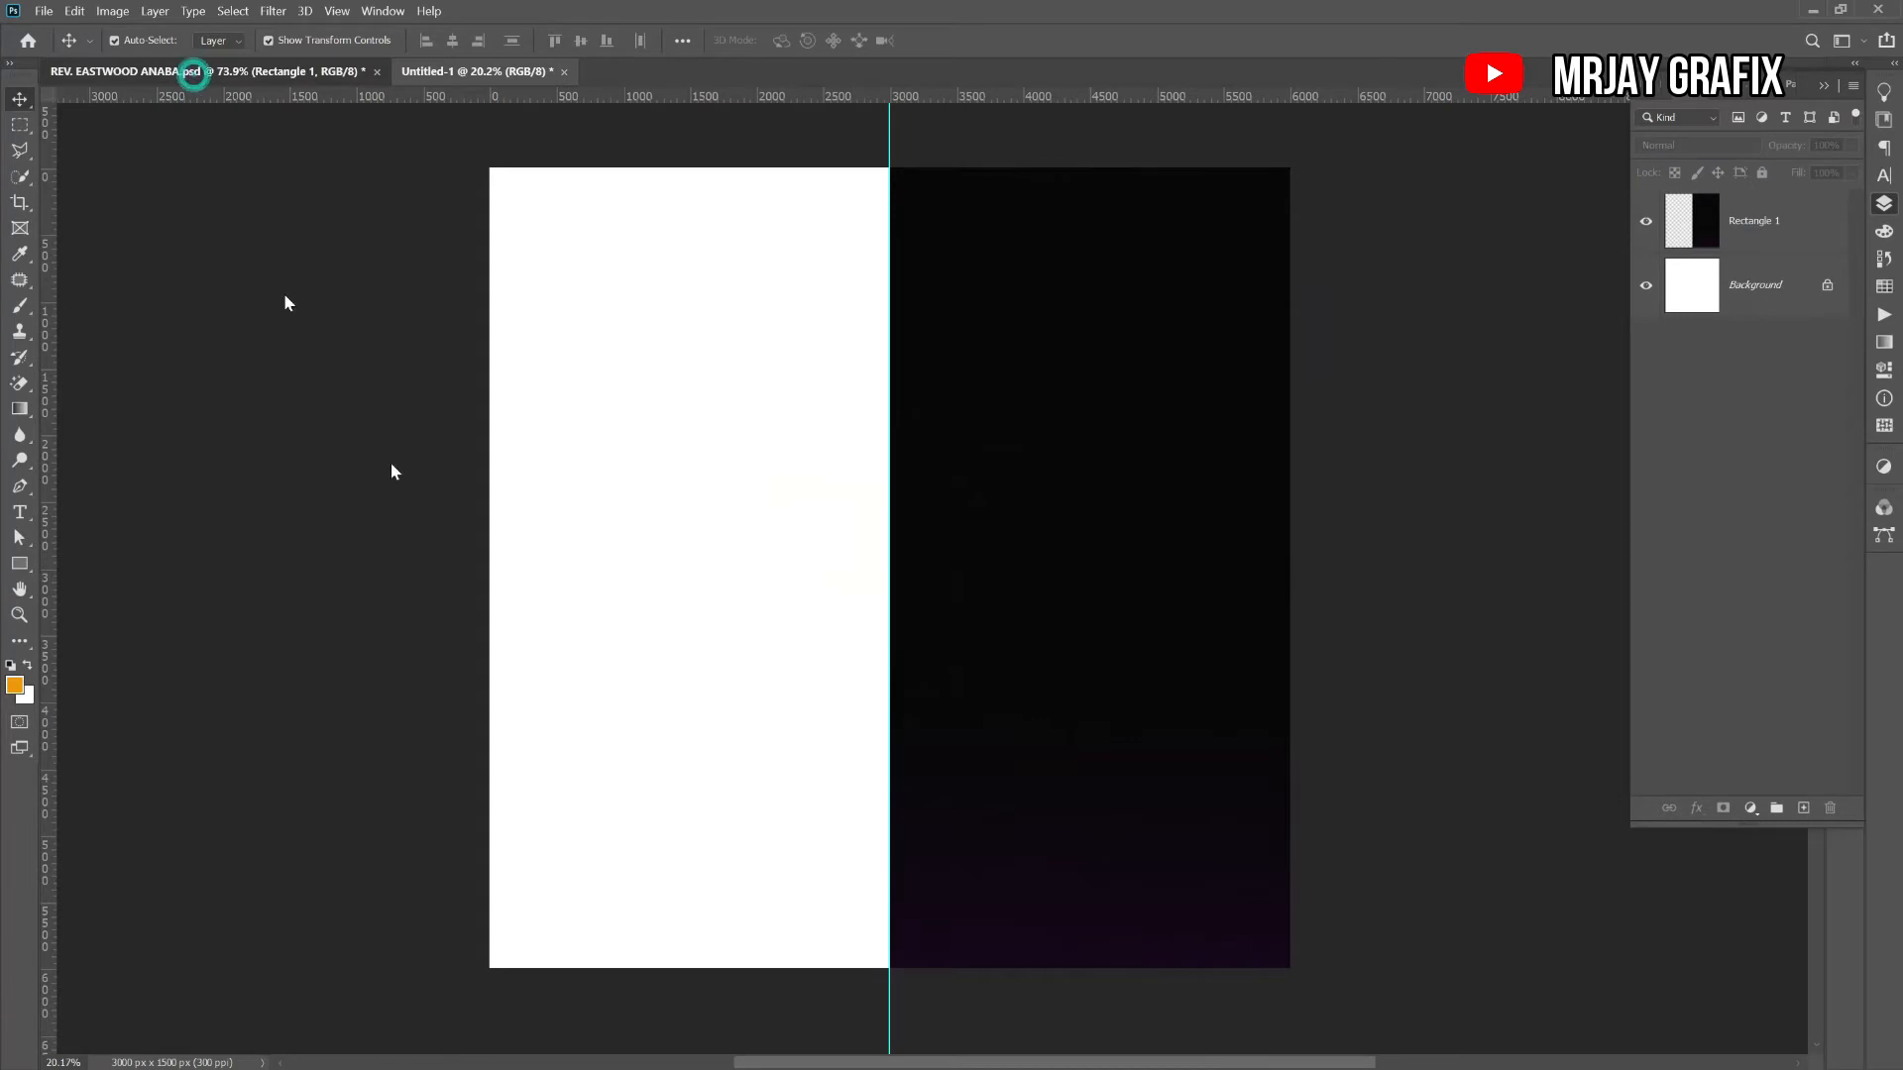
left_click_drag(960, 371, 889, 560)
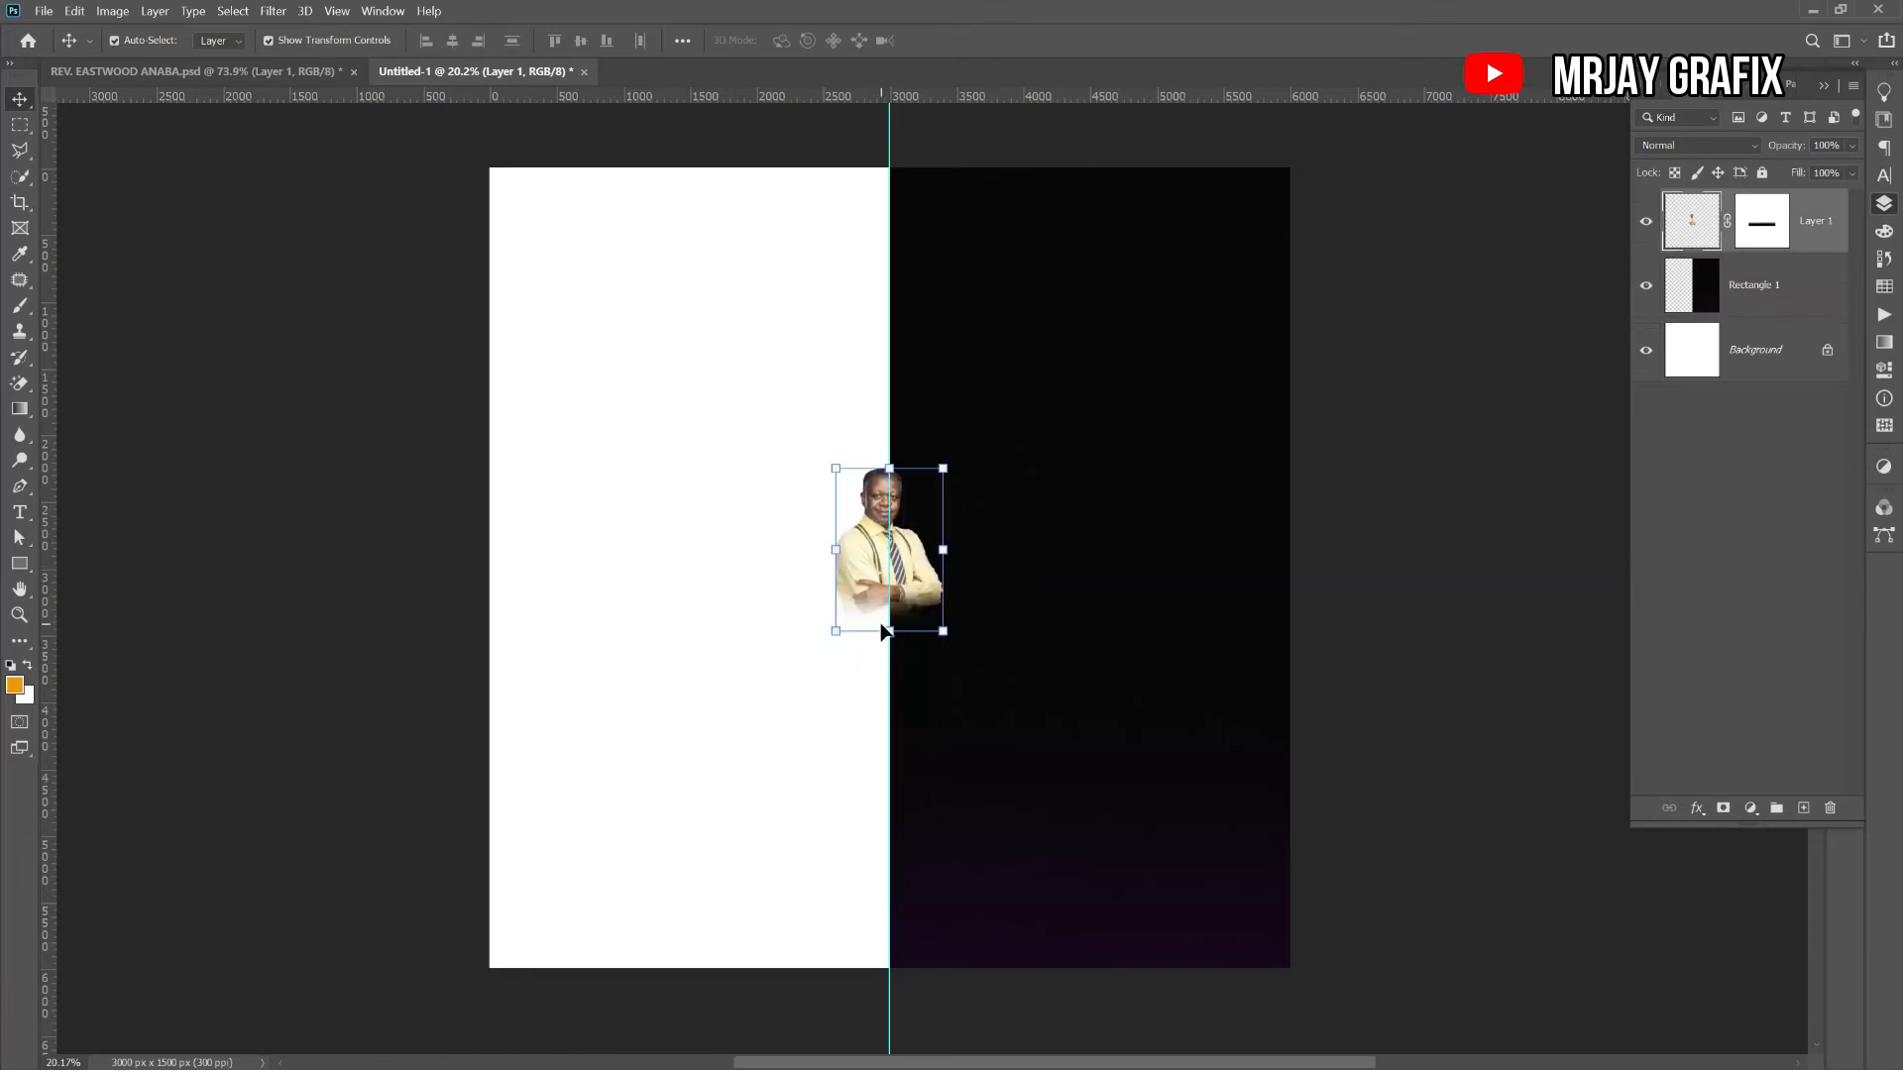
- Scale the portrait to about 395% and position it on the centre guide, reaching the canvas's lower edge
left_click_drag(888, 640, 873, 954)
left_click_drag(782, 340, 889, 314)
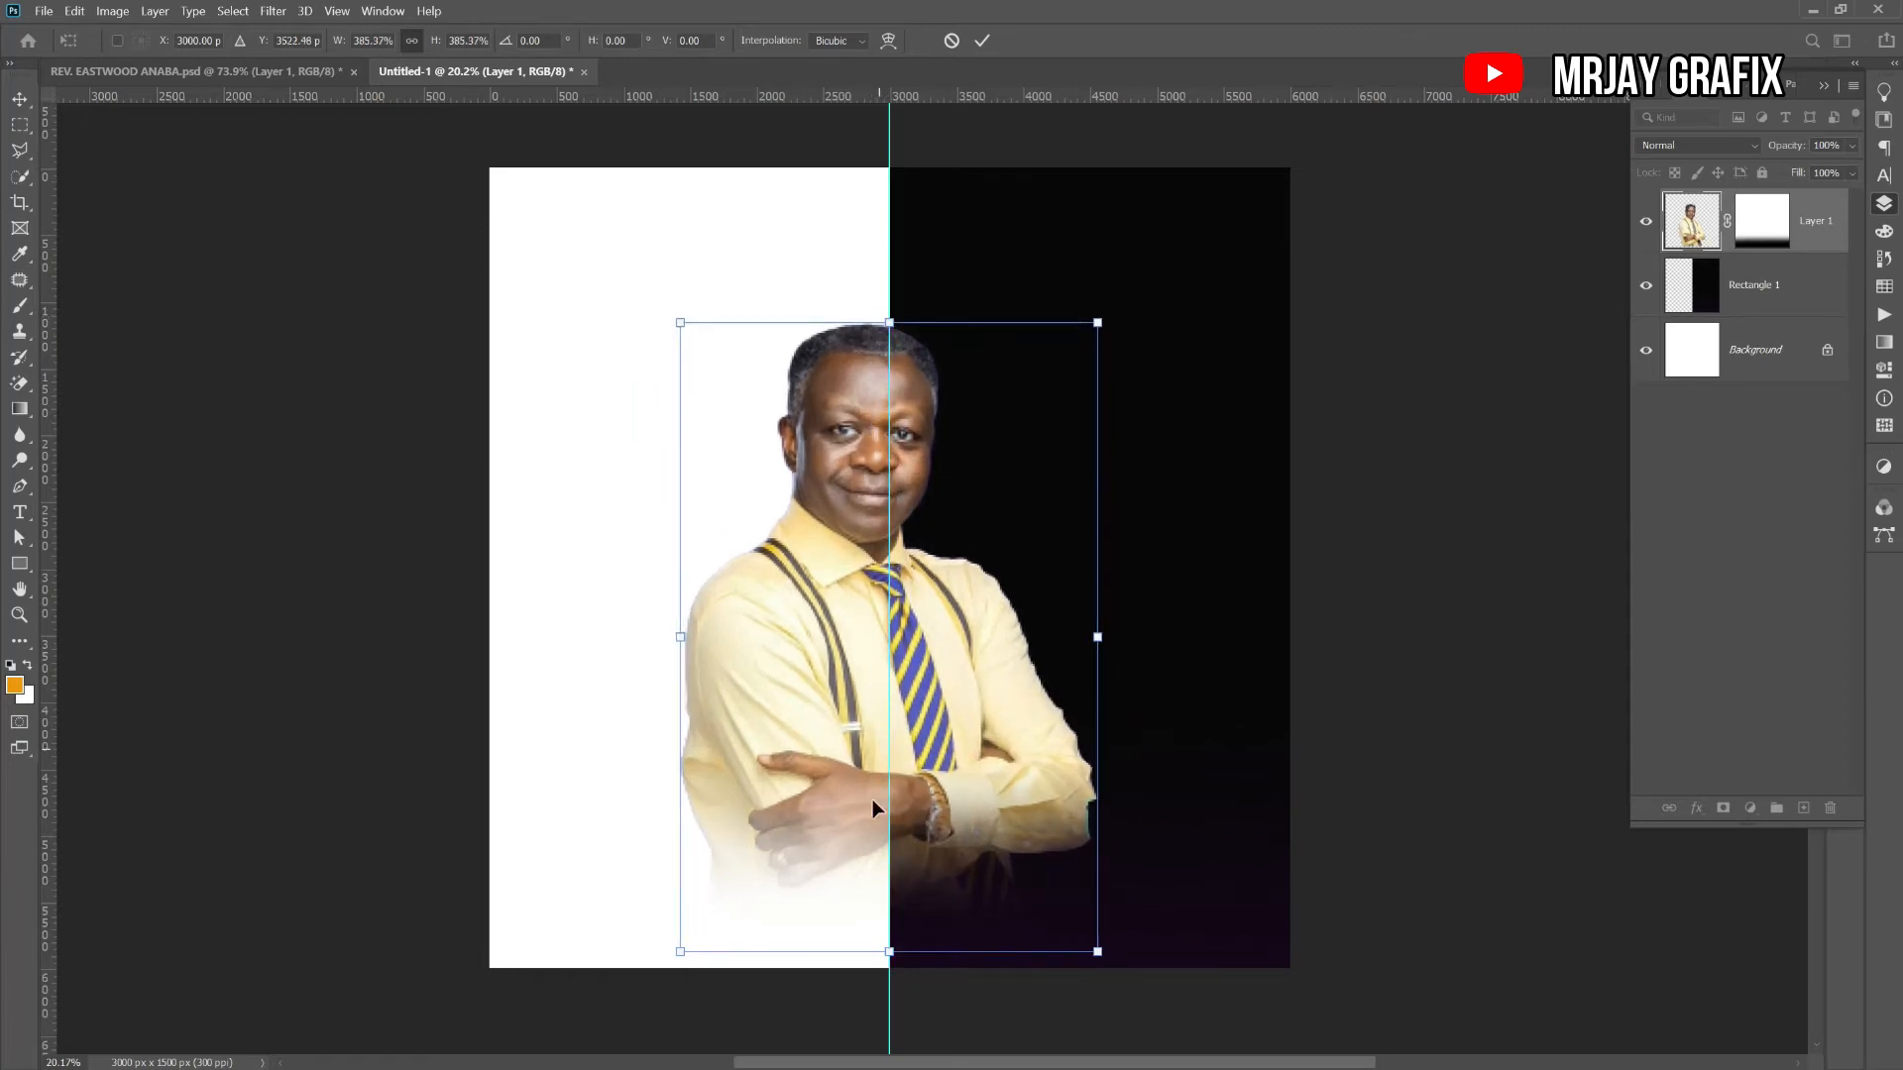
left_click_drag(887, 963, 885, 976)
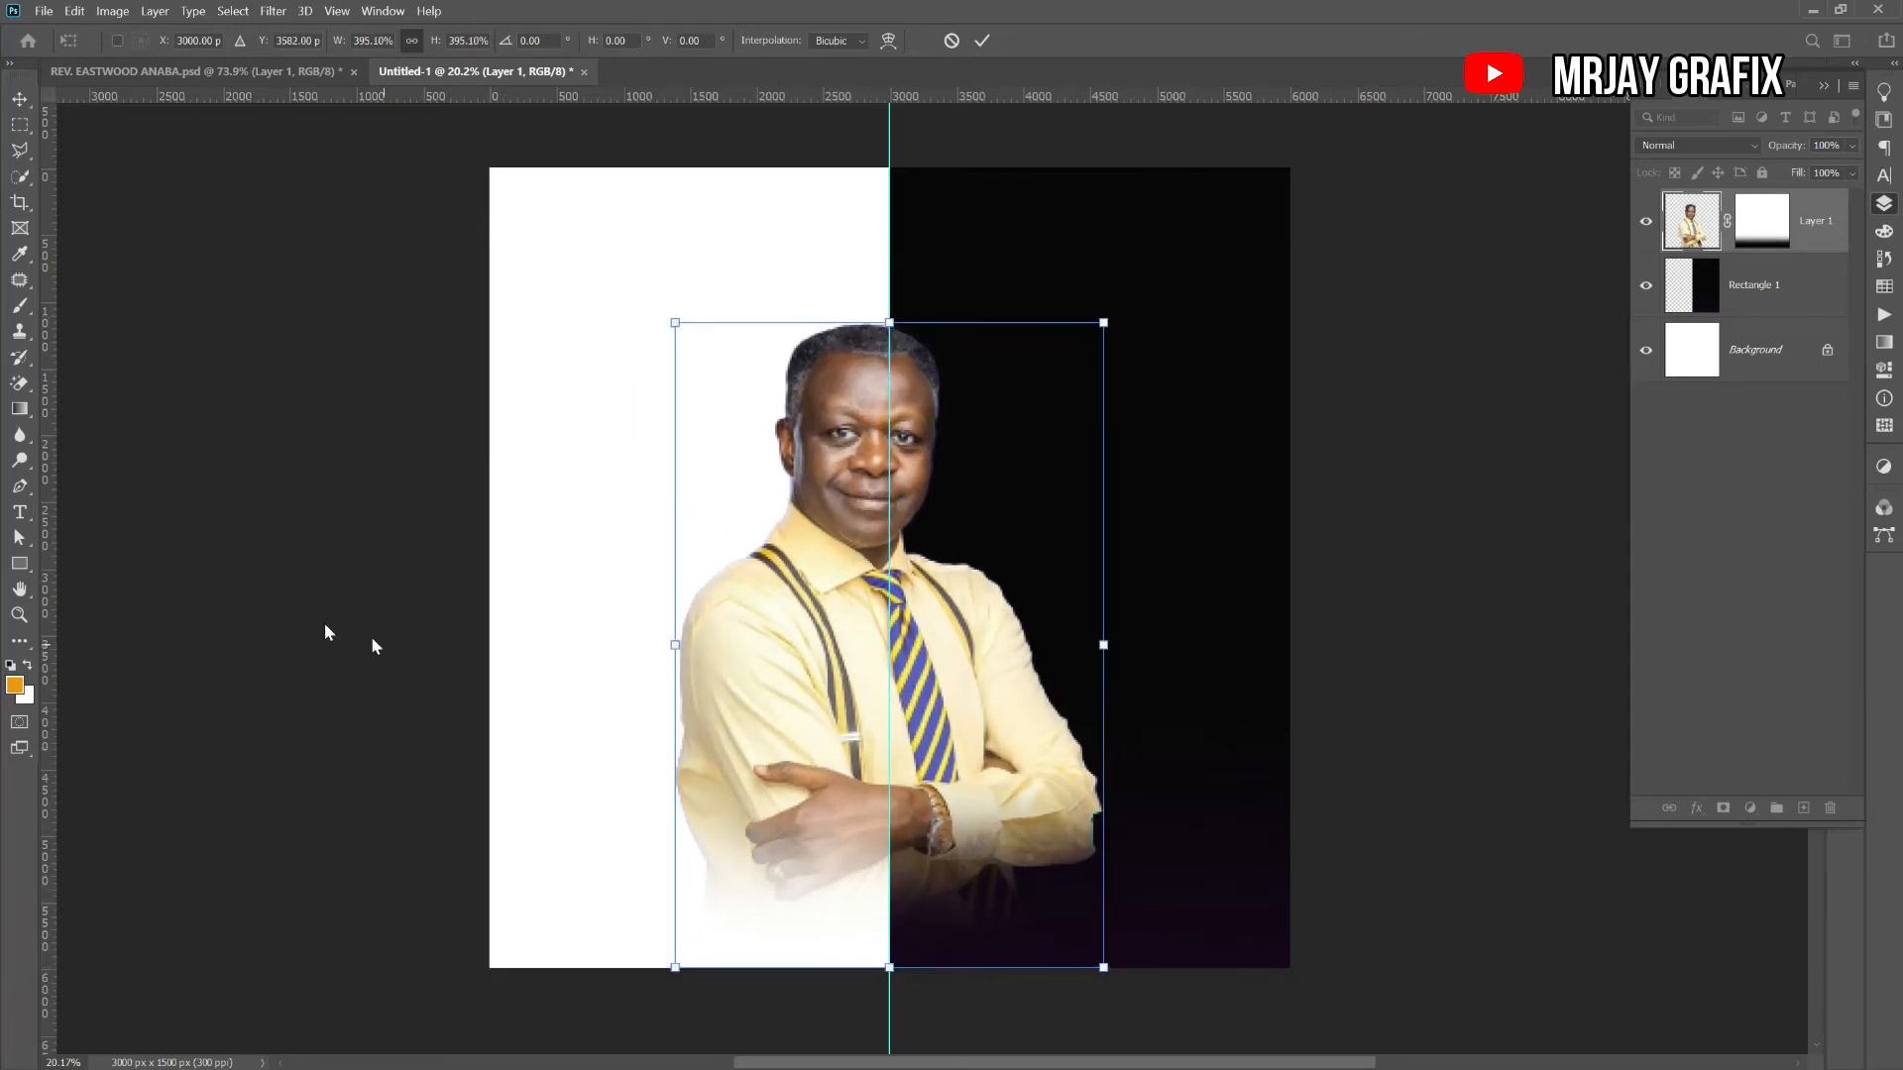
key("Return")
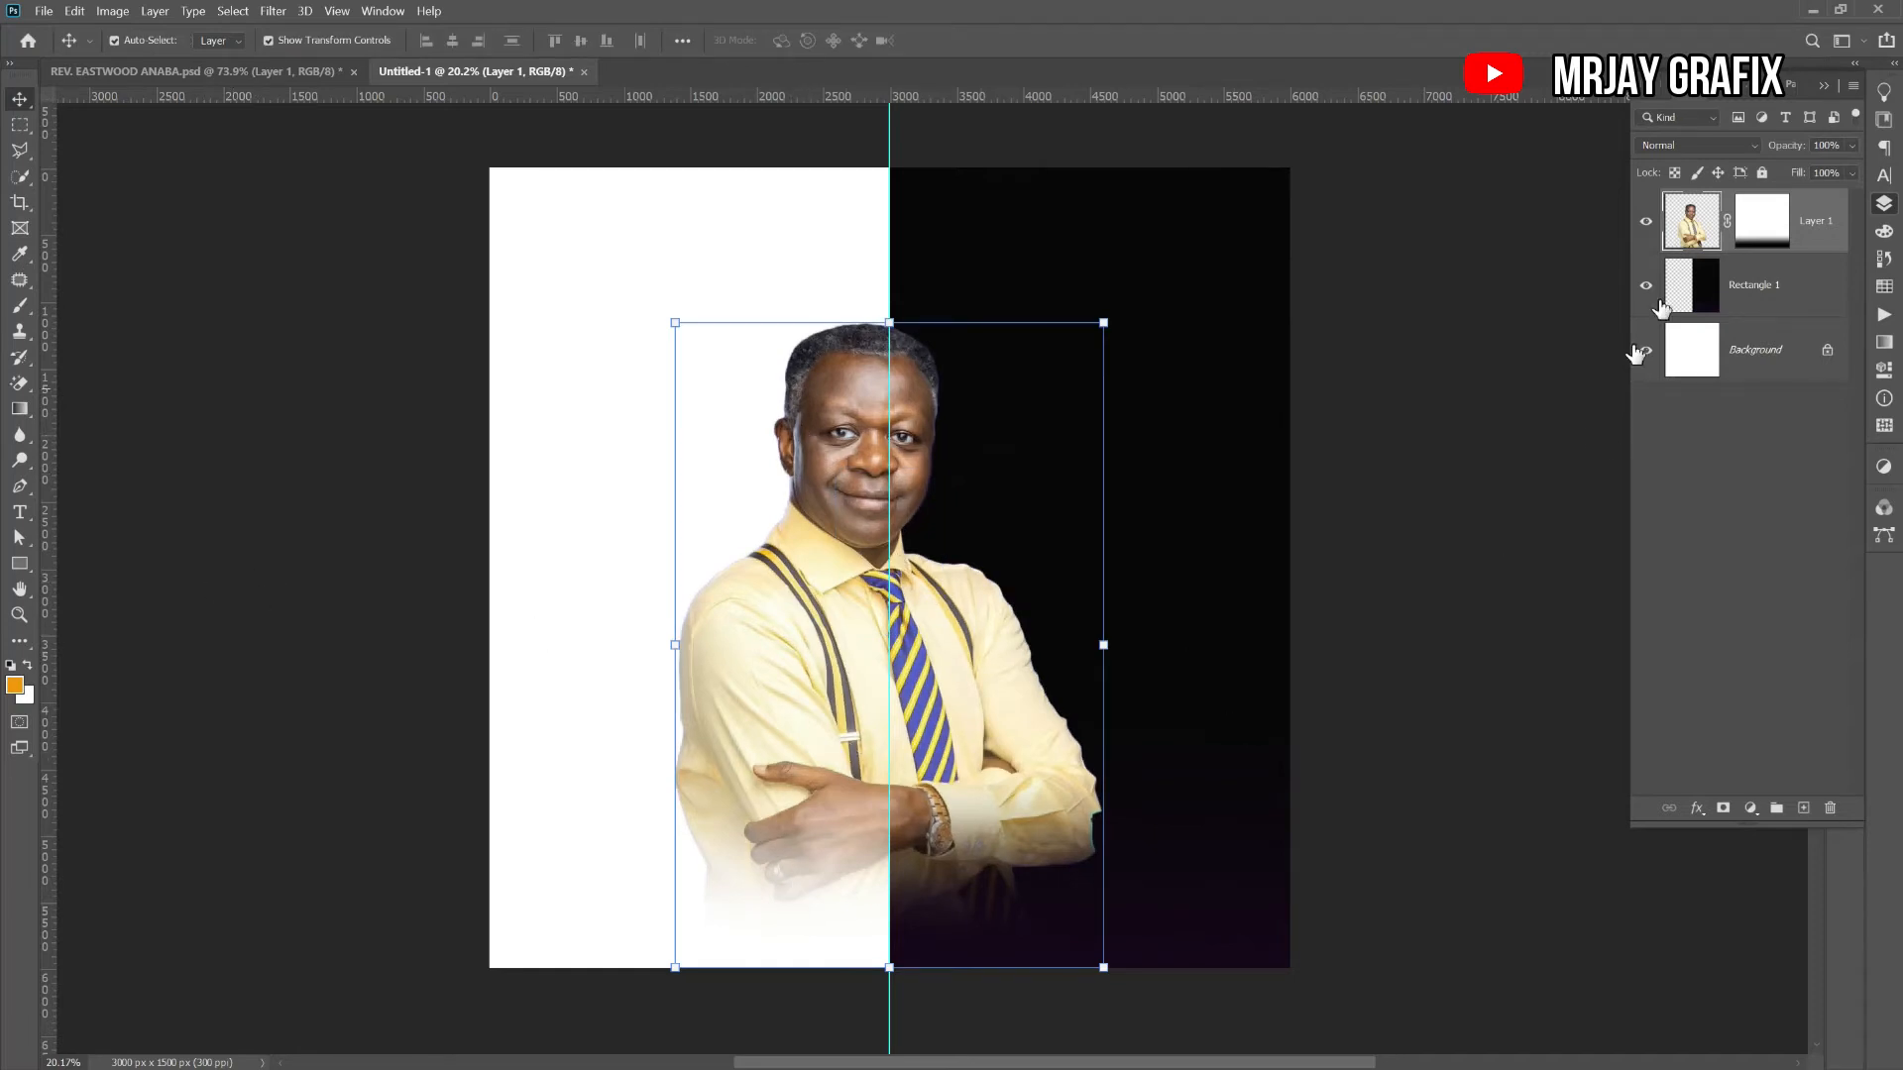
- Disable the portrait's layer mask and shift the portrait slightly to the left
left_click(1742, 232)
right_click(1741, 231)
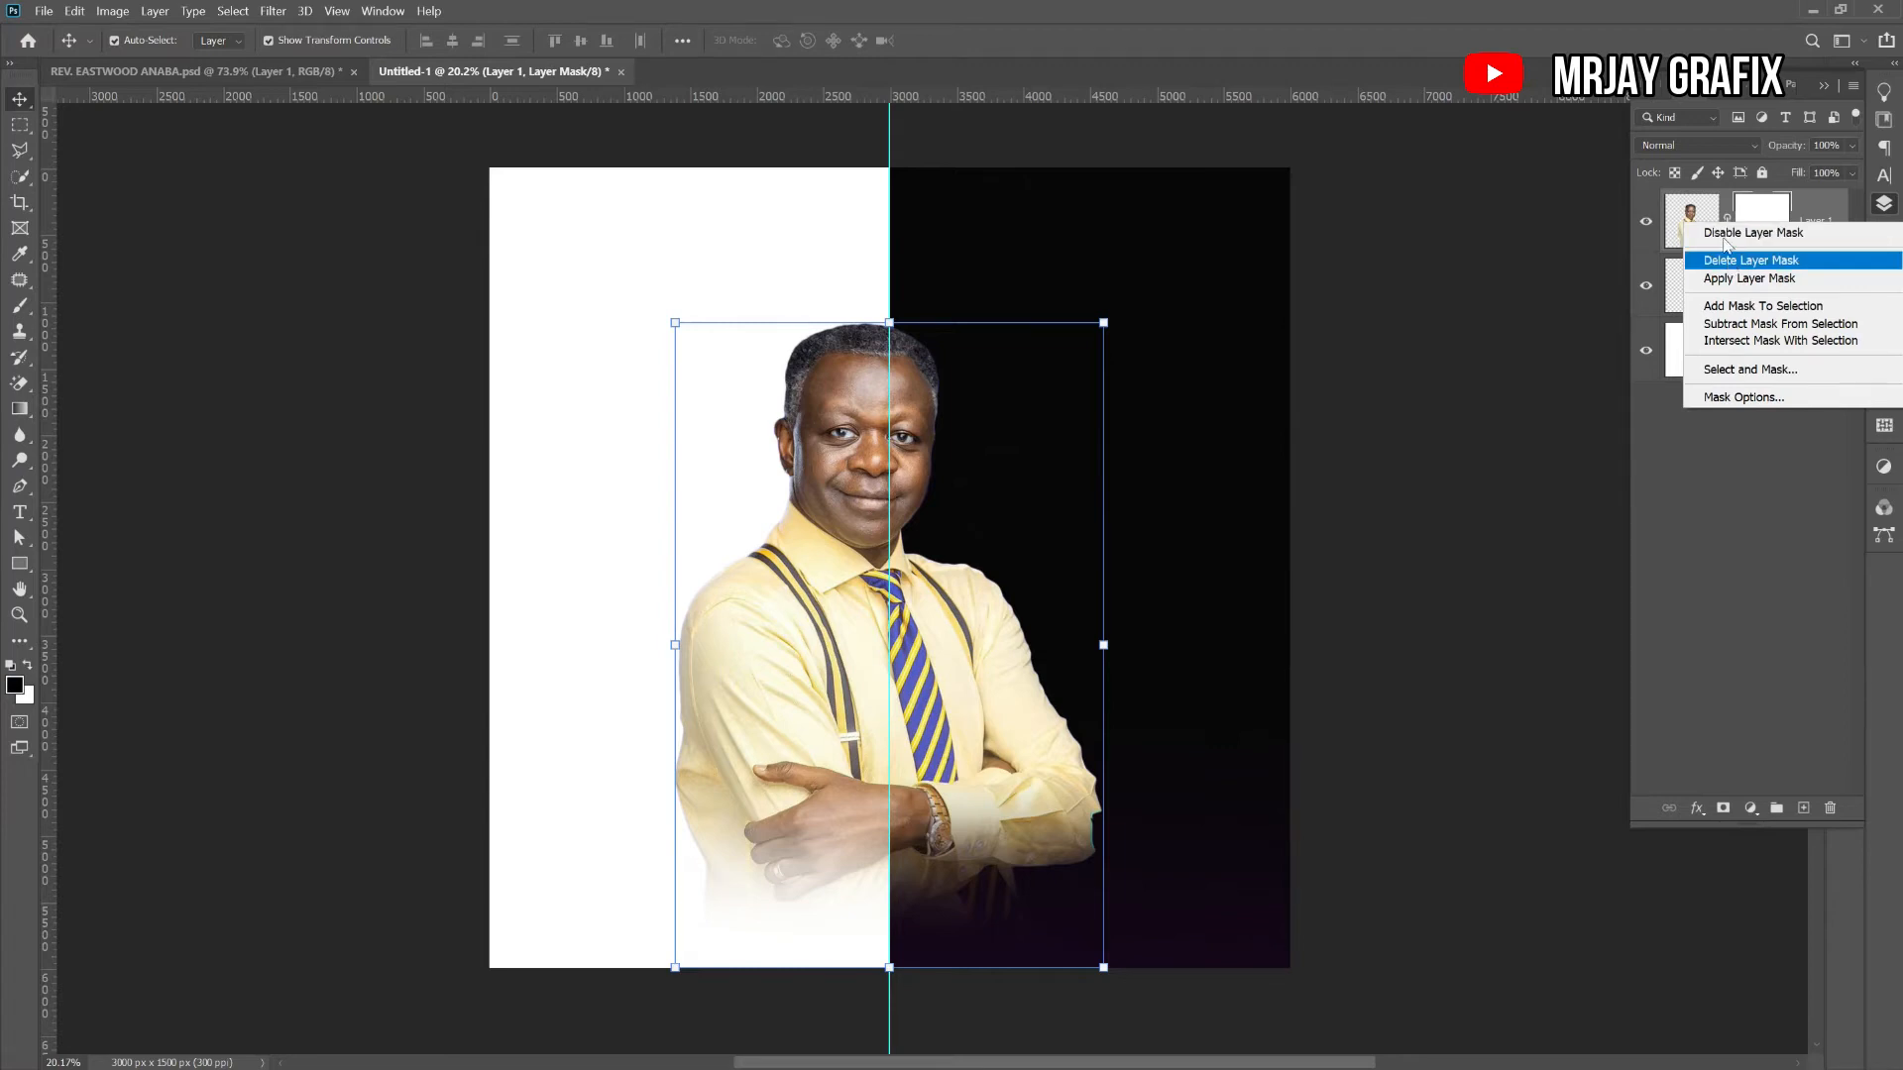
left_click(1732, 233)
left_click(342, 804)
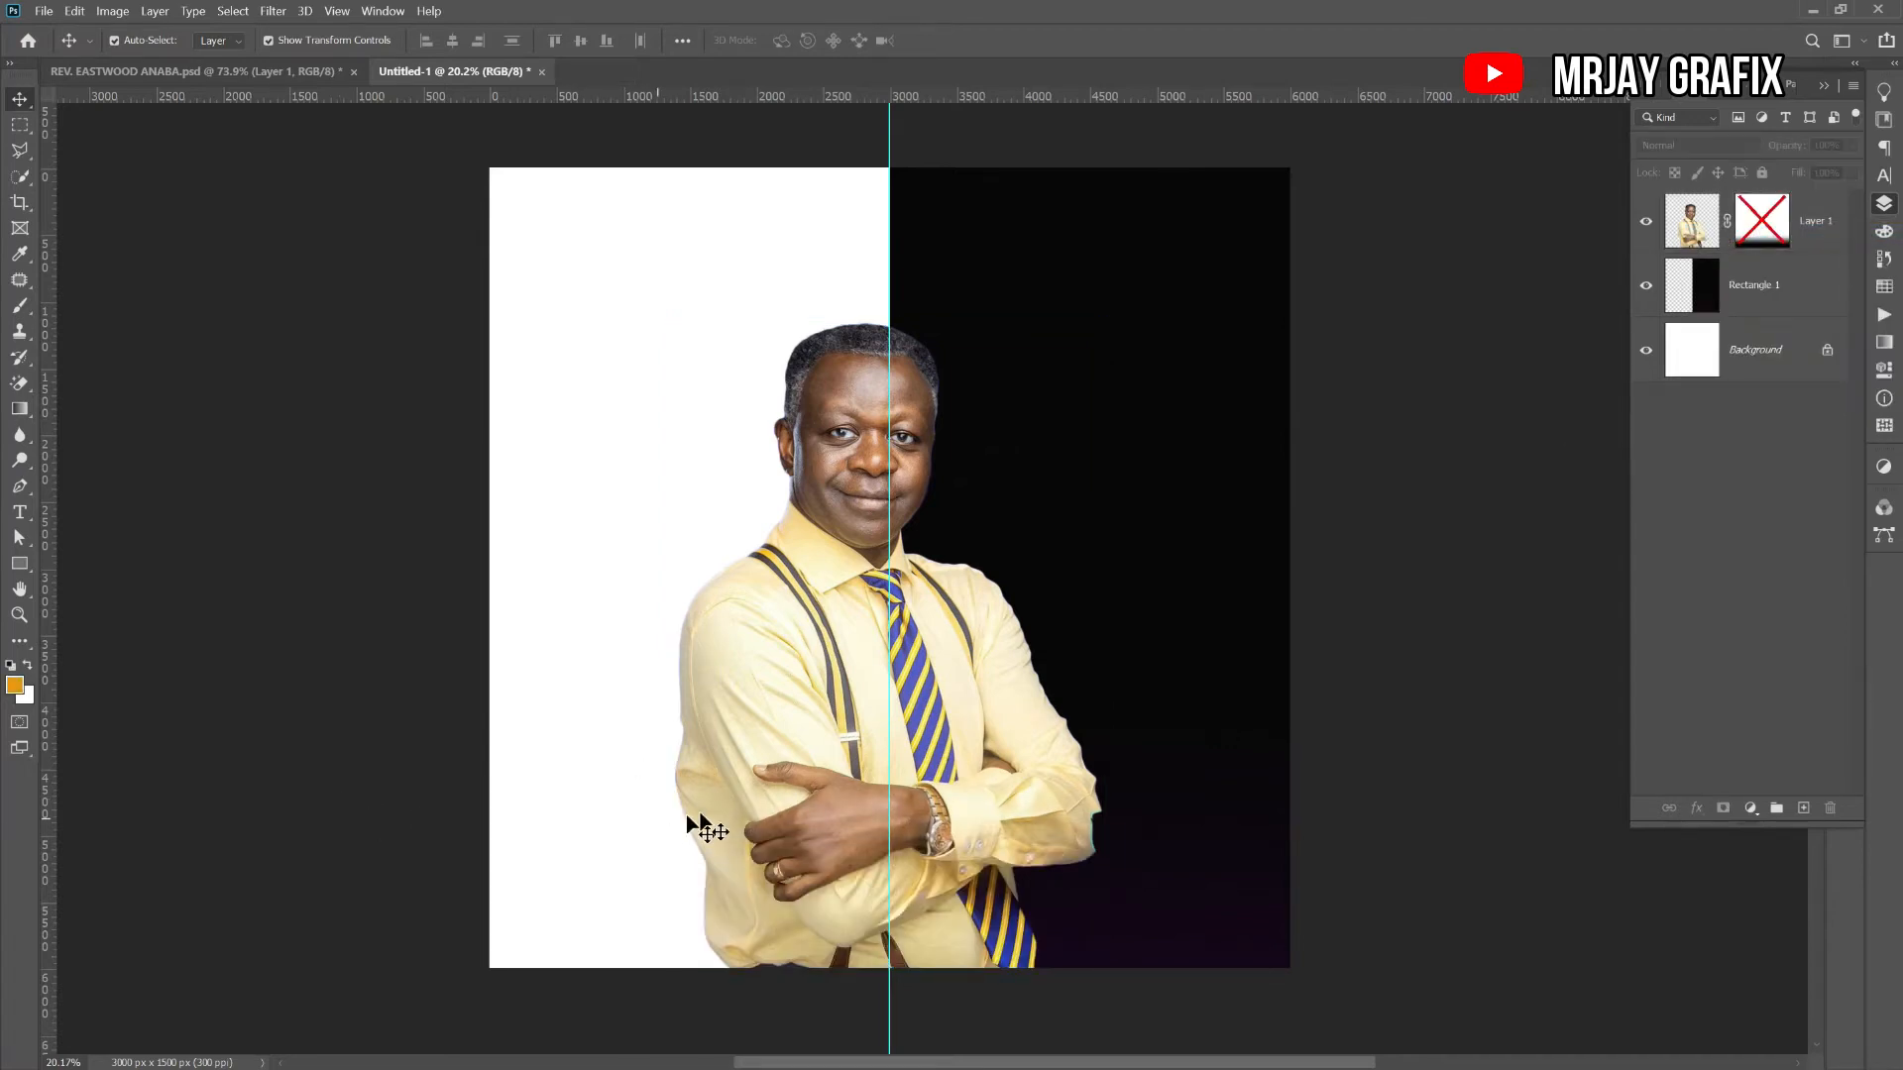
left_click_drag(761, 894, 763, 907)
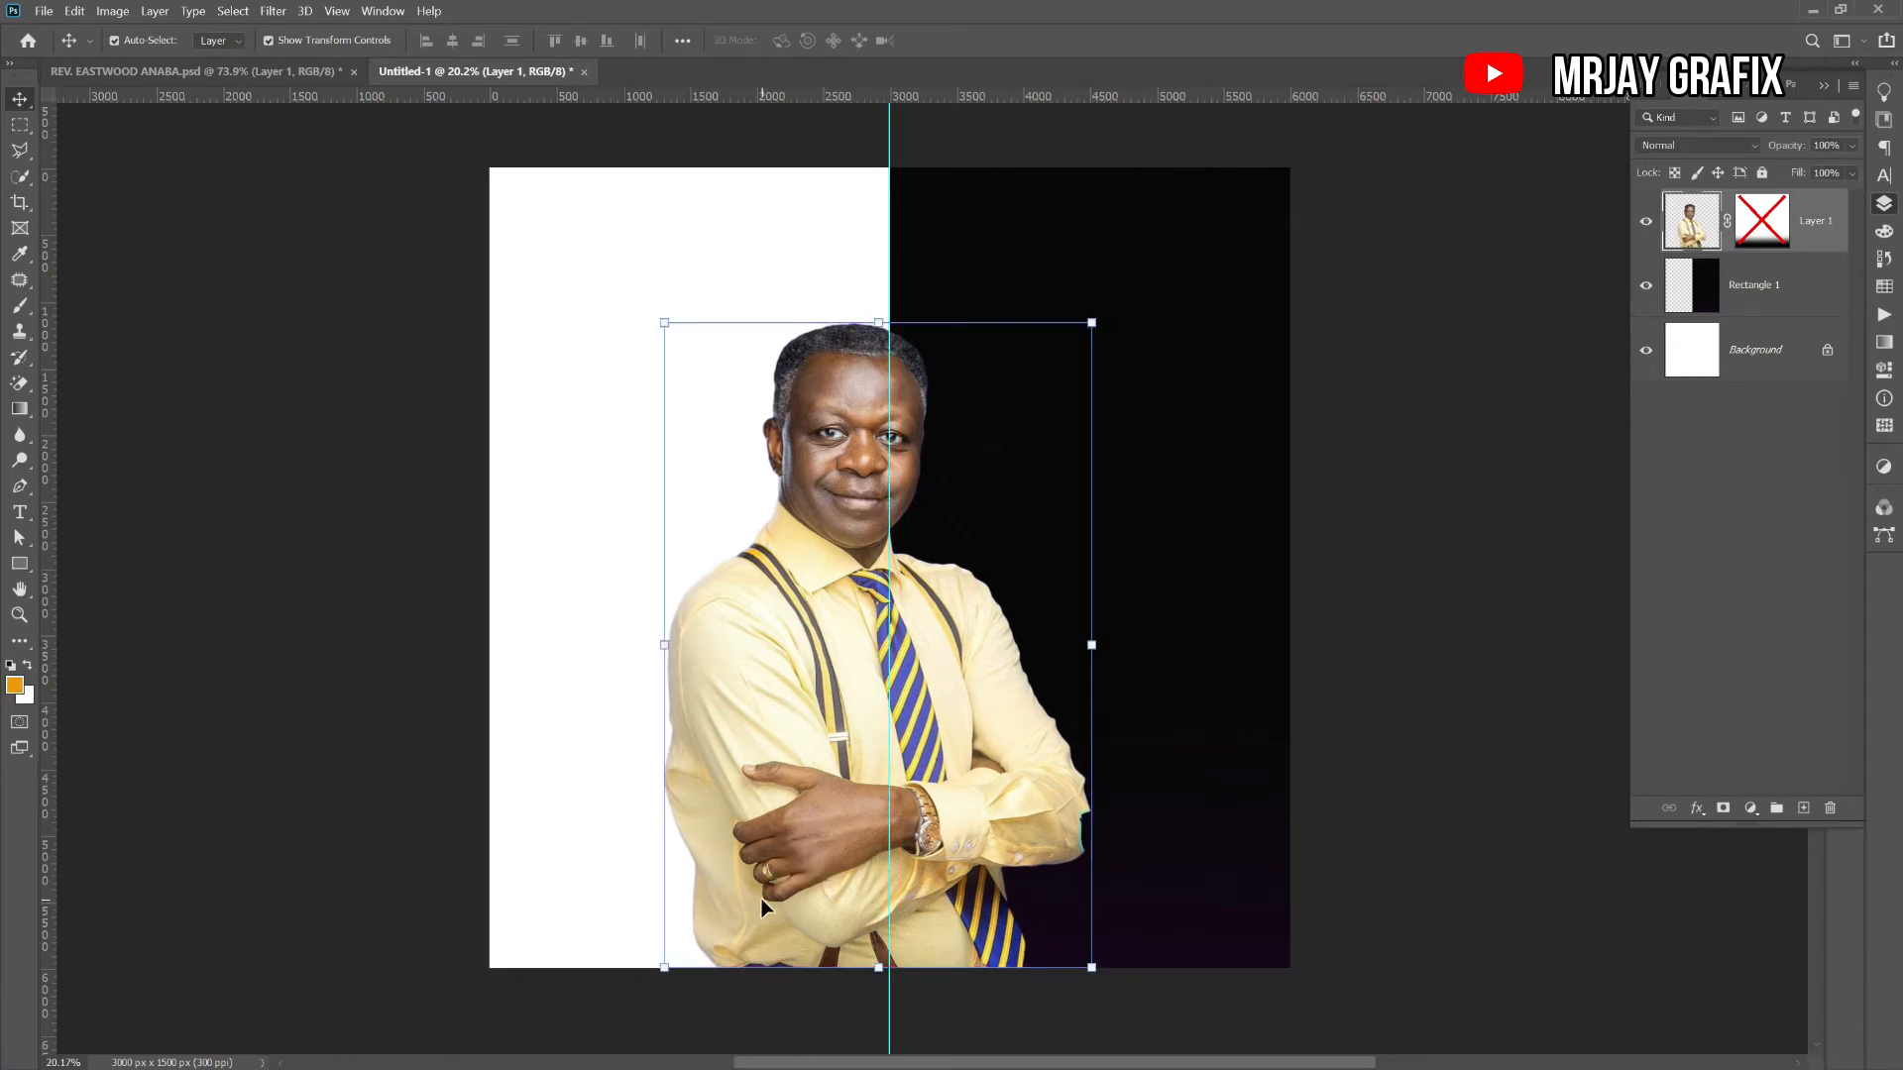
left_click(270, 853)
- Copy the flyer's "Time with the Lord" title onto the dark half at about 219% scale, and nudge the portrait slightly down
left_click(270, 73)
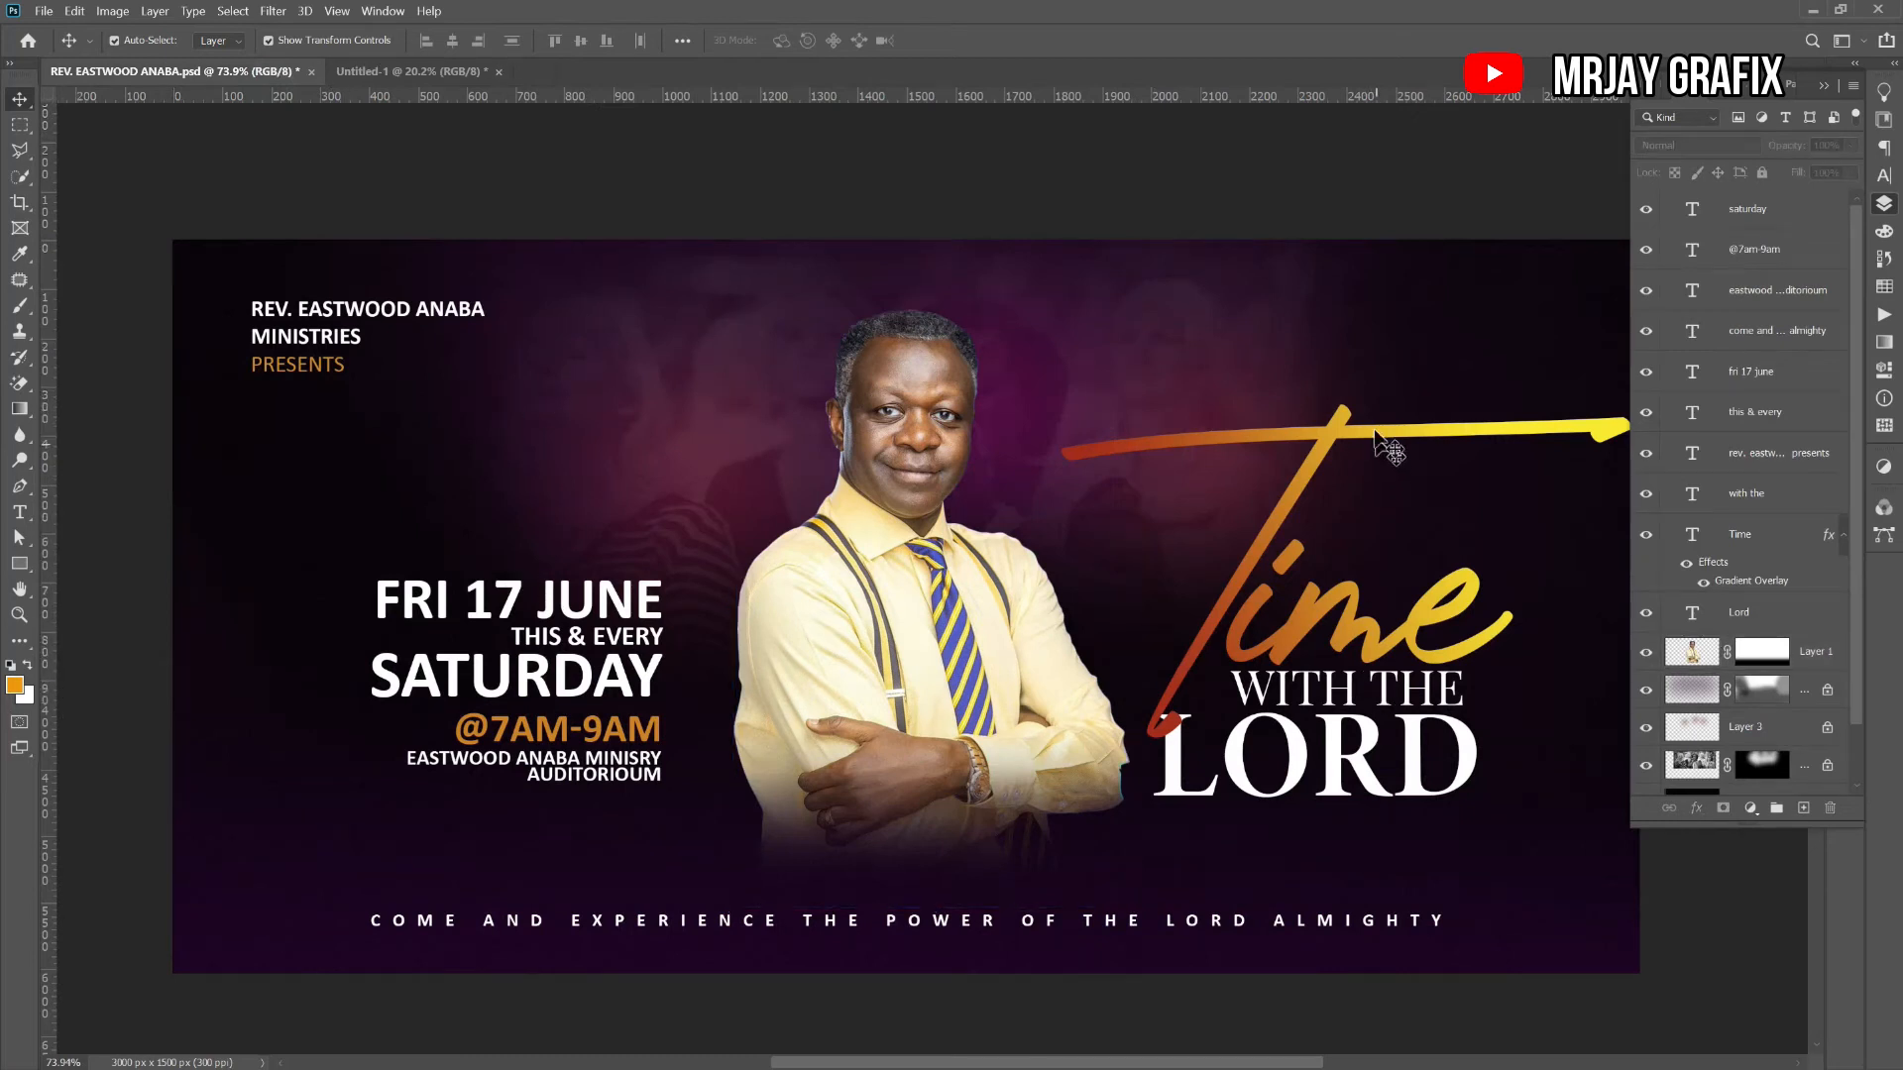
left_click_drag(1484, 354, 1103, 327)
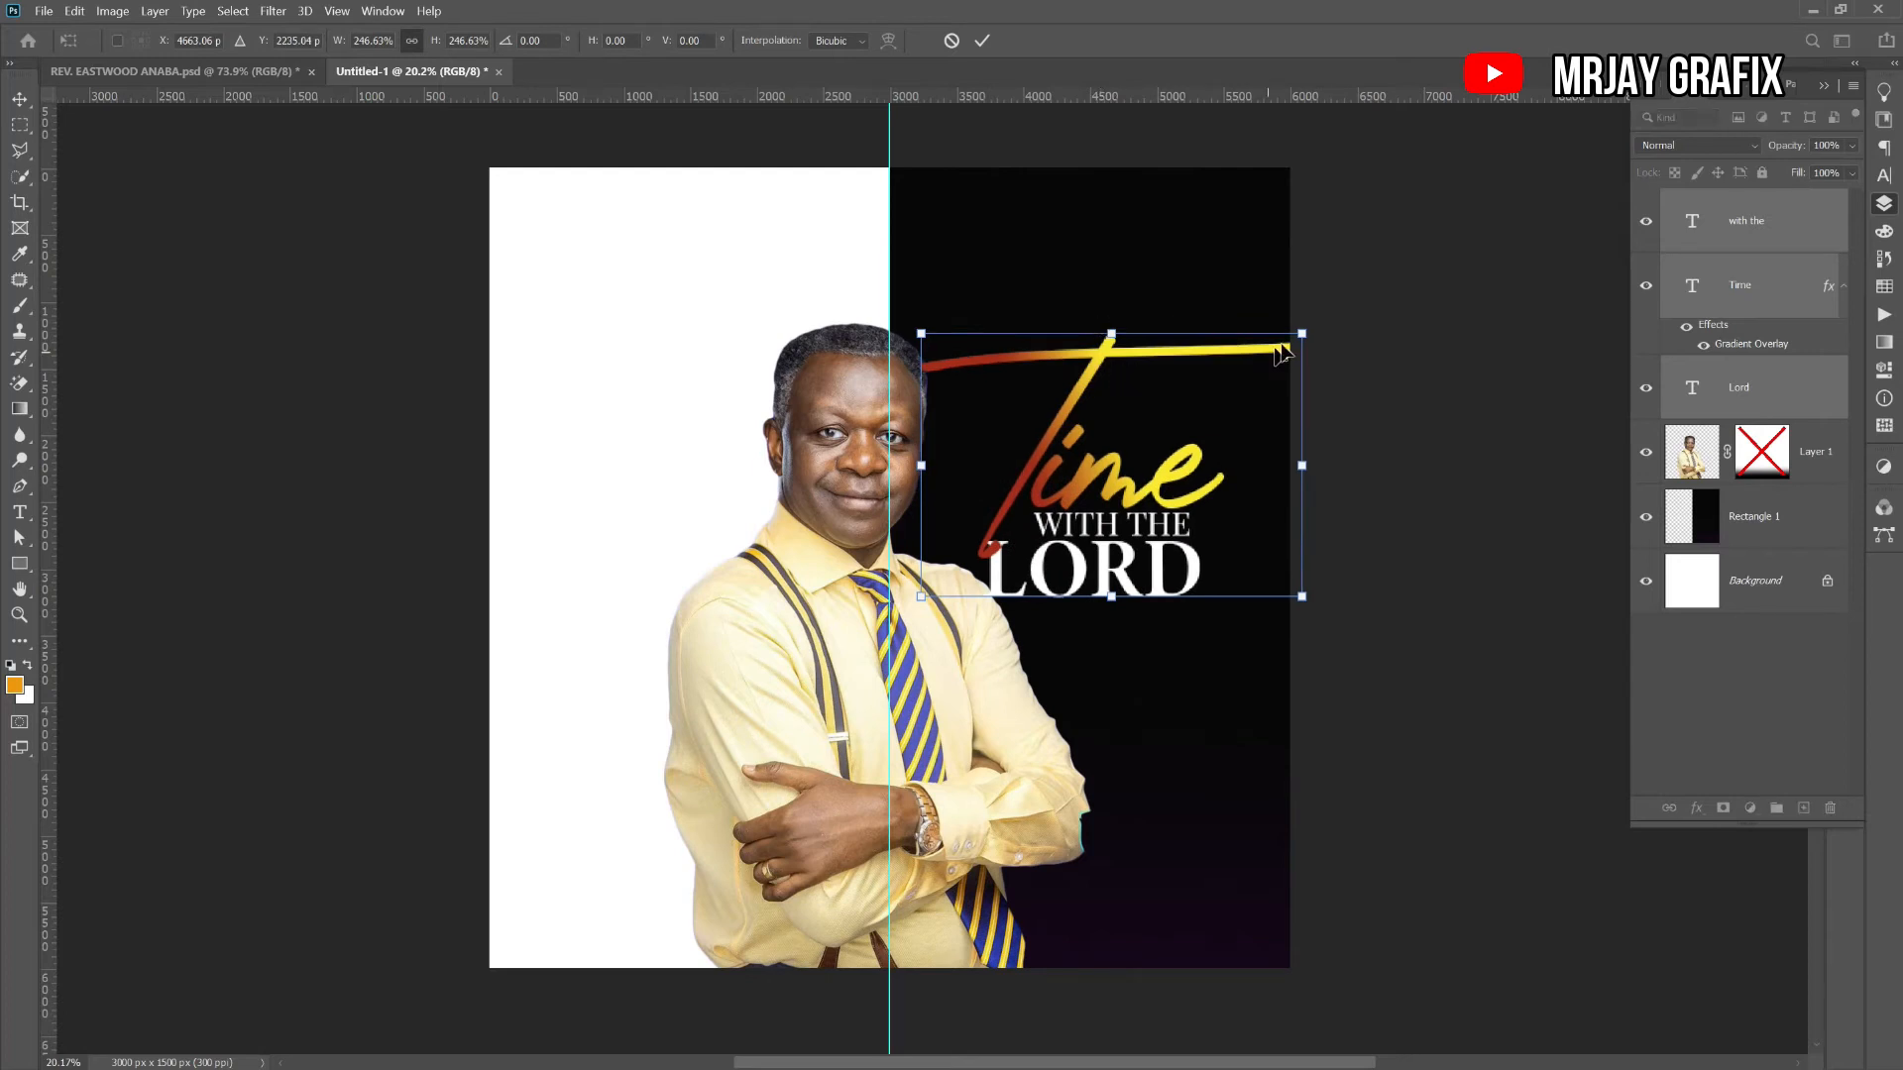
left_click_drag(1302, 331, 1259, 363)
left_click_drag(1133, 529, 1054, 504)
left_click(278, 531)
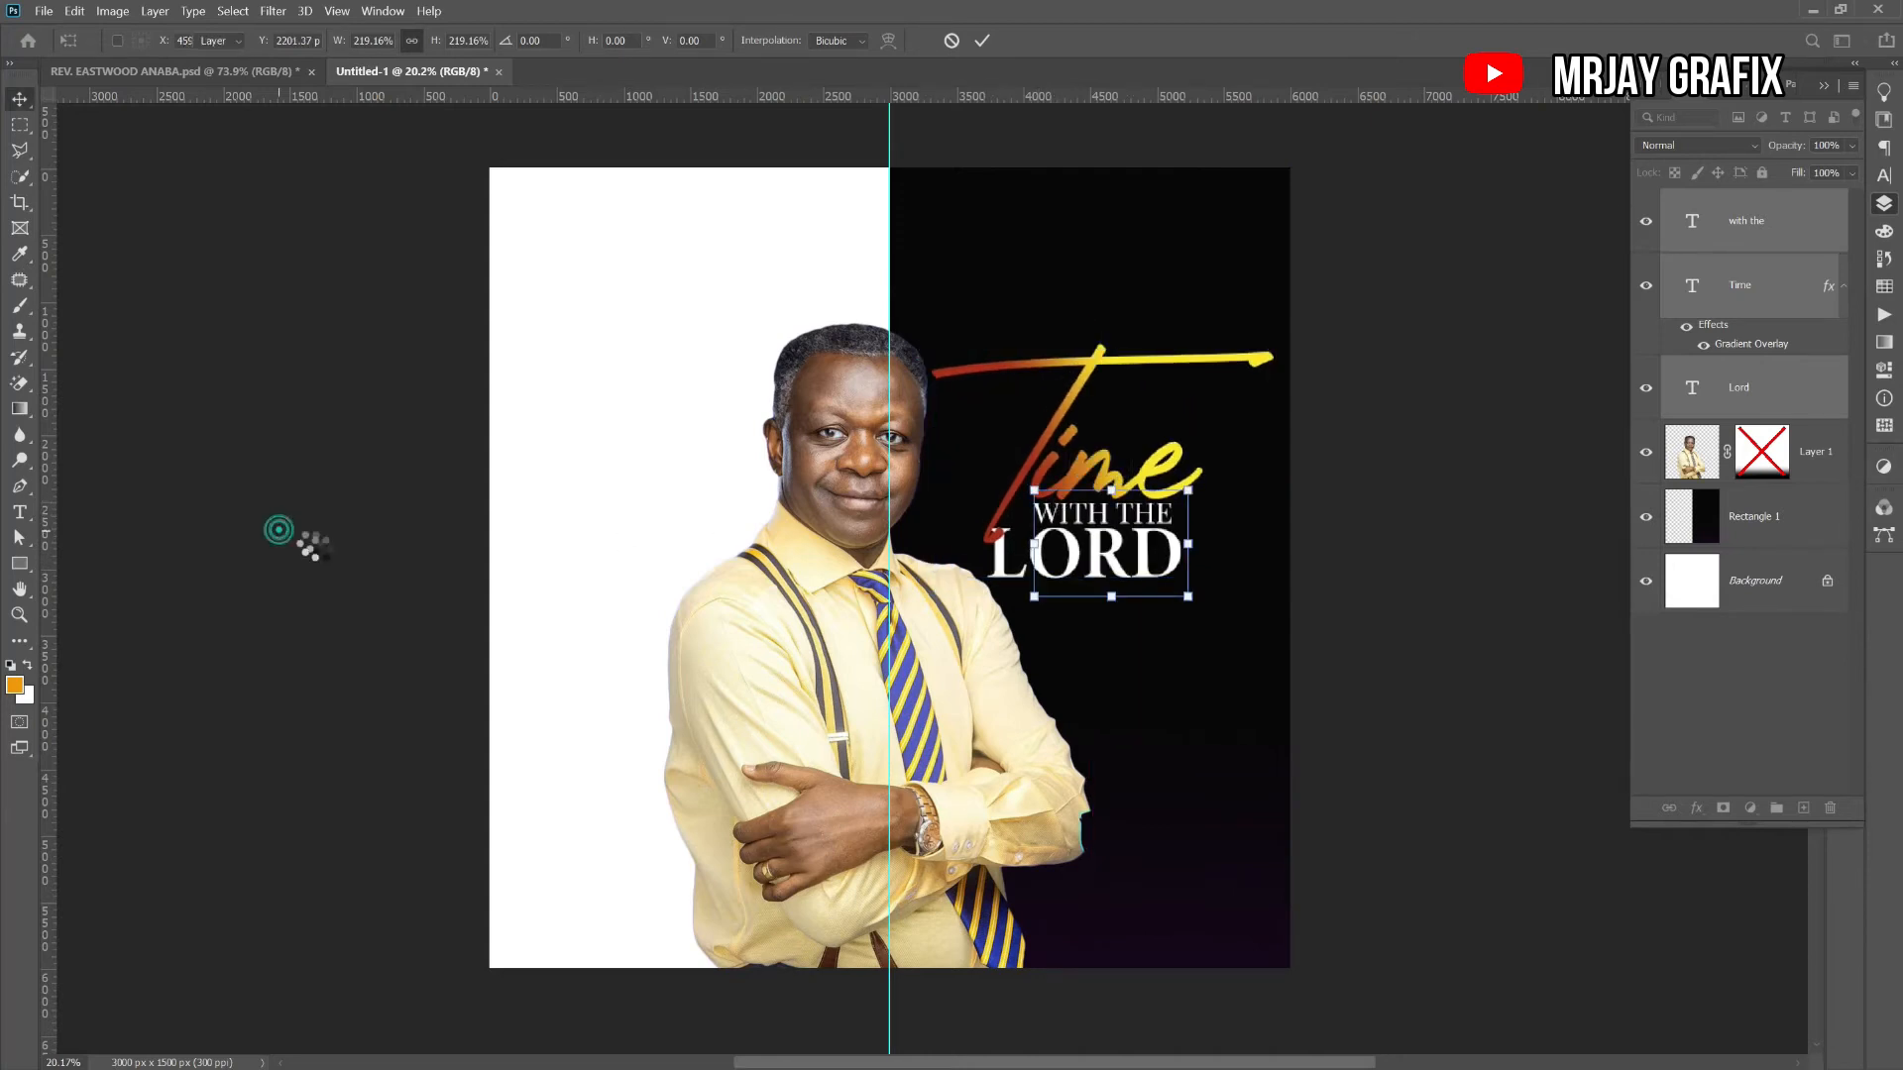
left_click(325, 598)
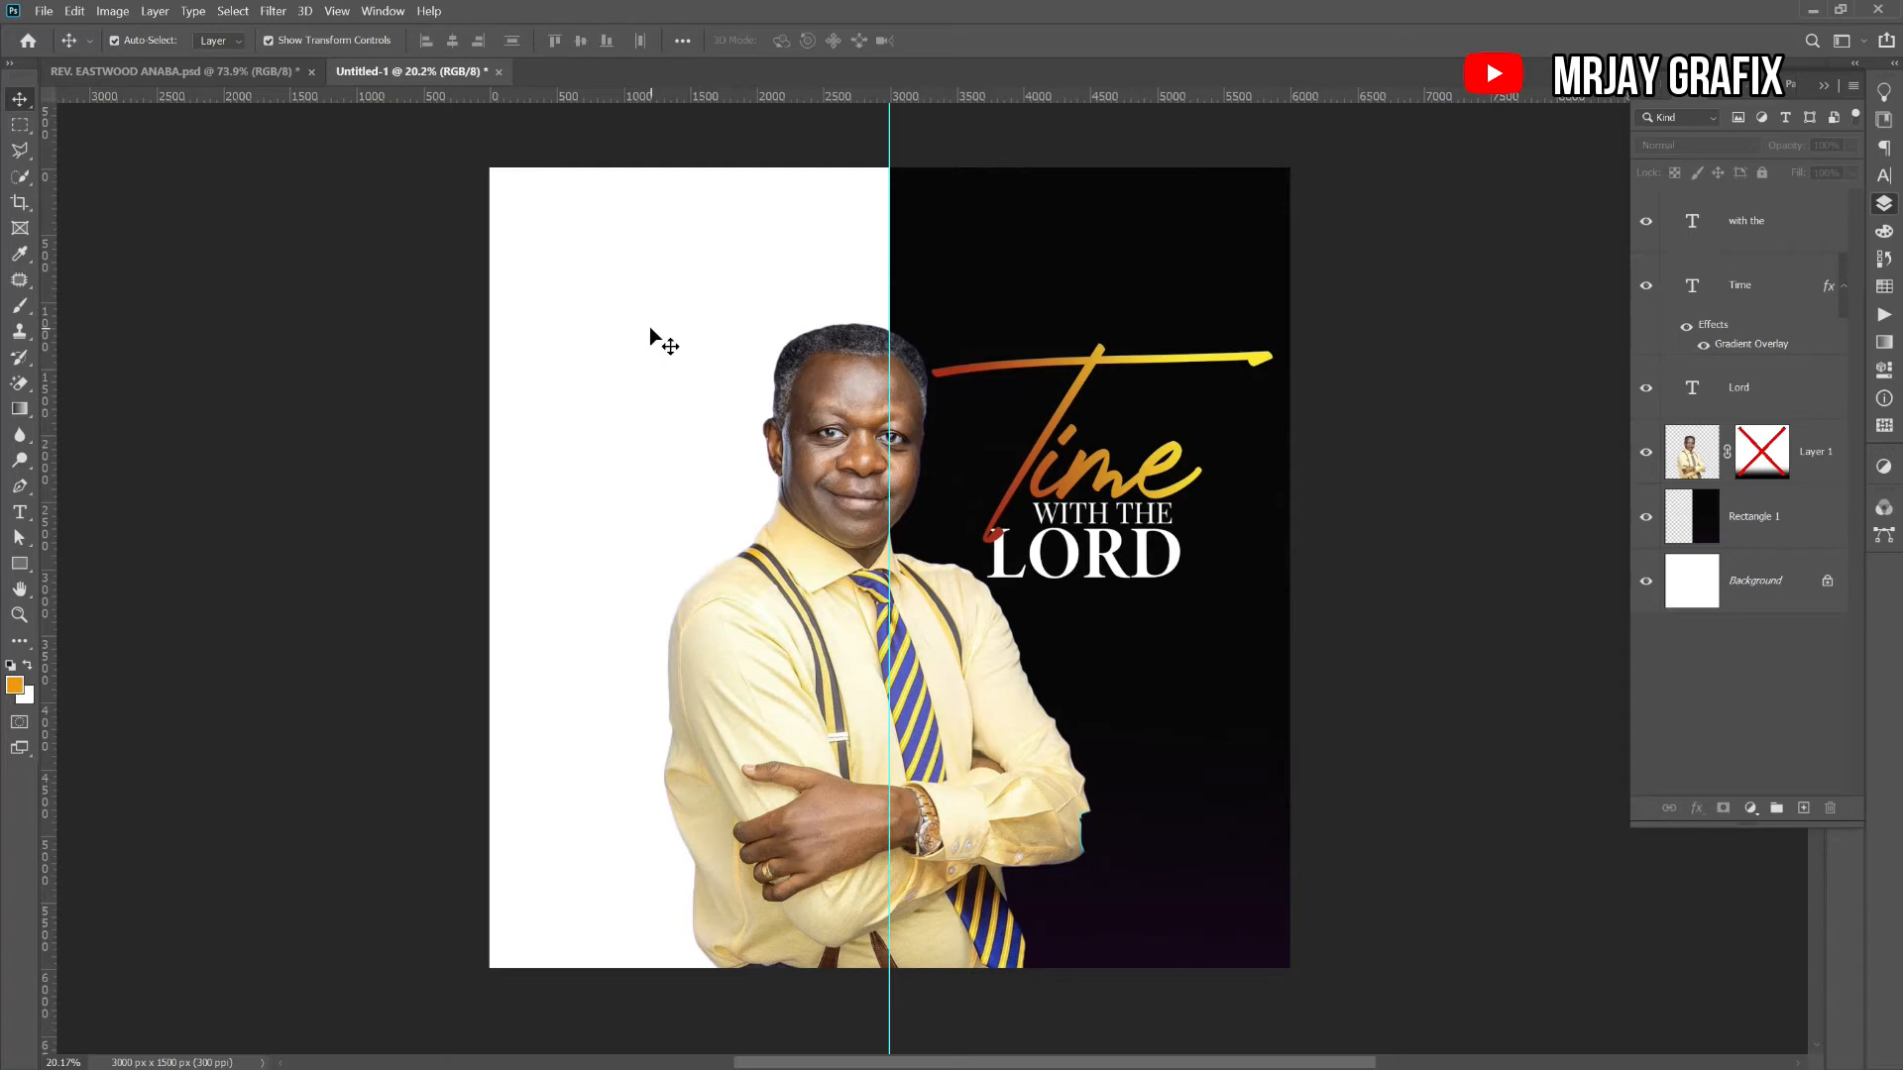
left_click(864, 646)
left_click_drag(863, 649, 869, 654)
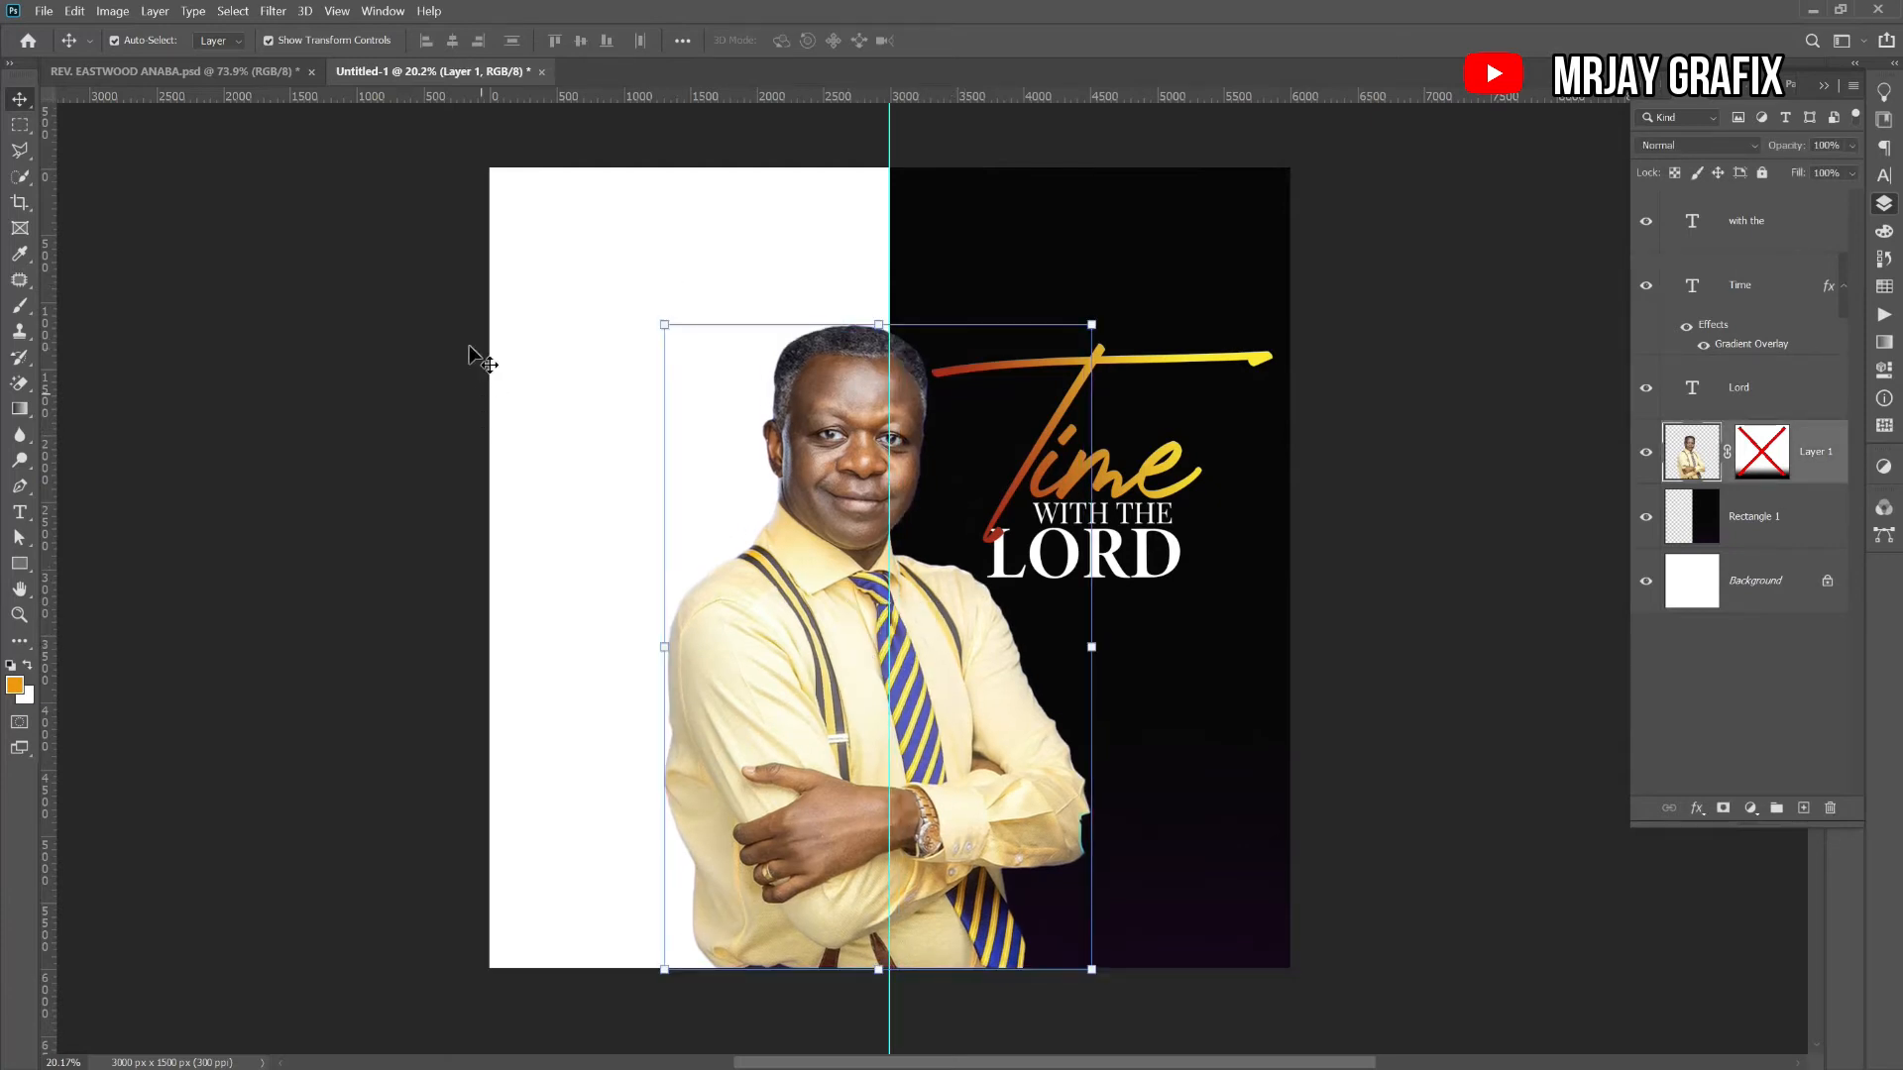
- Copy the flyer's ministries presents heading into Untitled-1, placing it above the title at about 246% scale
left_click(198, 73)
left_click_drag(283, 305, 304, 496)
left_click_drag(302, 396, 1185, 213)
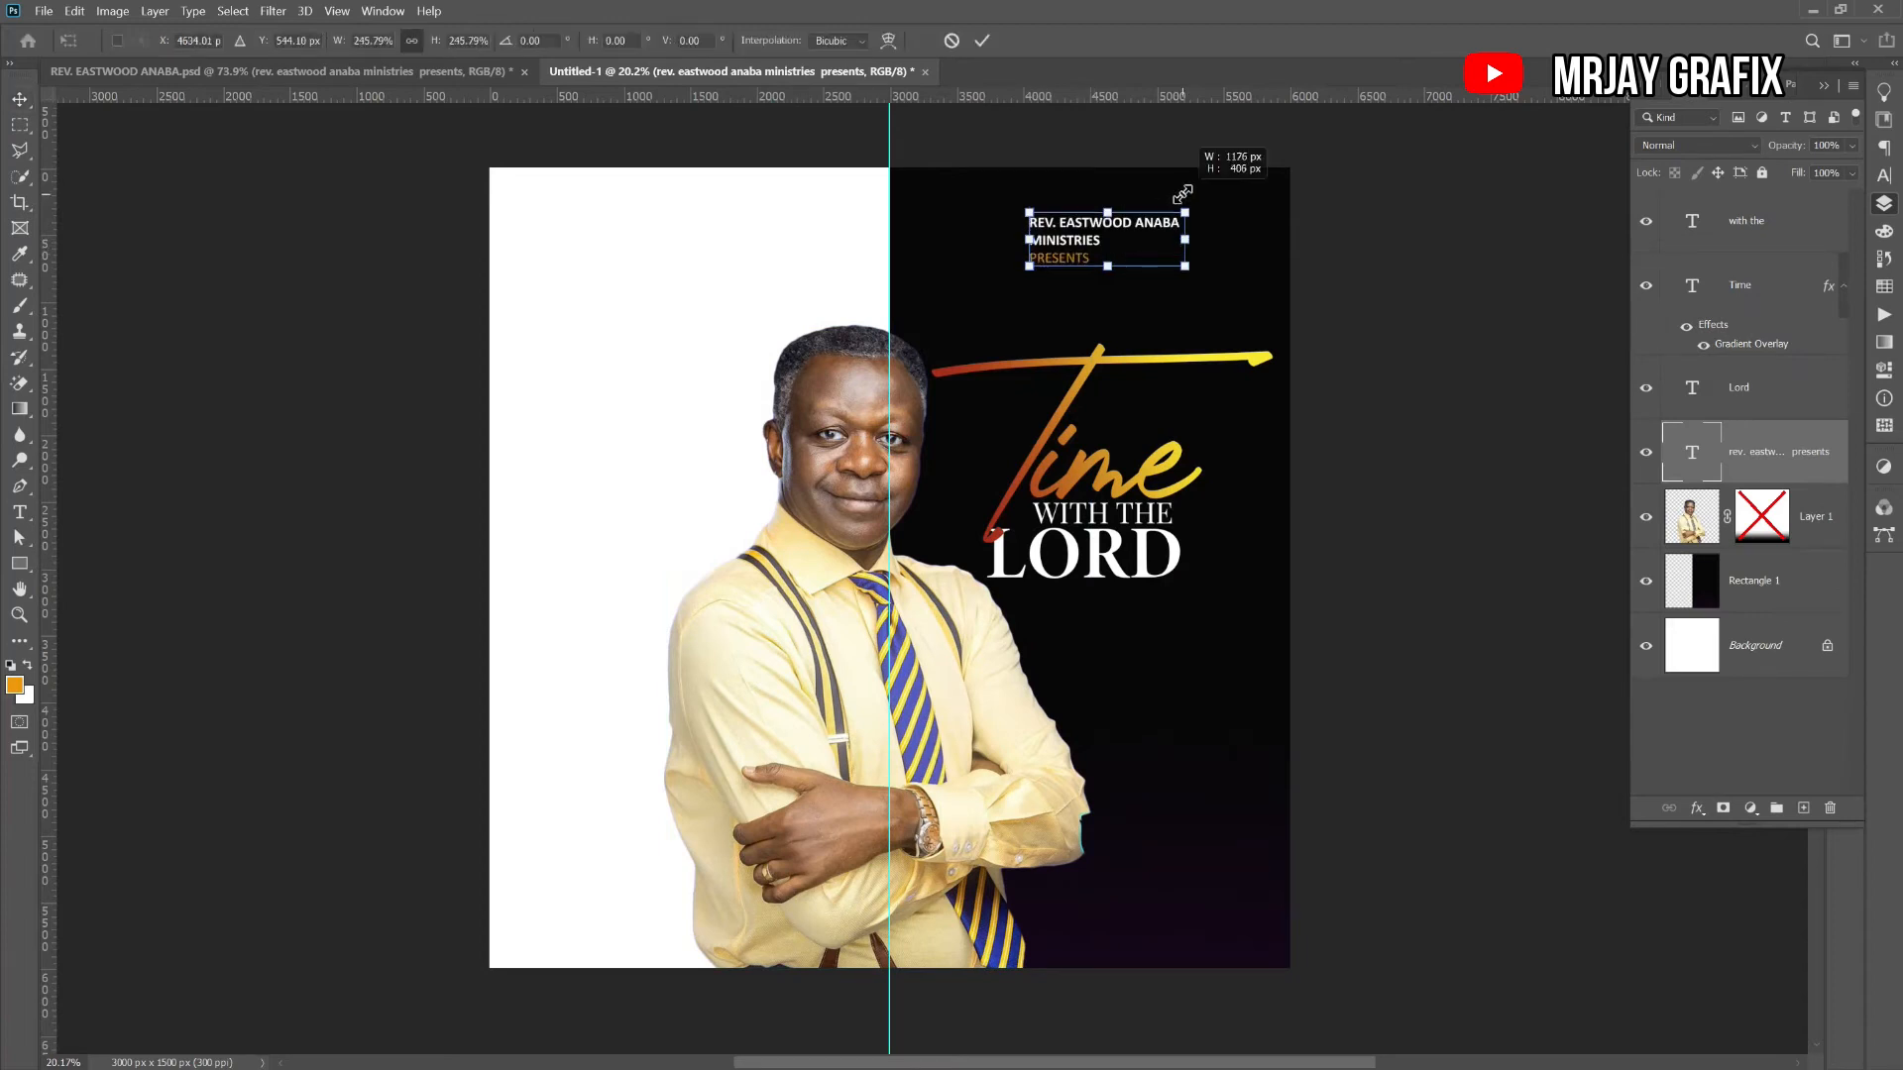
key("Return")
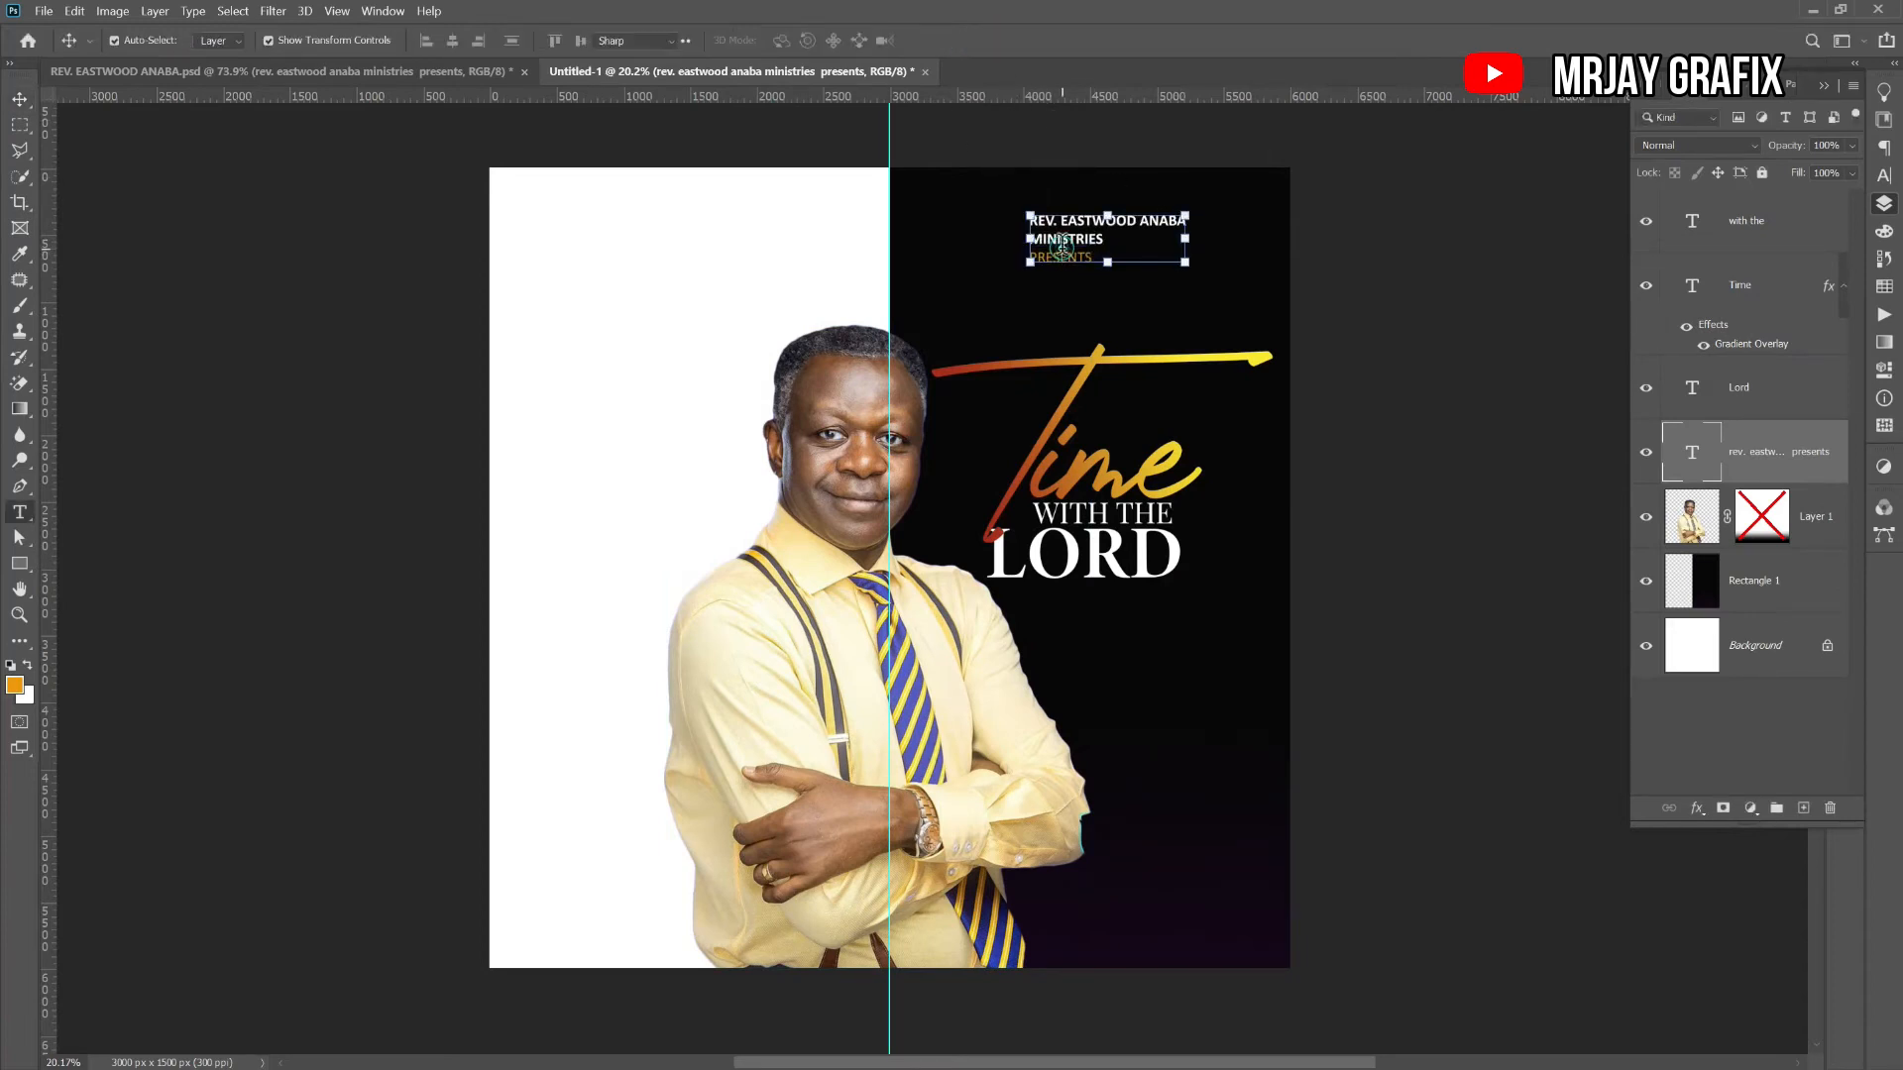
- Centre-align the ministries presents heading, then enlarge it slightly and centre it above the "Time" title
key("Return")
key("ctrl+Return")
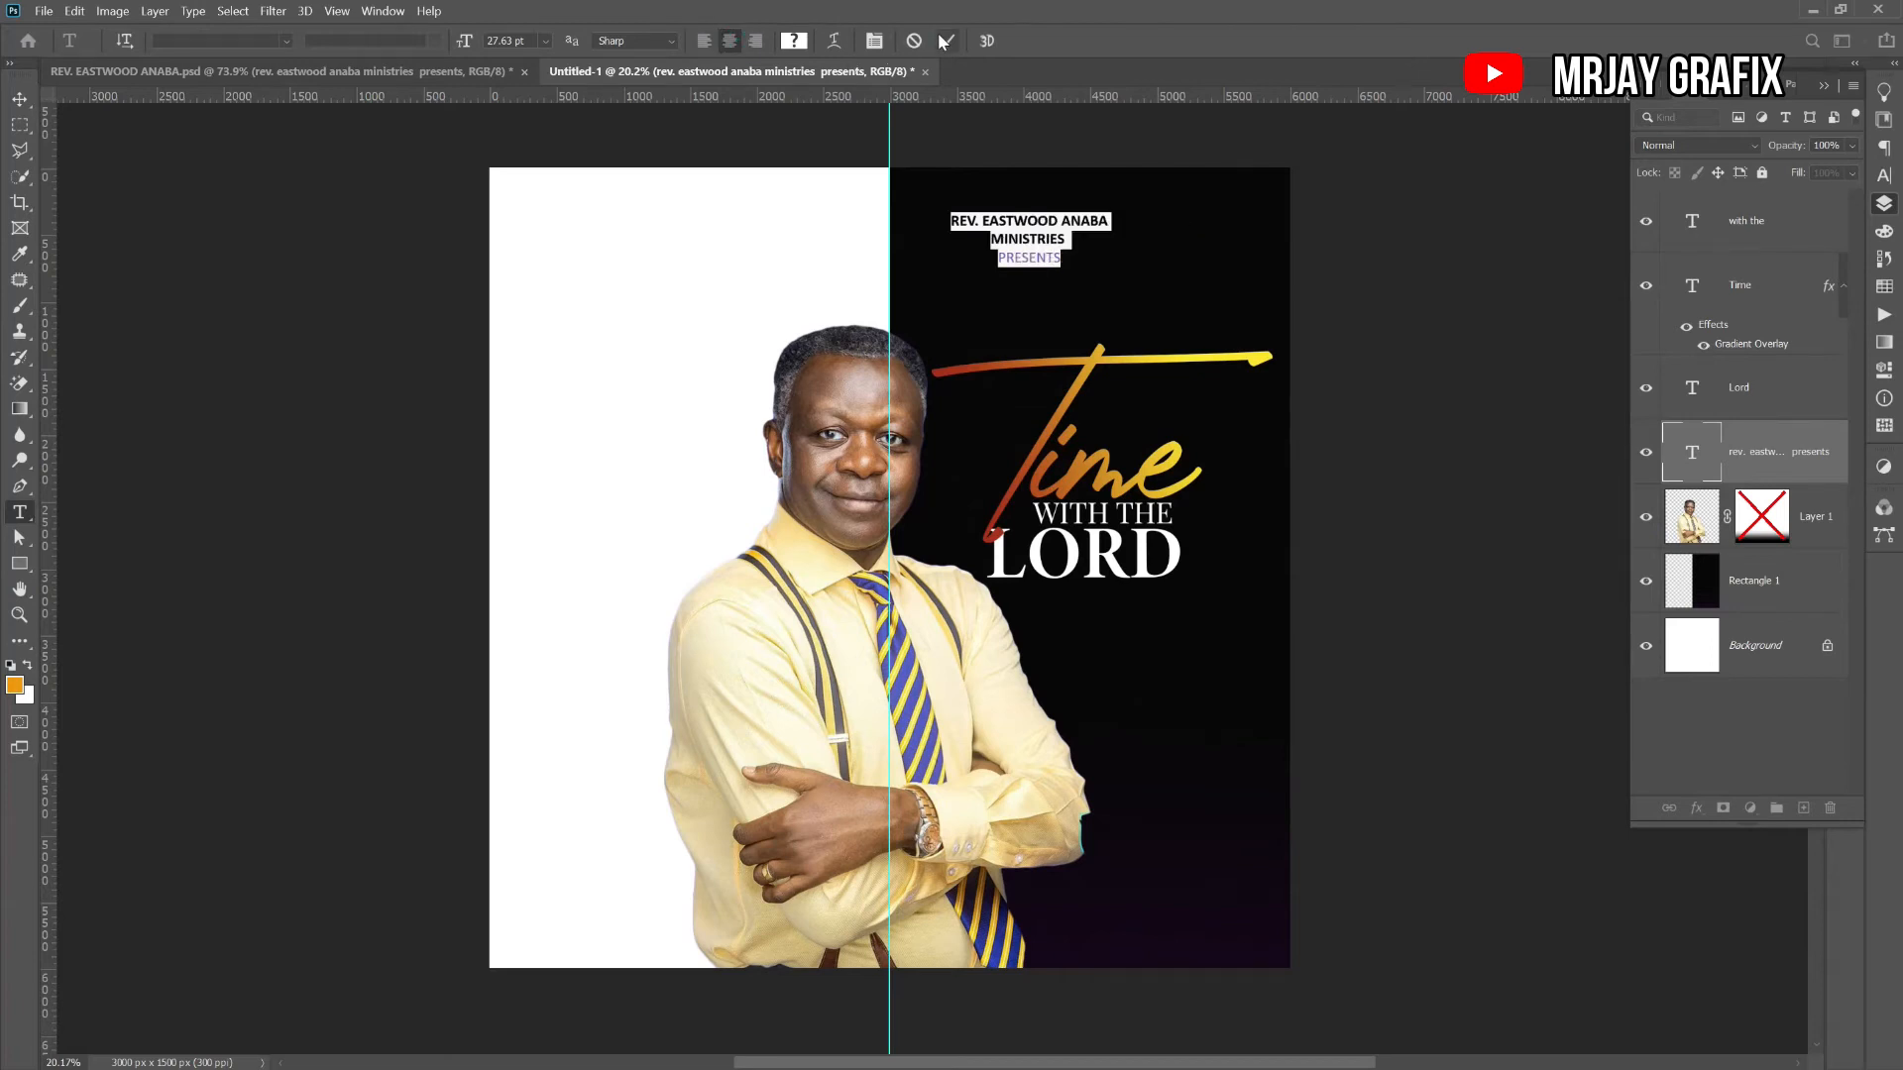
key("v")
left_click_drag(1070, 230, 1098, 281)
key("ctrl+t")
left_click(984, 44)
left_click(353, 531)
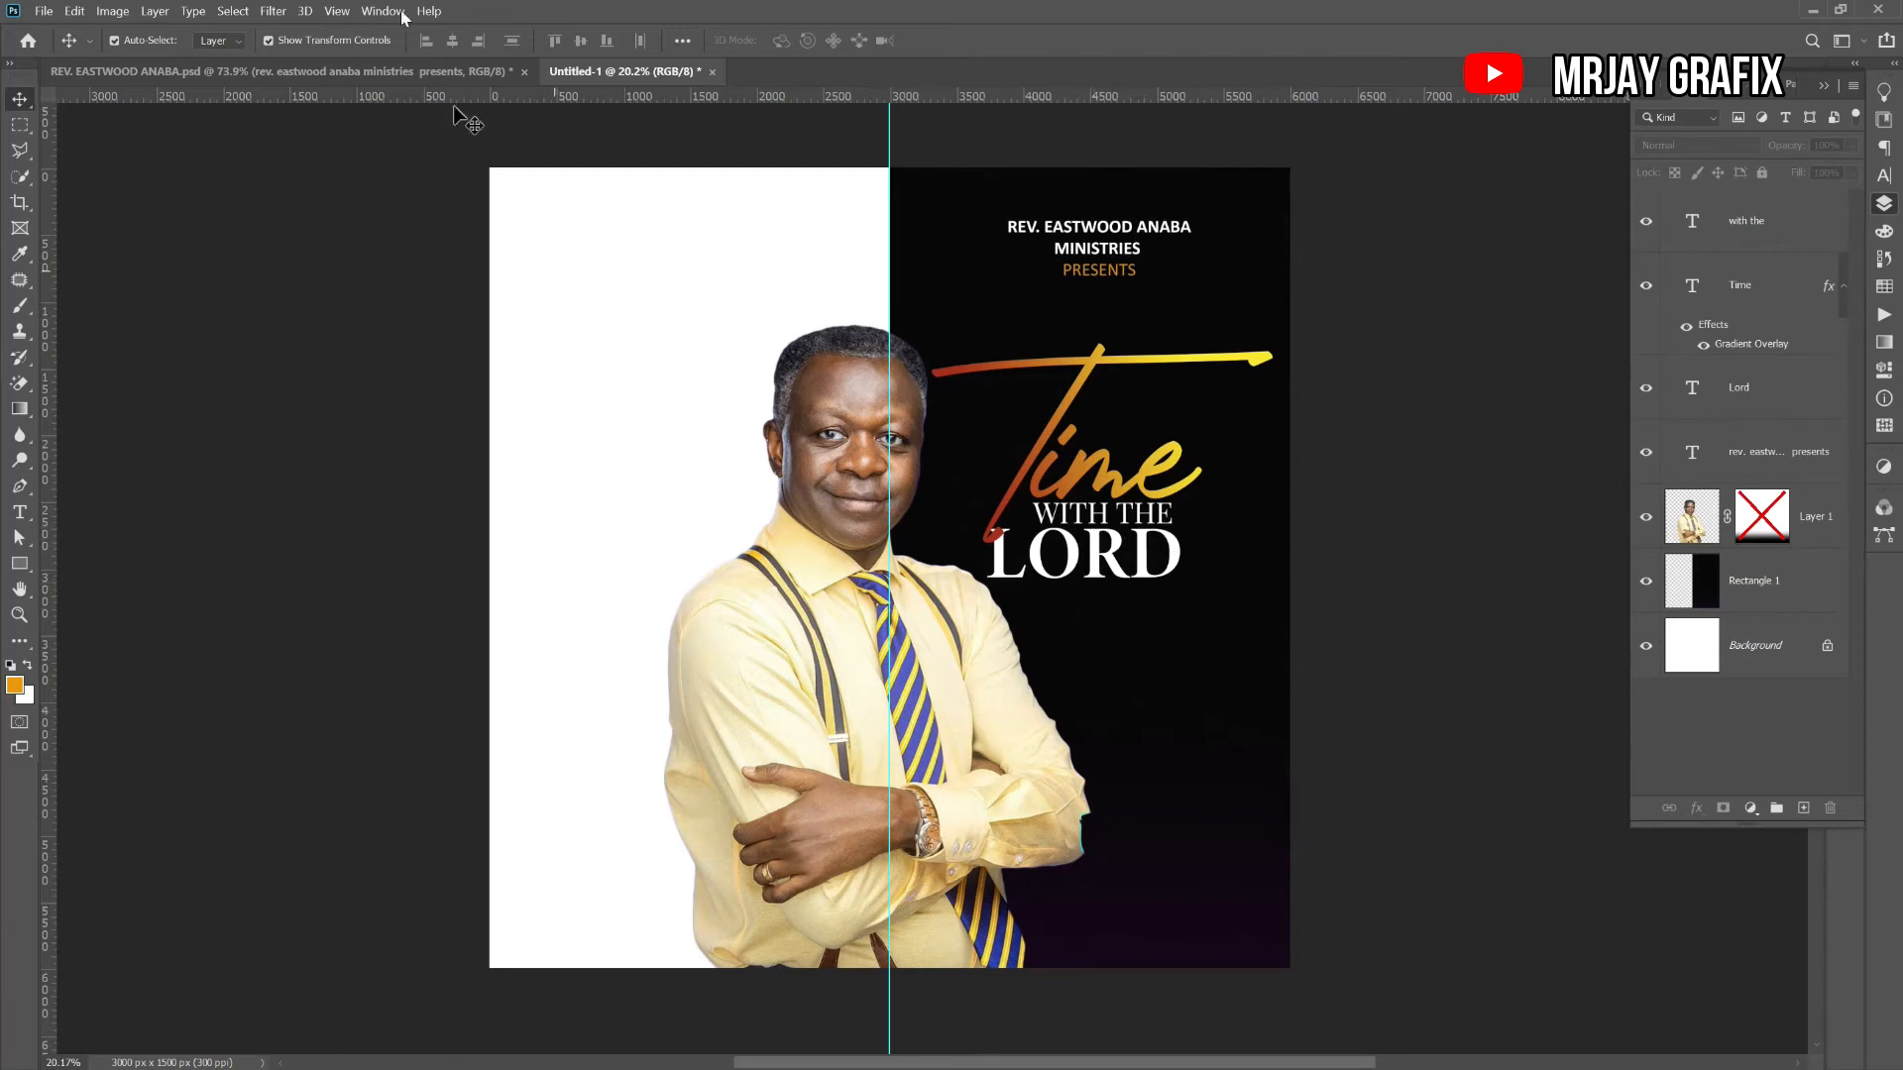
- Copy the flyer's date, time and venue text block onto the white half of Untitled-1
left_click(401, 73)
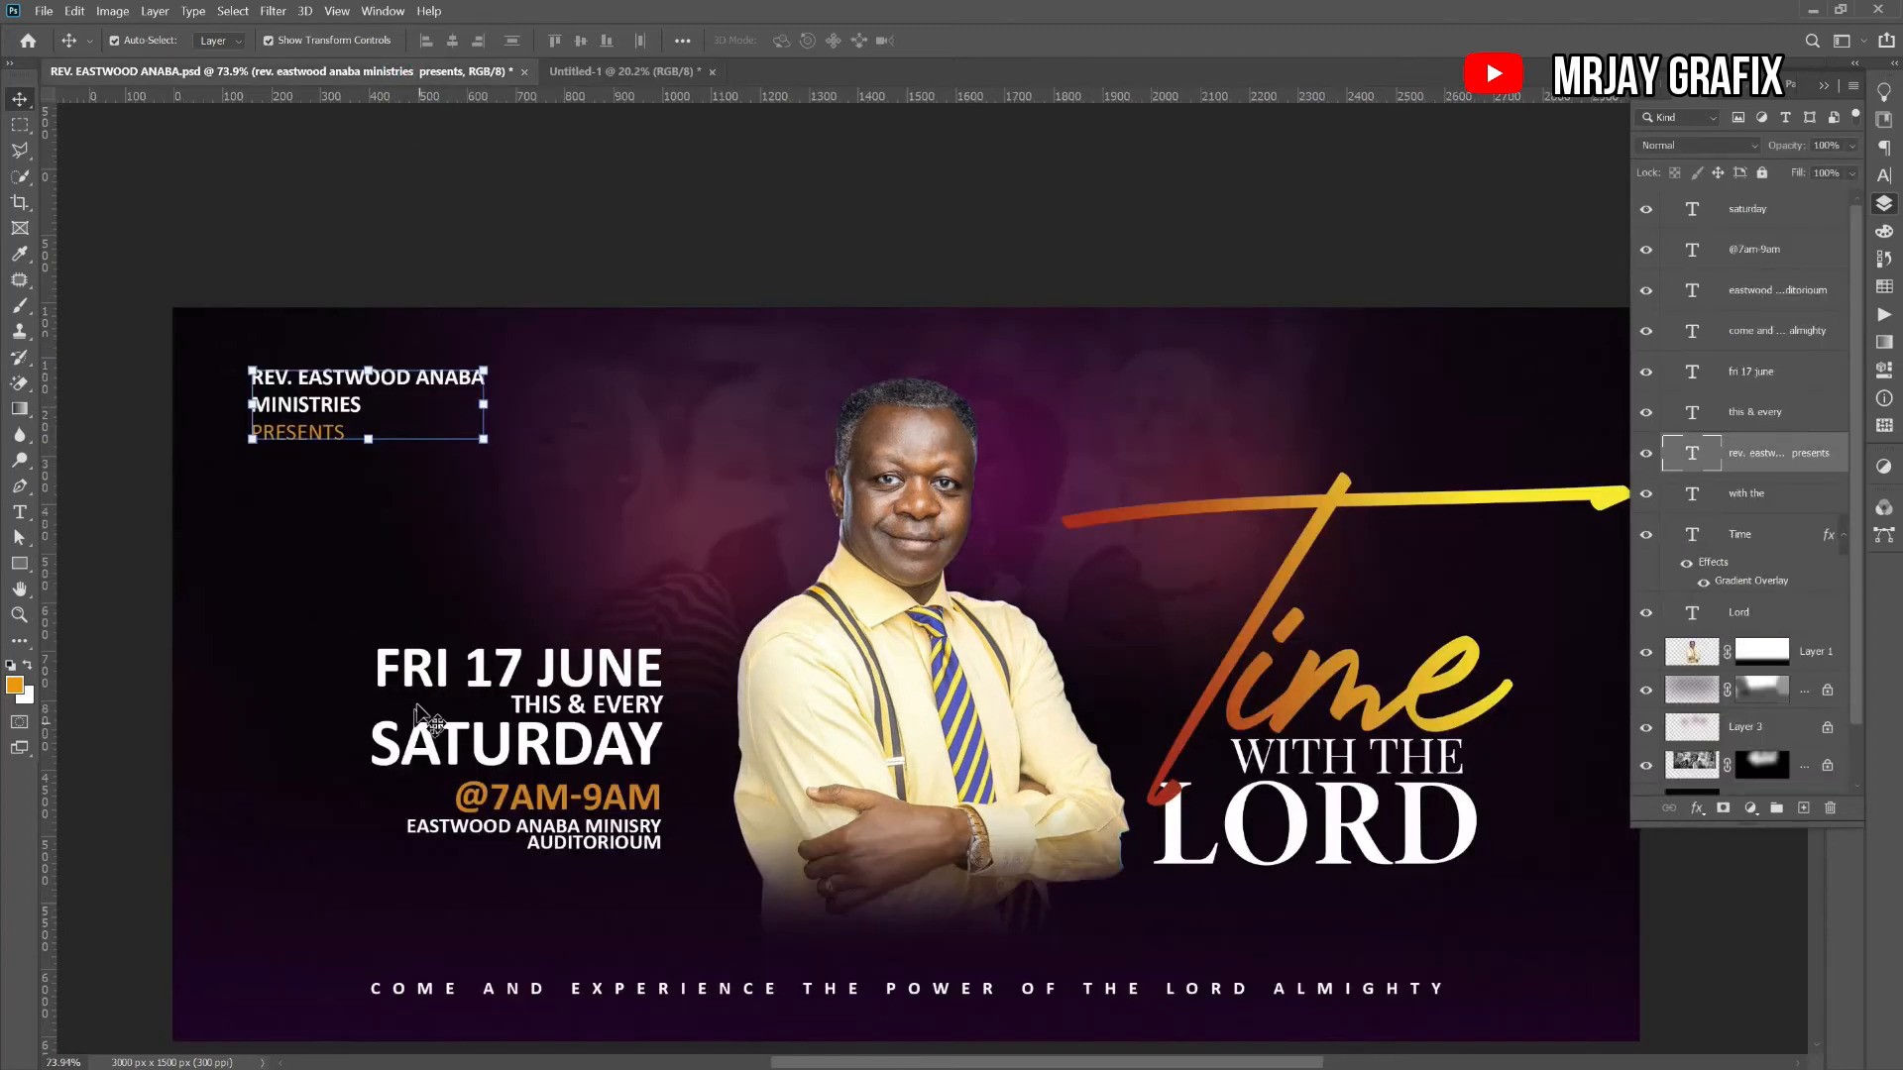
left_click_drag(445, 771, 684, 862)
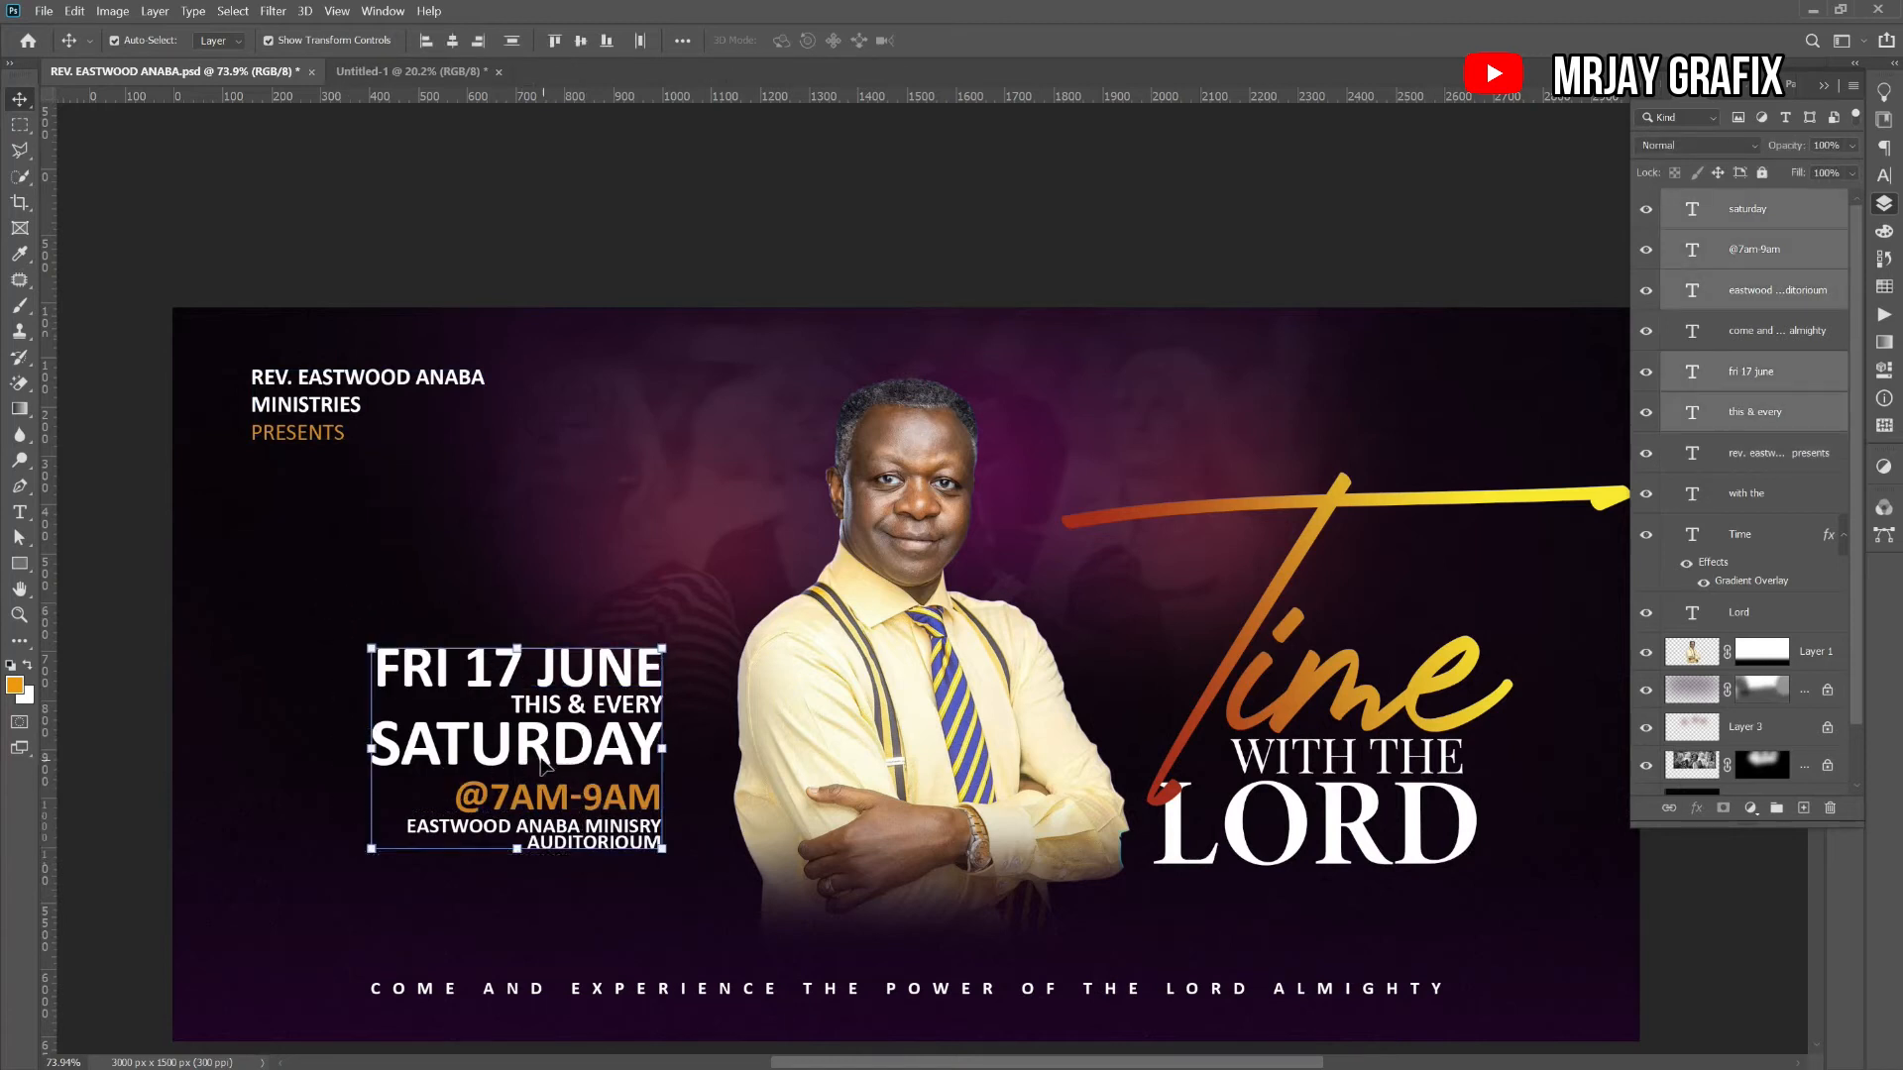
left_click_drag(548, 770, 639, 503)
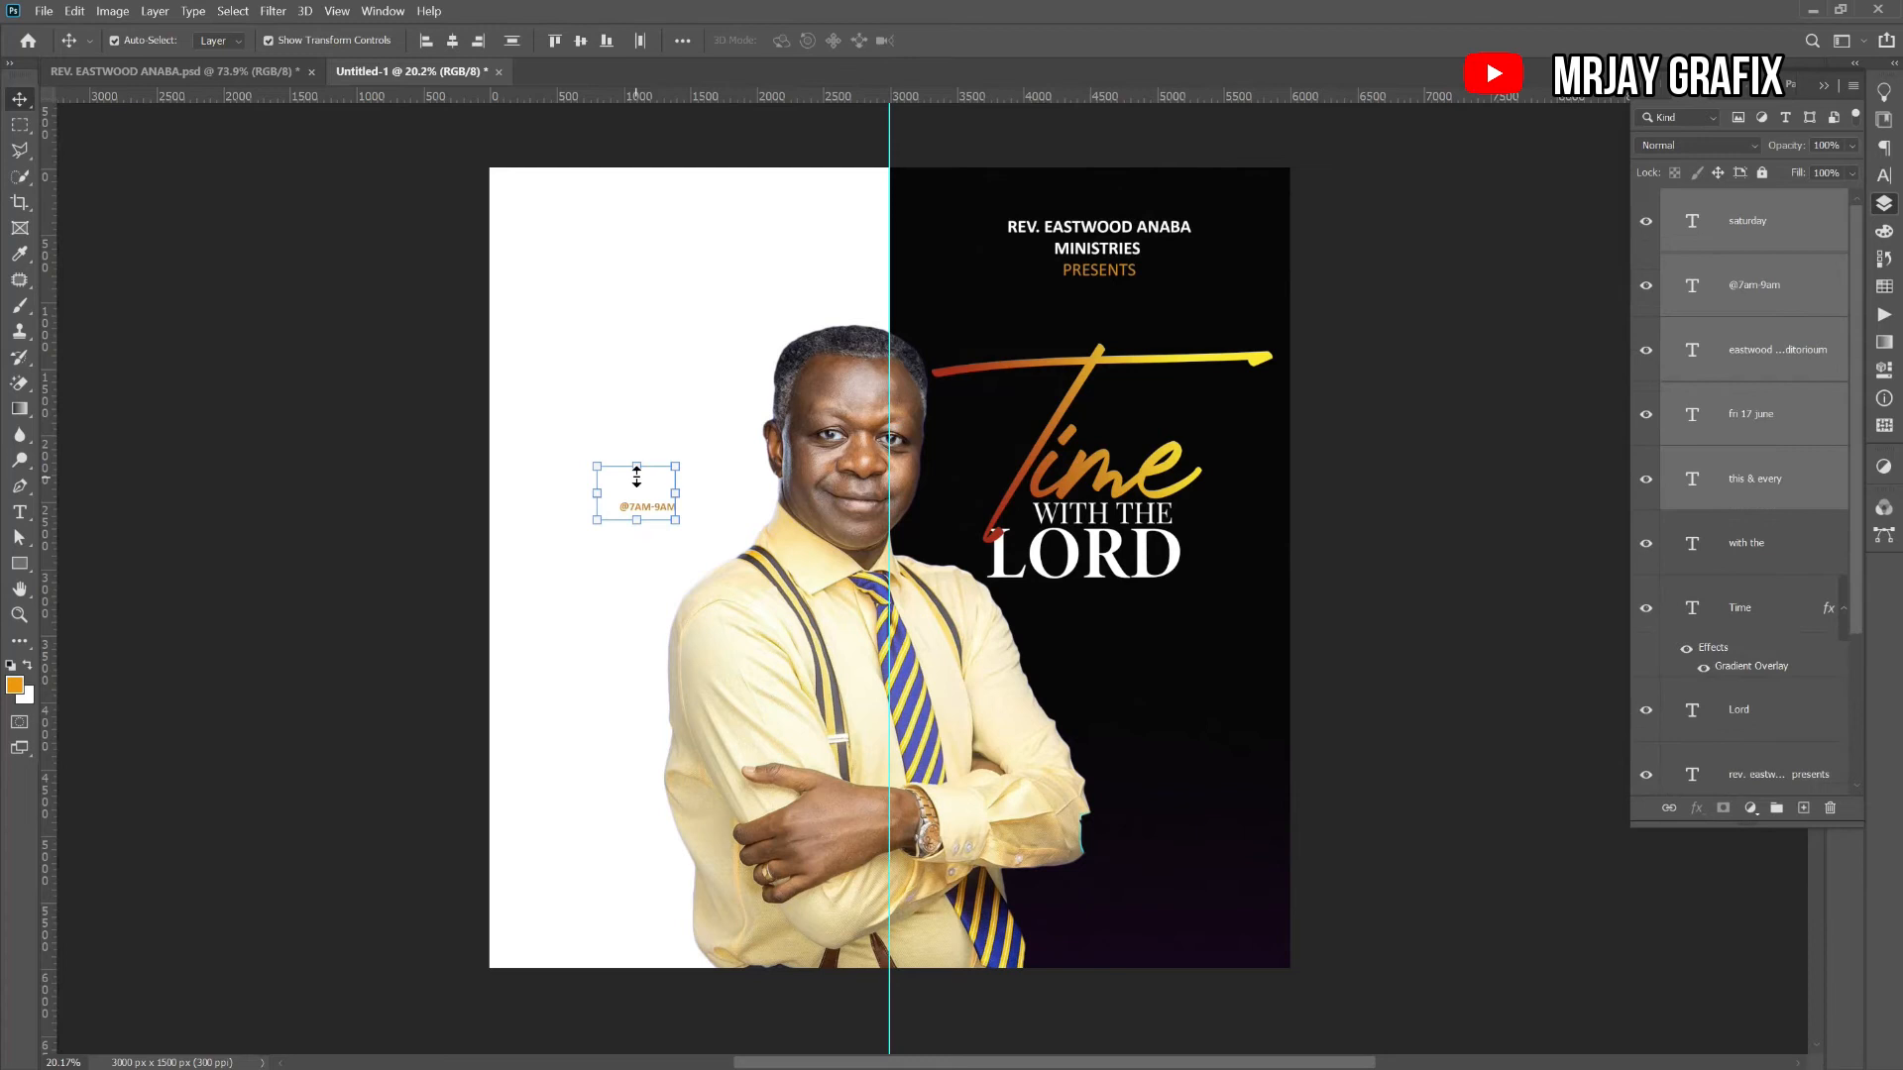
- Recolour the copied date, time and venue text black
left_click(1883, 177)
left_click(1831, 205)
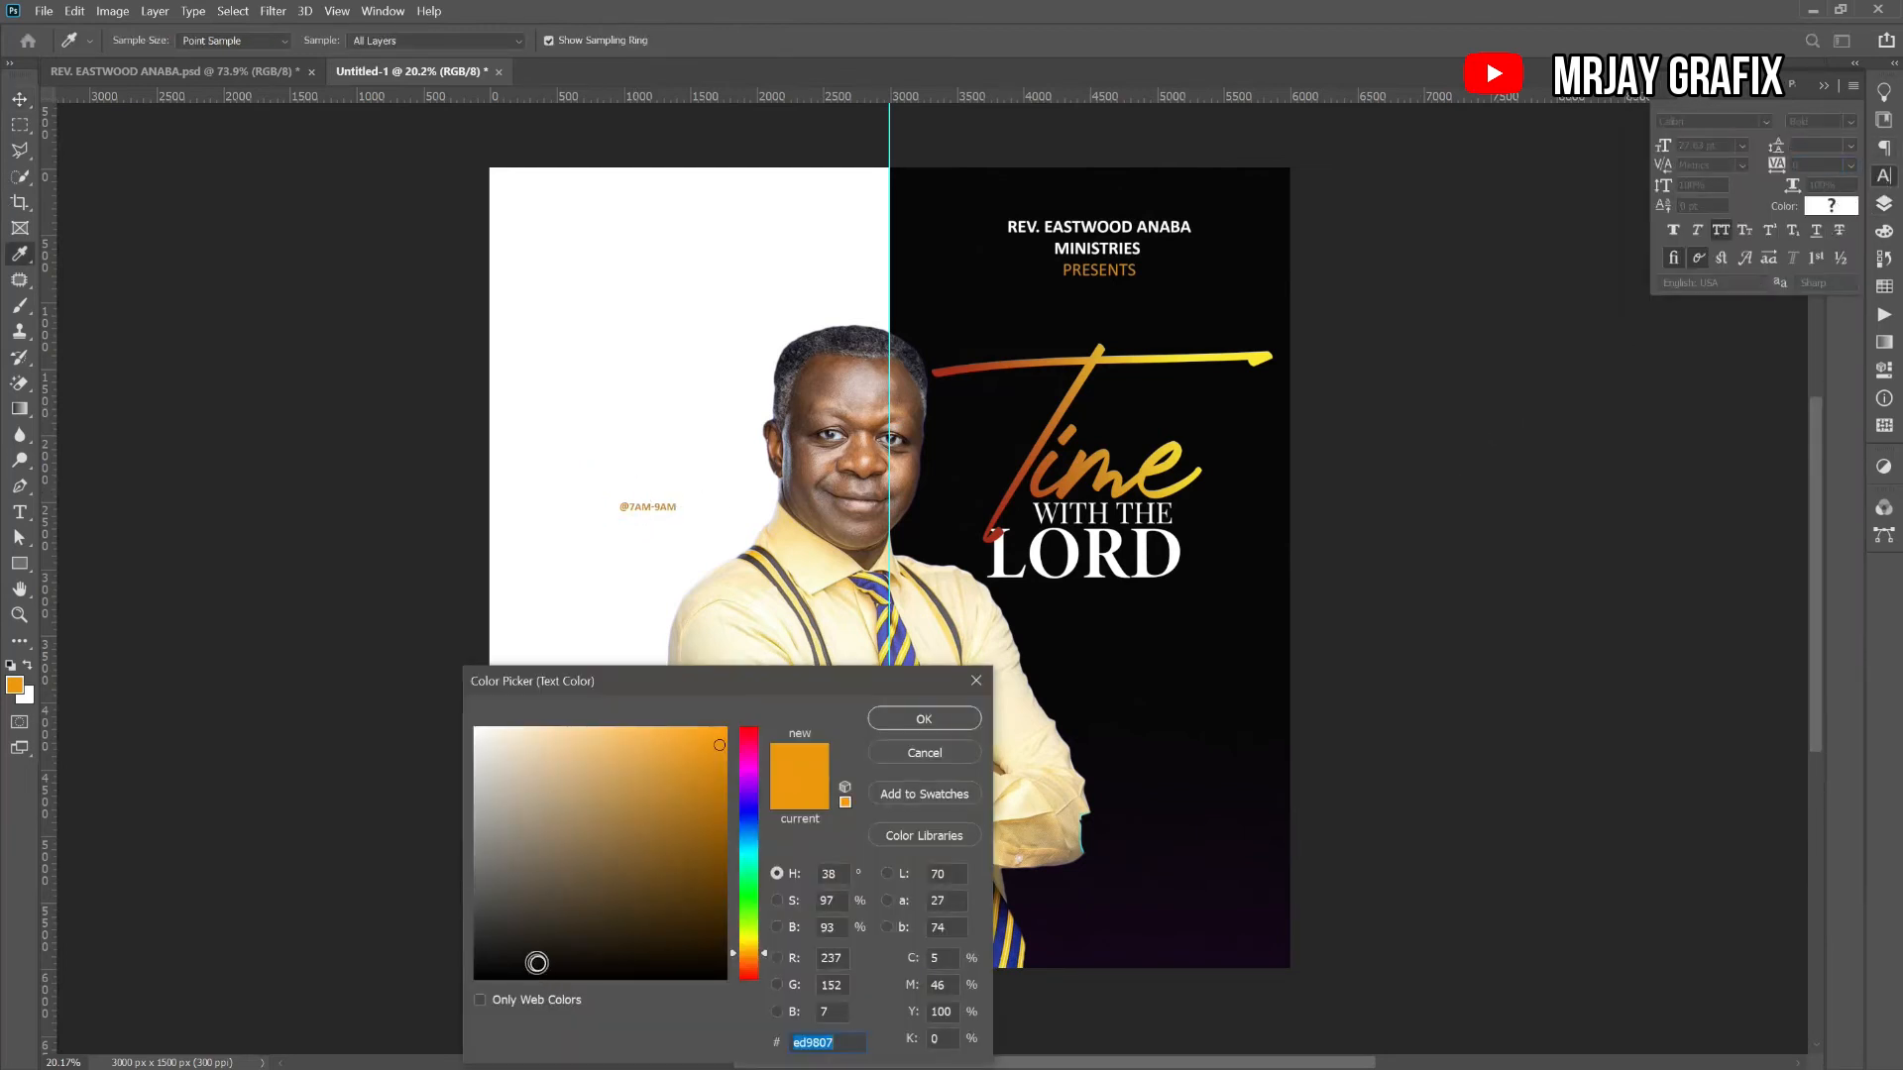
left_click(476, 978)
key("Return")
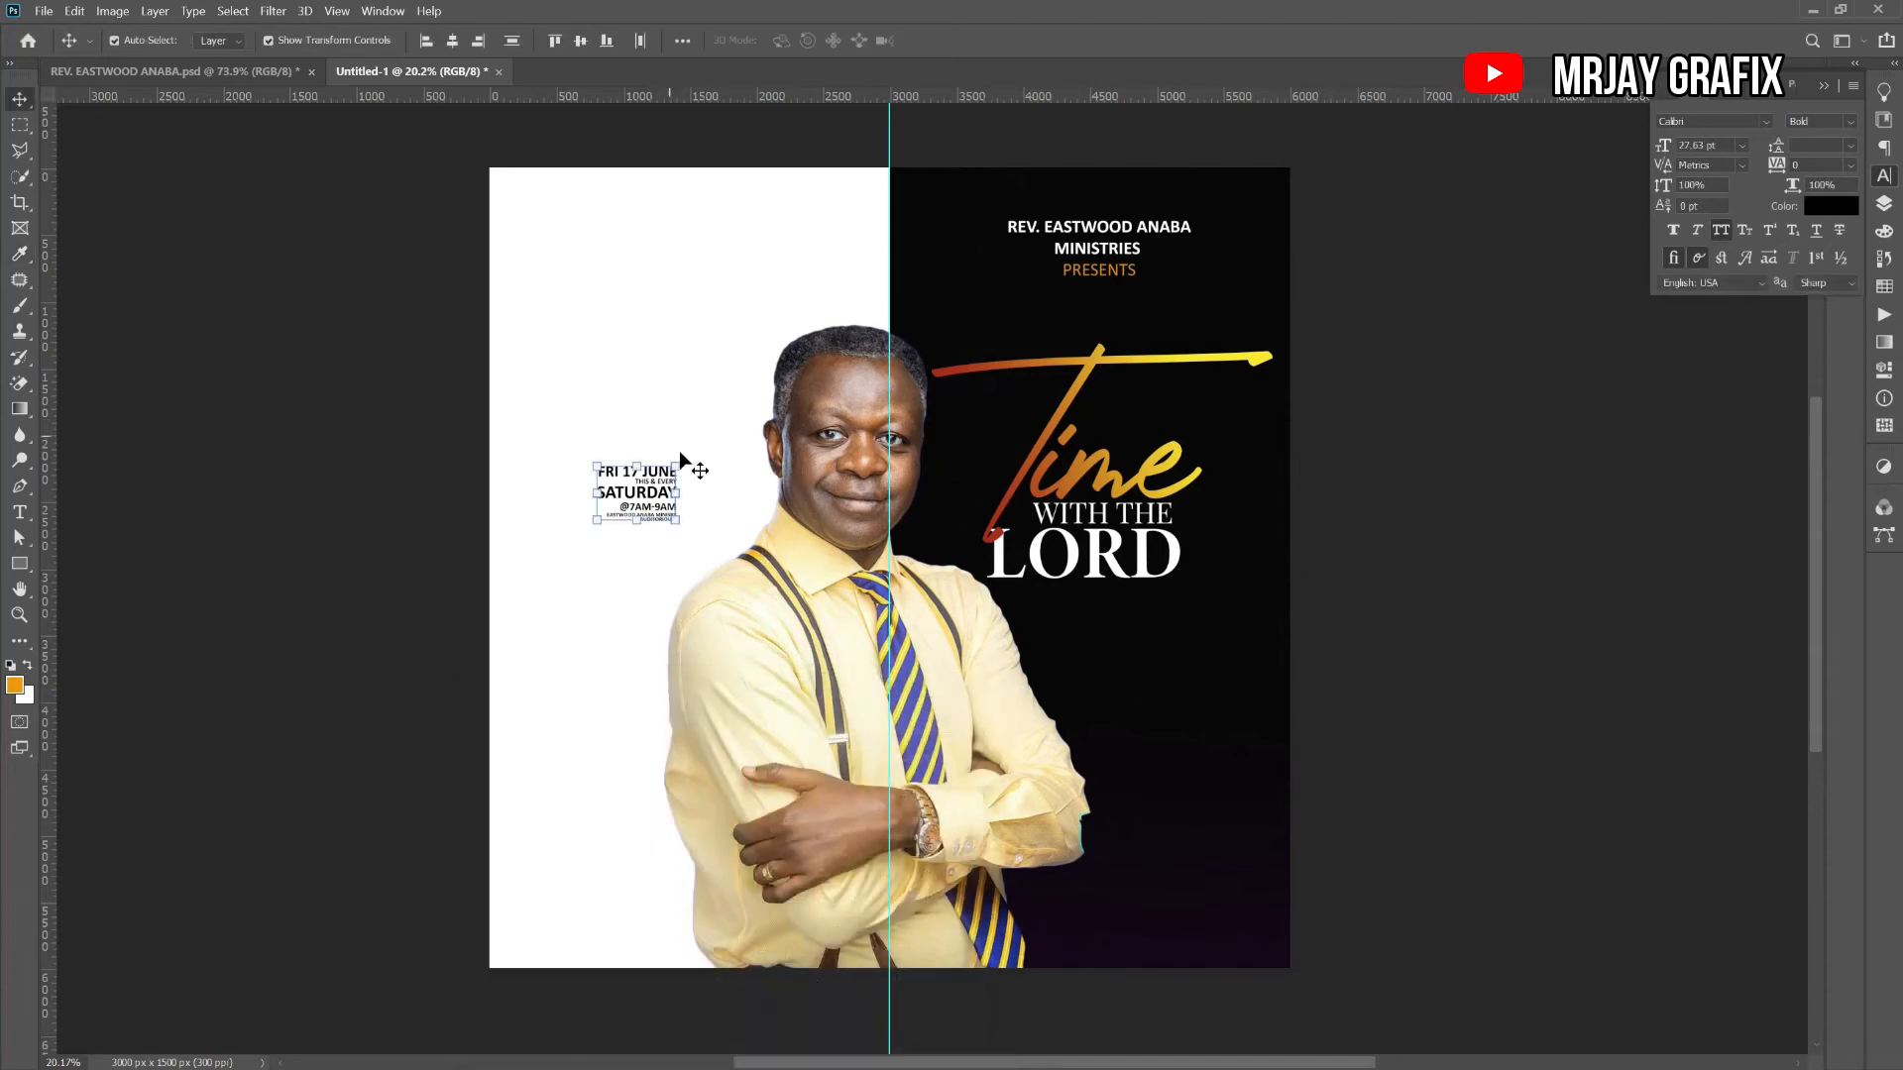
- Scale the date, time and venue text block to about 282% and position it on the white half beside the portrait's face
left_click_drag(684, 461, 736, 426)
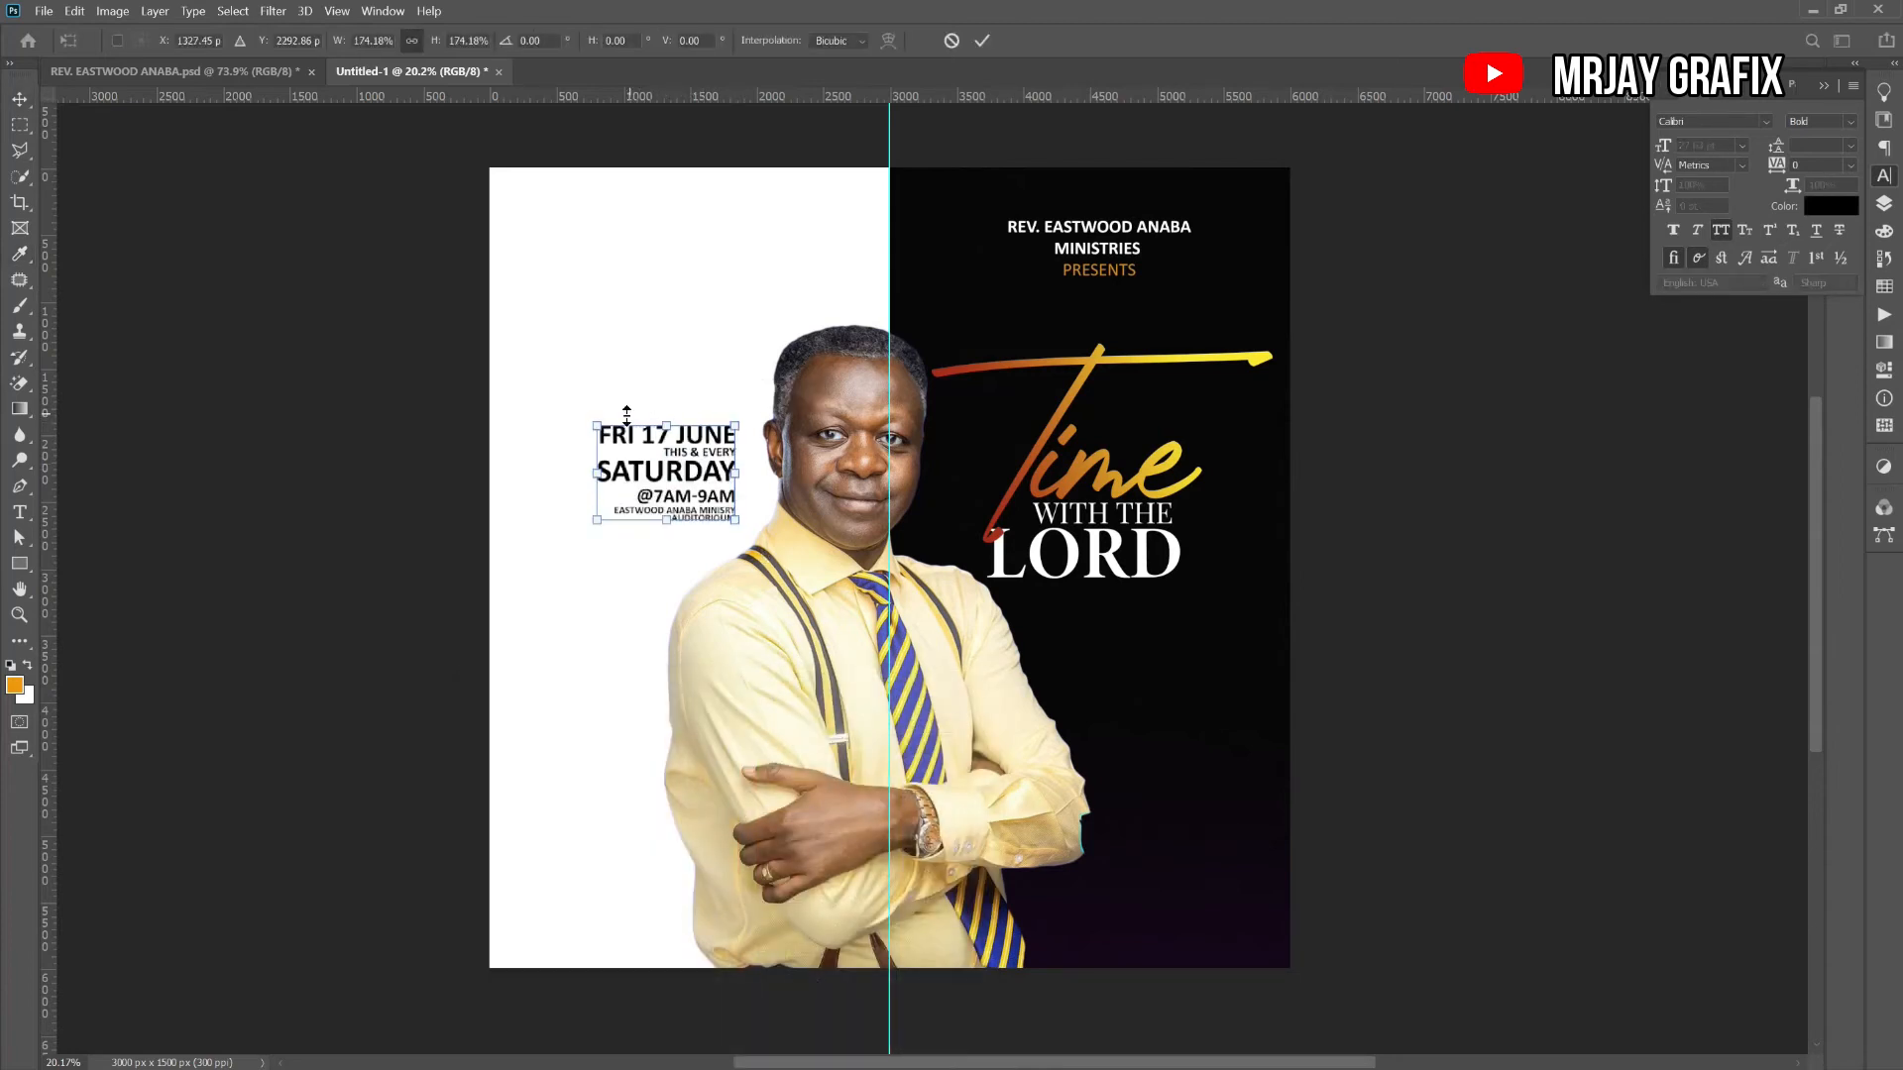
left_click_drag(602, 424, 544, 390)
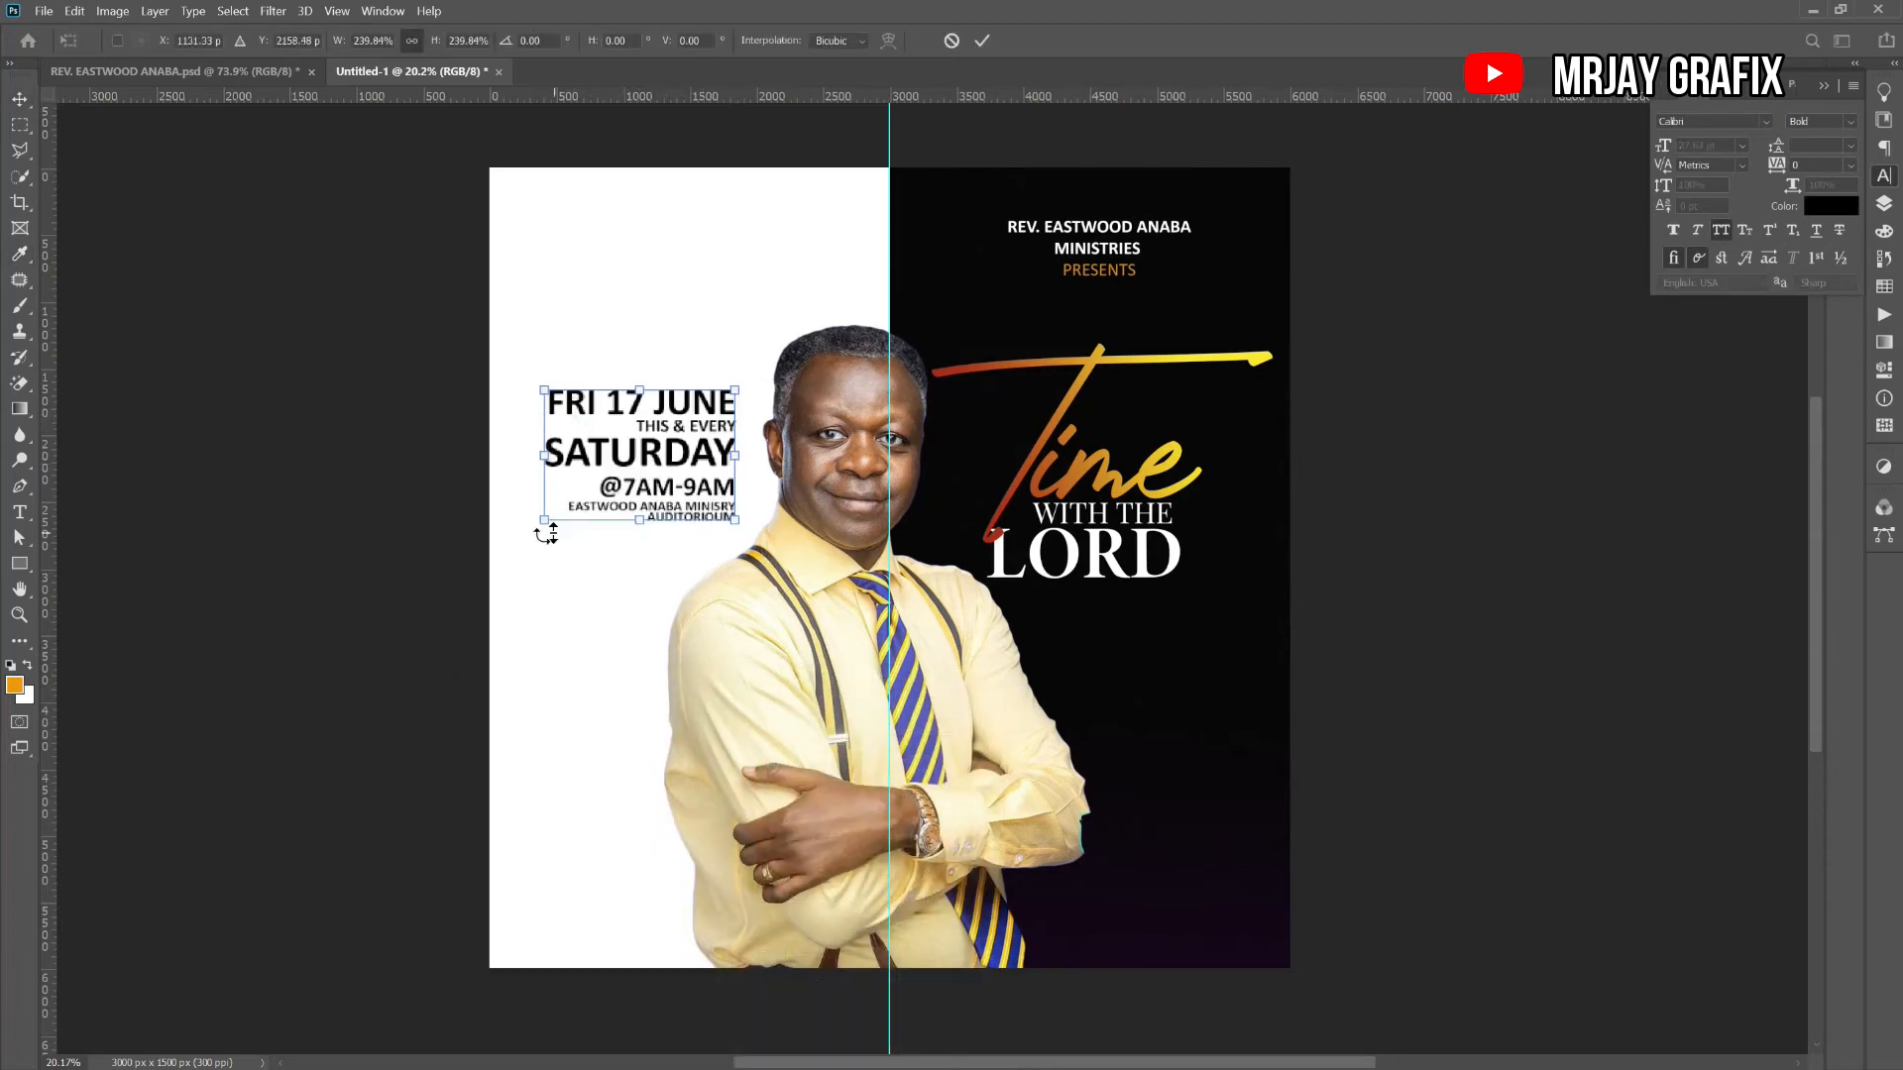
left_click_drag(540, 535, 511, 560)
left_click_drag(697, 535, 707, 532)
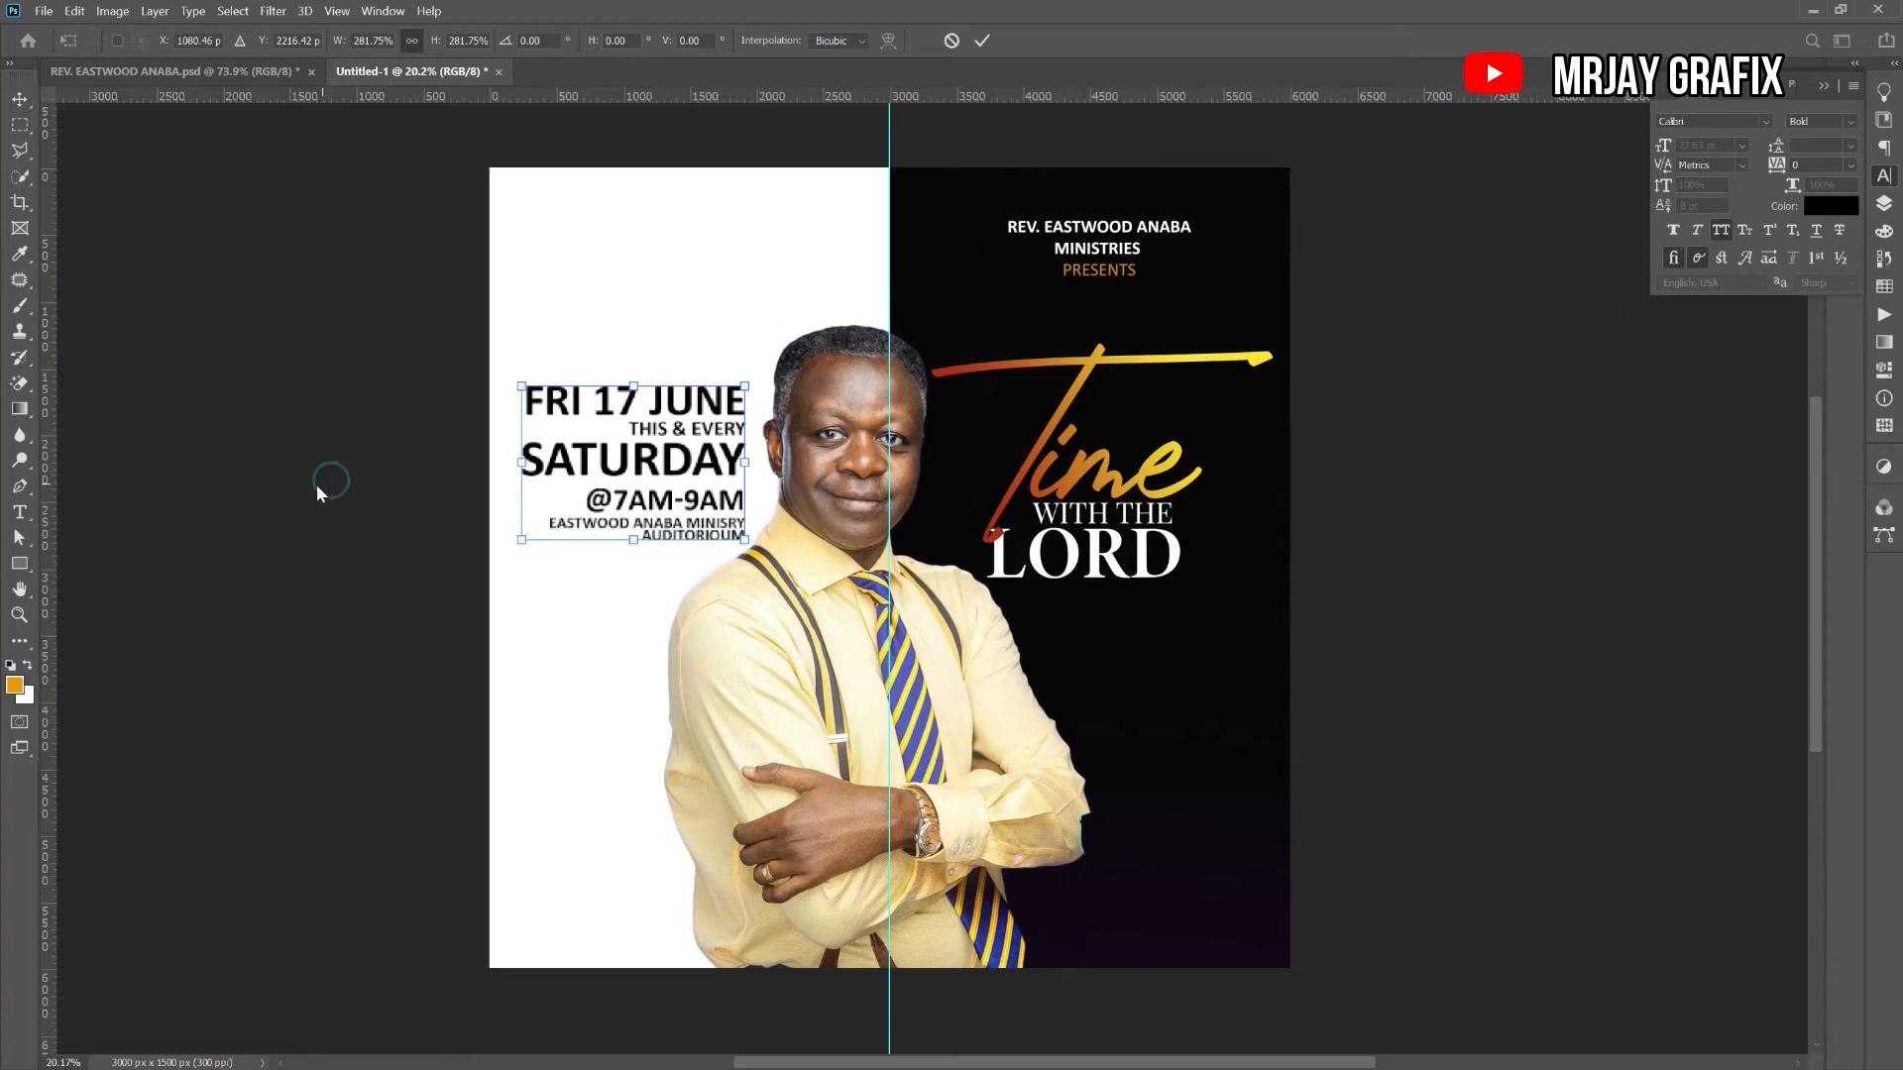
key("Return")
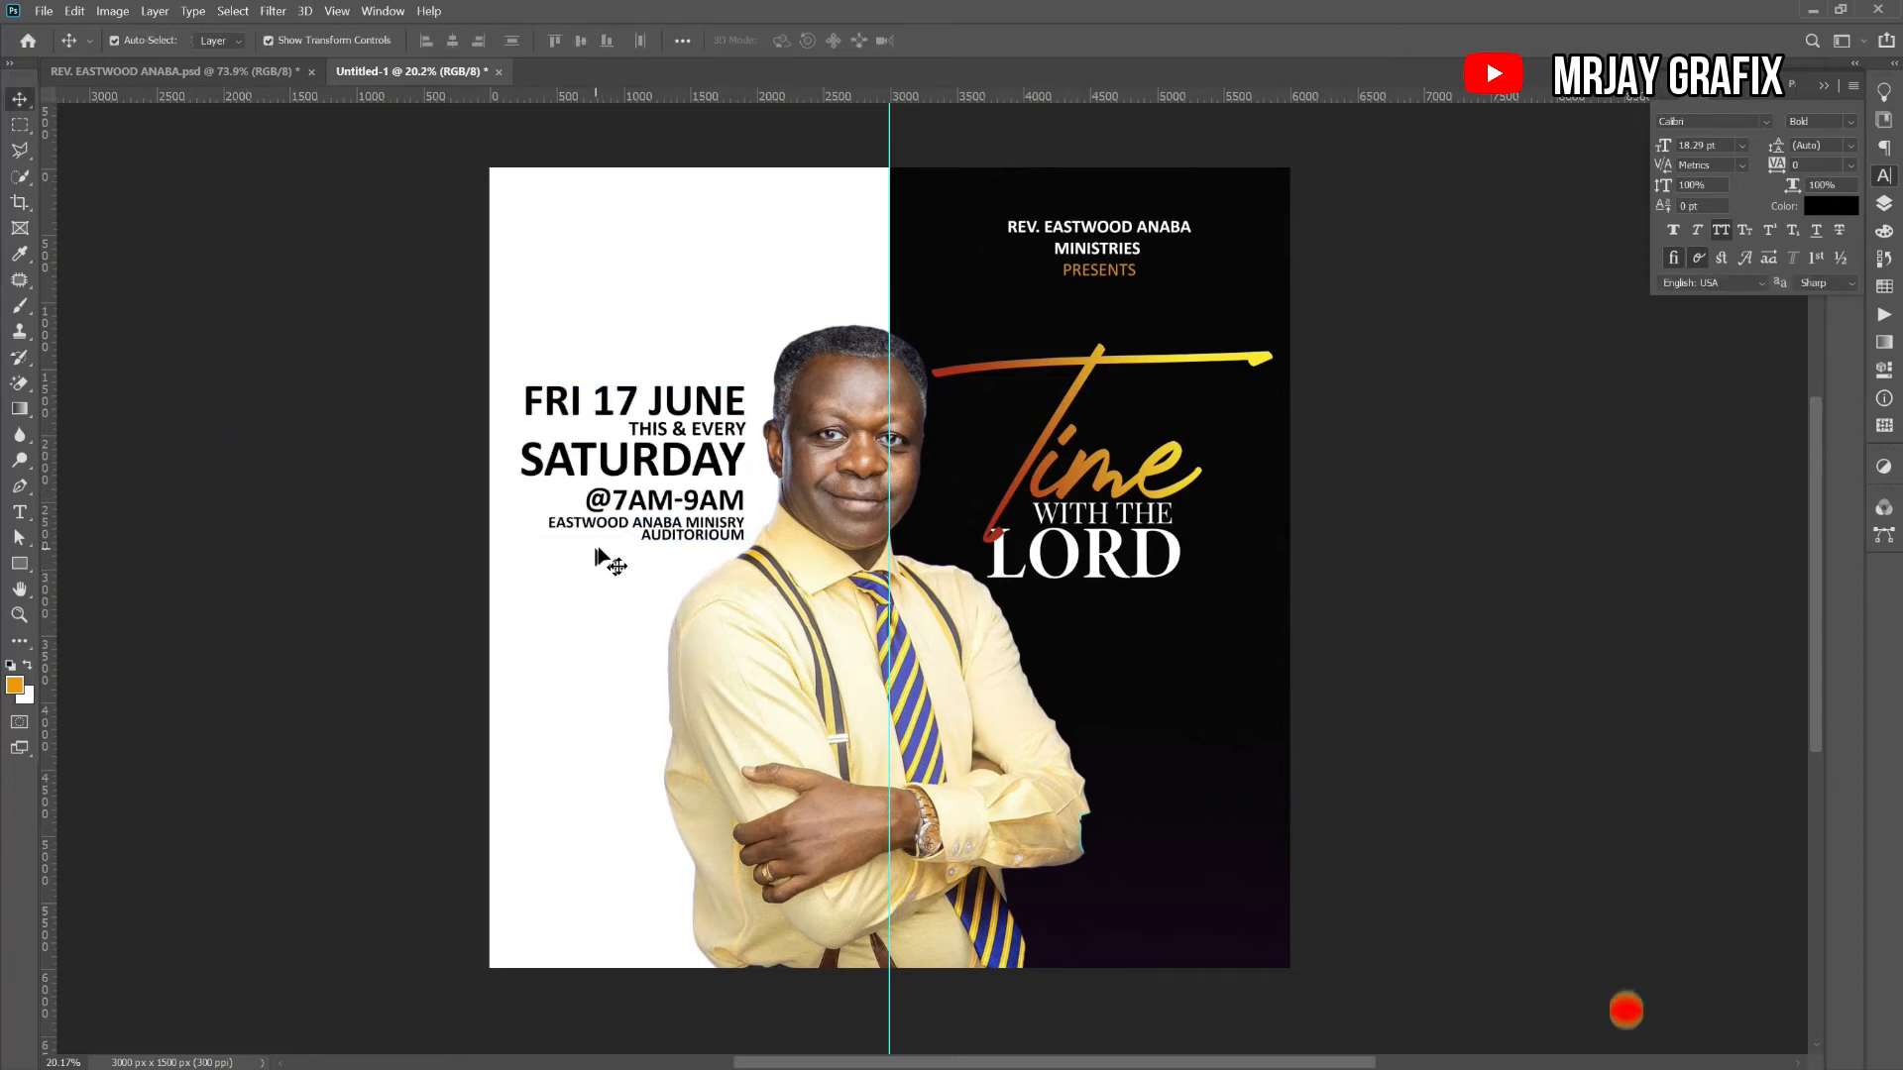
scroll(601, 547, "up", 1)
left_click(640, 535)
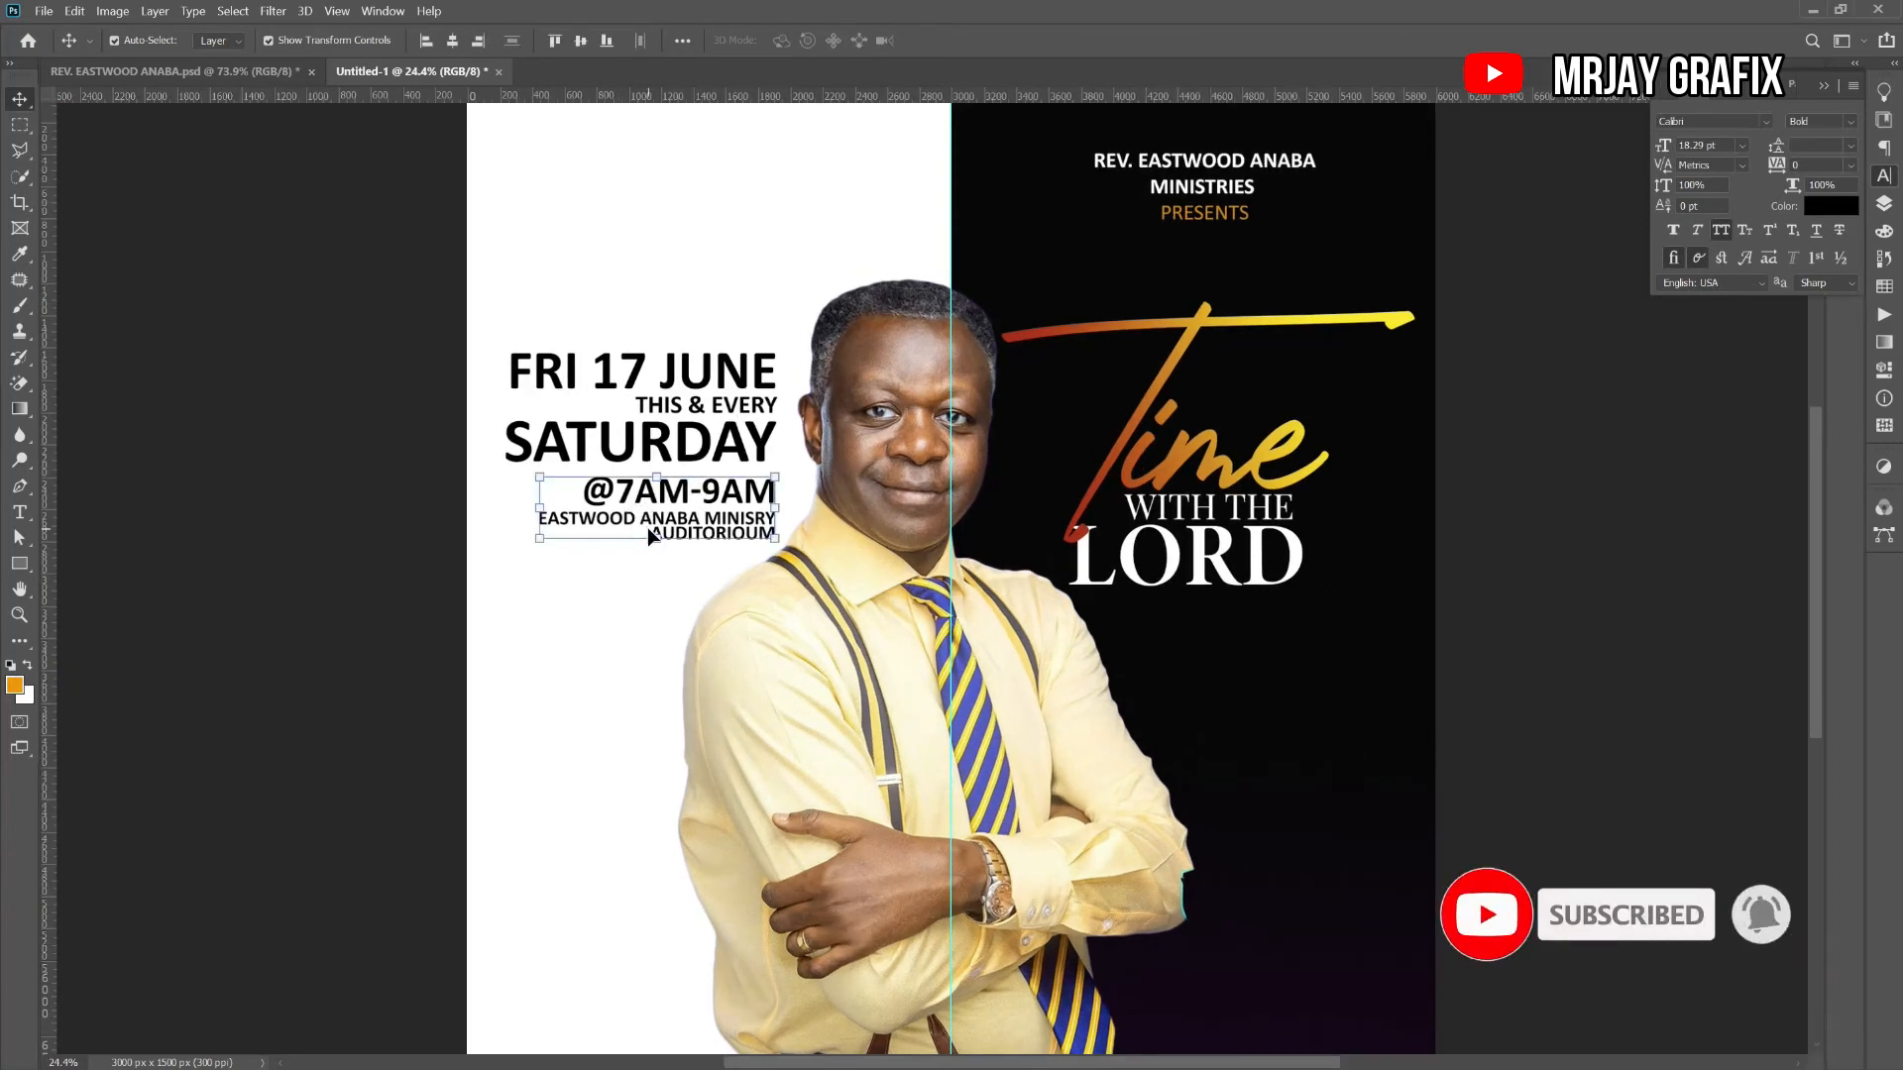
key("Up")
key("Up")
key("Up")
key("Up")
key("Up")
key("Up")
key("Up")
key("Up")
key("Up")
key("Up")
key("Up")
key("Up")
key("Up")
key("Up")
key("Up")
key("Up")
key("Up")
key("Up")
key("Up")
key("Up")
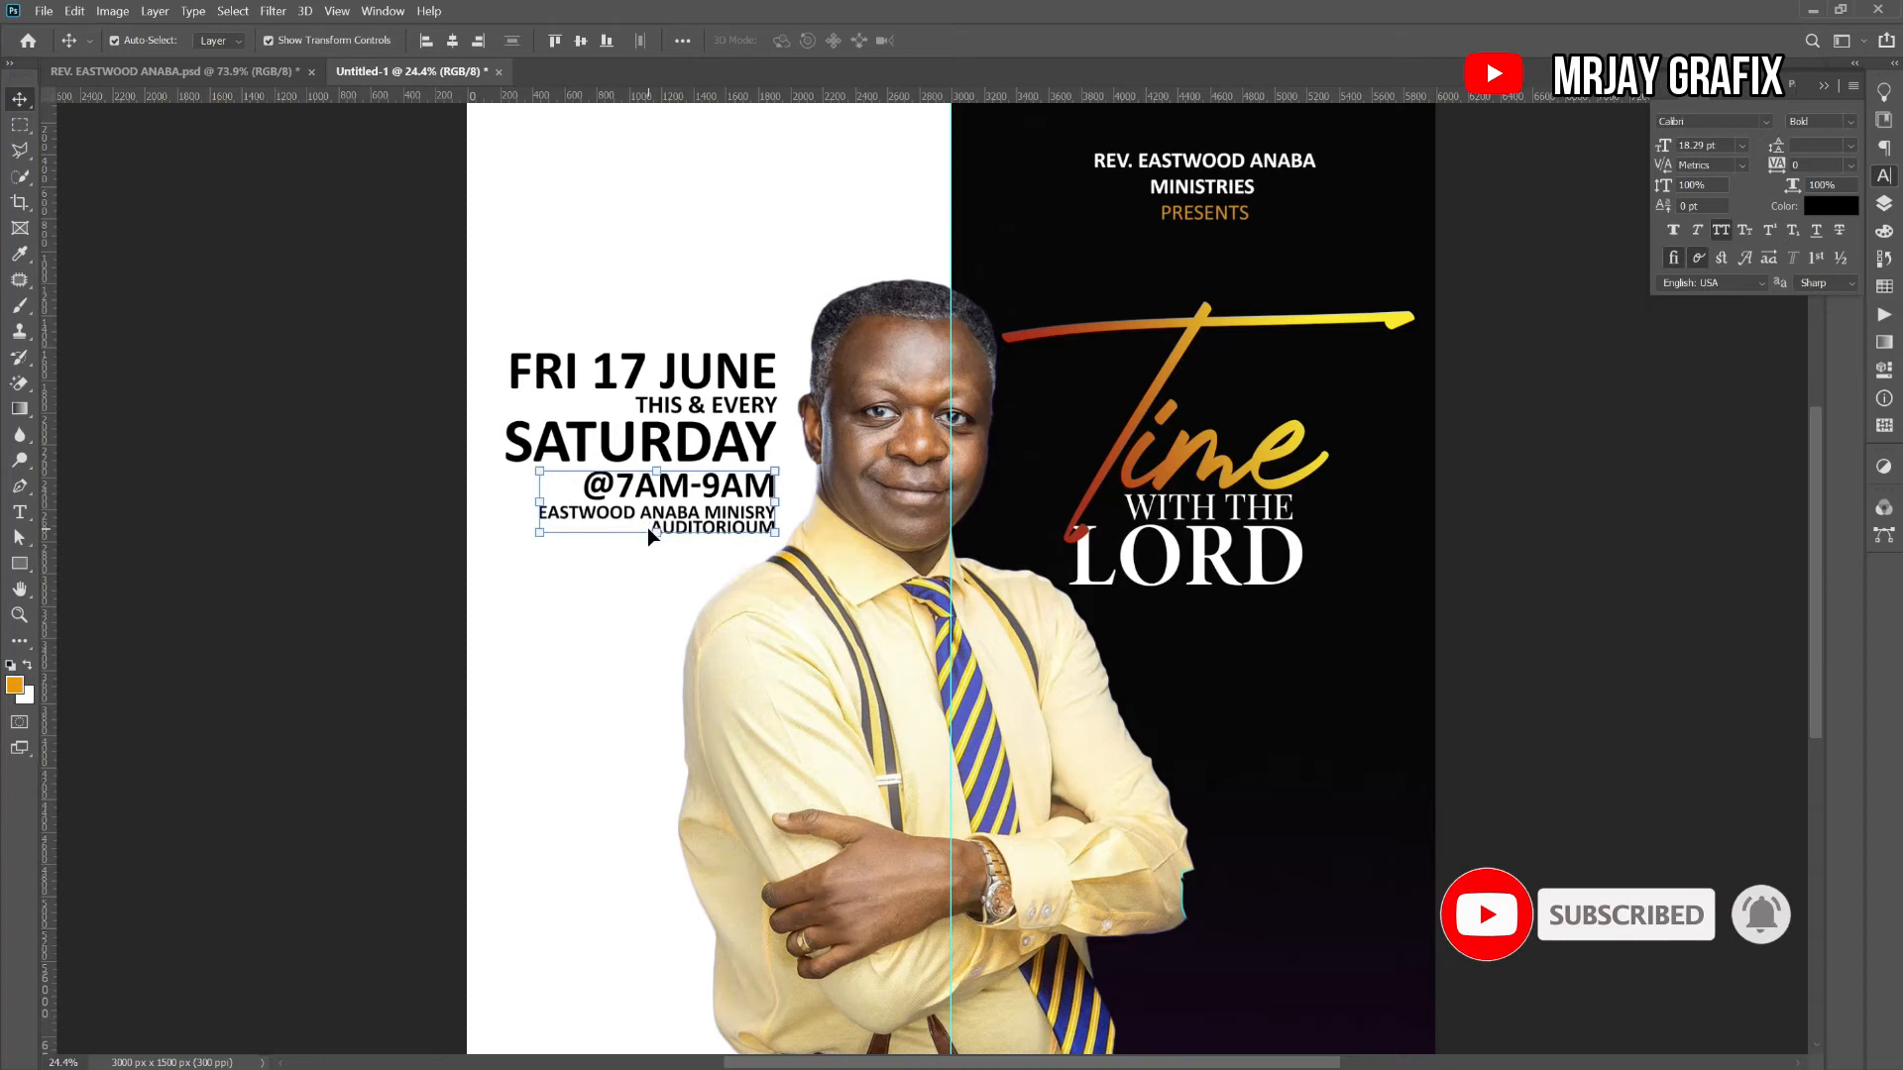
- Lower the opacity of the "FRI 17 JUNE" and "THIS & EVERY" text, making "THIS & EVERY" the lighter of the two
left_click(709, 366)
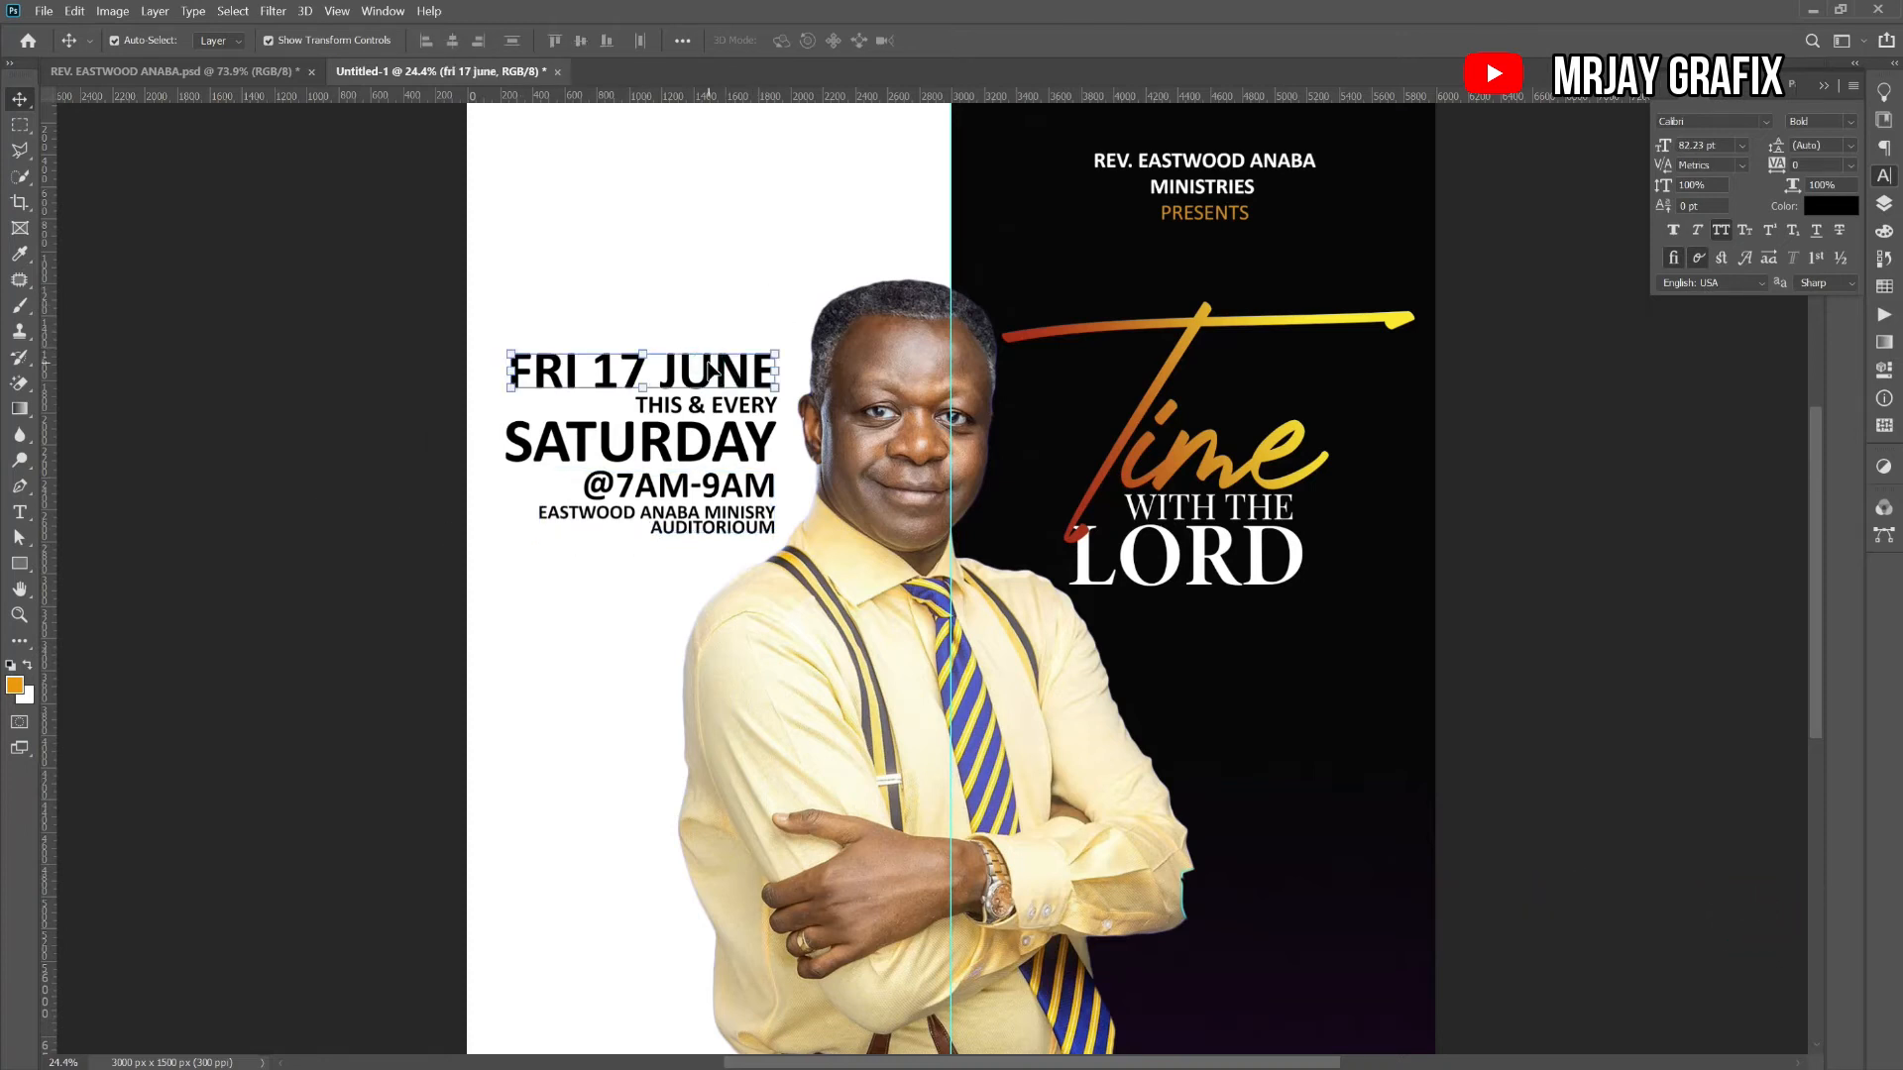
left_click(412, 357)
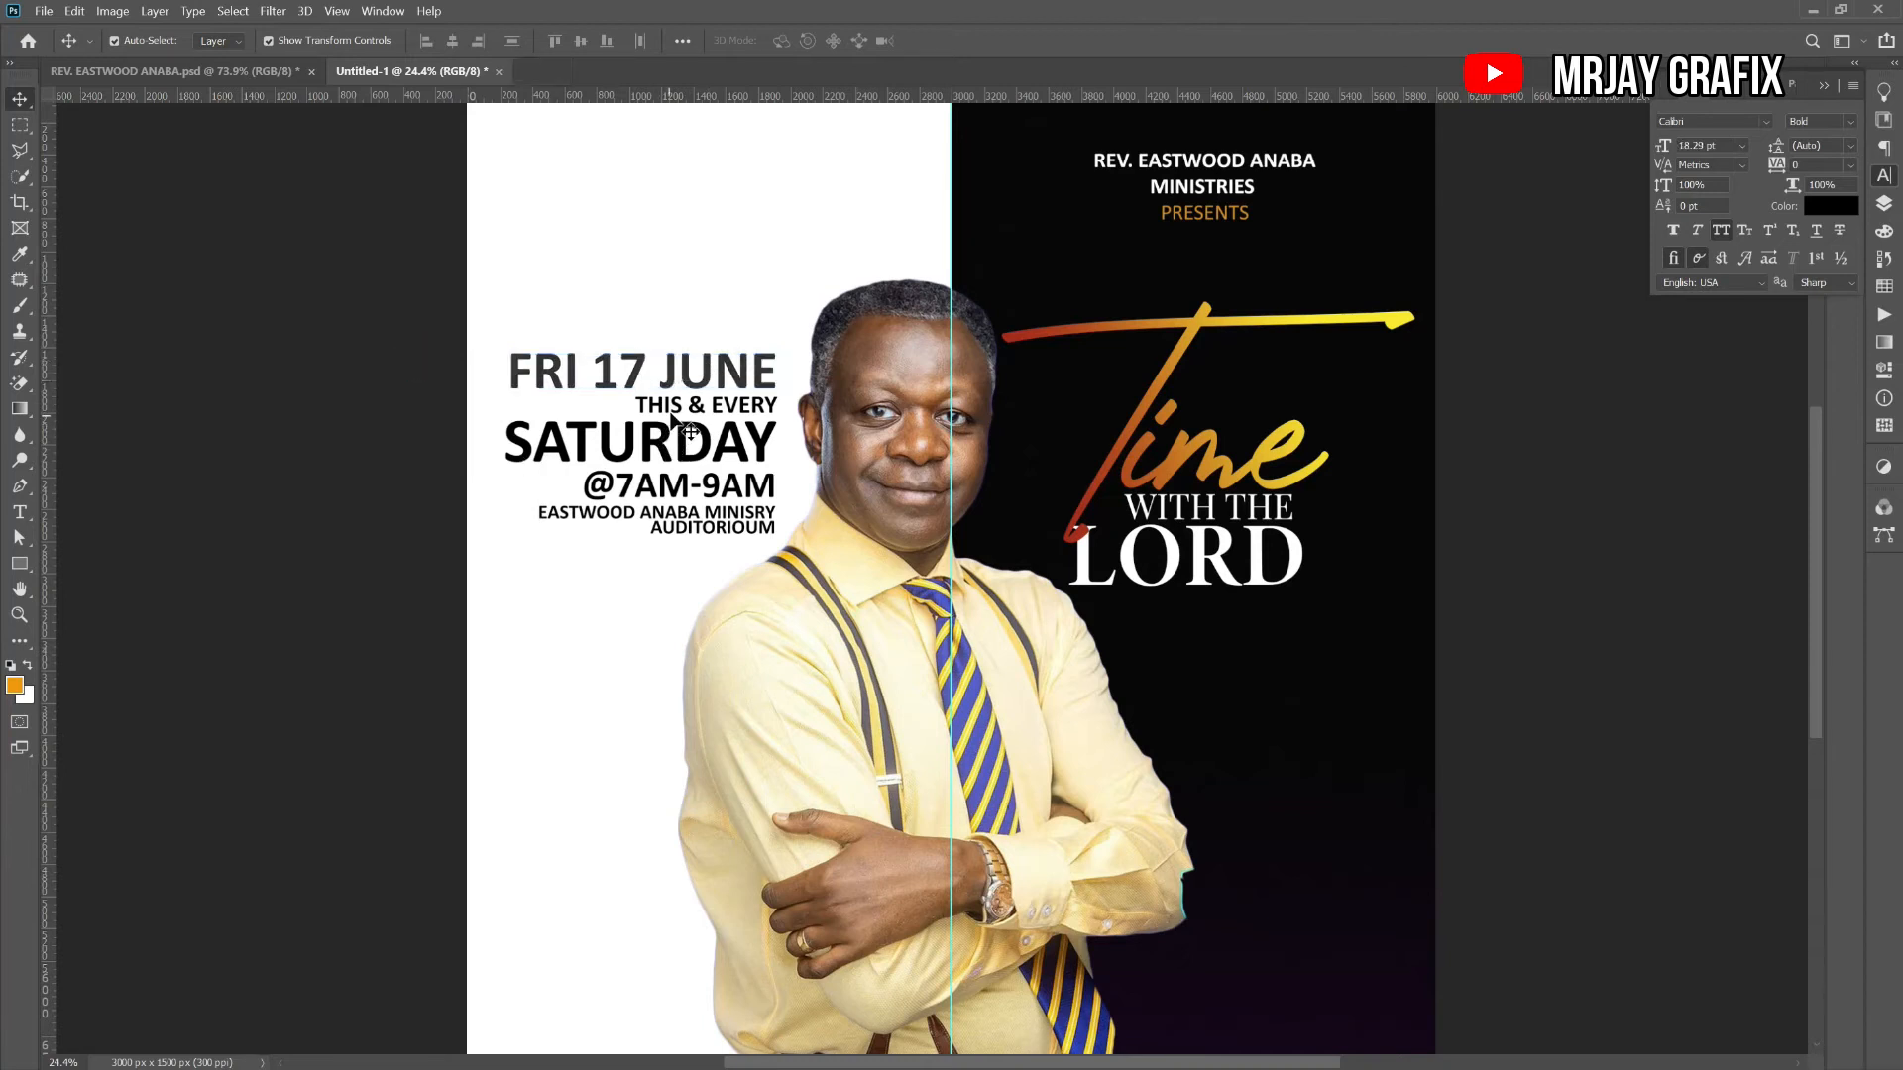
left_click(676, 417)
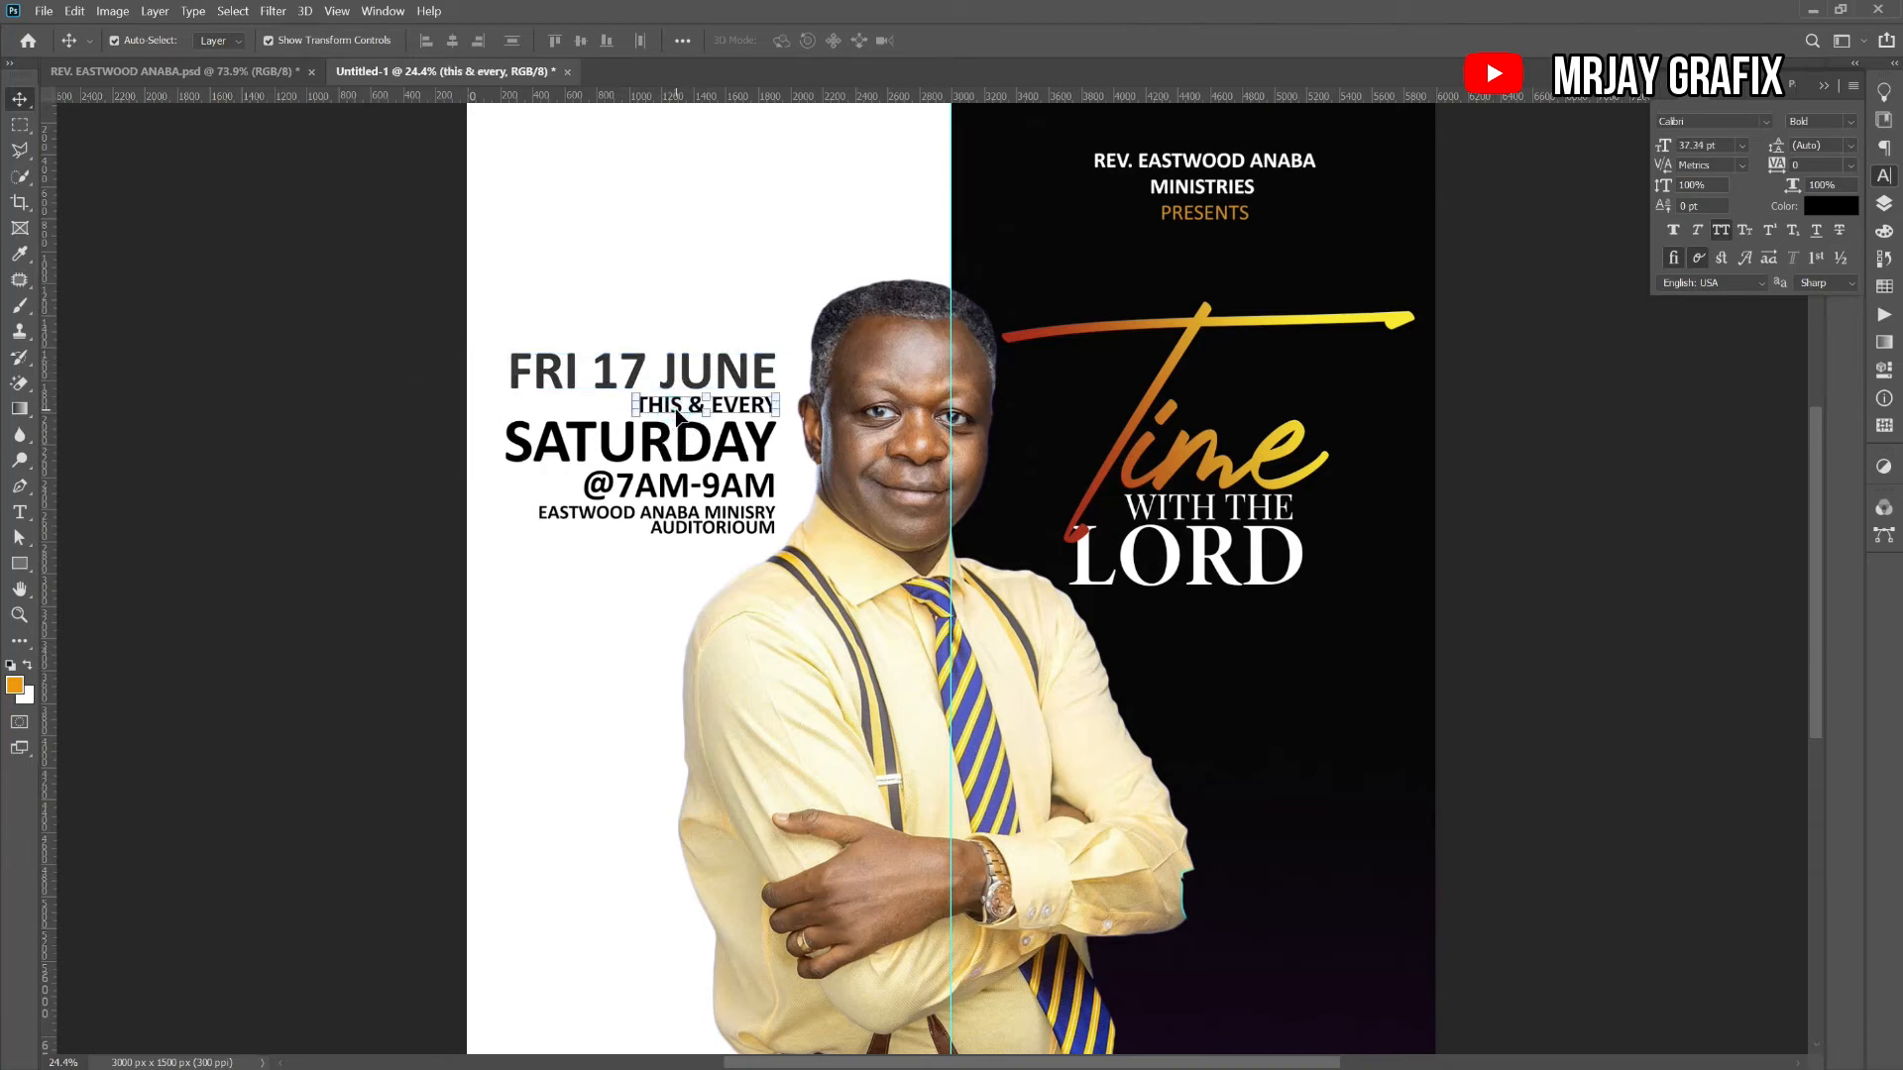
left_click(327, 461)
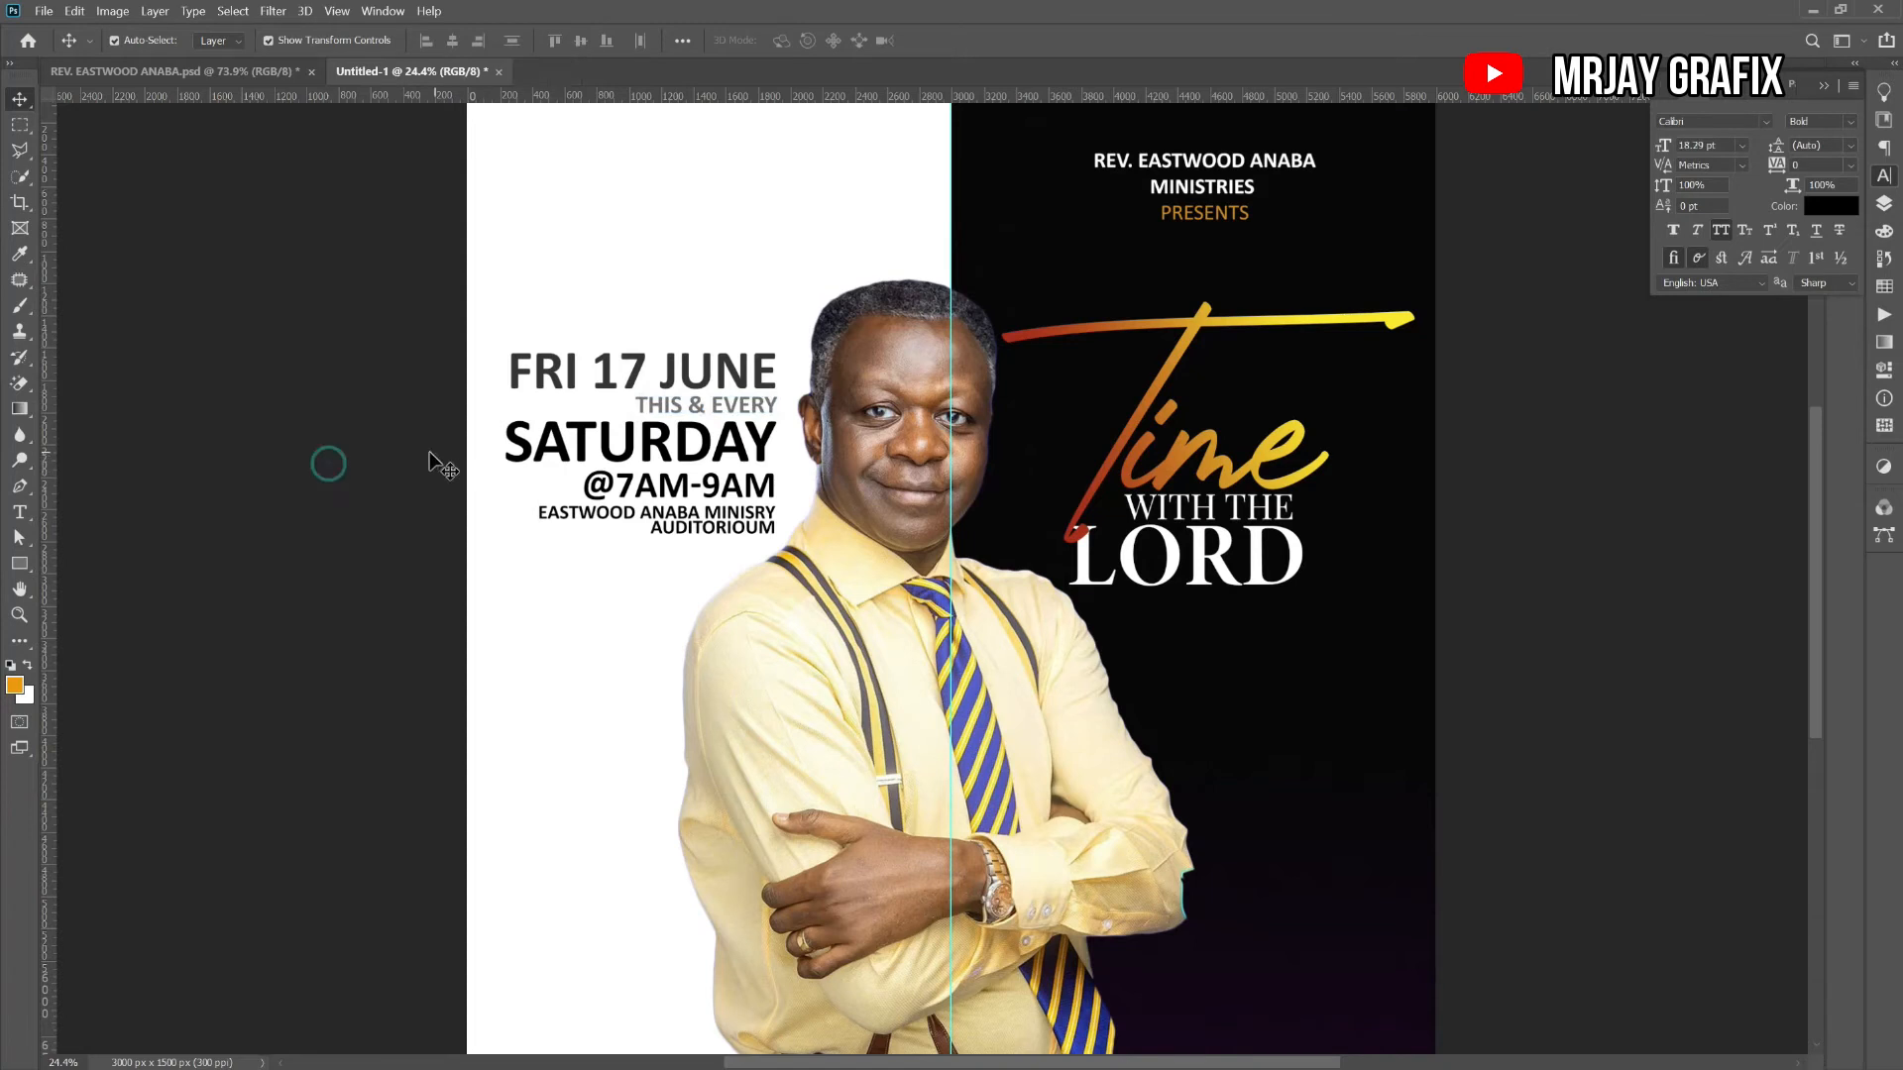
left_click(518, 462)
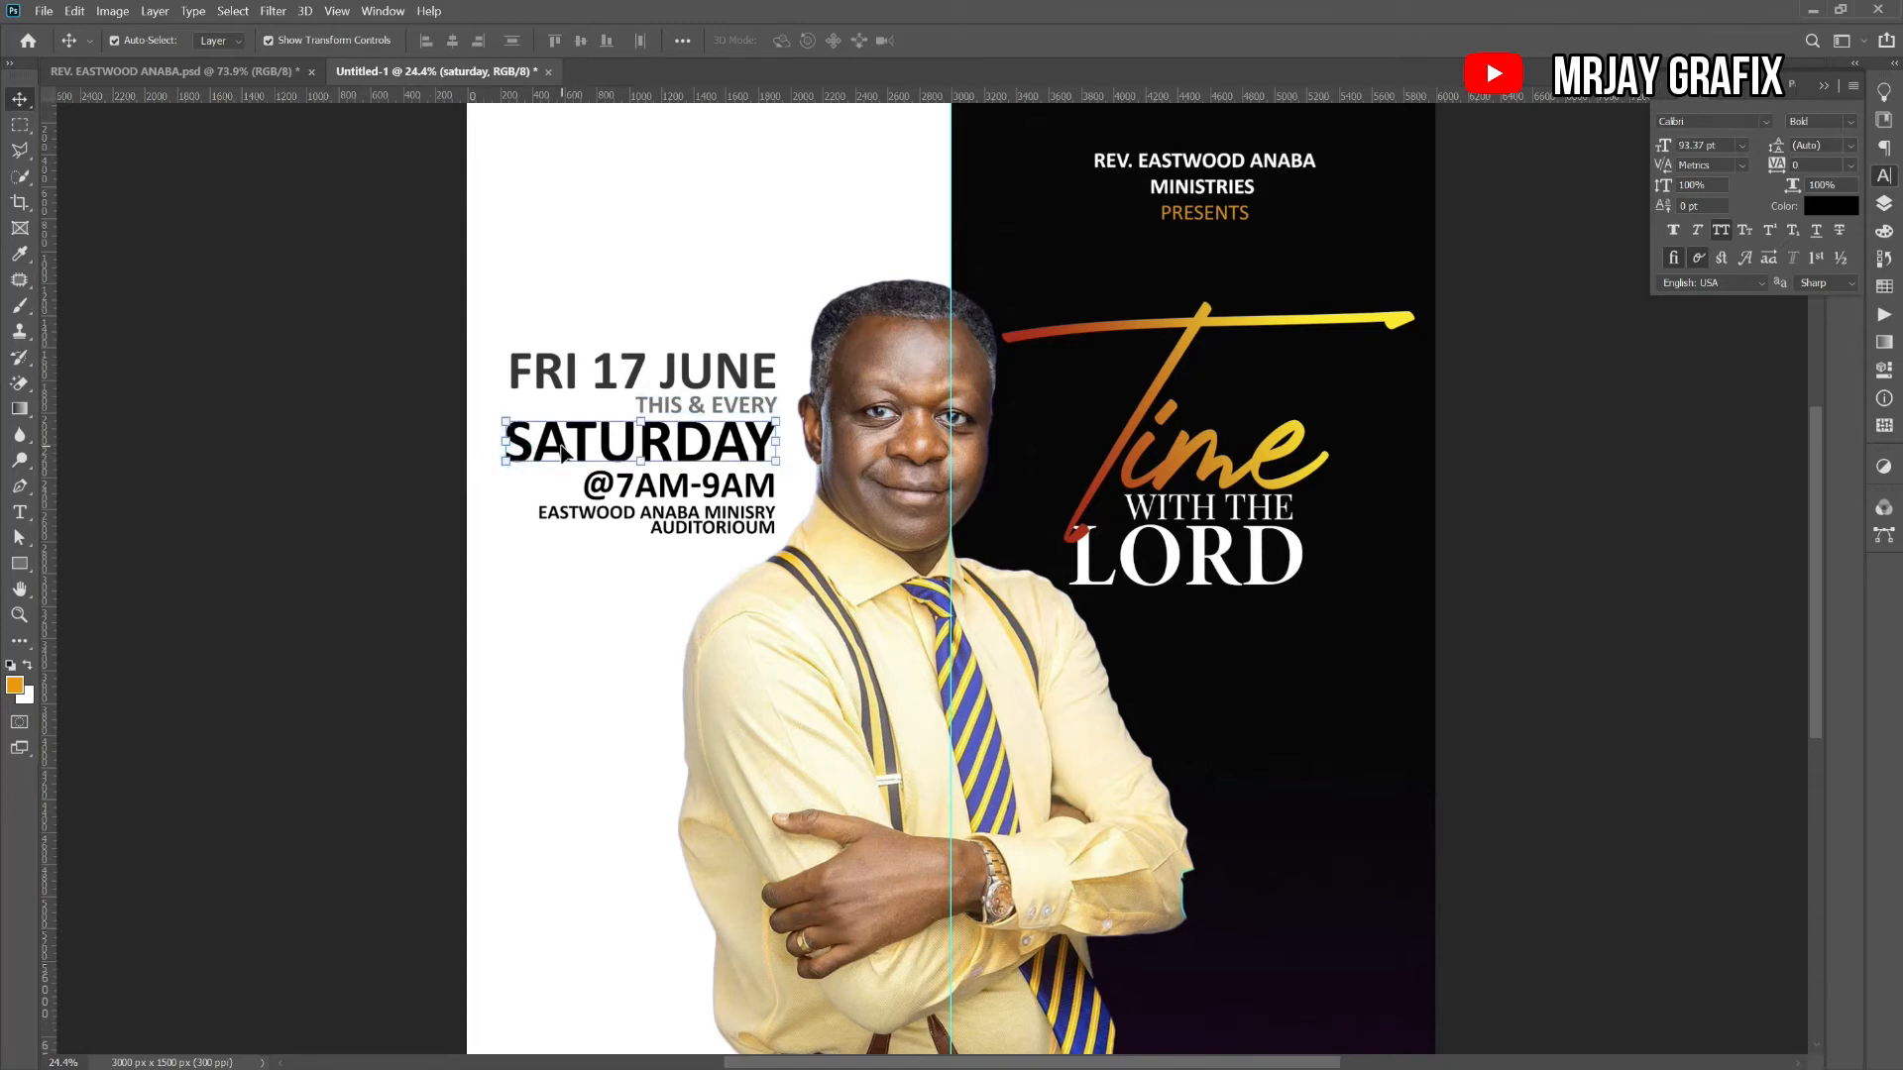
key("7")
left_click(427, 595)
left_click(626, 502)
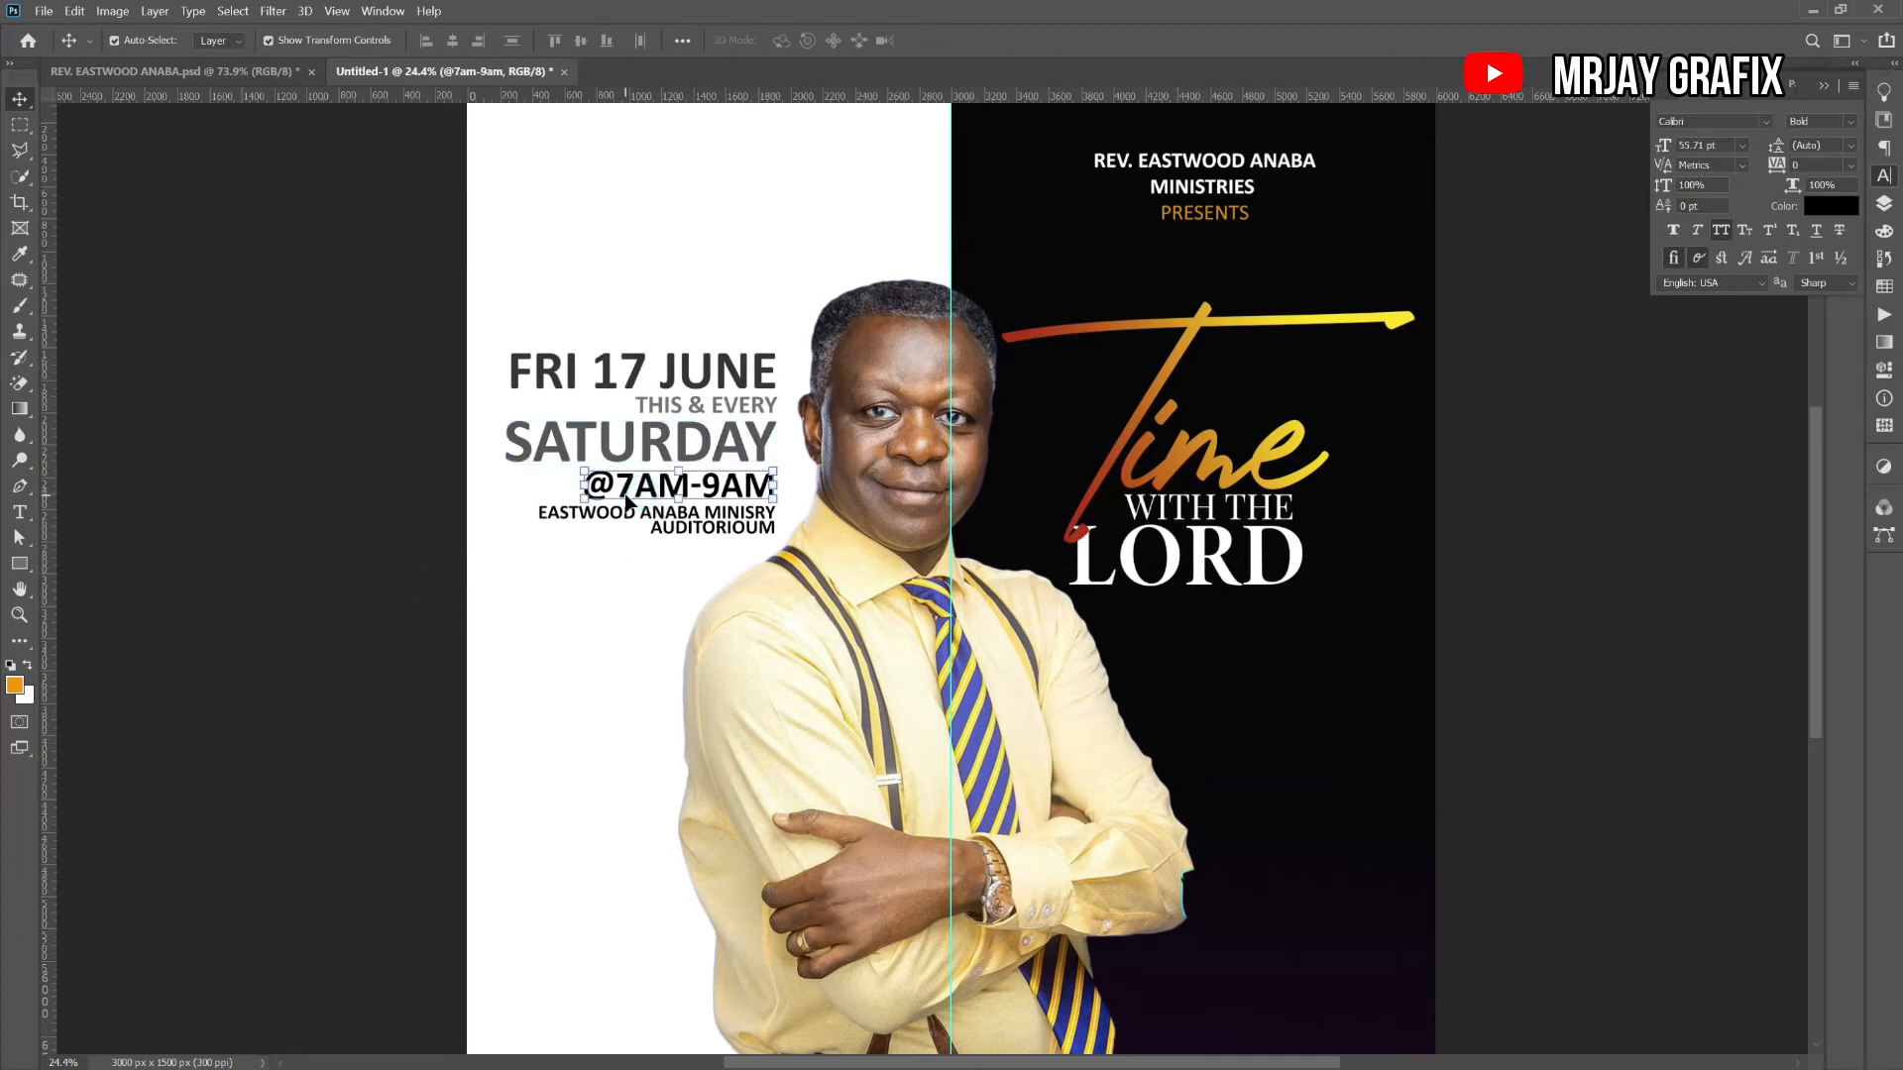
key("7")
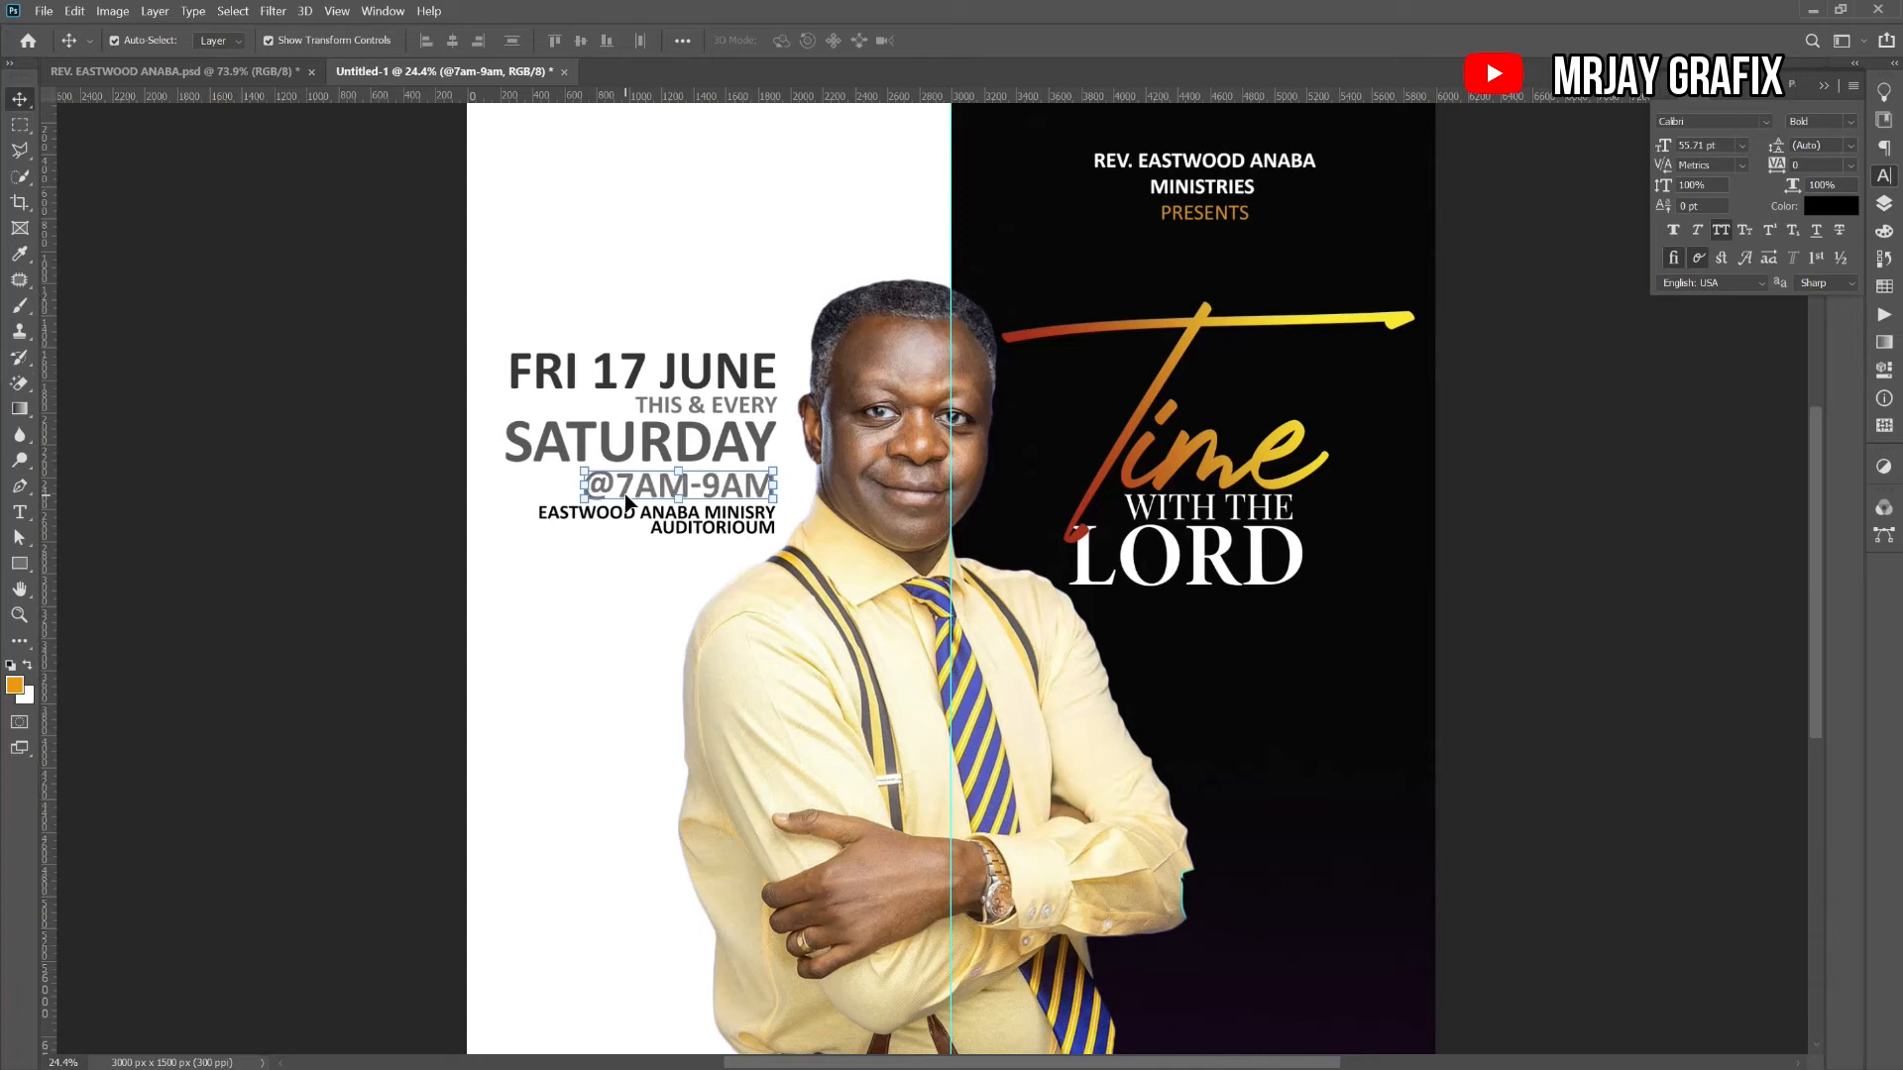
- Move the venue text slightly up towards the time line and reduce its opacity to 70%
left_click(642, 555)
left_click_drag(691, 522, 684, 522)
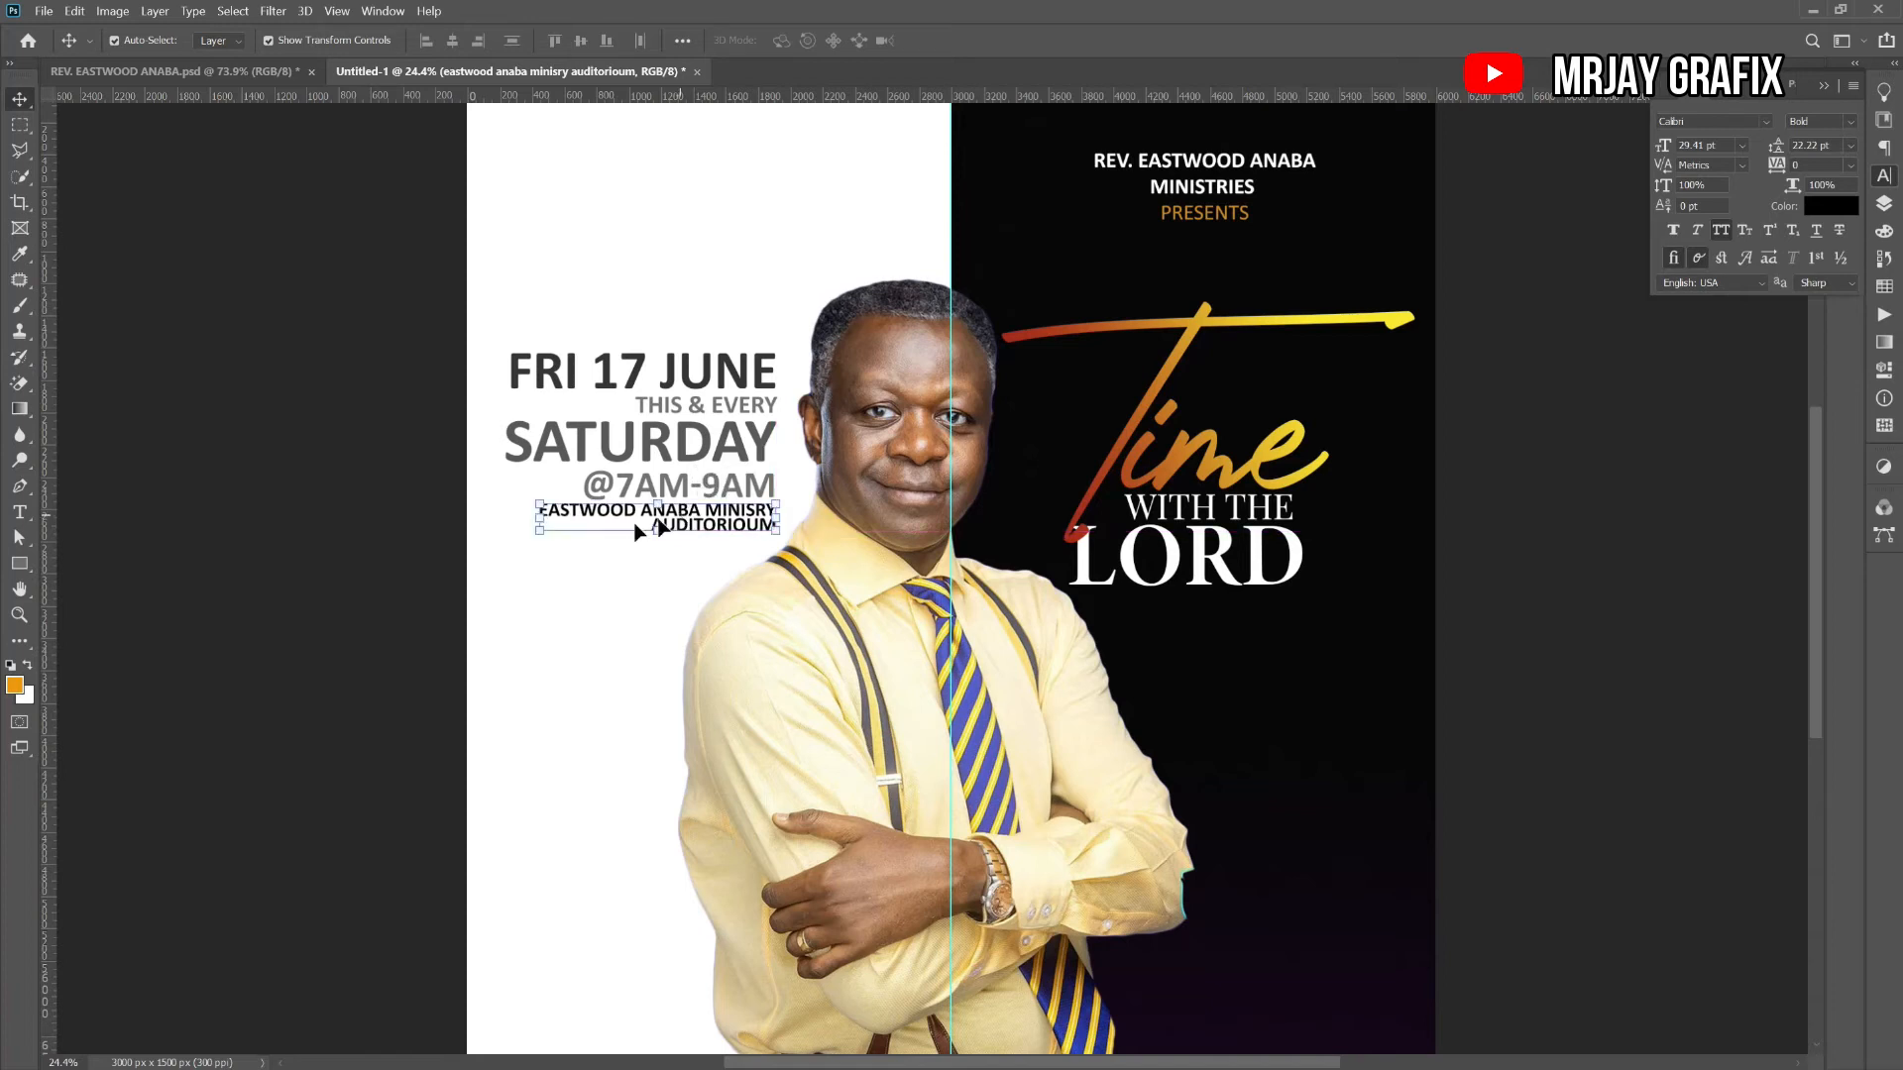
left_click(712, 487)
left_click(599, 566)
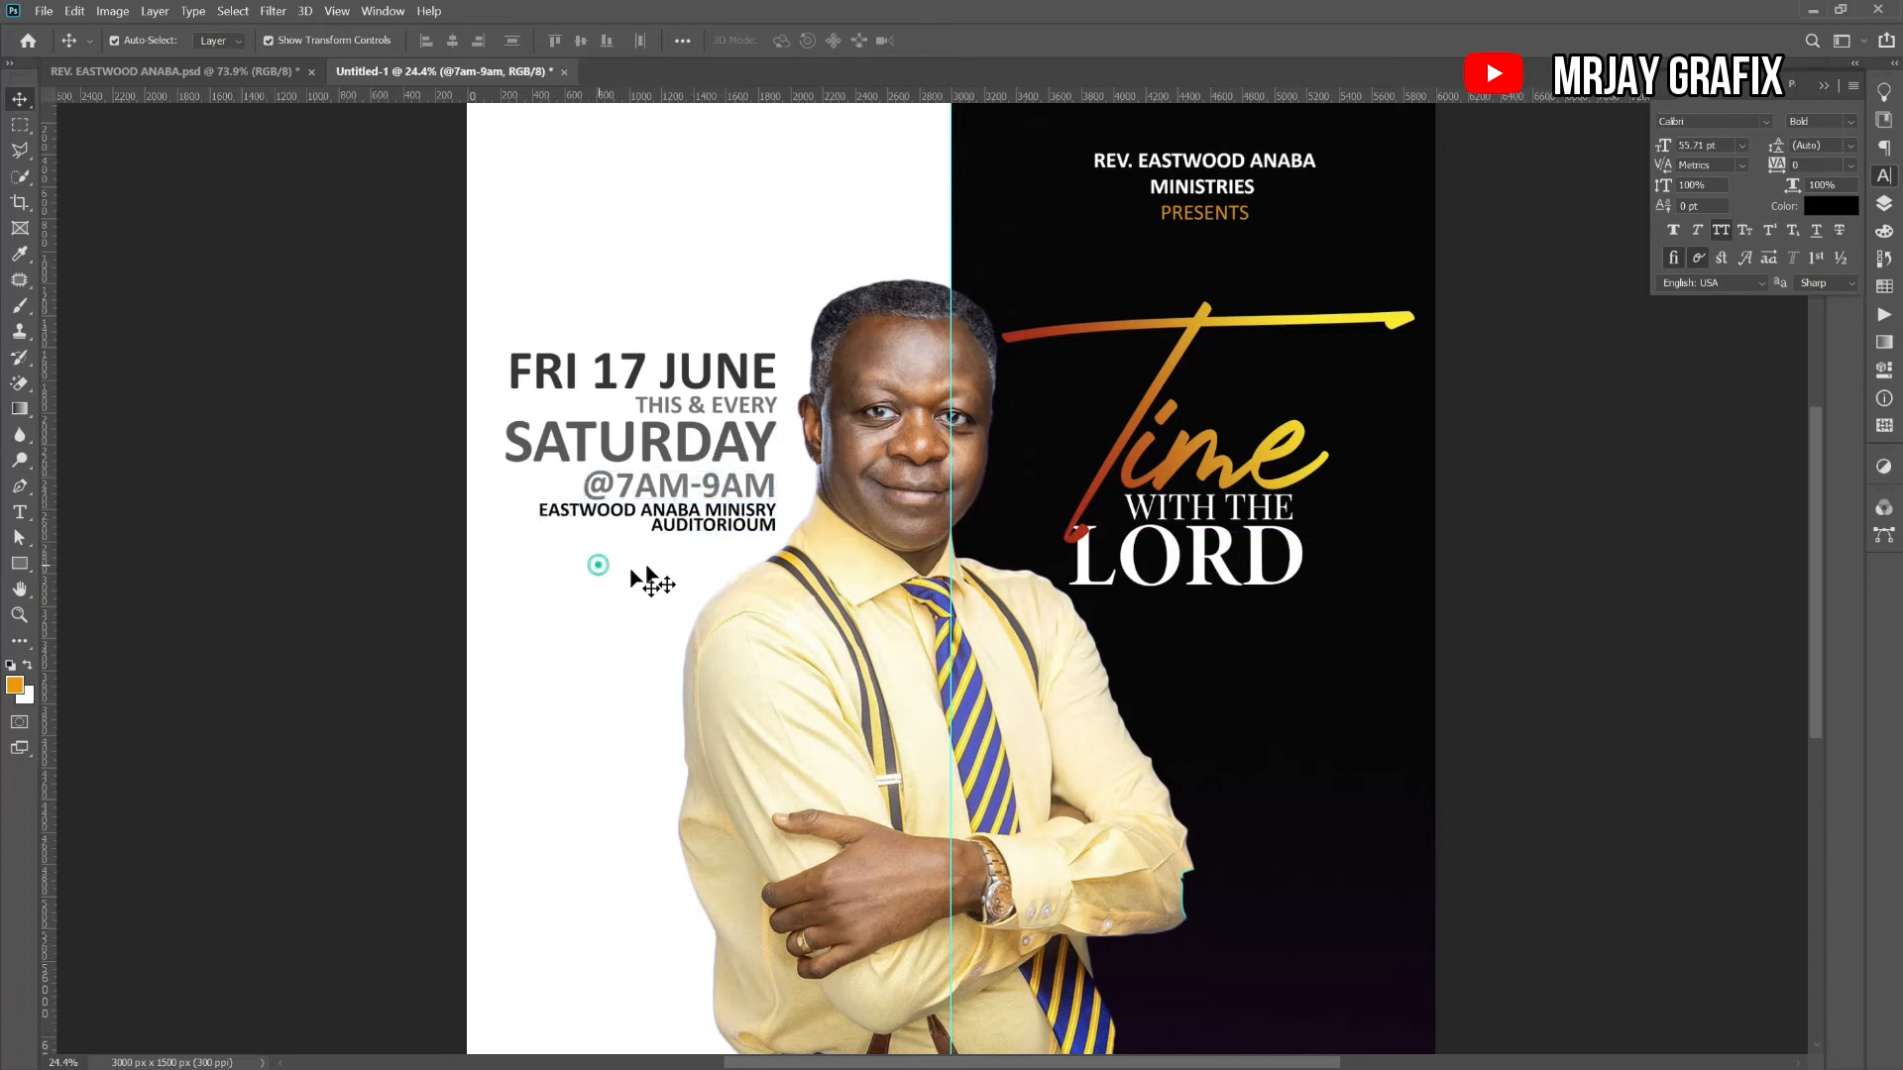
left_click_drag(691, 540, 680, 529)
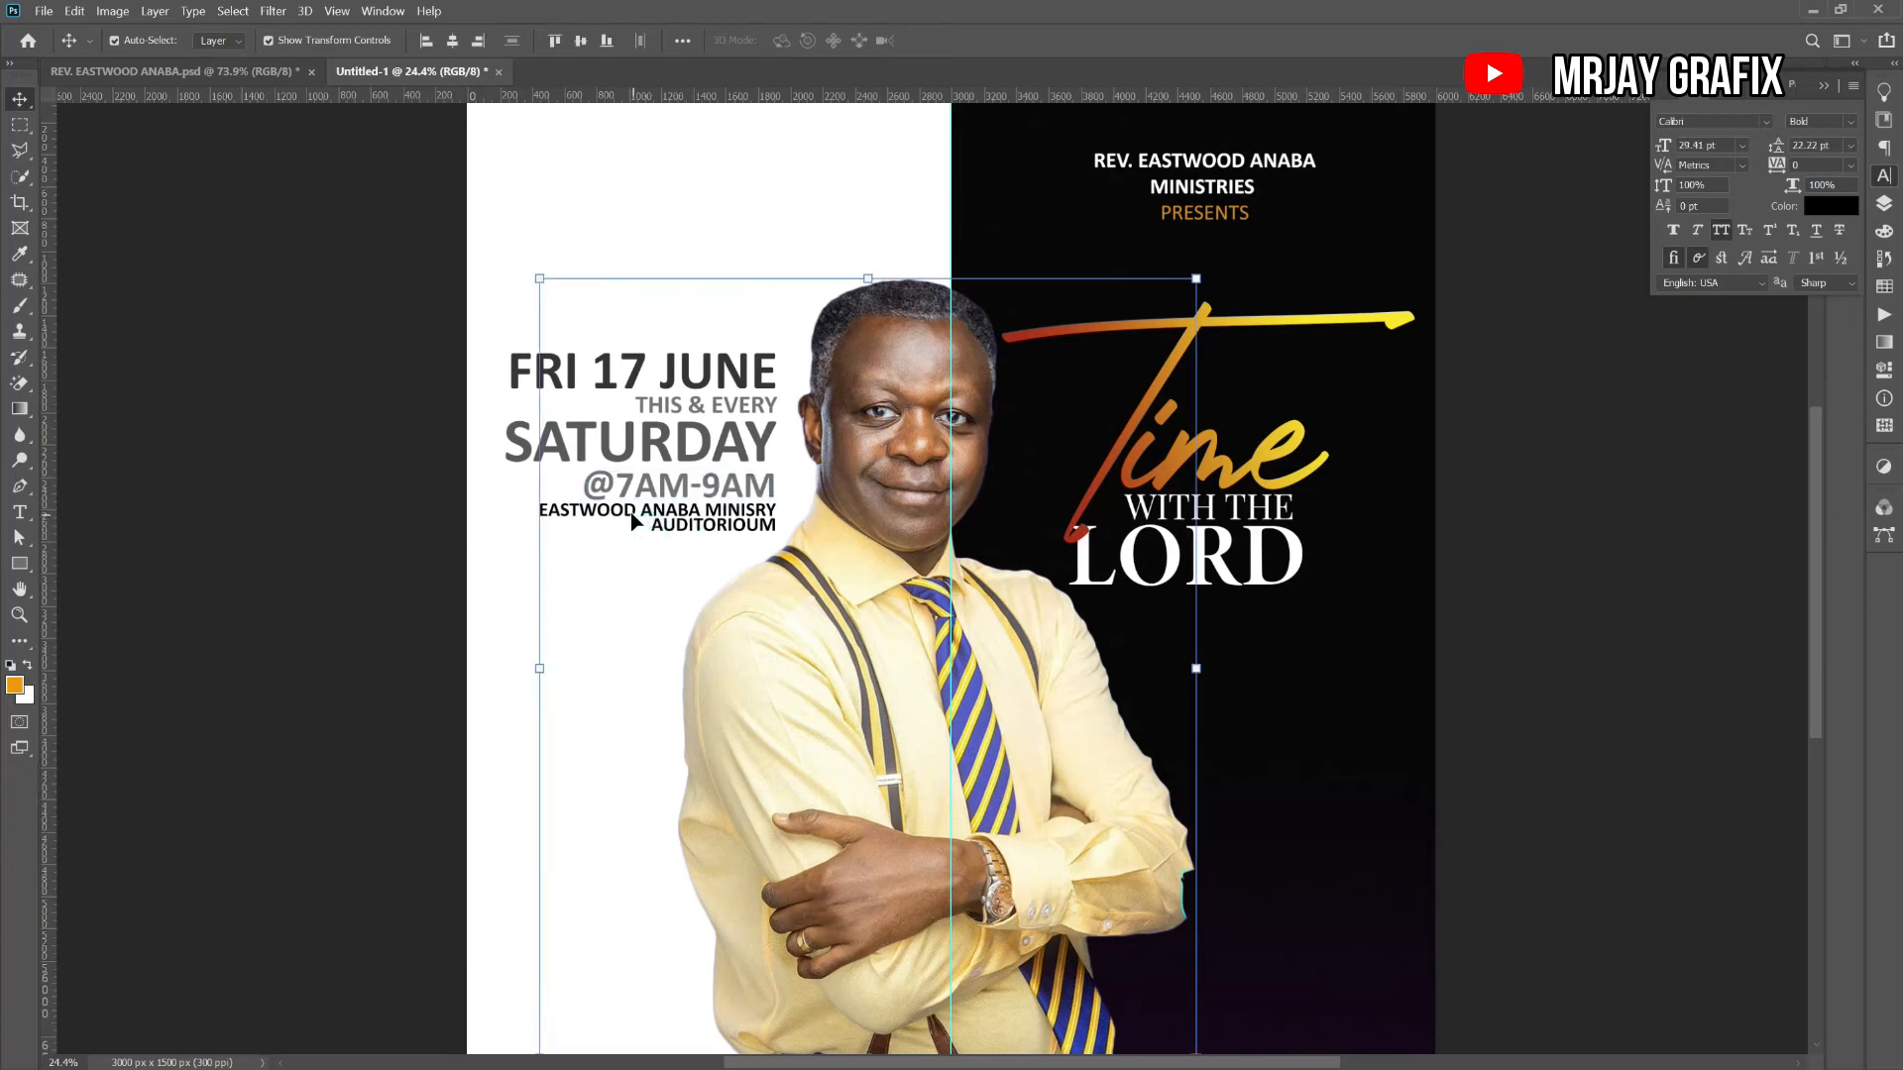
left_click(468, 510)
left_click(652, 512)
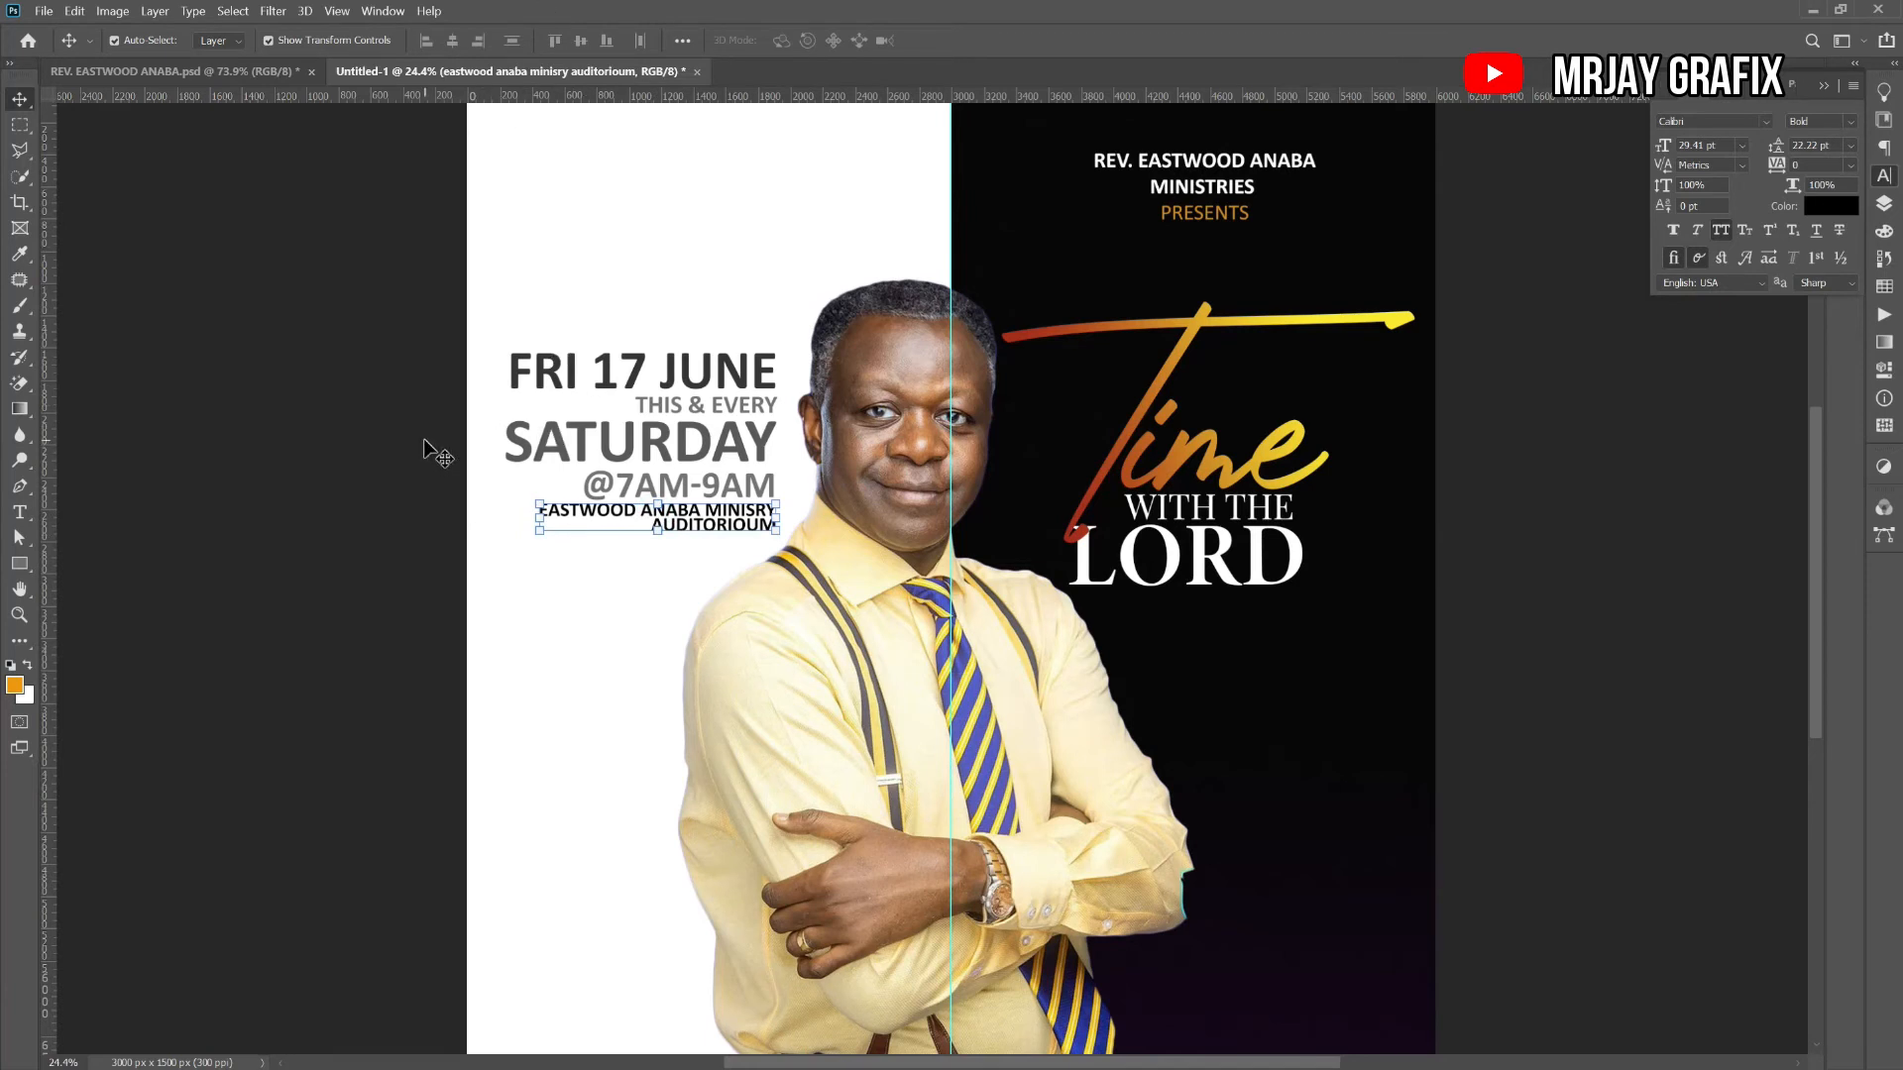
key("7")
left_click(391, 477)
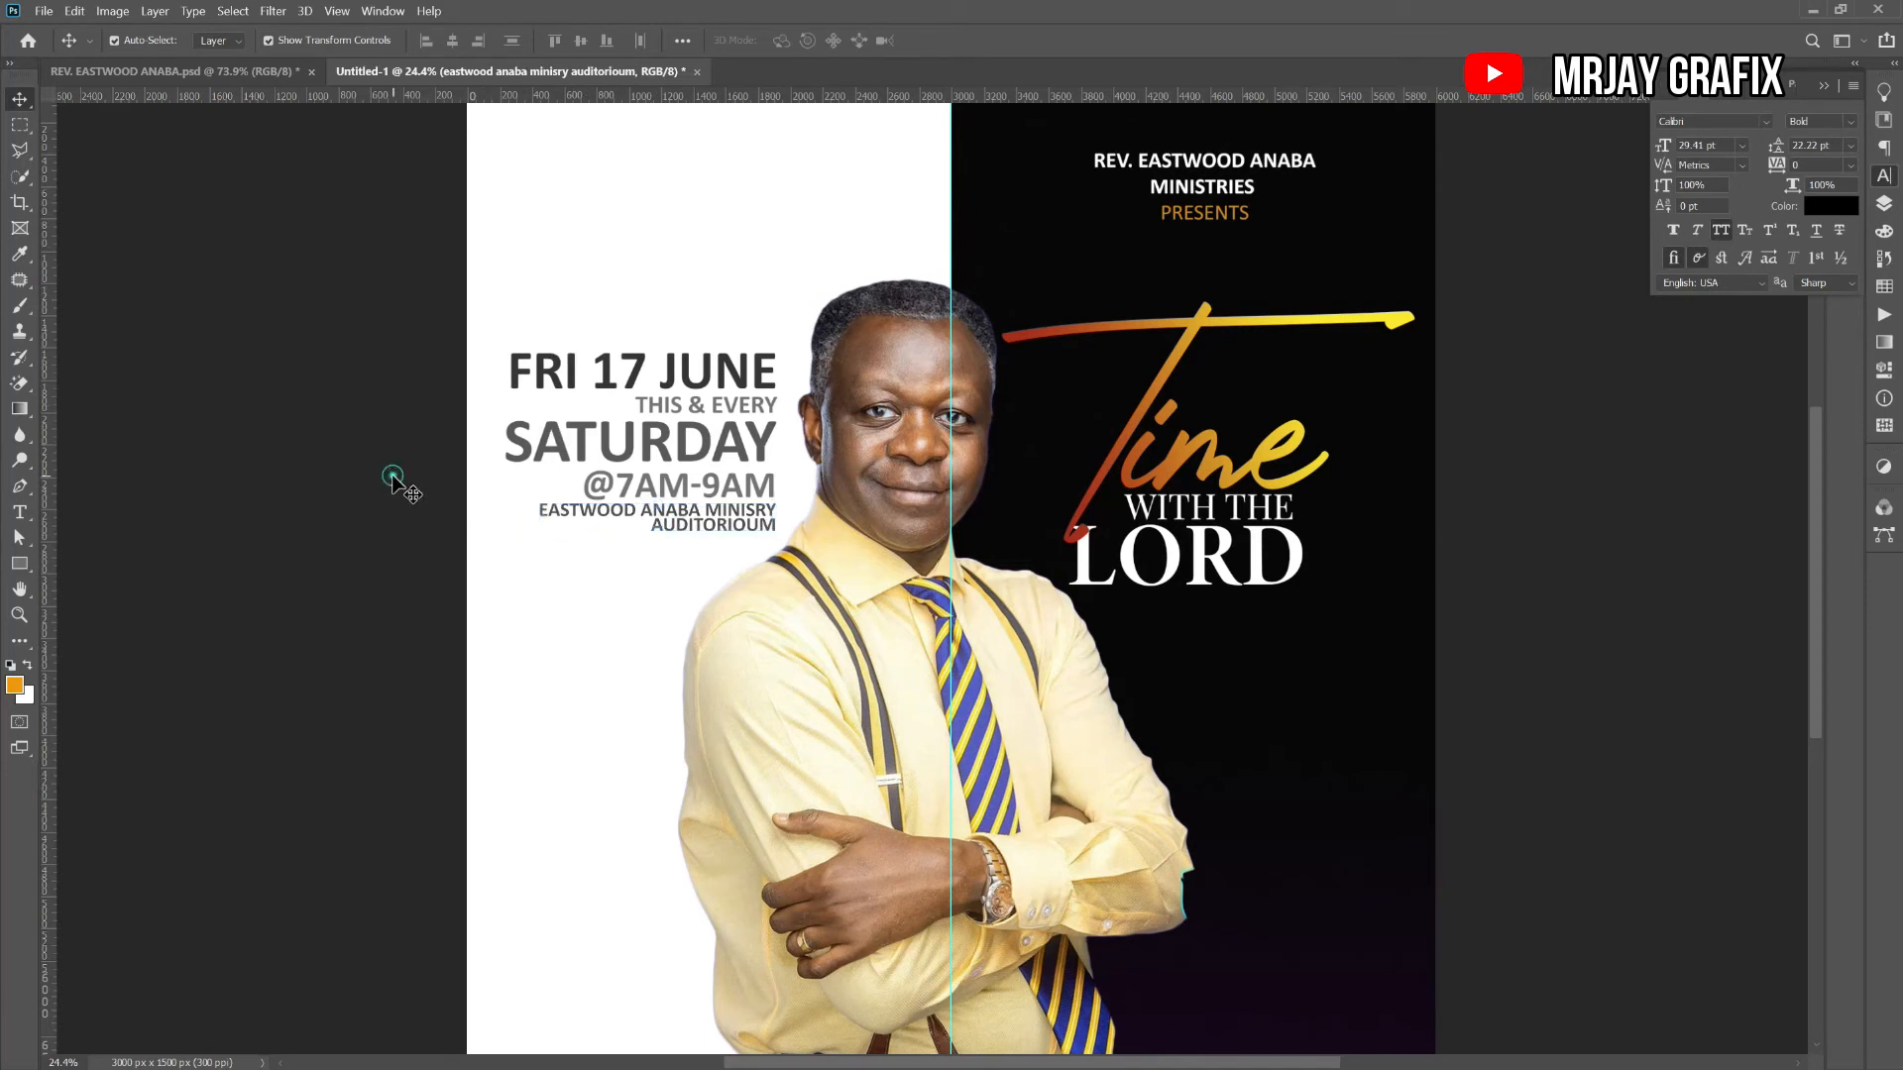
scroll(541, 526, "down", 2)
scroll(523, 553, "up", 1)
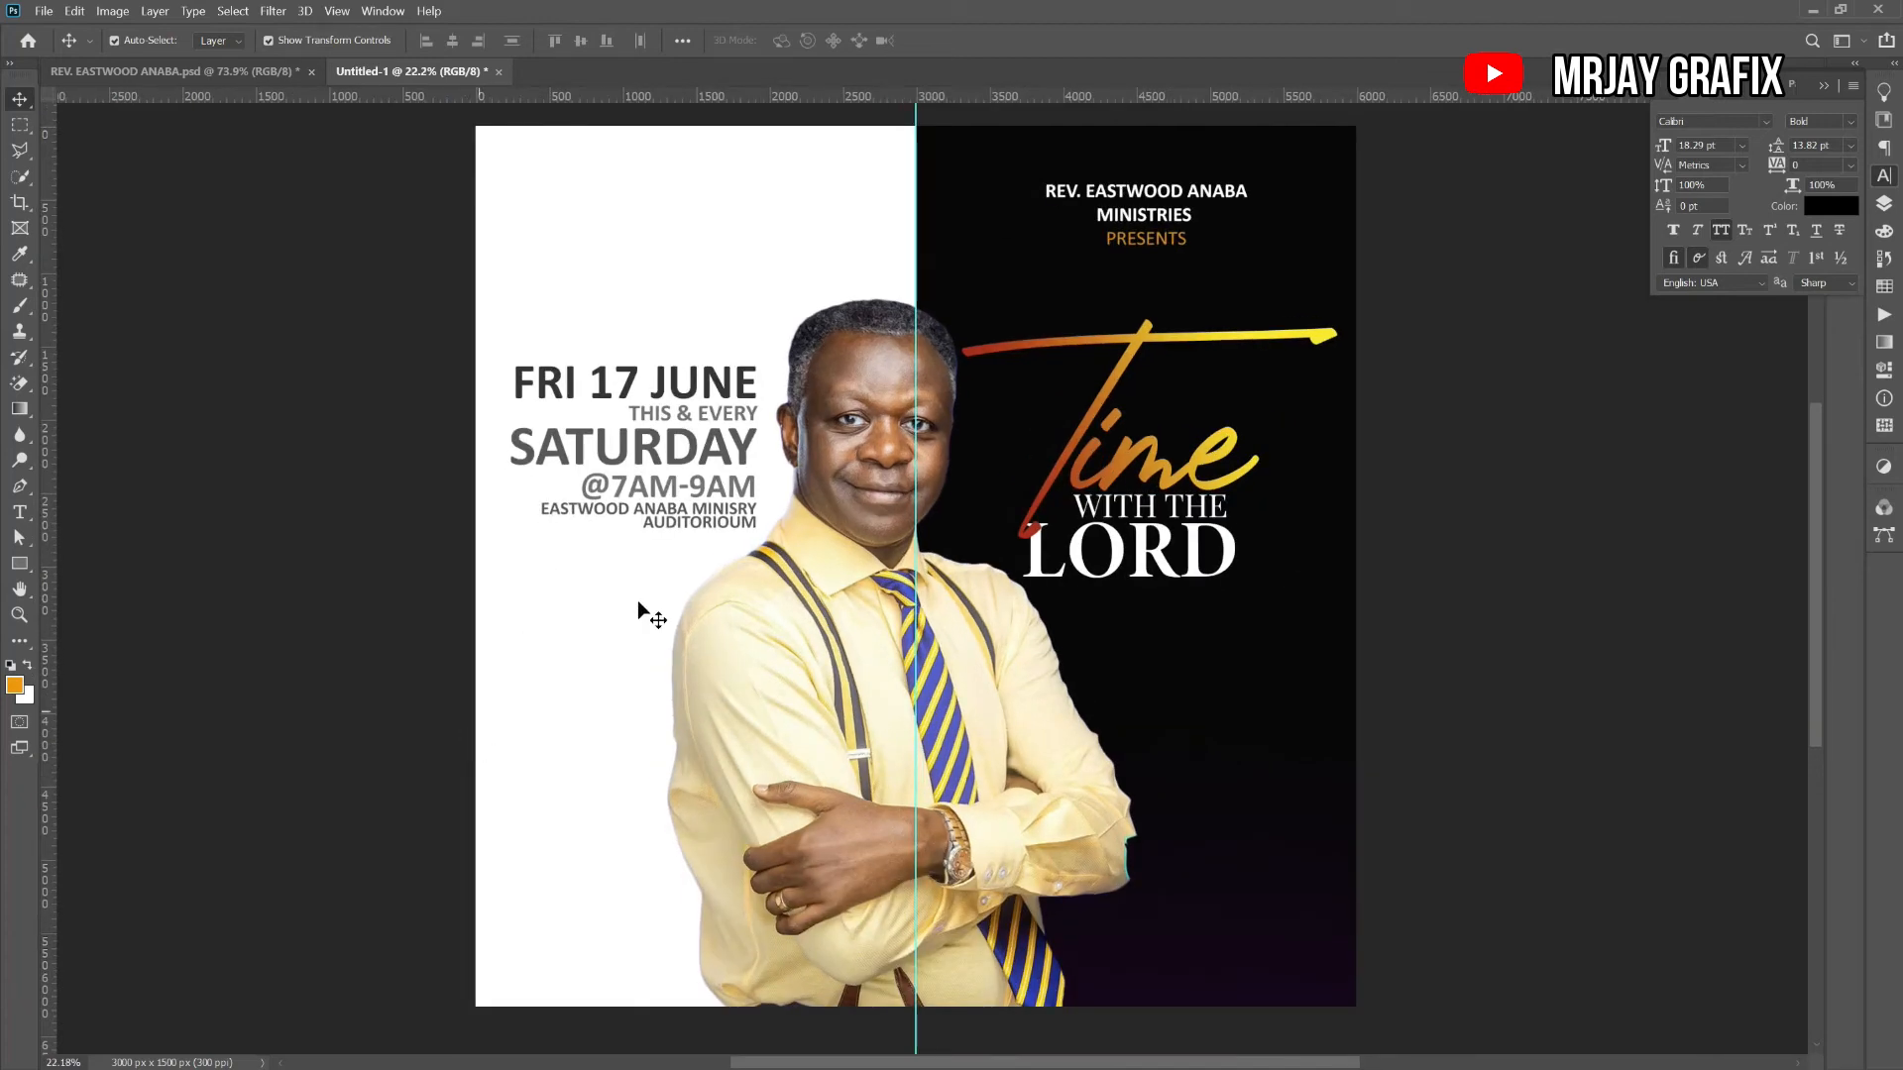
- Open the "31st flyer watchnight" PSD from the 31st folder
left_click(44, 12)
left_click(62, 49)
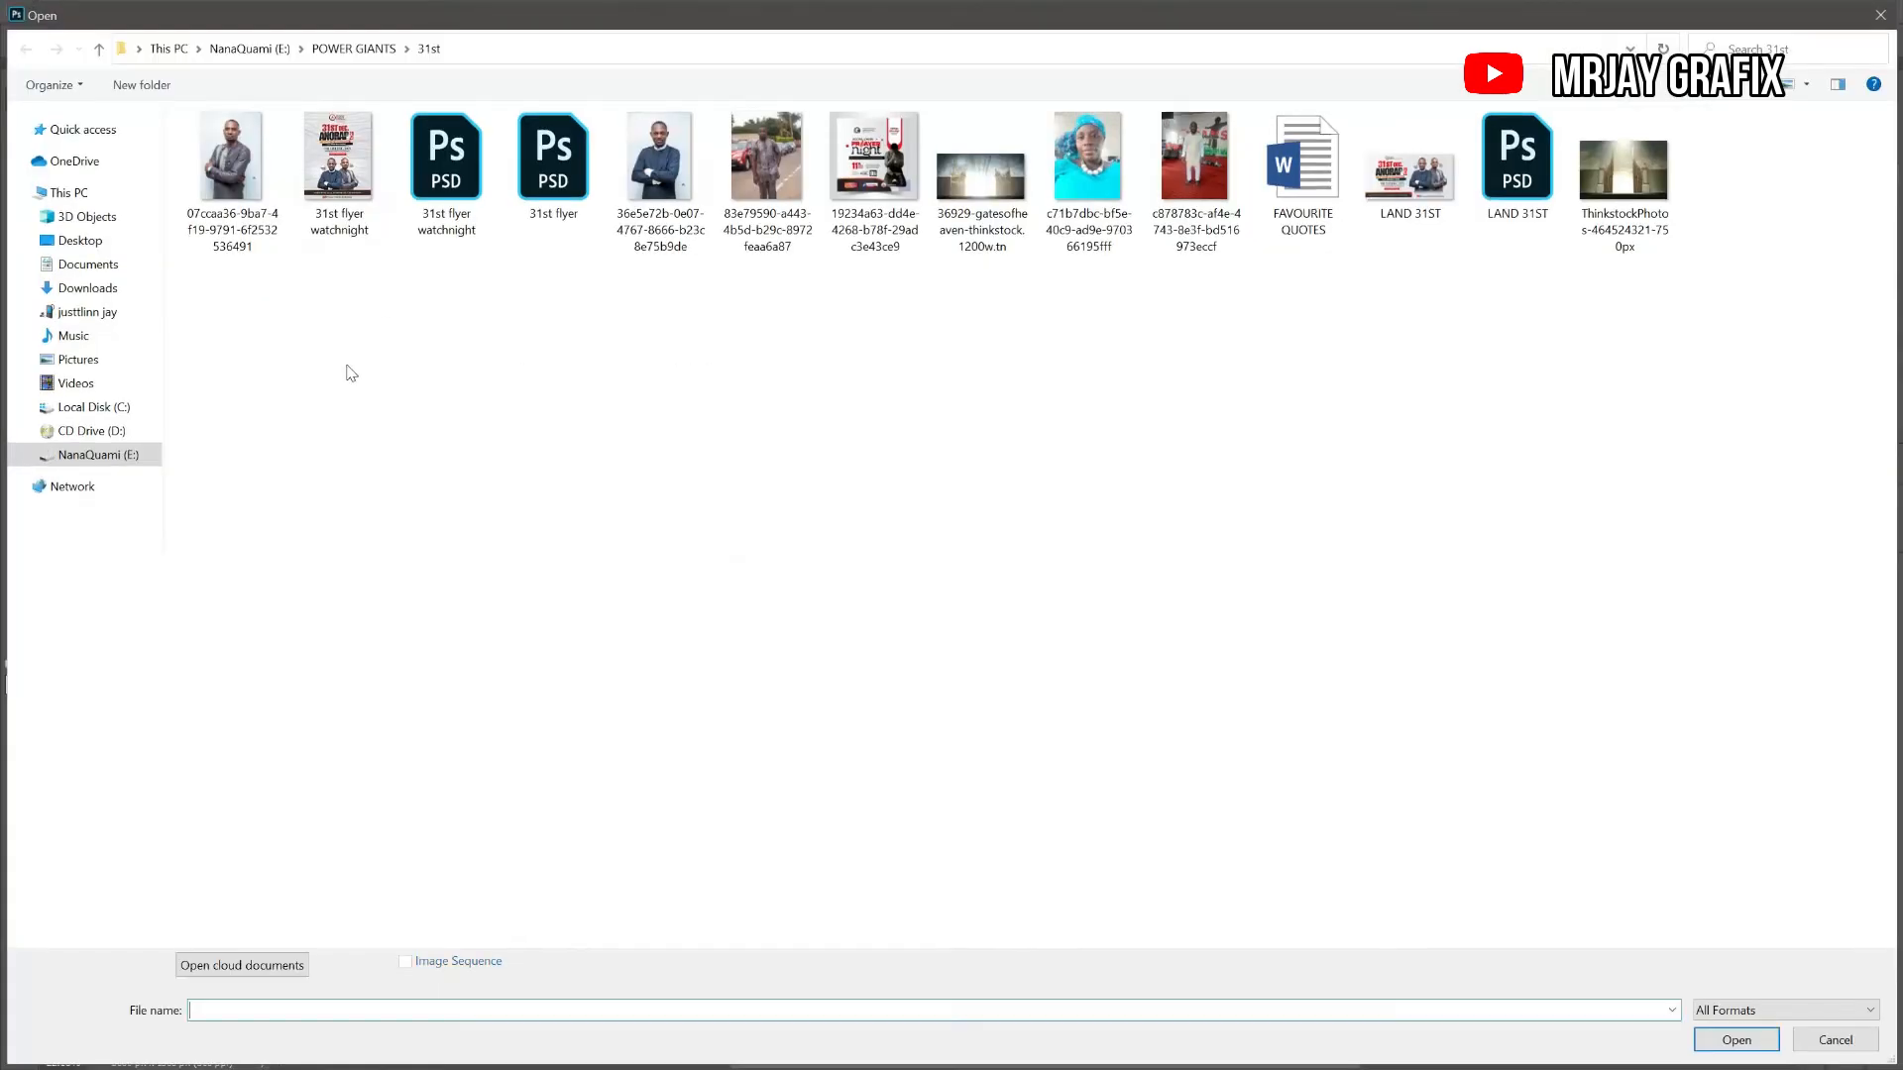
double_click(466, 183)
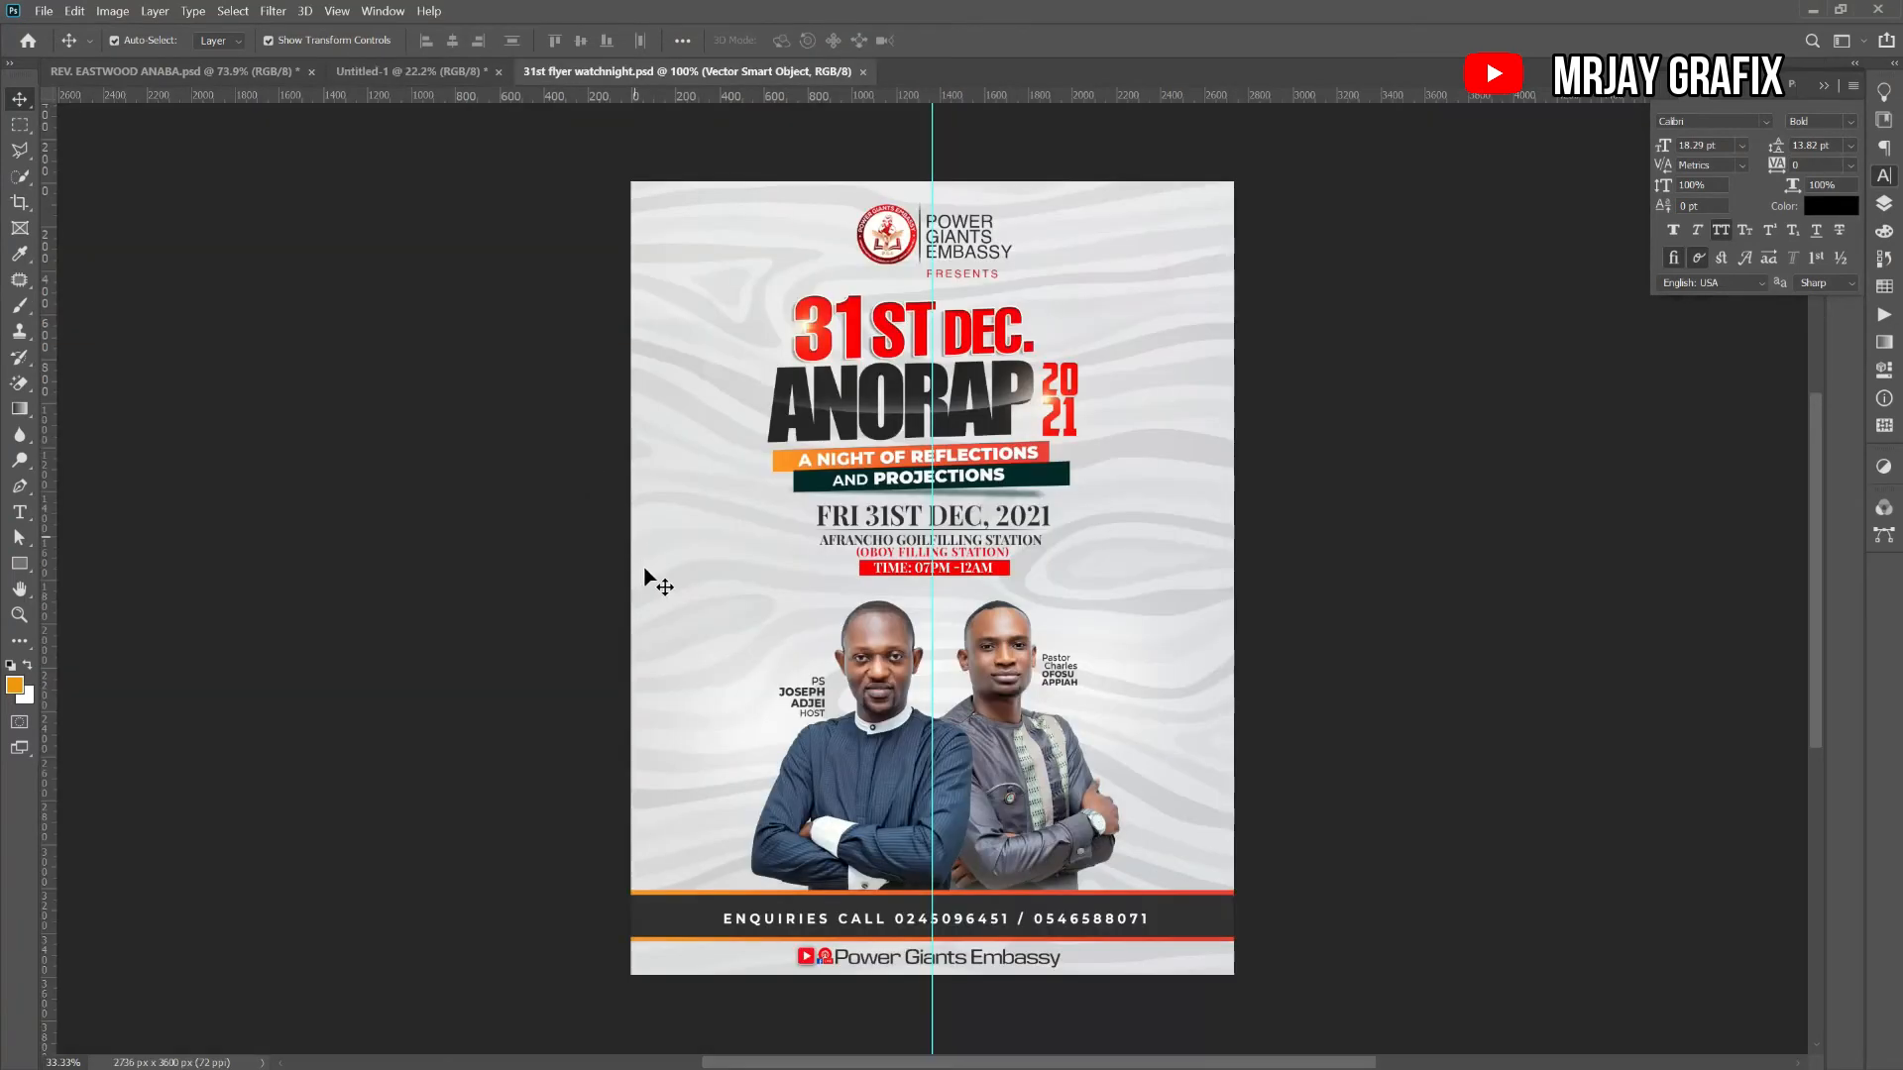
- Unlock the watchnight flyer's wavy-pattern Vector Smart Object layer and copy it onto the white half of Untitled-1
right_click(698, 490)
left_click(713, 498)
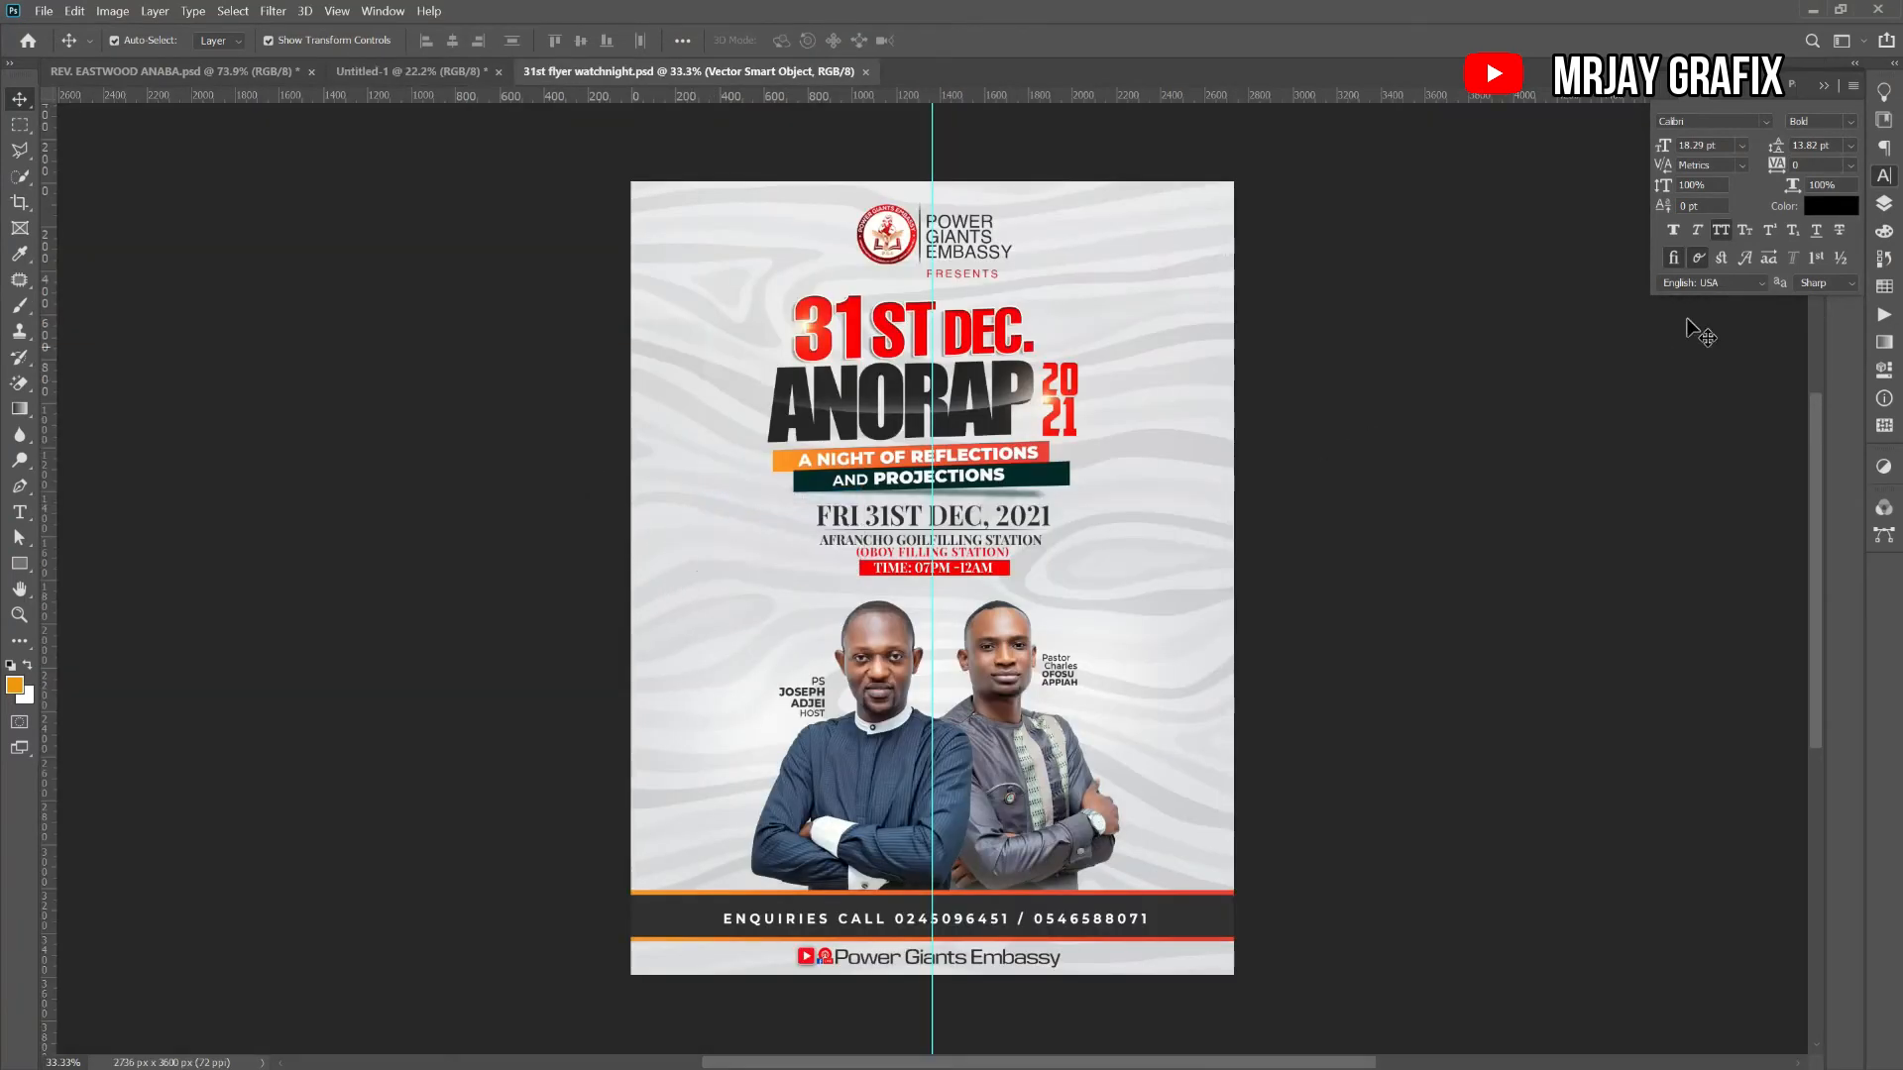
left_click(1884, 204)
scroll(1810, 443, "down", 5)
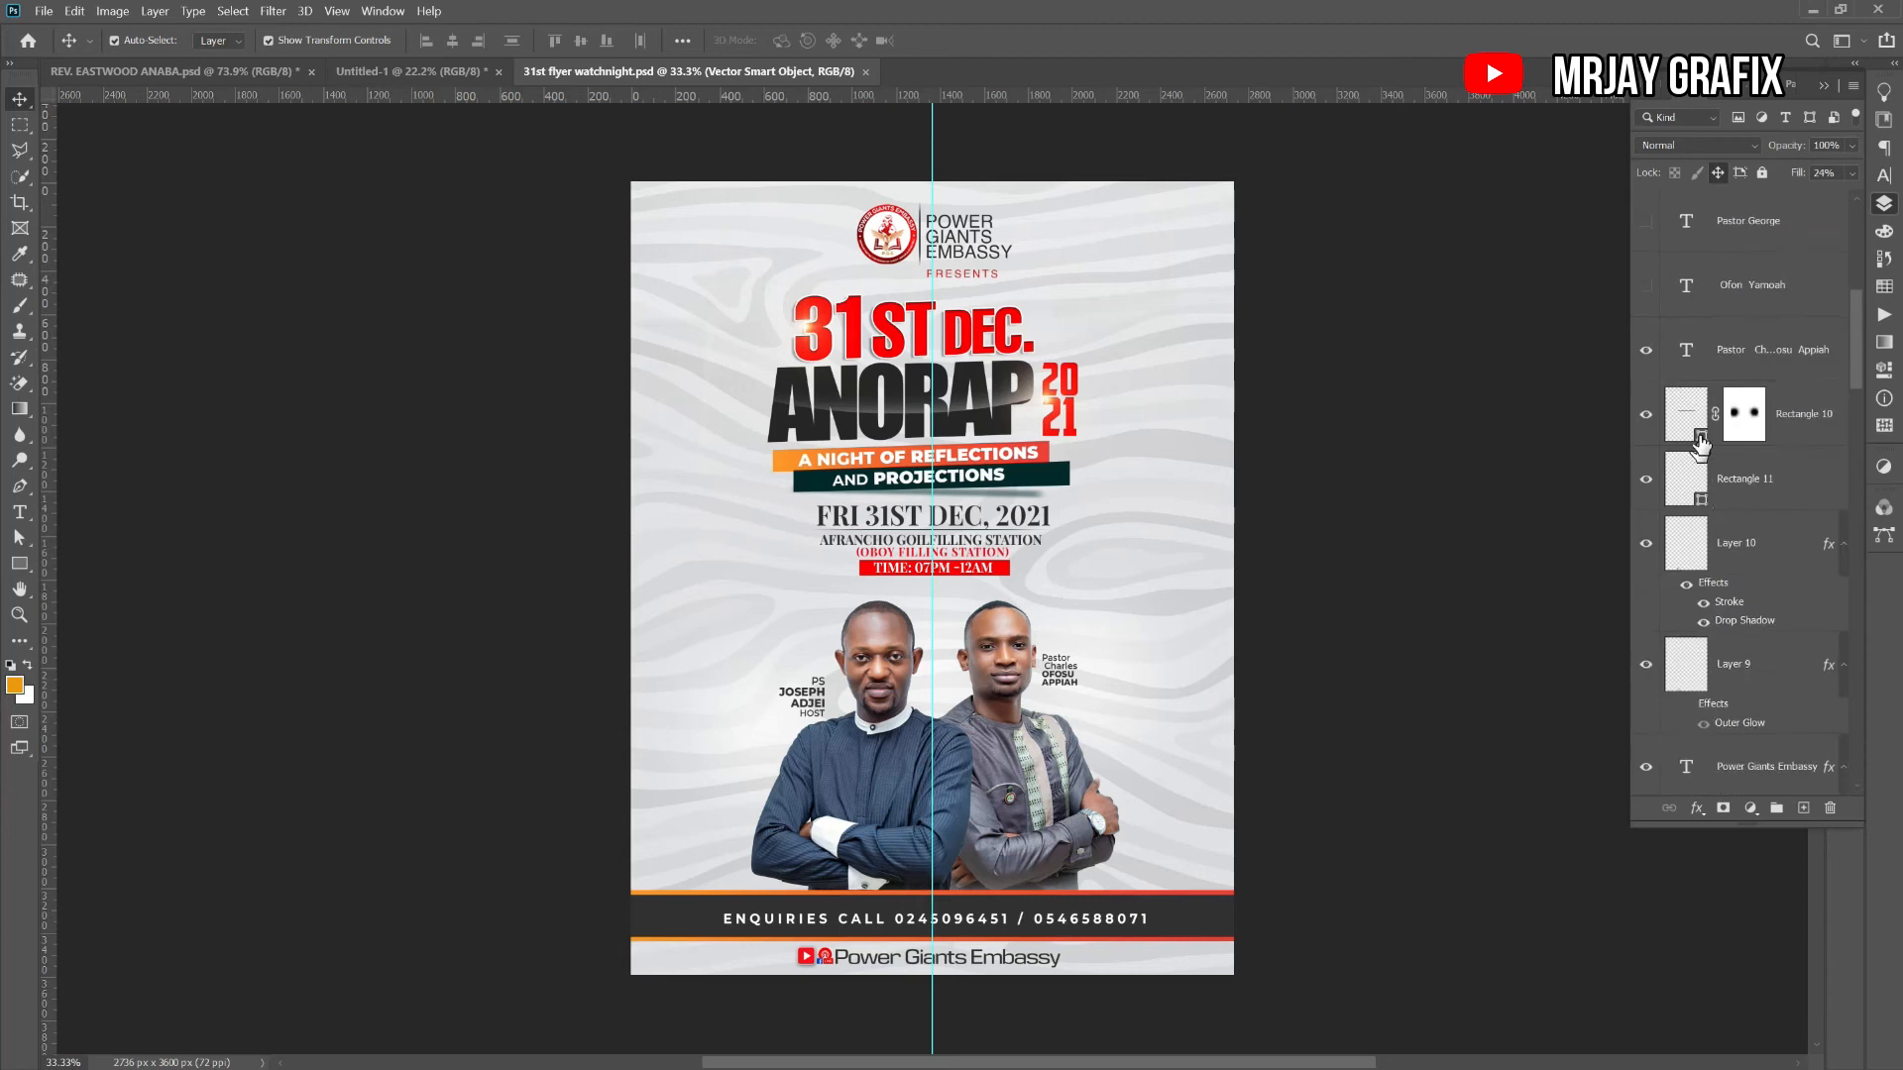
left_click_drag(1855, 462, 1849, 780)
left_click(1741, 544)
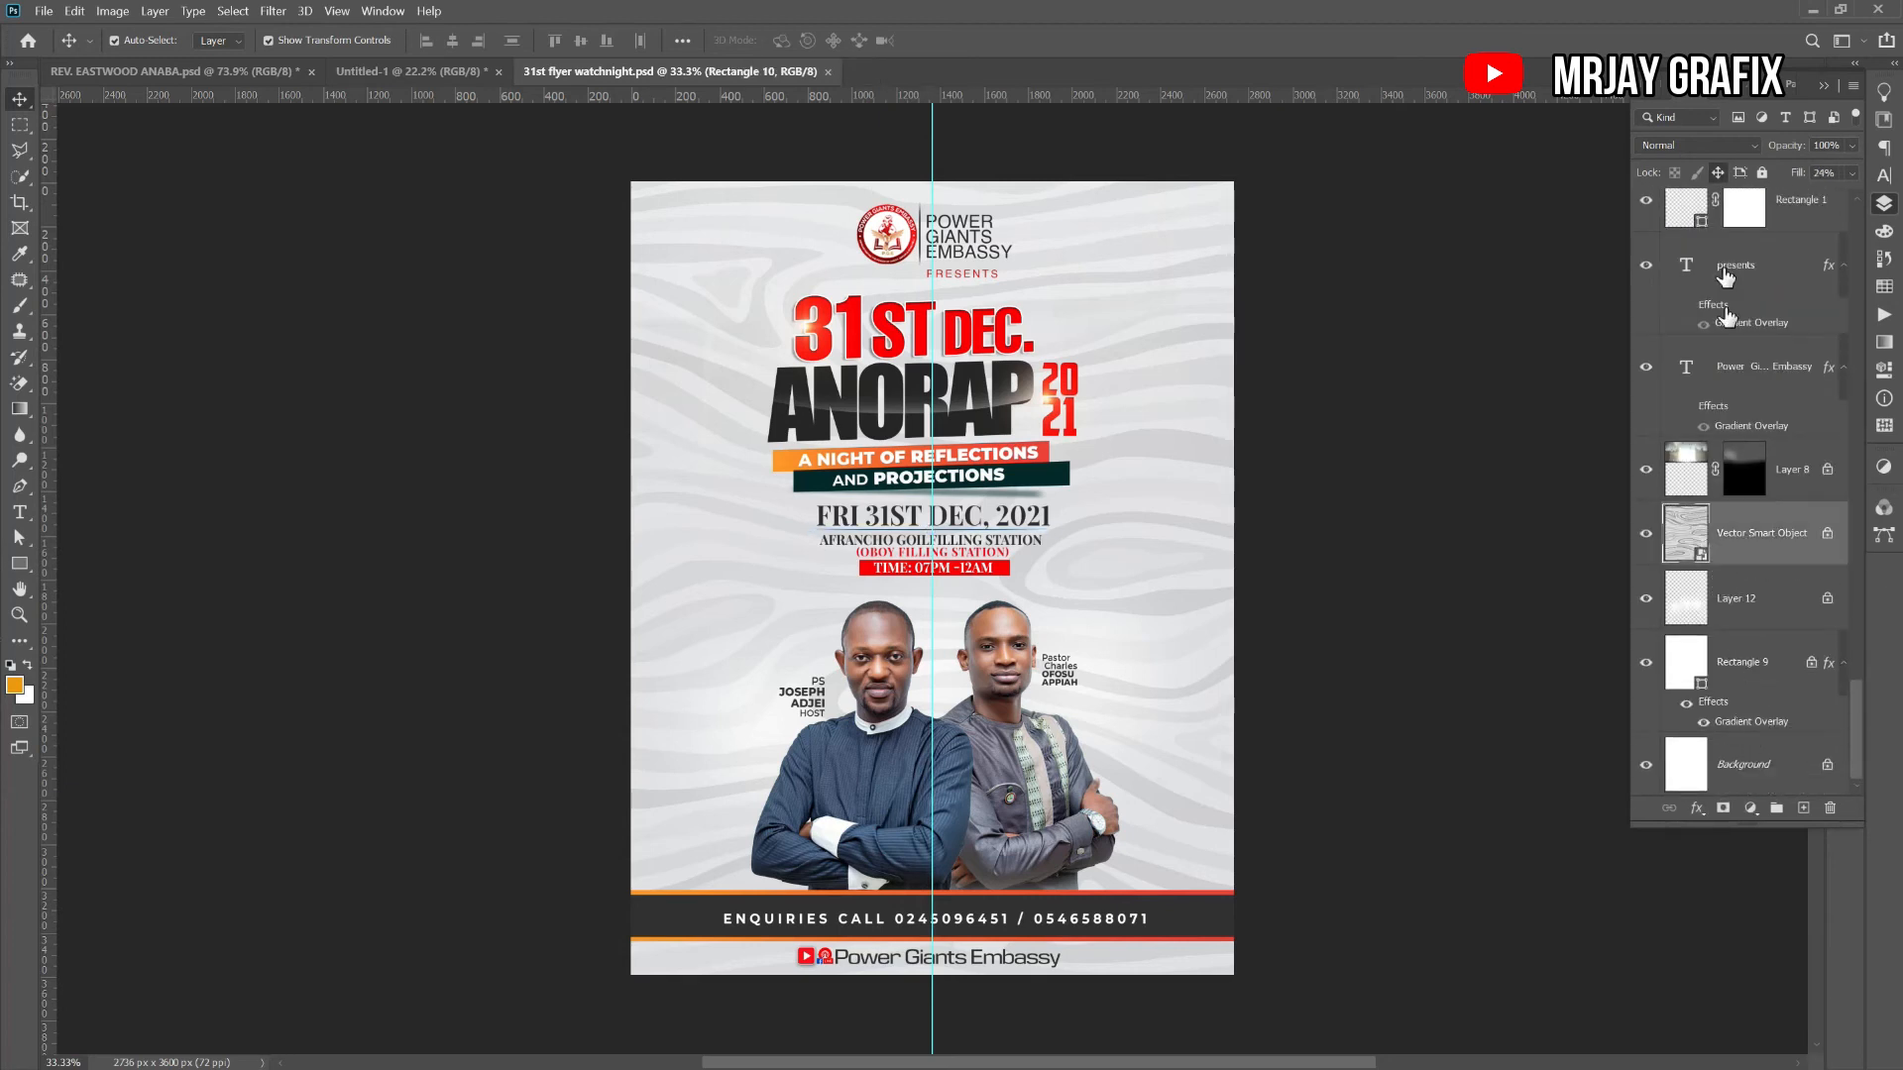
left_click_drag(662, 367, 616, 592)
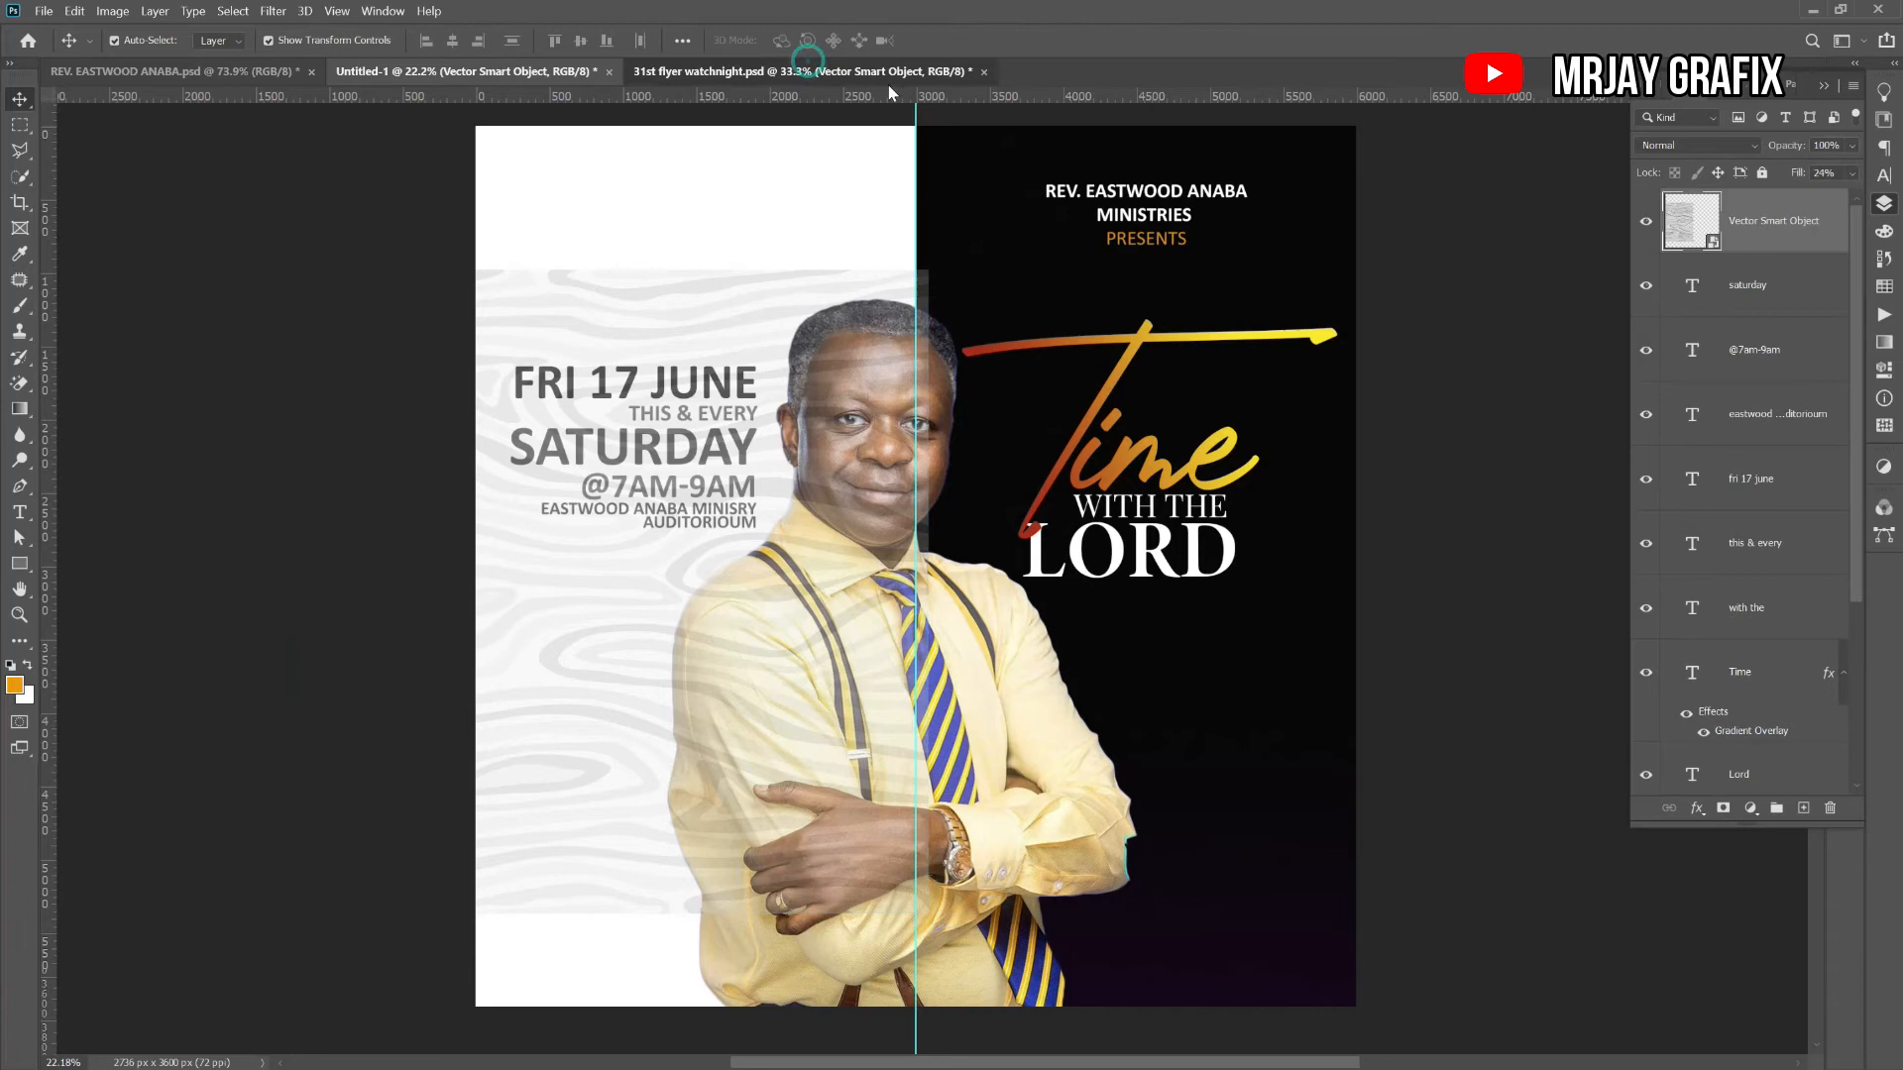
- Close the watchnight flyer without saving its changes
left_click(890, 75)
left_click(984, 70)
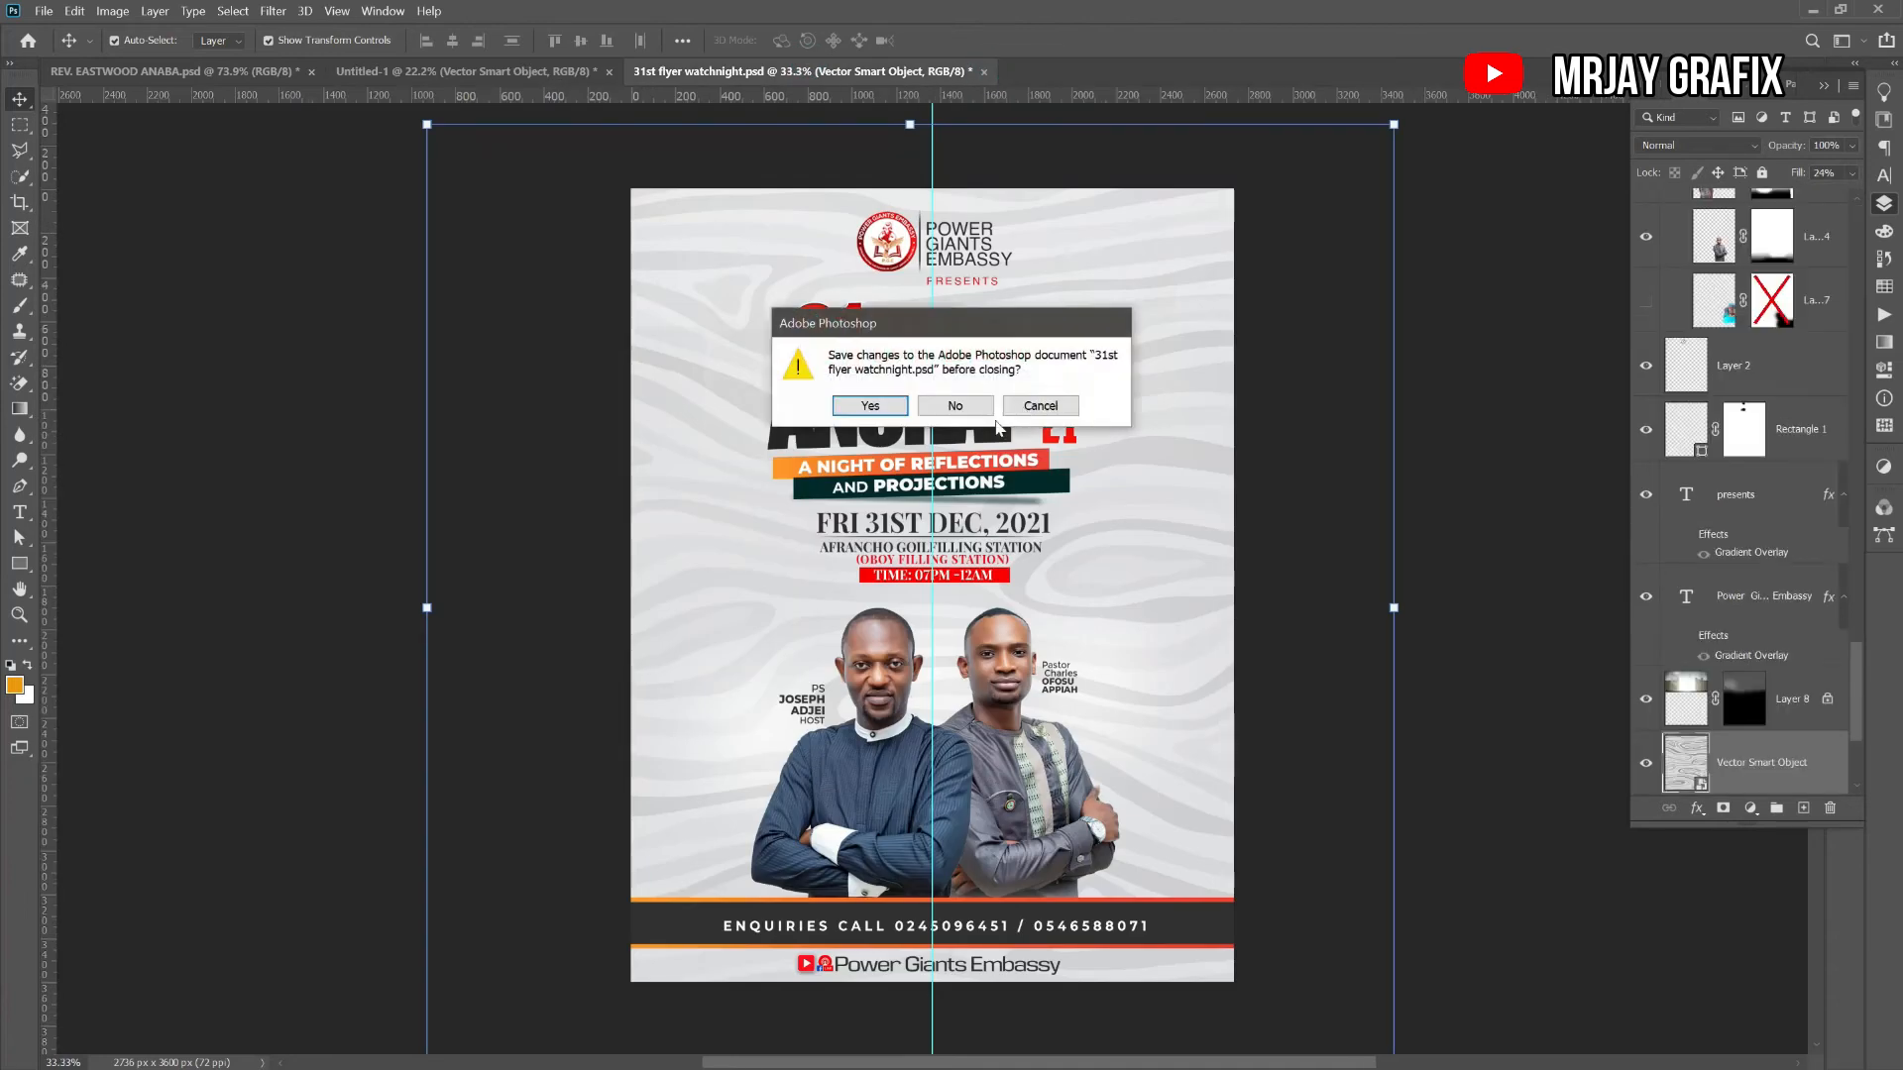
left_click(966, 408)
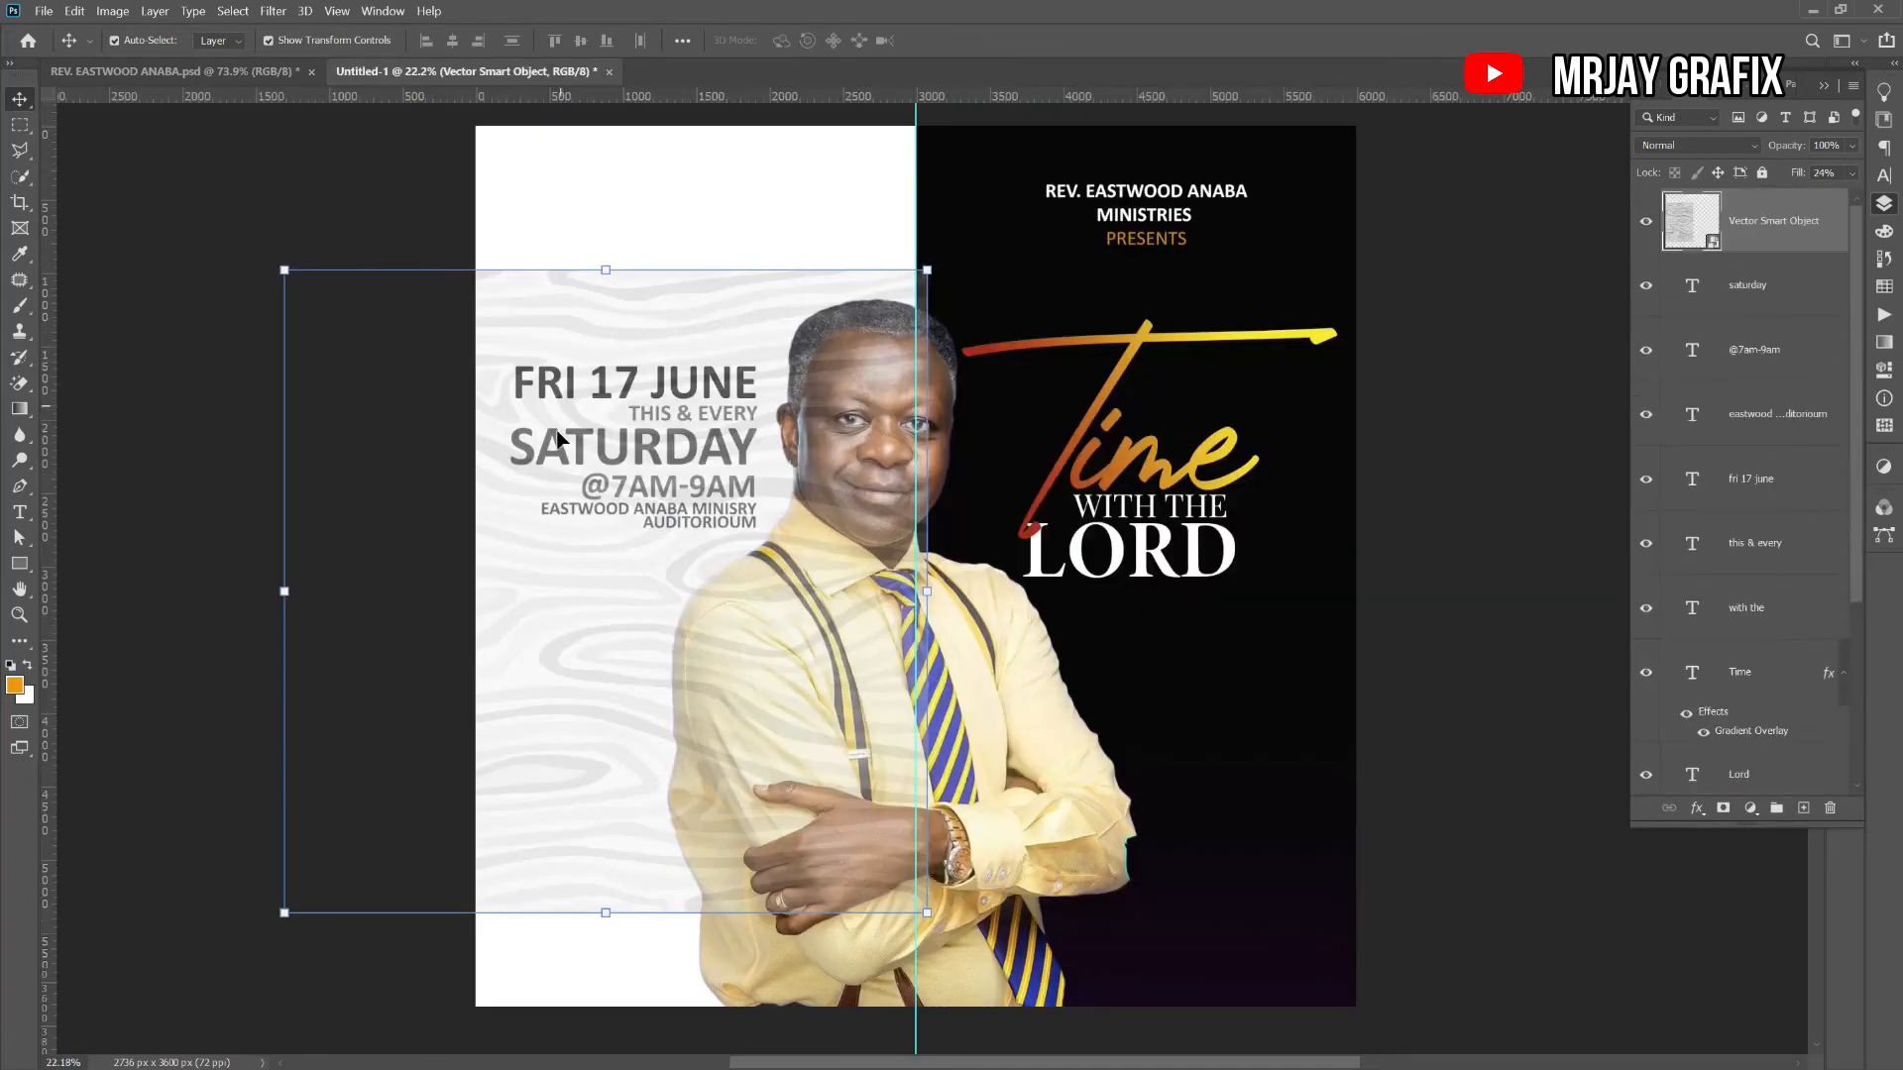
- Move the wavy-pattern Vector Smart Object layer down the layer stack to sit between Rectangle 1 and Background
left_click_drag(1820, 220, 1774, 743)
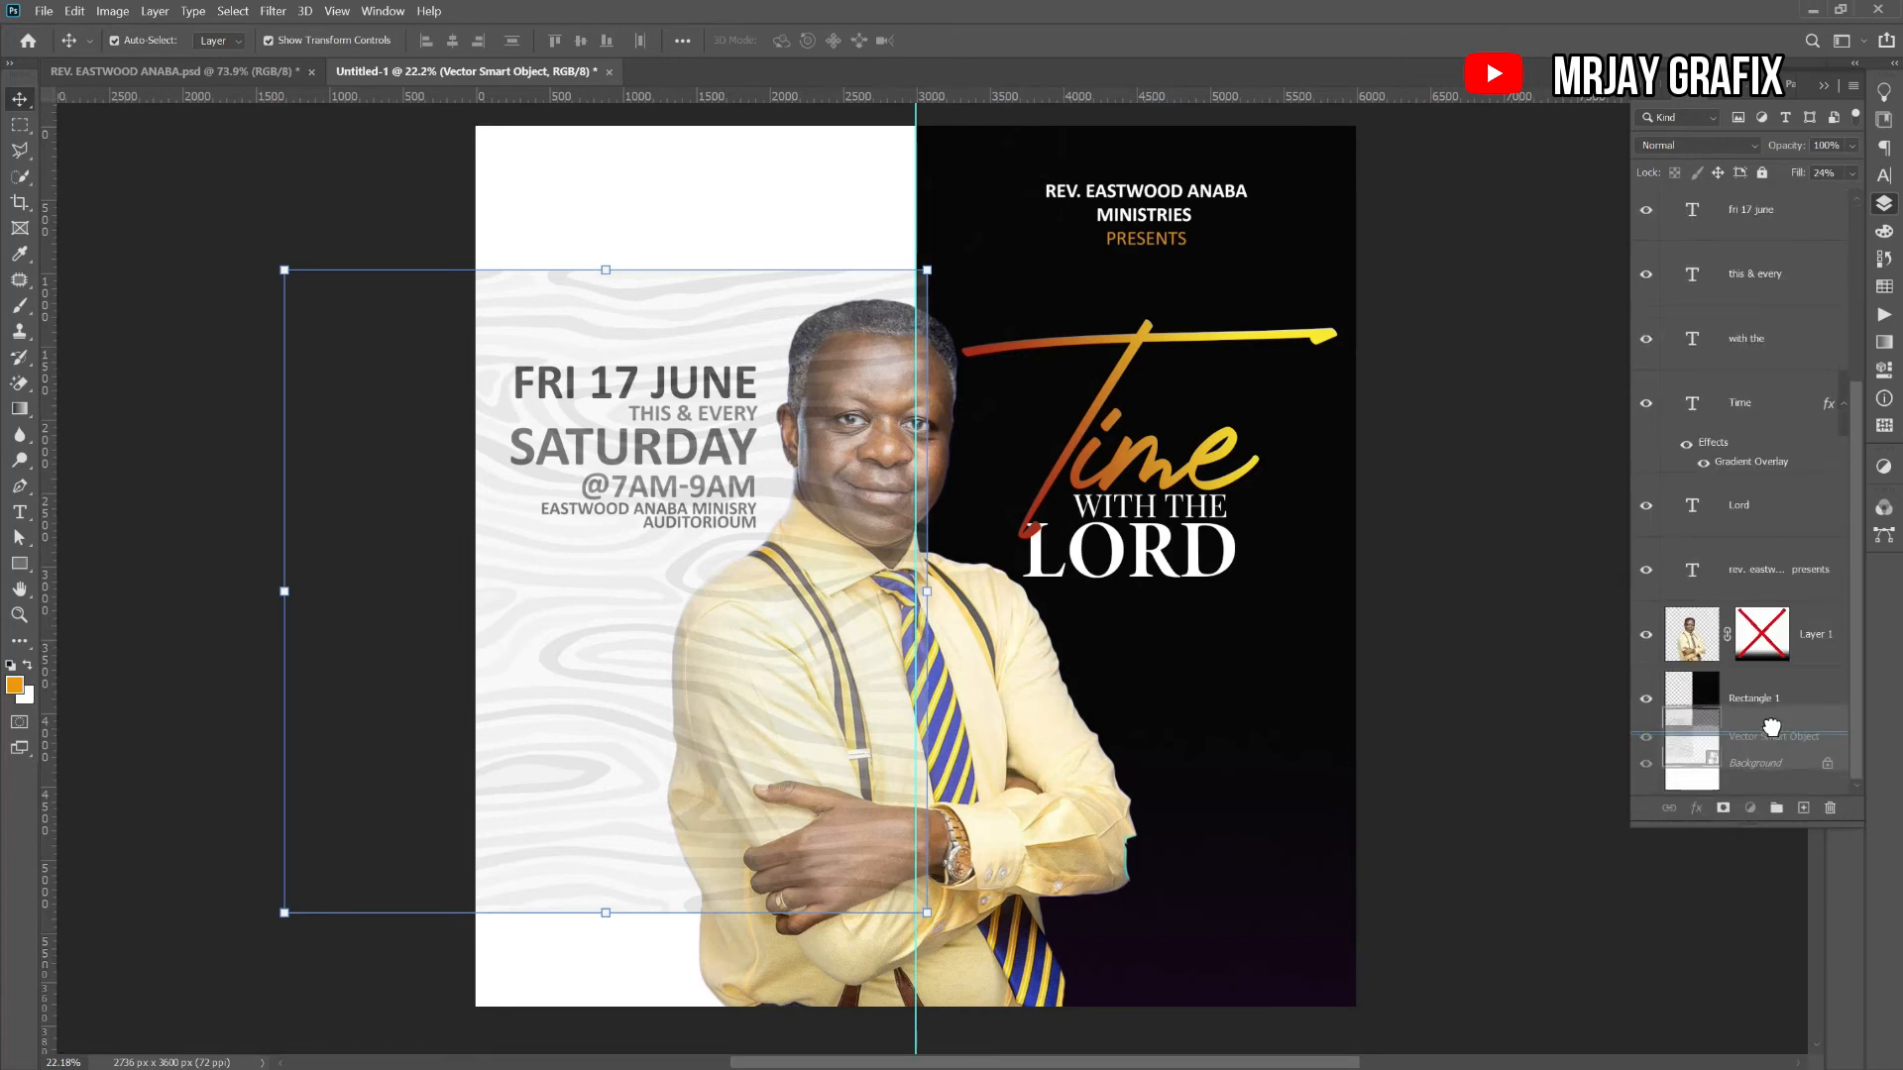
right_click(1790, 718)
left_click(1788, 718)
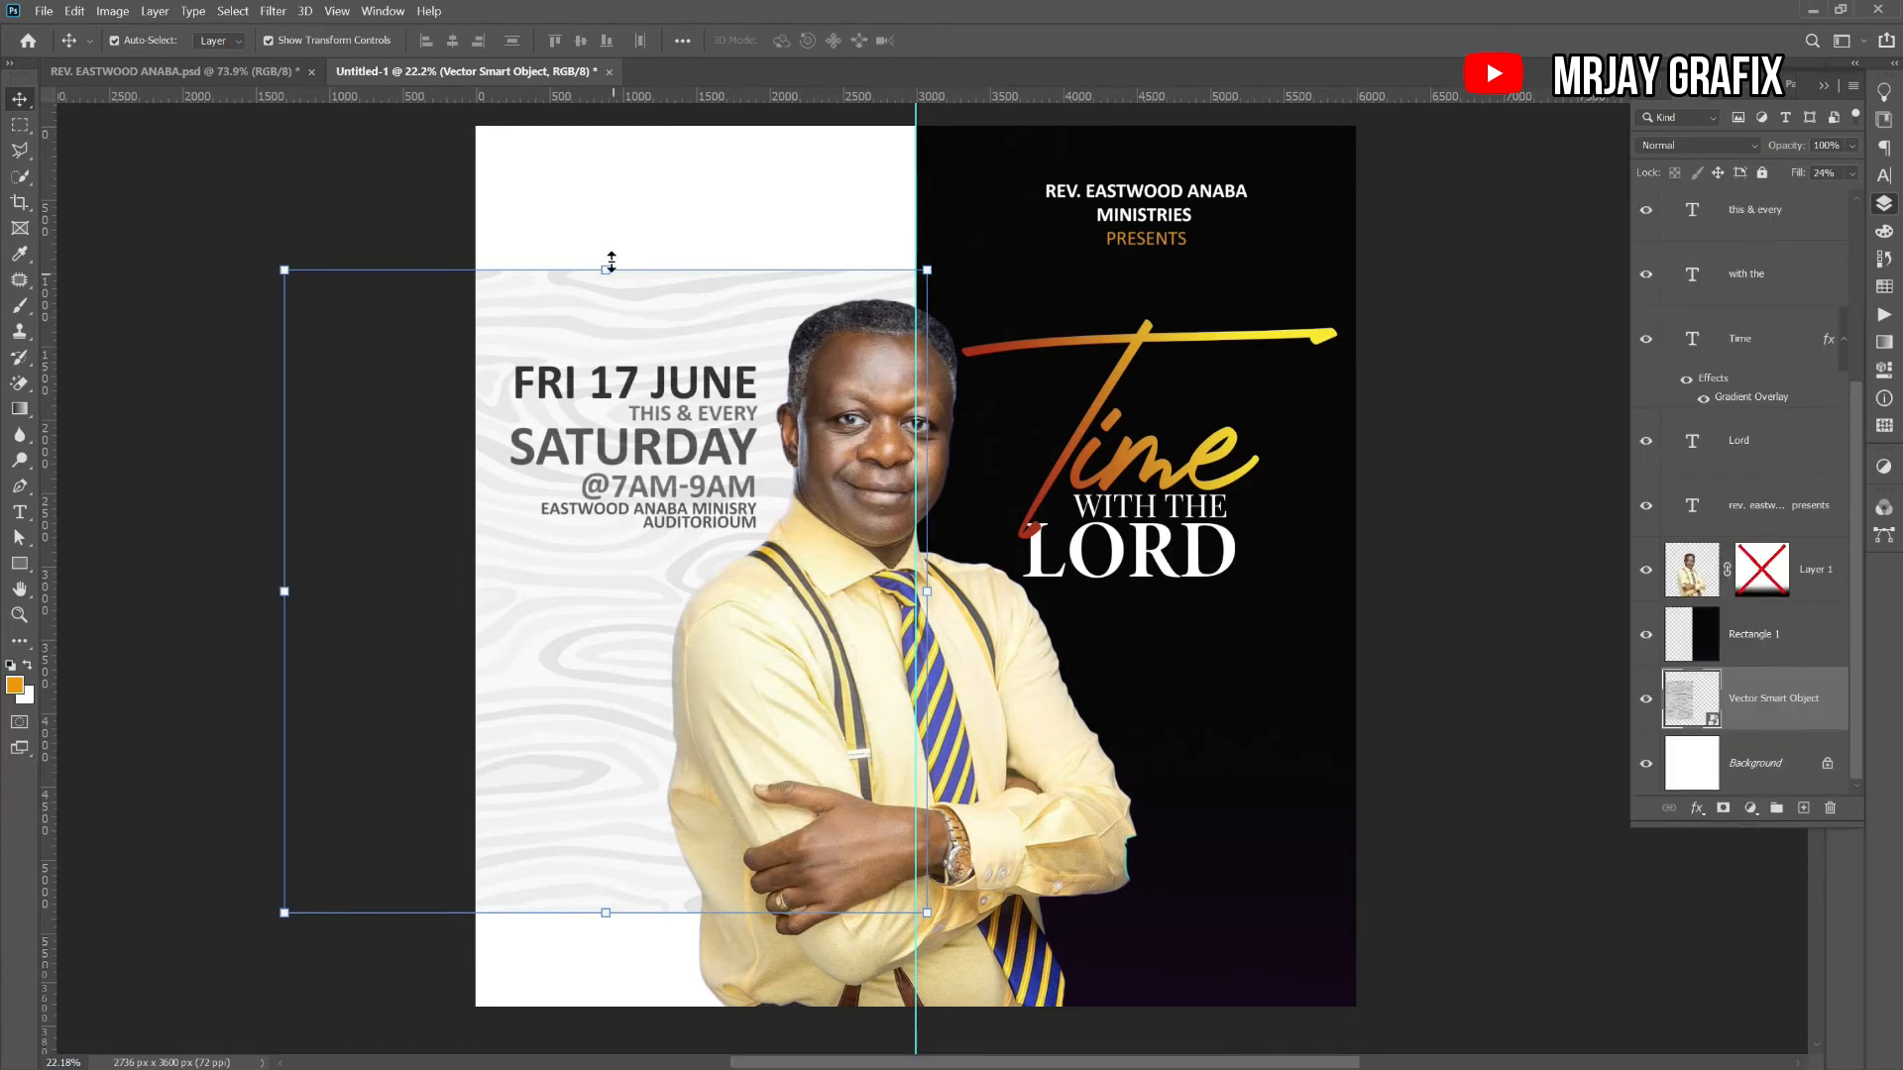
- Scale the wavy pattern up to about 678% so it covers the full height of the white half
left_click_drag(611, 262, 606, 113)
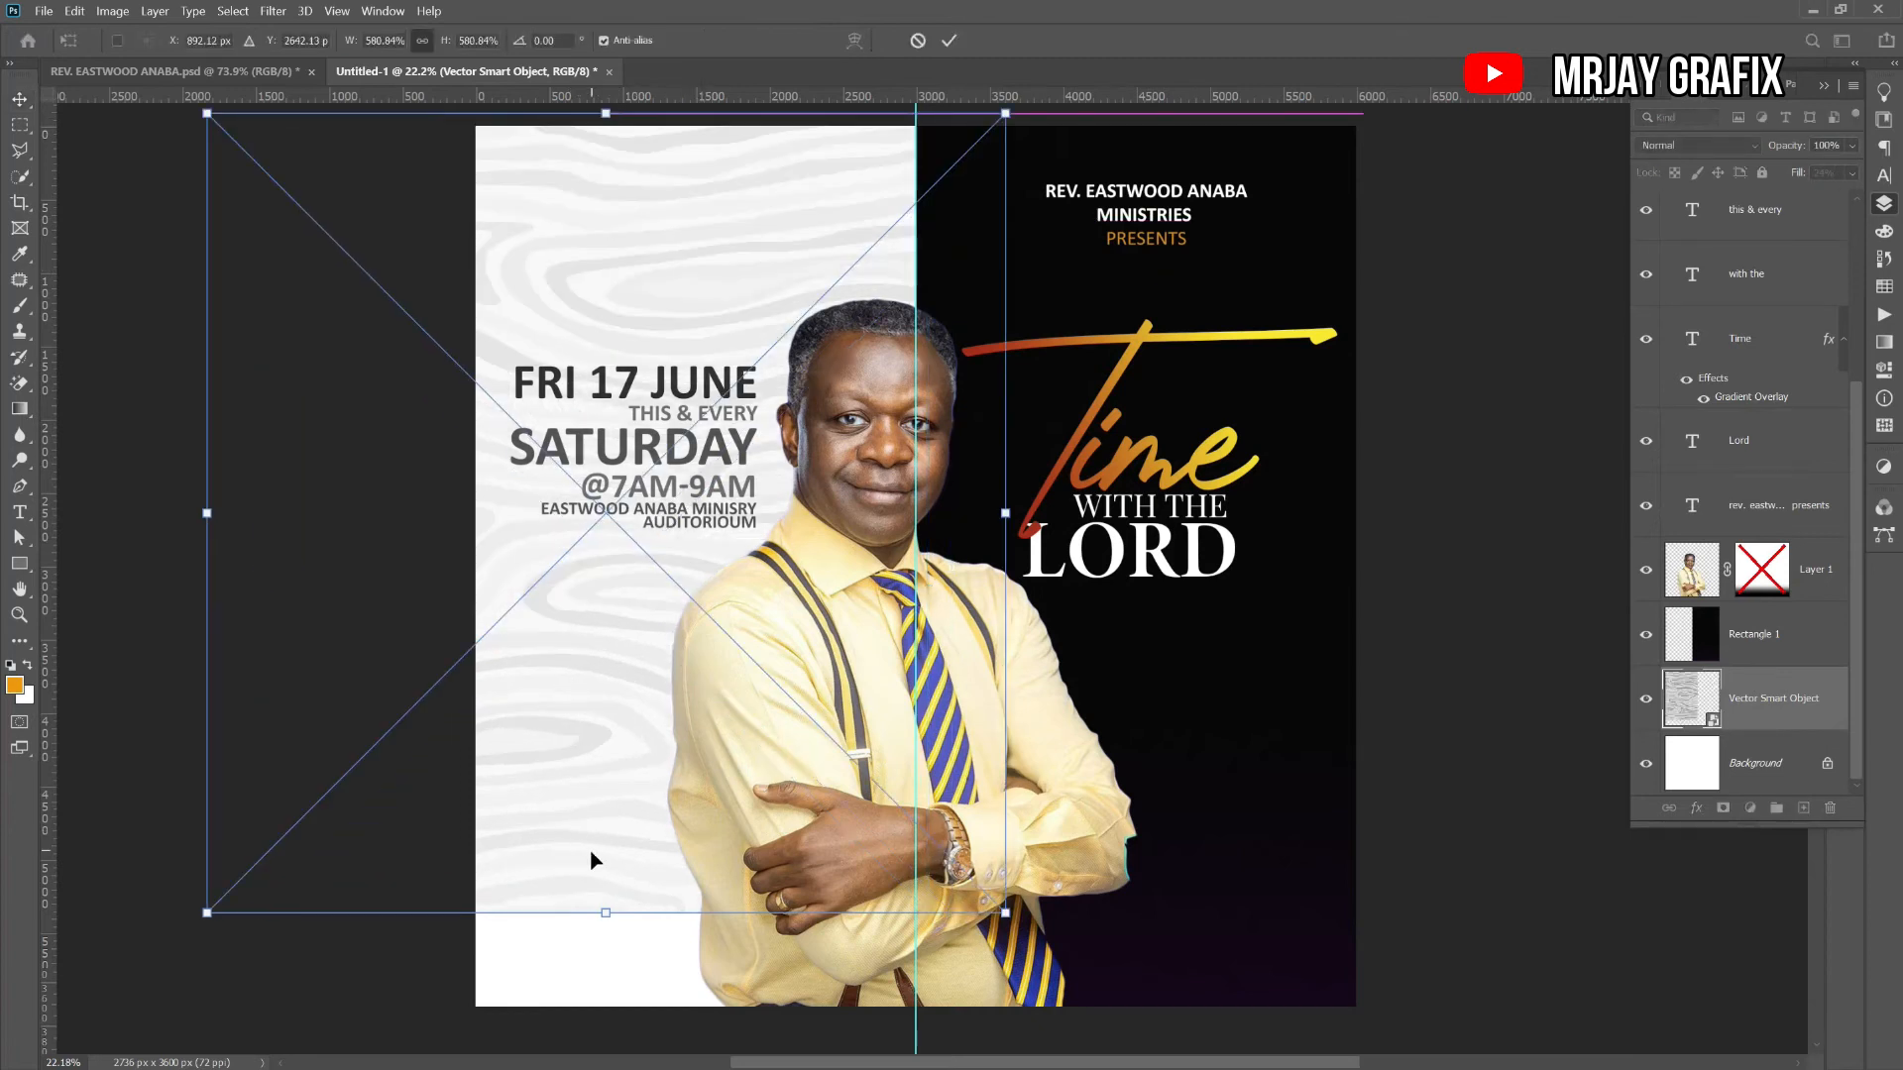
left_click_drag(608, 921, 605, 1022)
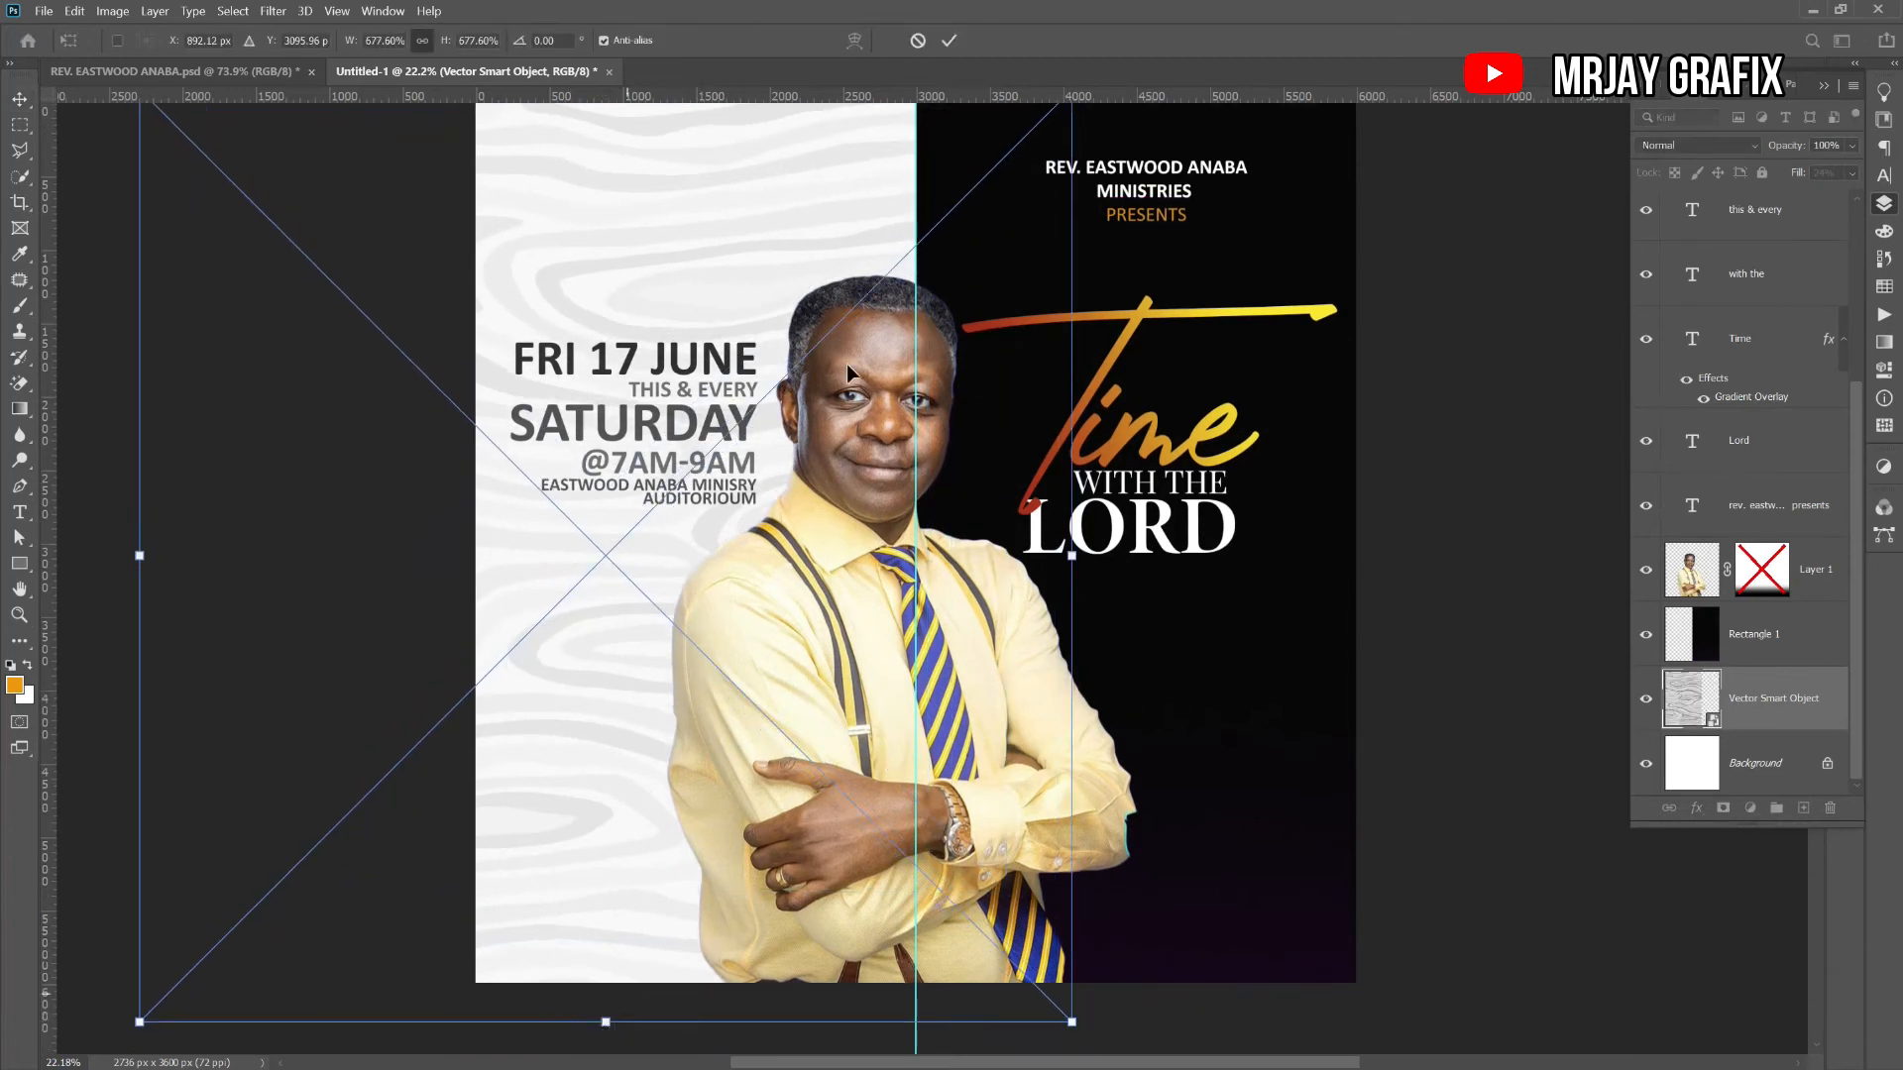
left_click(948, 42)
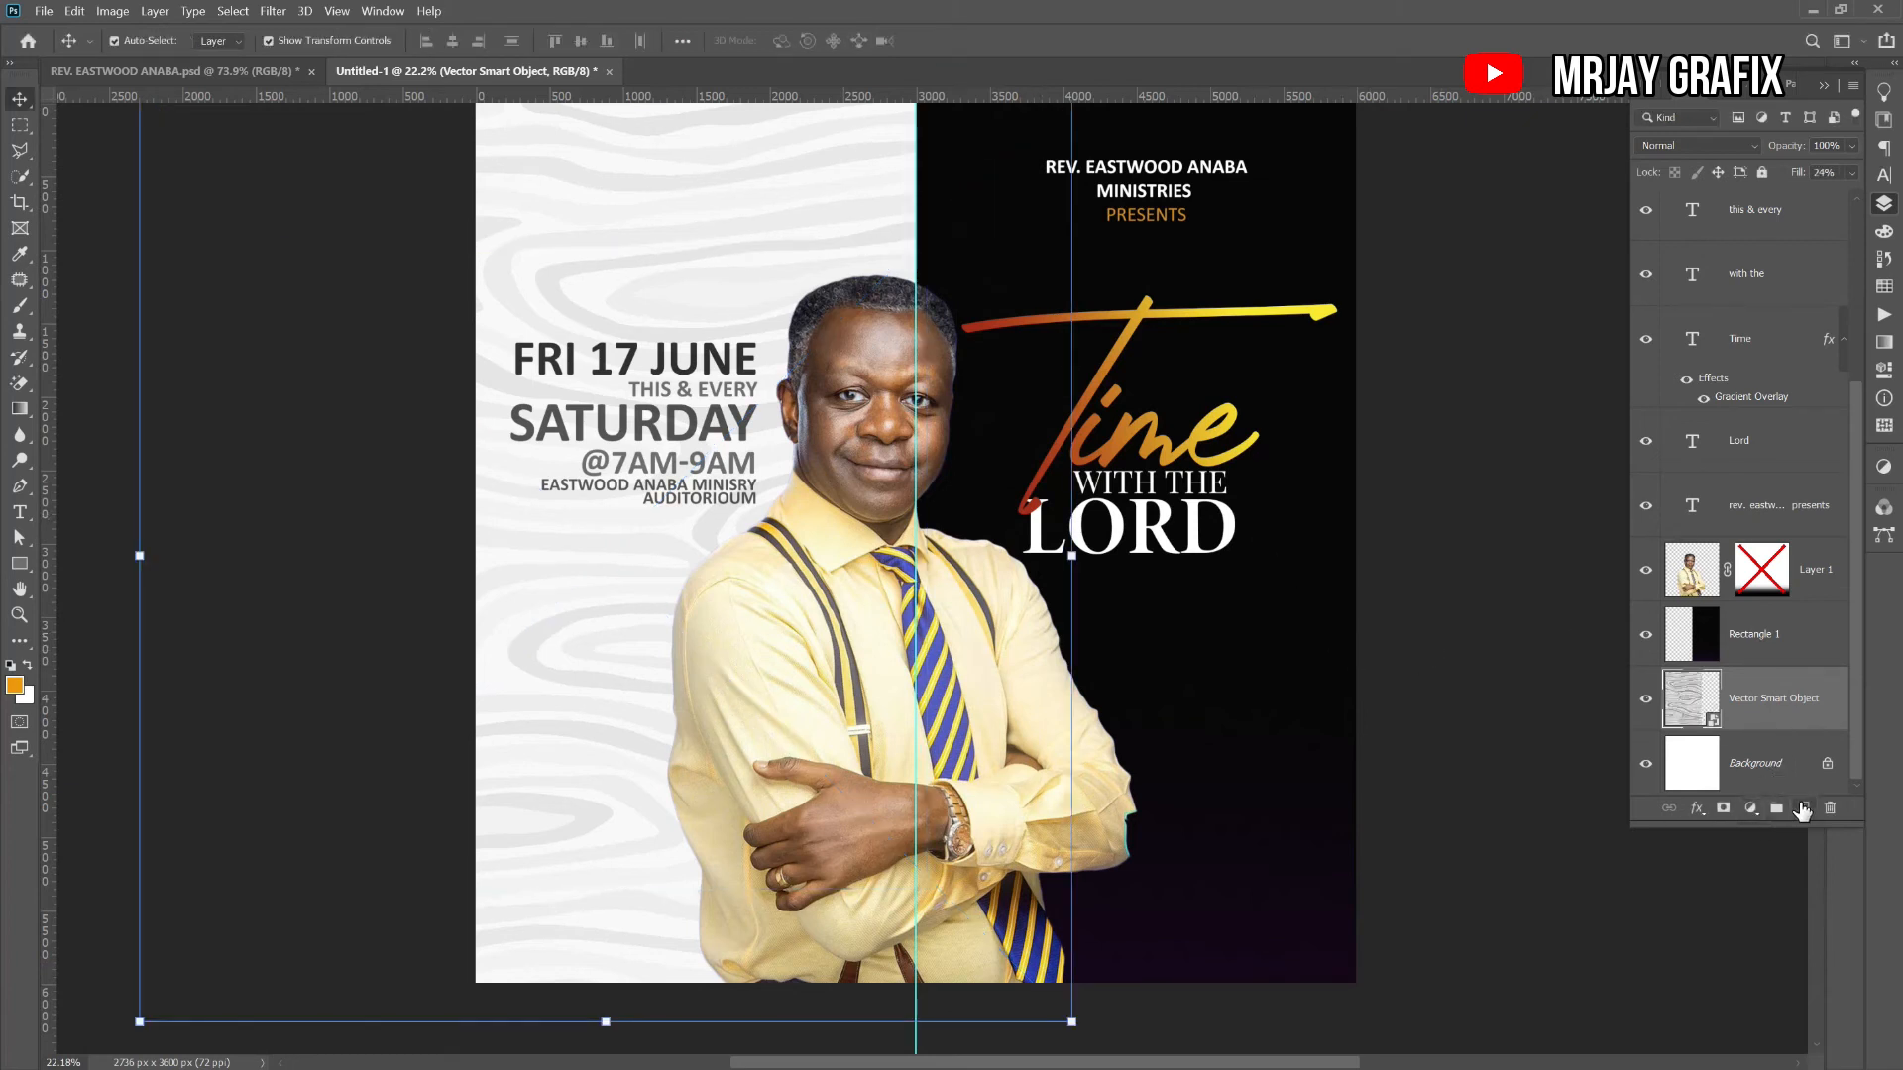
- Add a layer above the wavy pattern and paint soft white behind the date text with the Brush at 80% opacity
left_click(1802, 808)
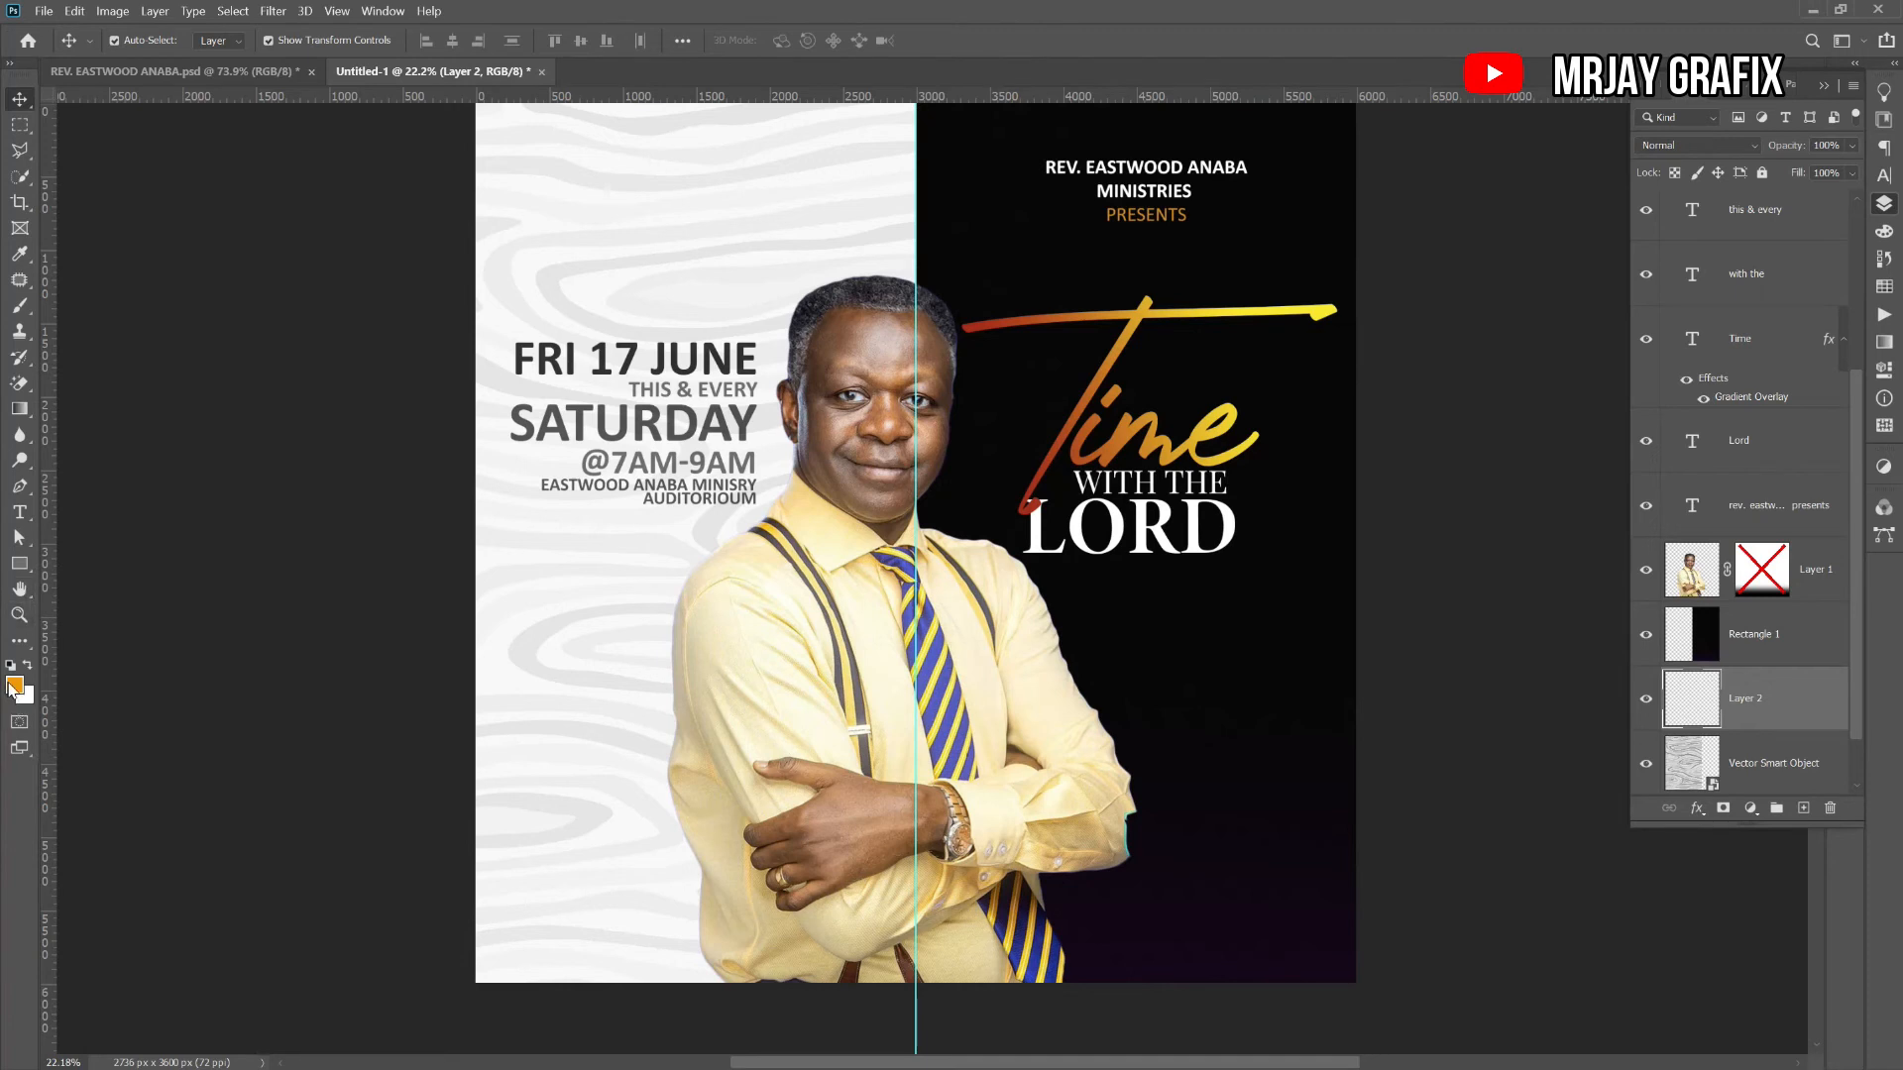
left_click(29, 669)
left_click(18, 306)
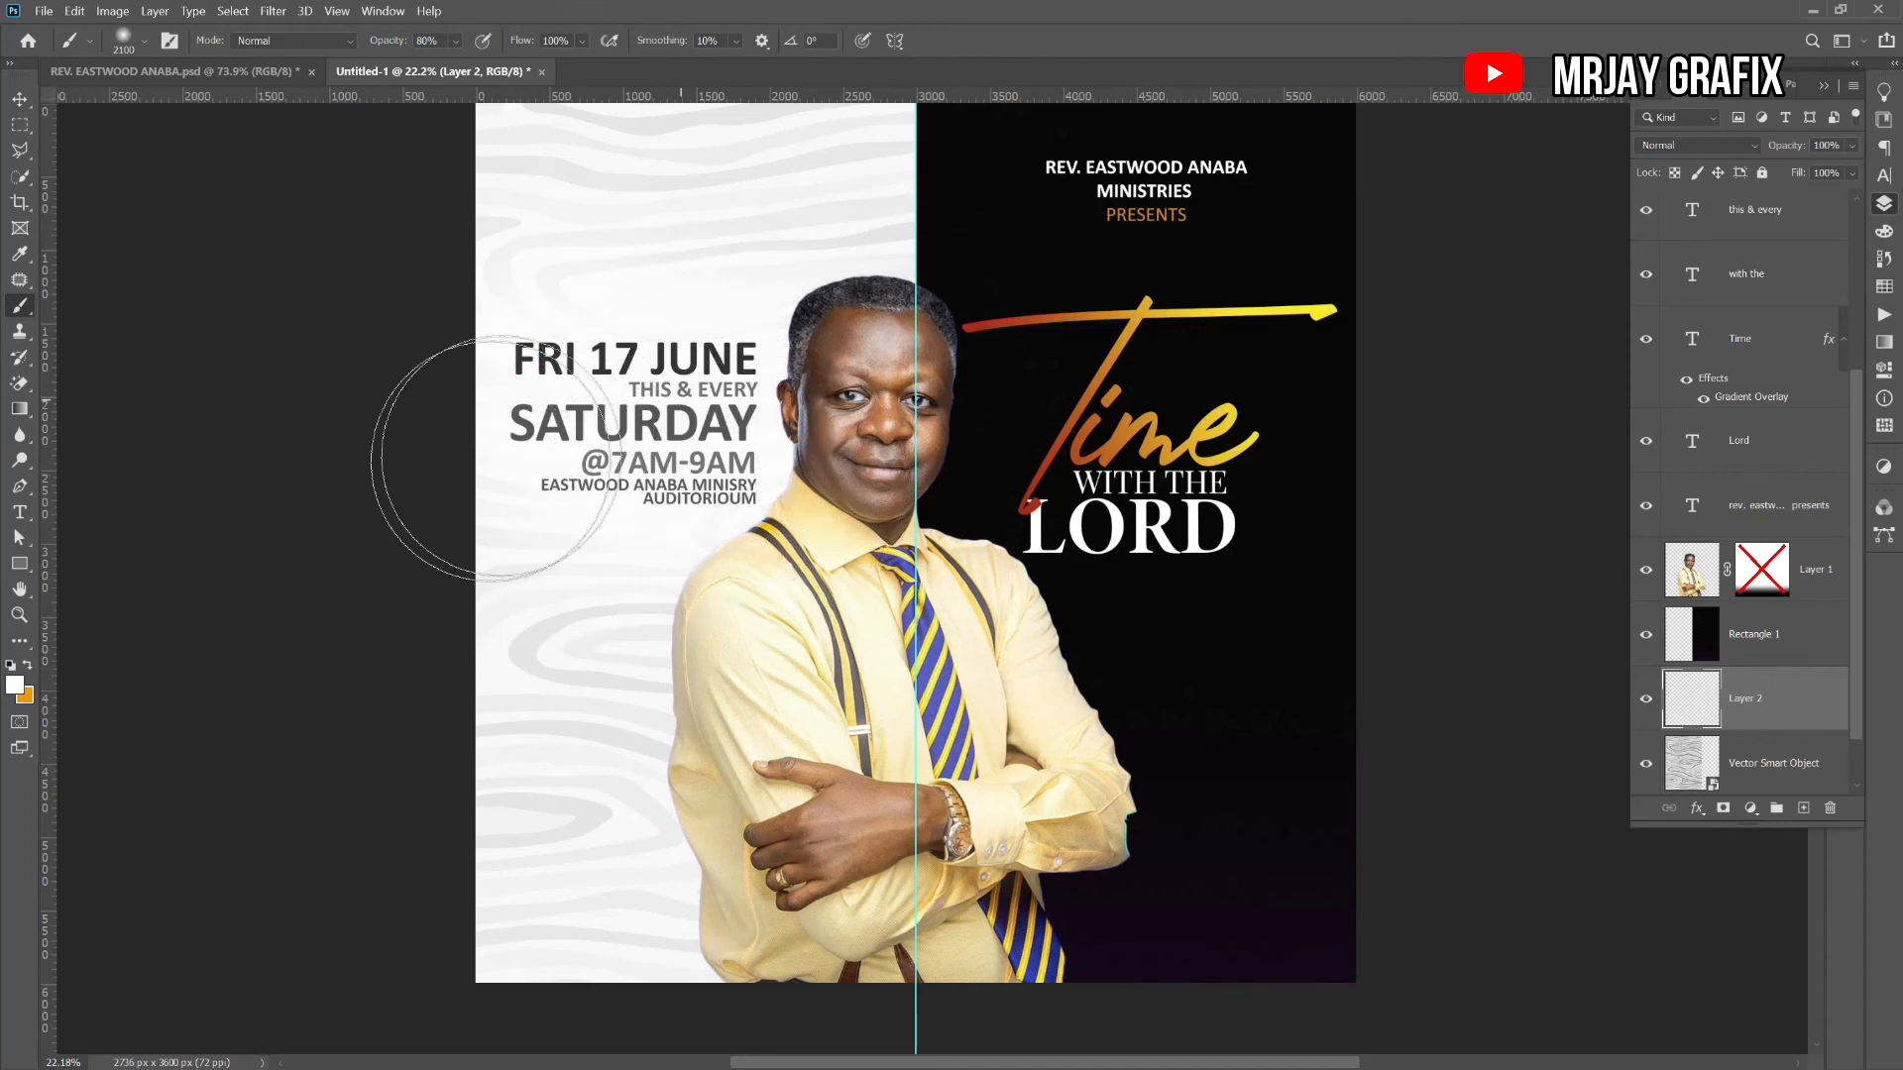
mouse_move(672, 477)
left_mouse_down()
mouse_move(601, 375)
mouse_move(559, 470)
mouse_move(656, 508)
left_mouse_up()
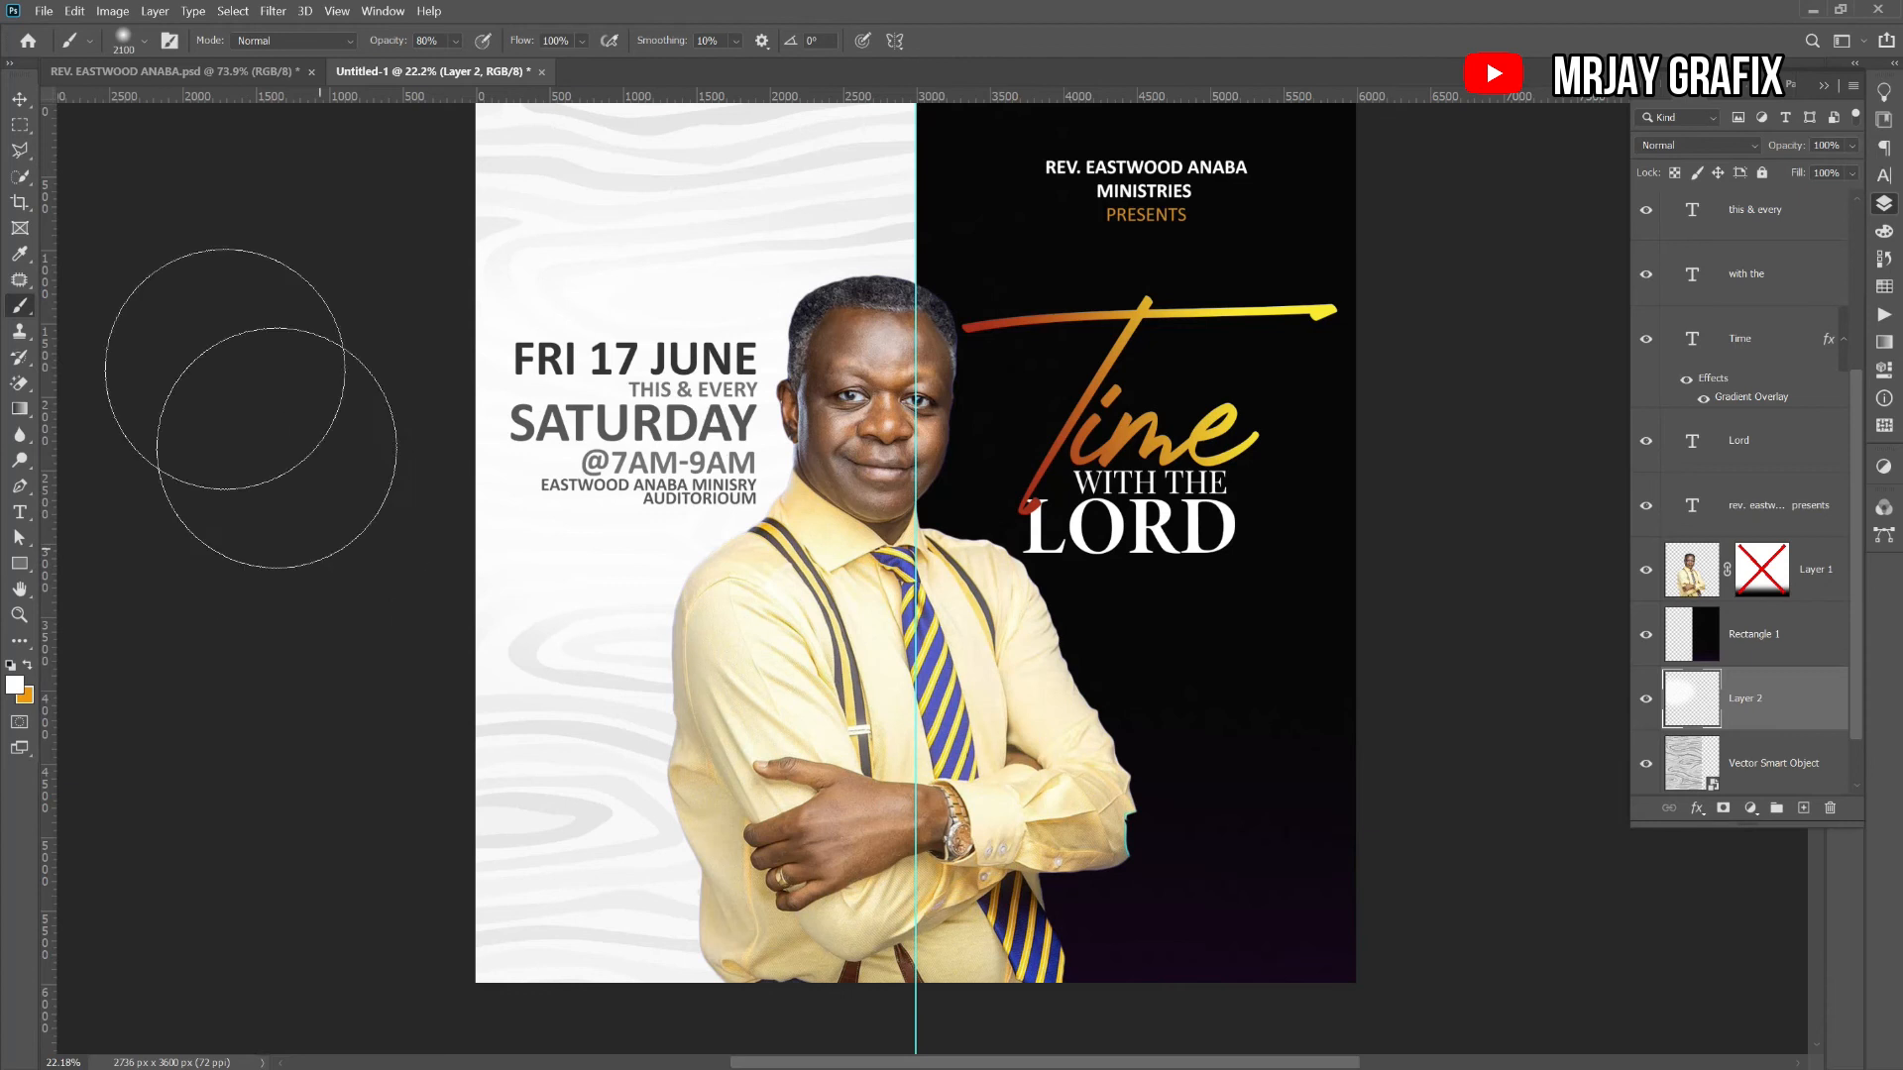
left_click(19, 100)
left_click(290, 615)
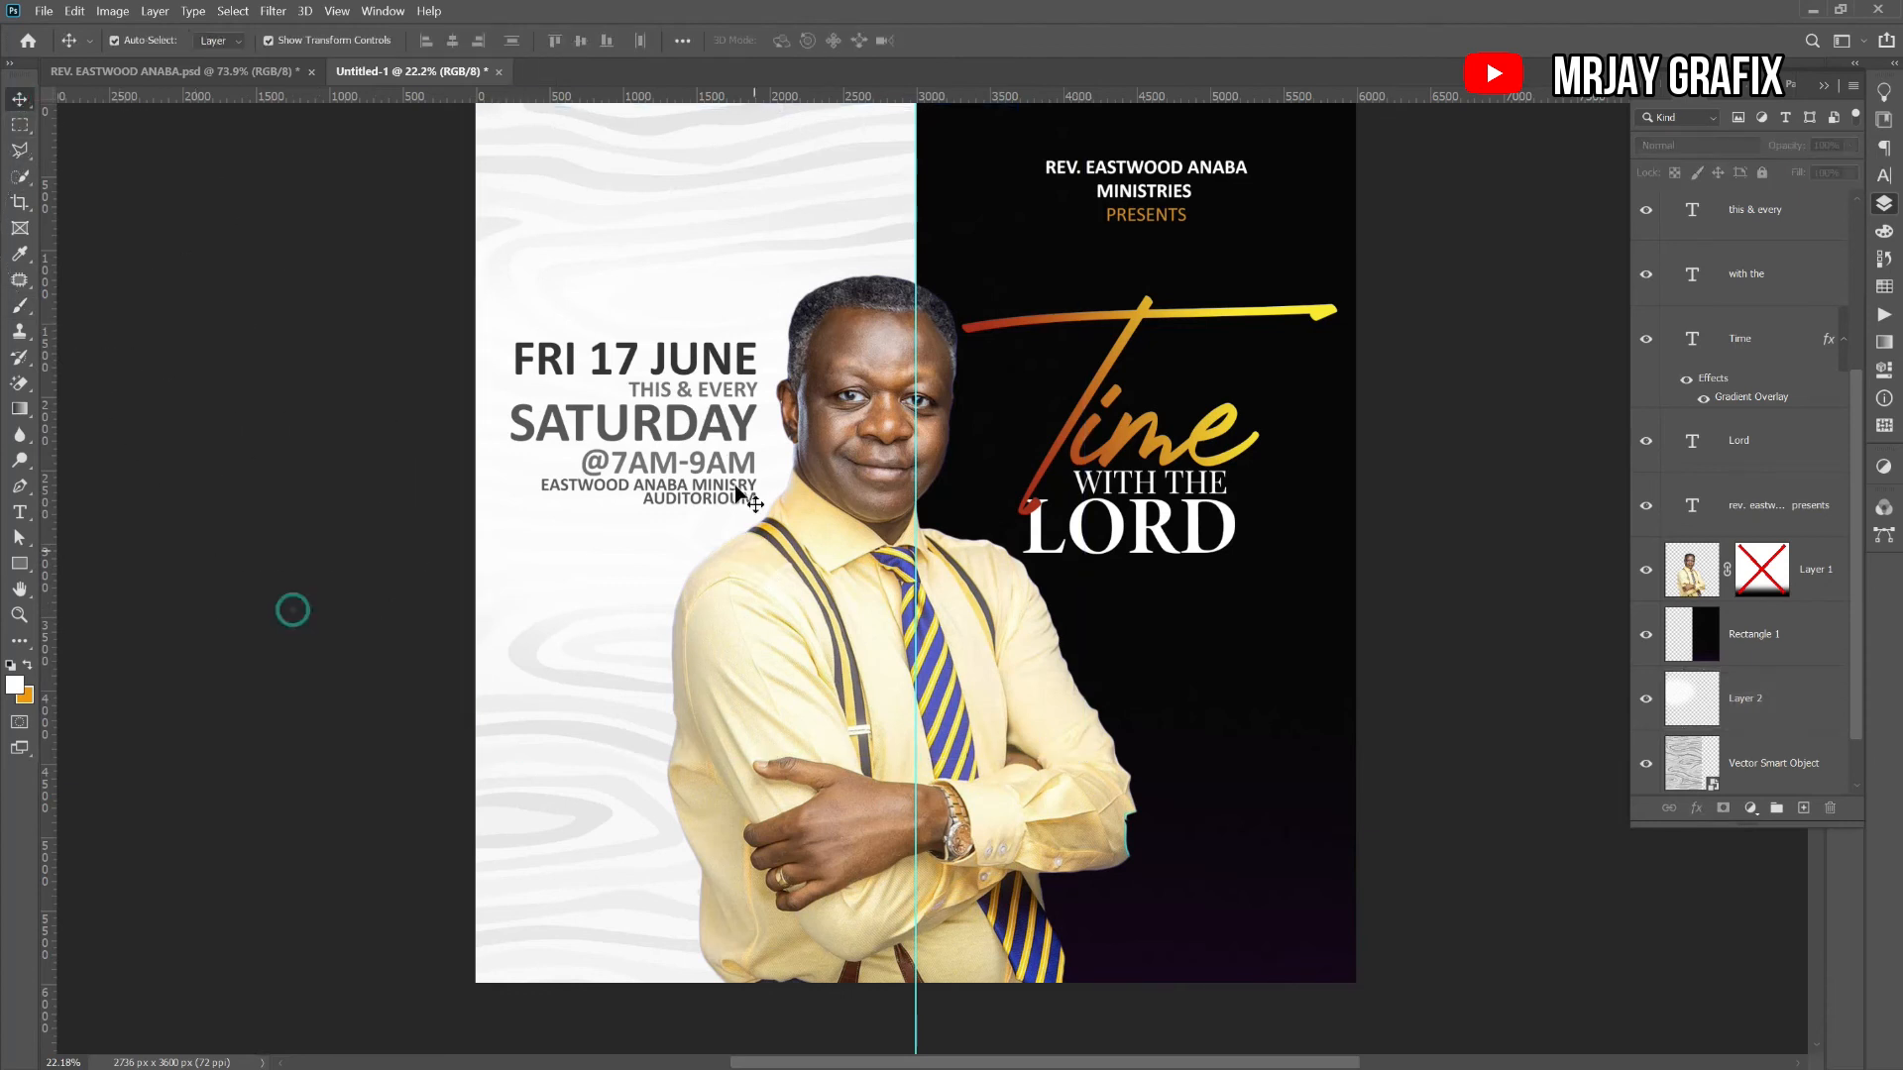
scroll(654, 481, "down", 2)
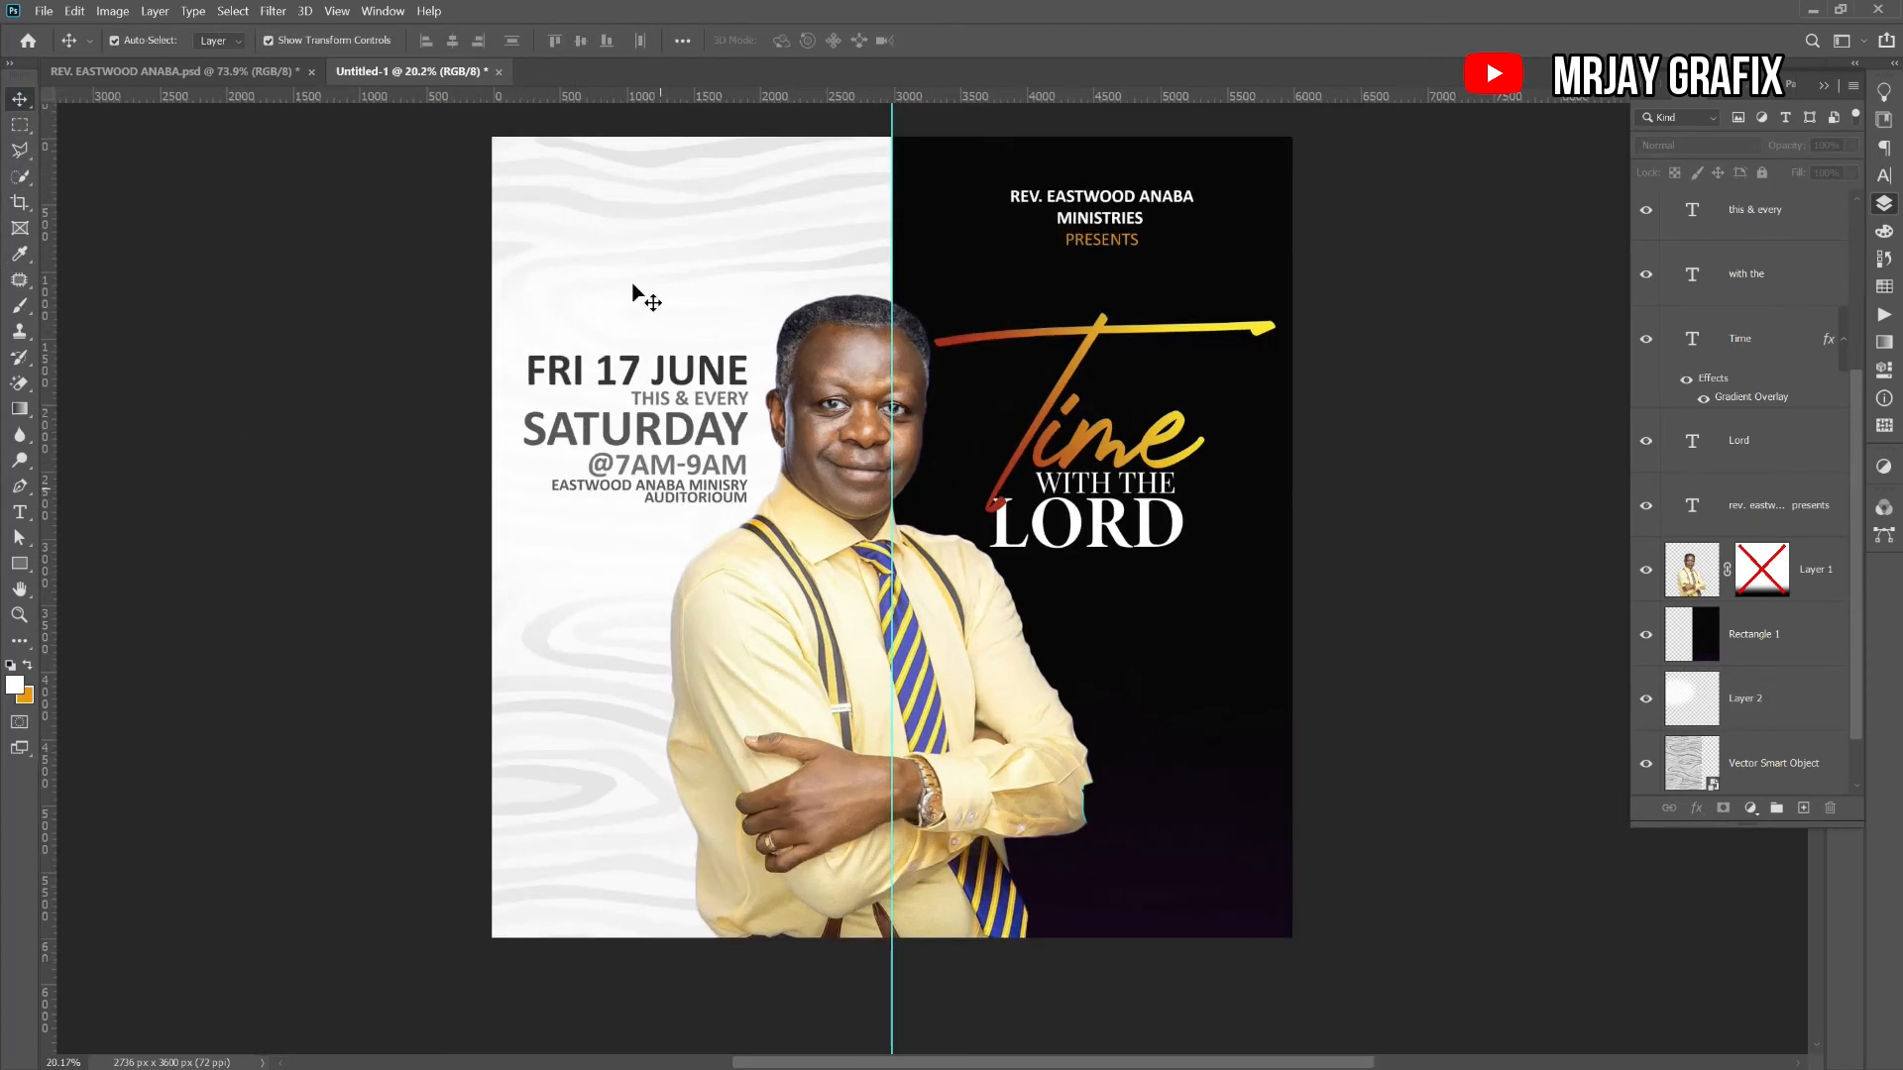
scroll(639, 199, "up", 2)
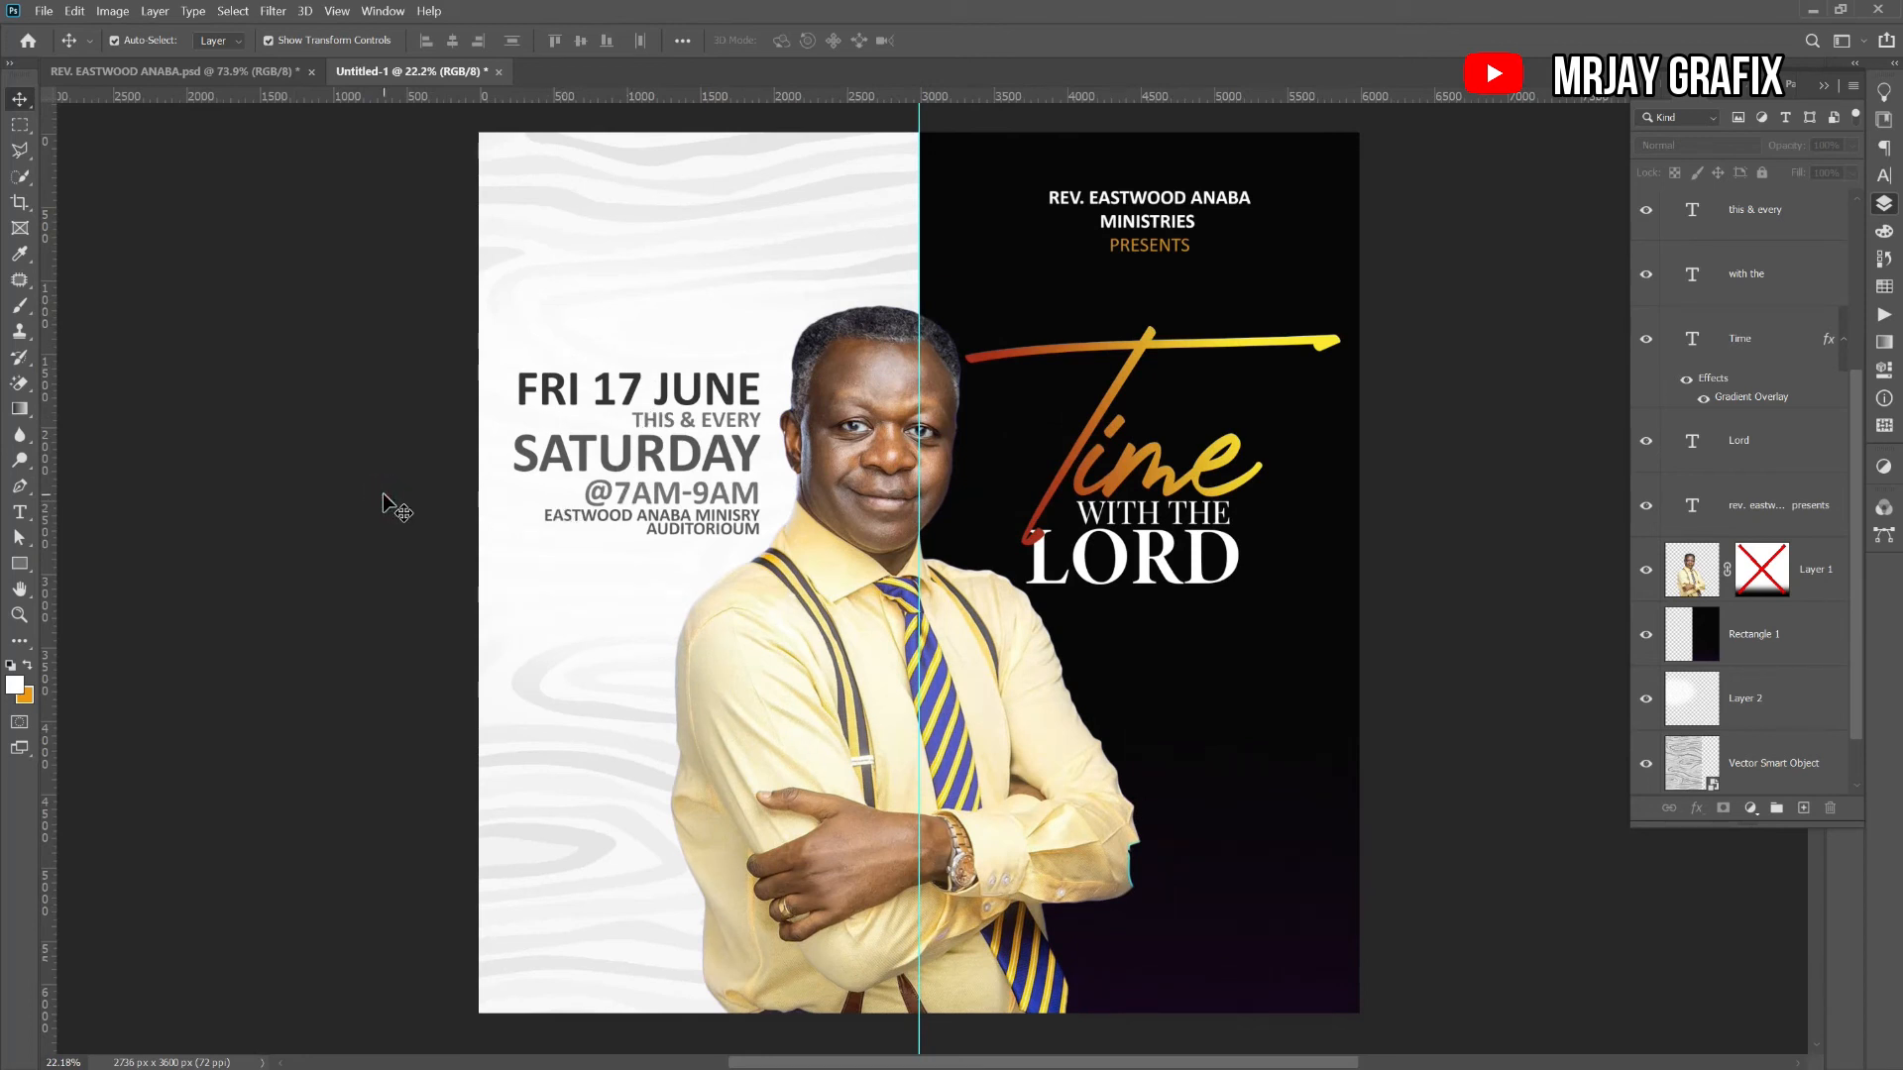
- Add a Black & White adjustment layer above the portrait and clip it to the portrait layer
left_click(836, 495)
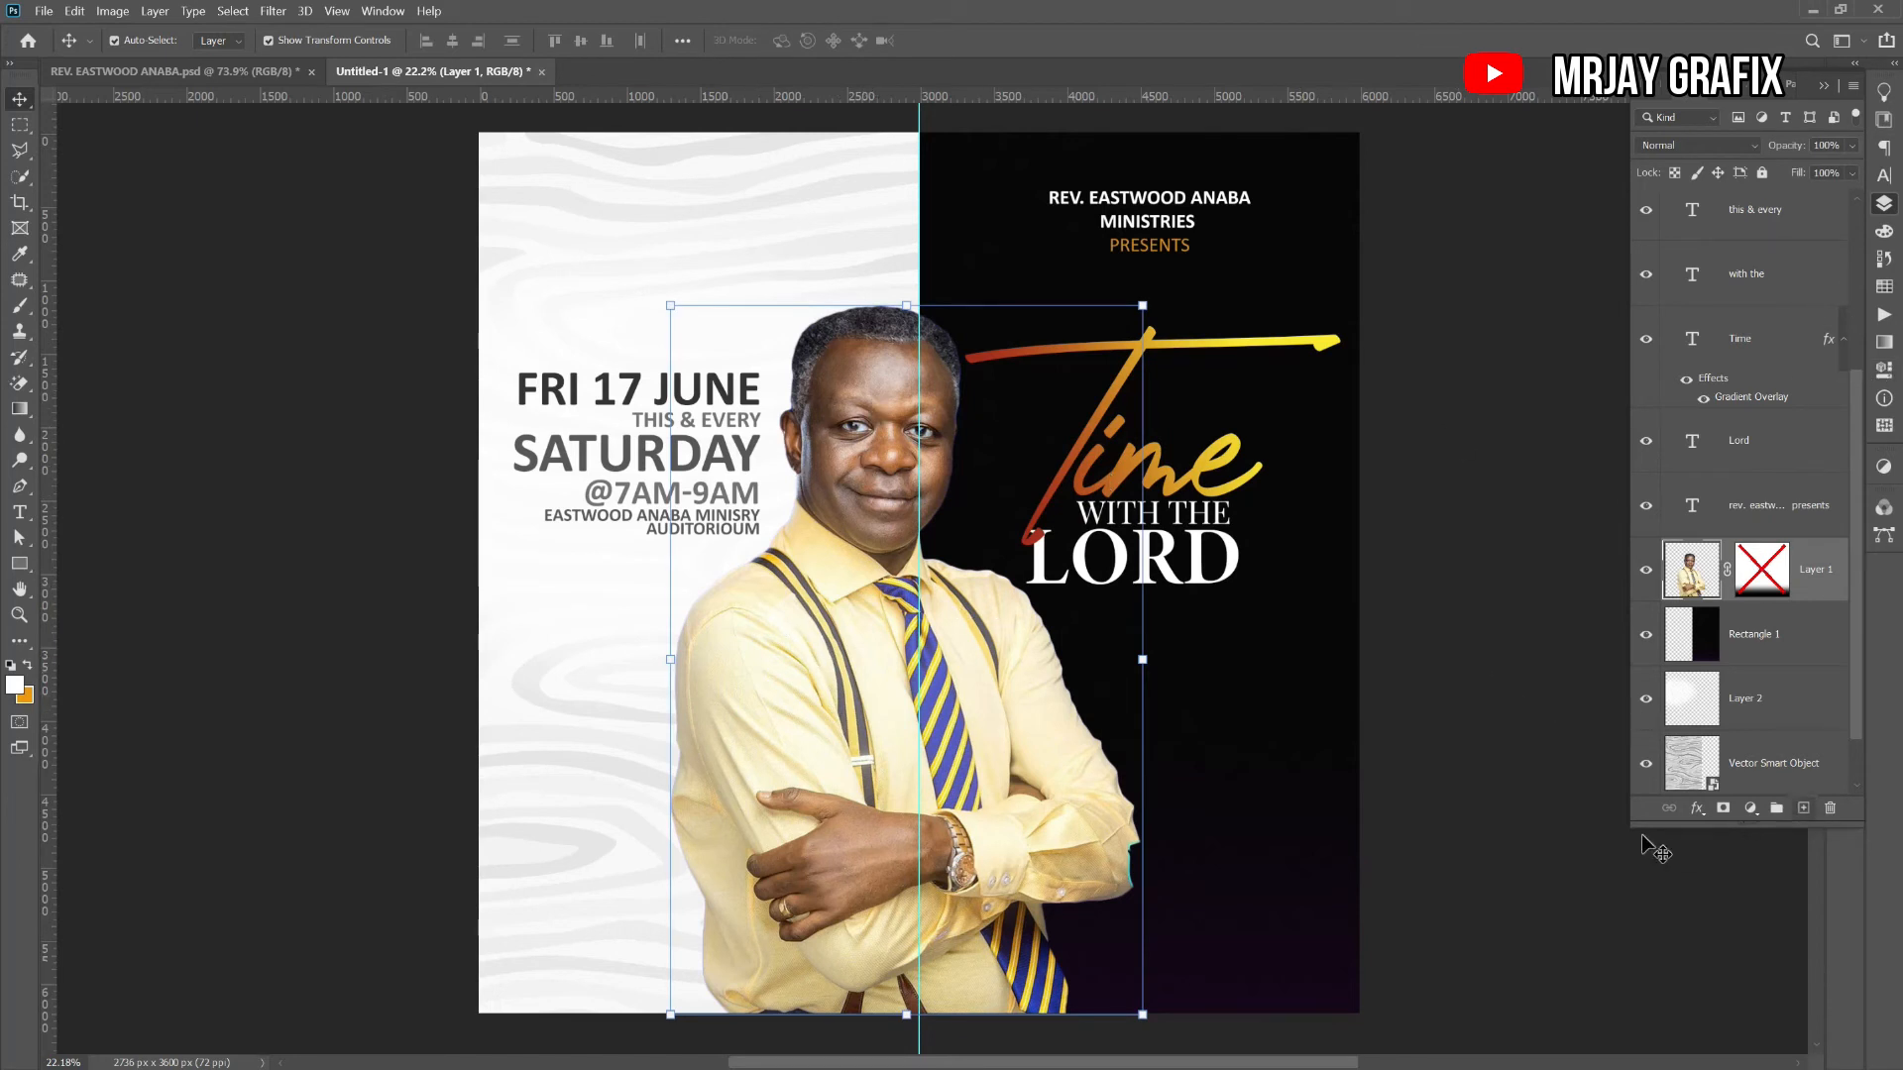
left_click(1750, 808)
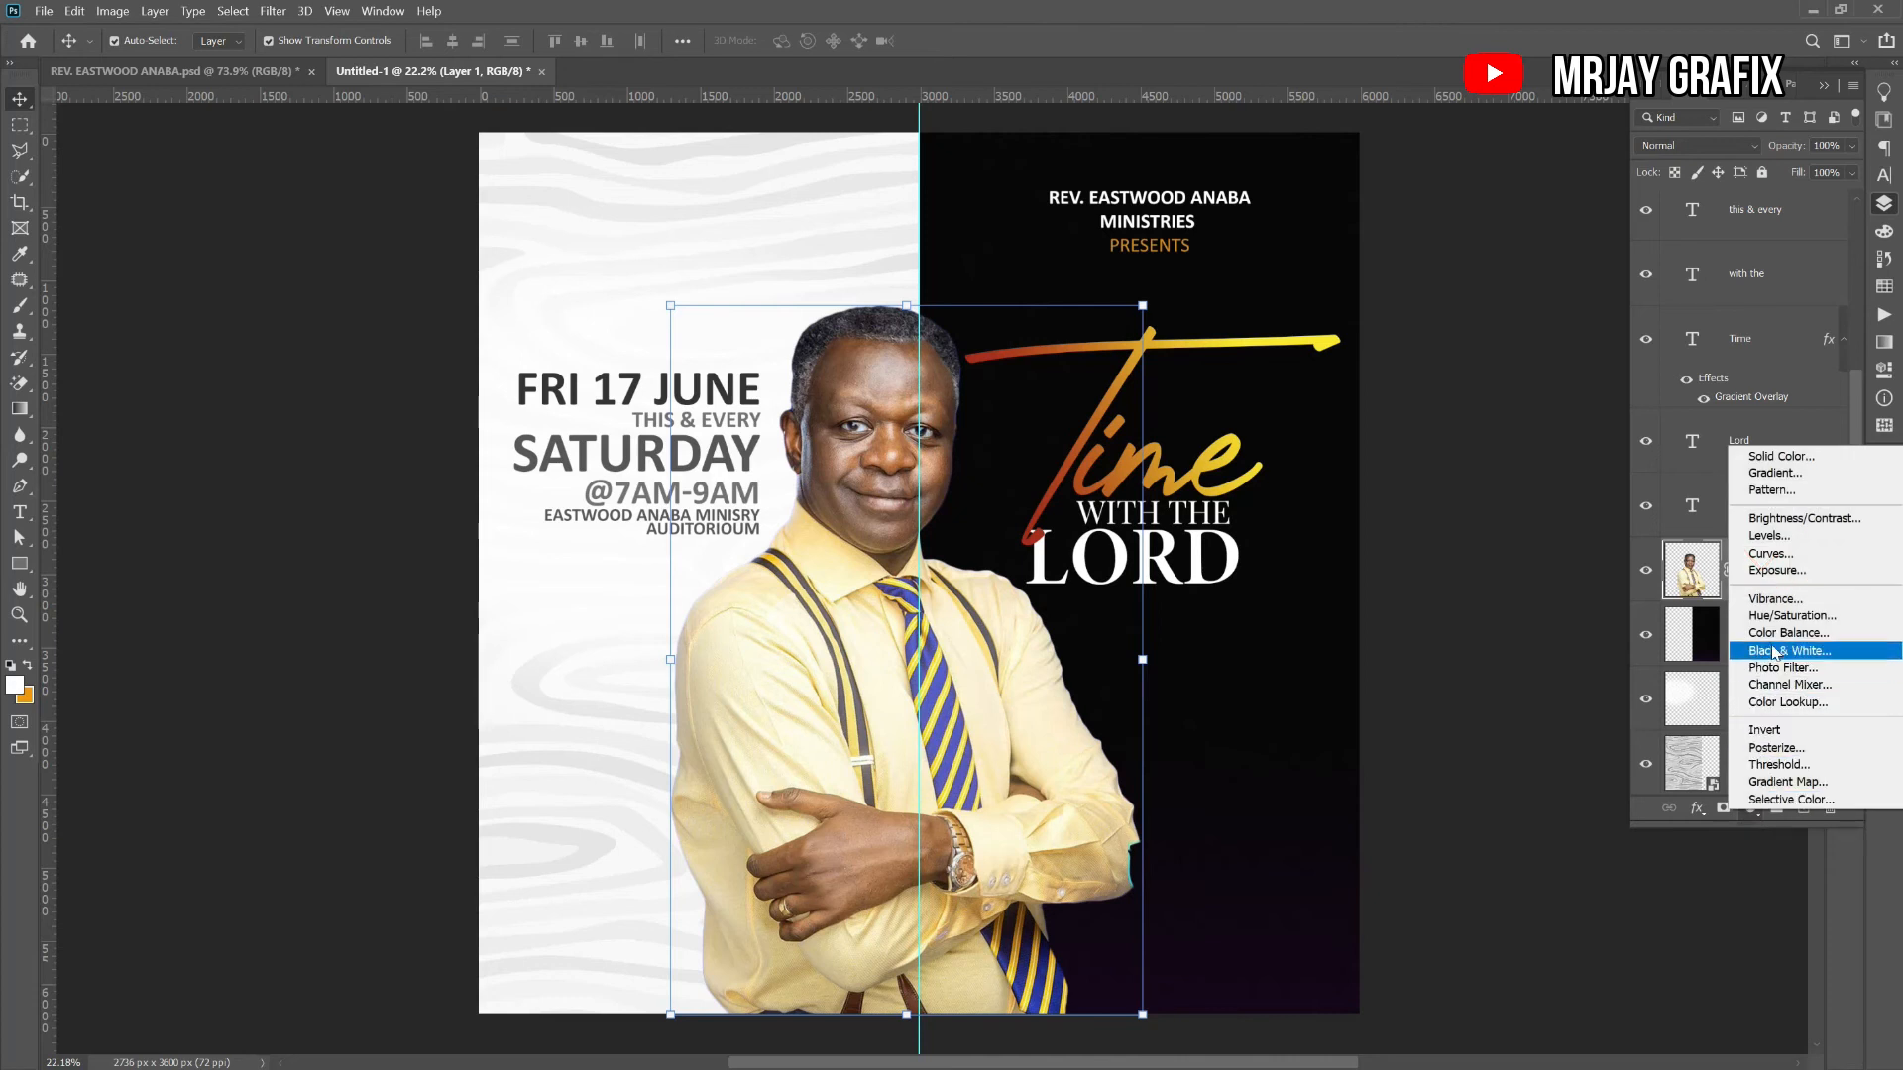
left_click(1693, 838)
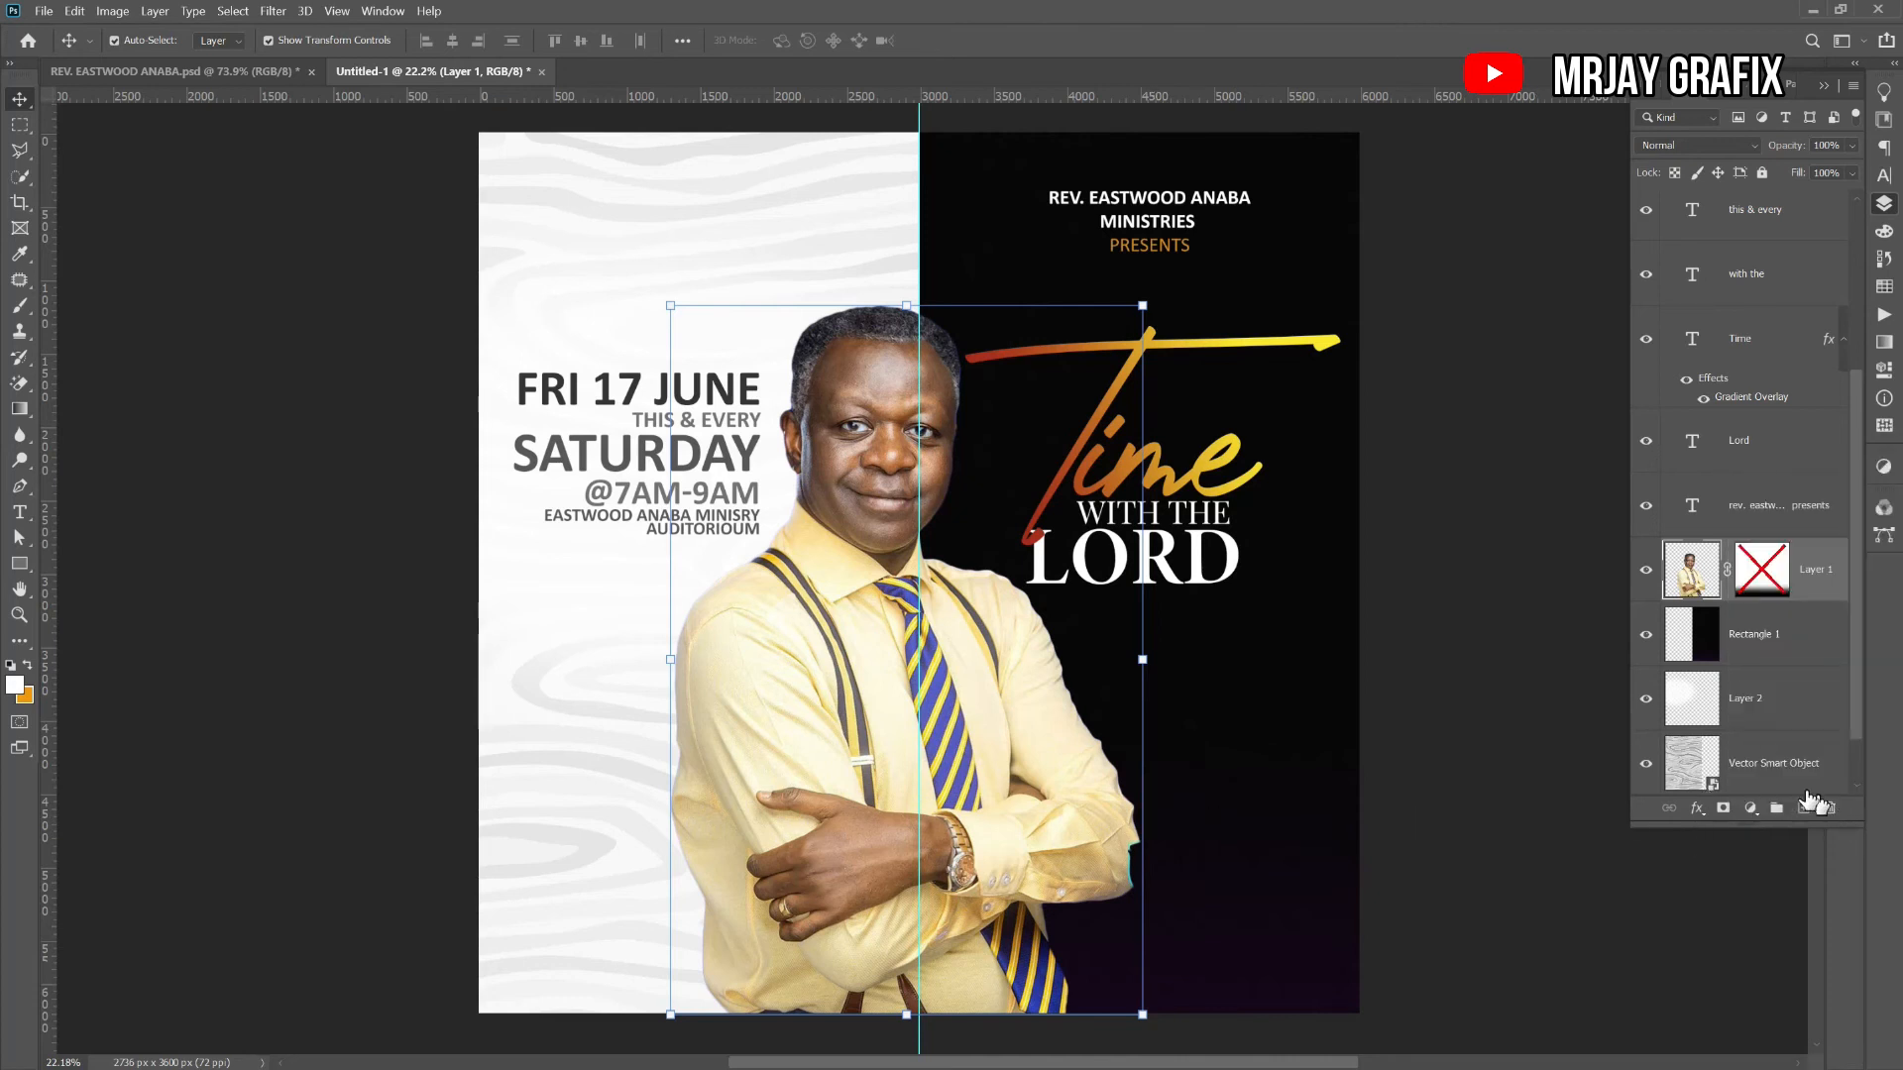
left_click(1751, 809)
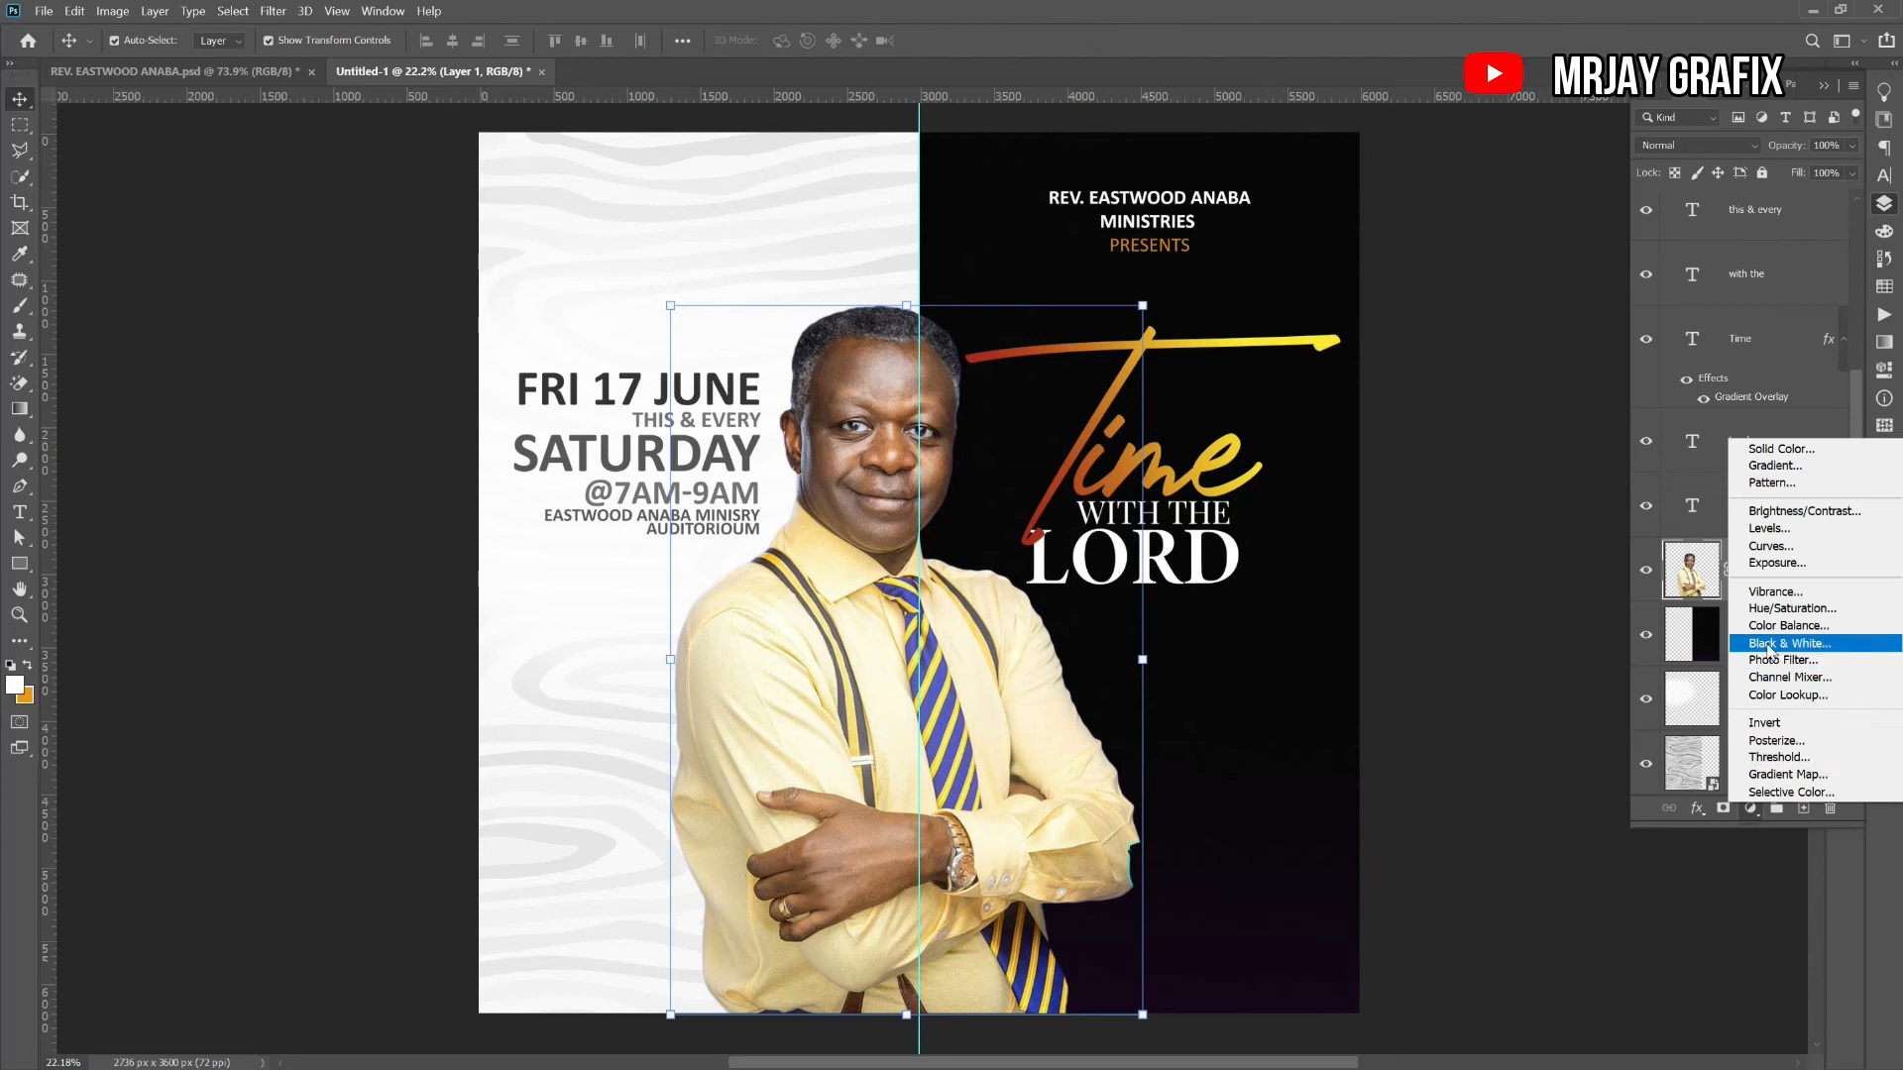
left_click(1763, 646)
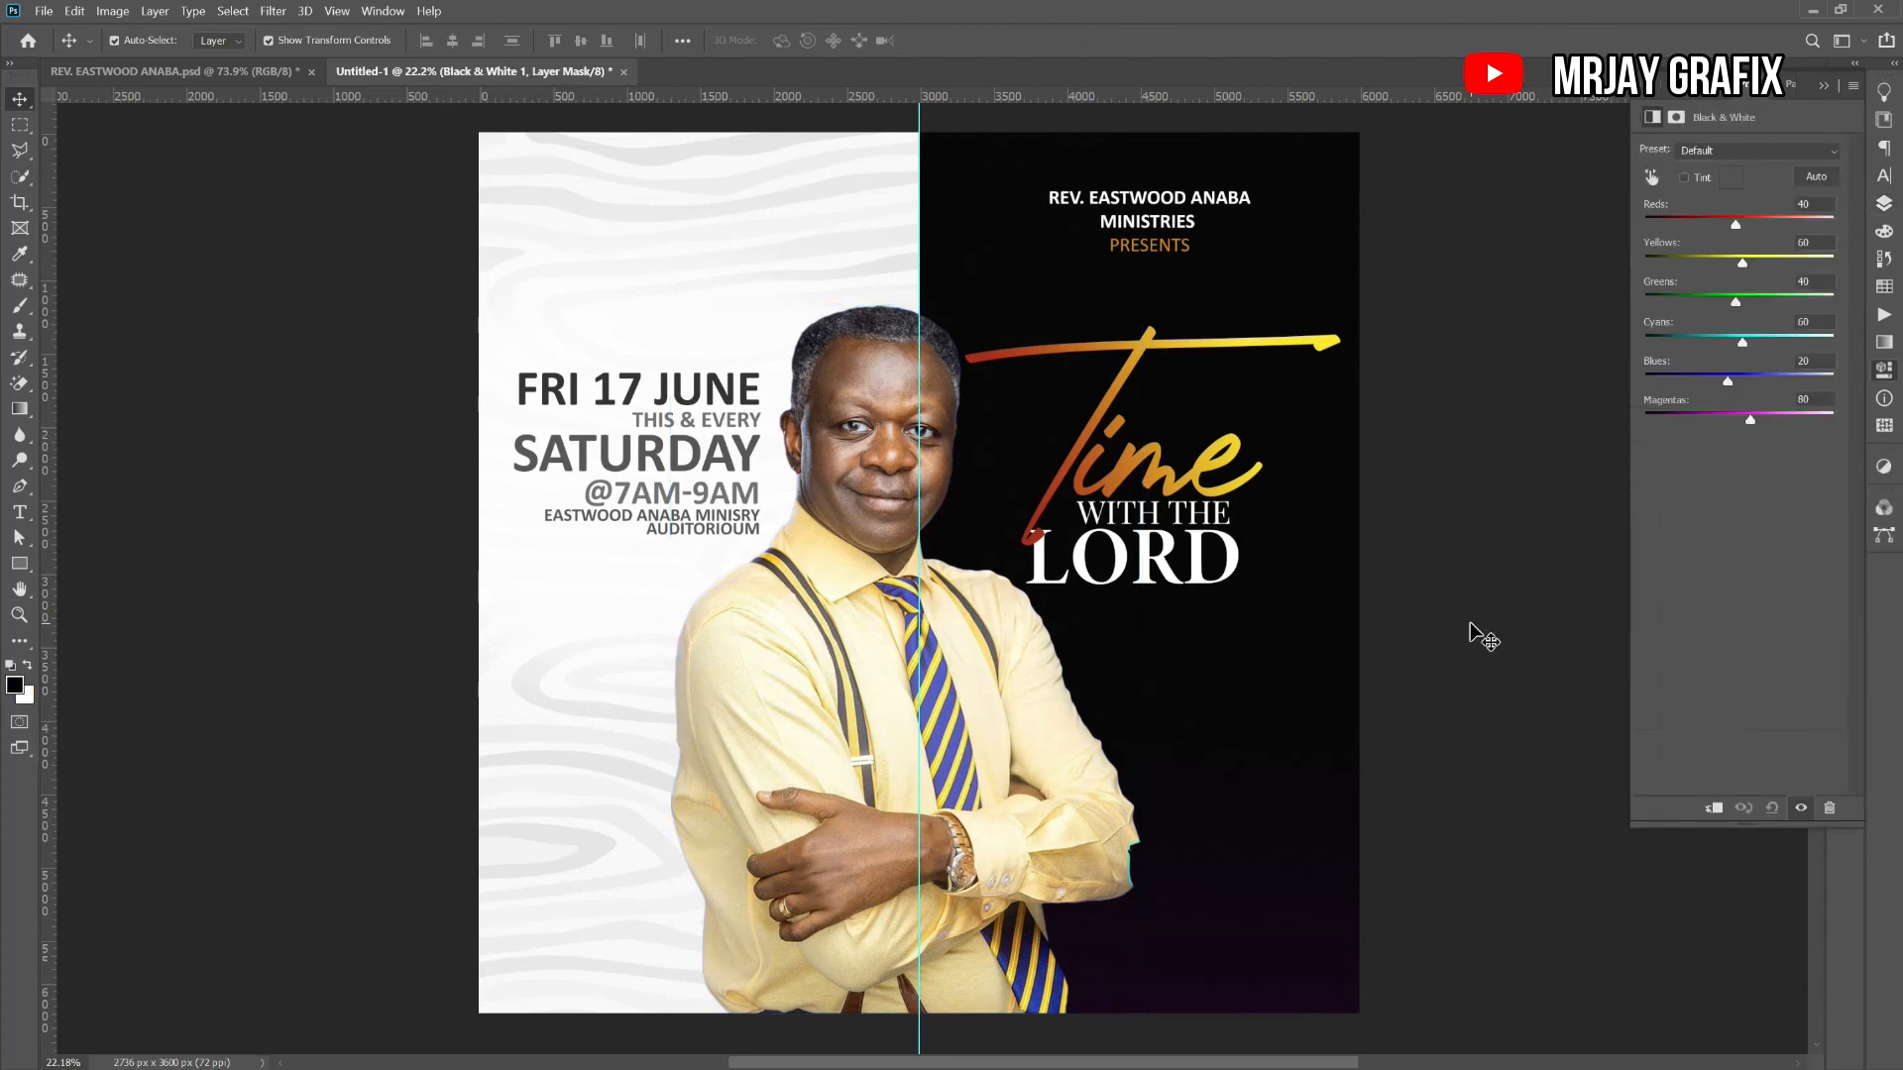
left_click(1712, 810)
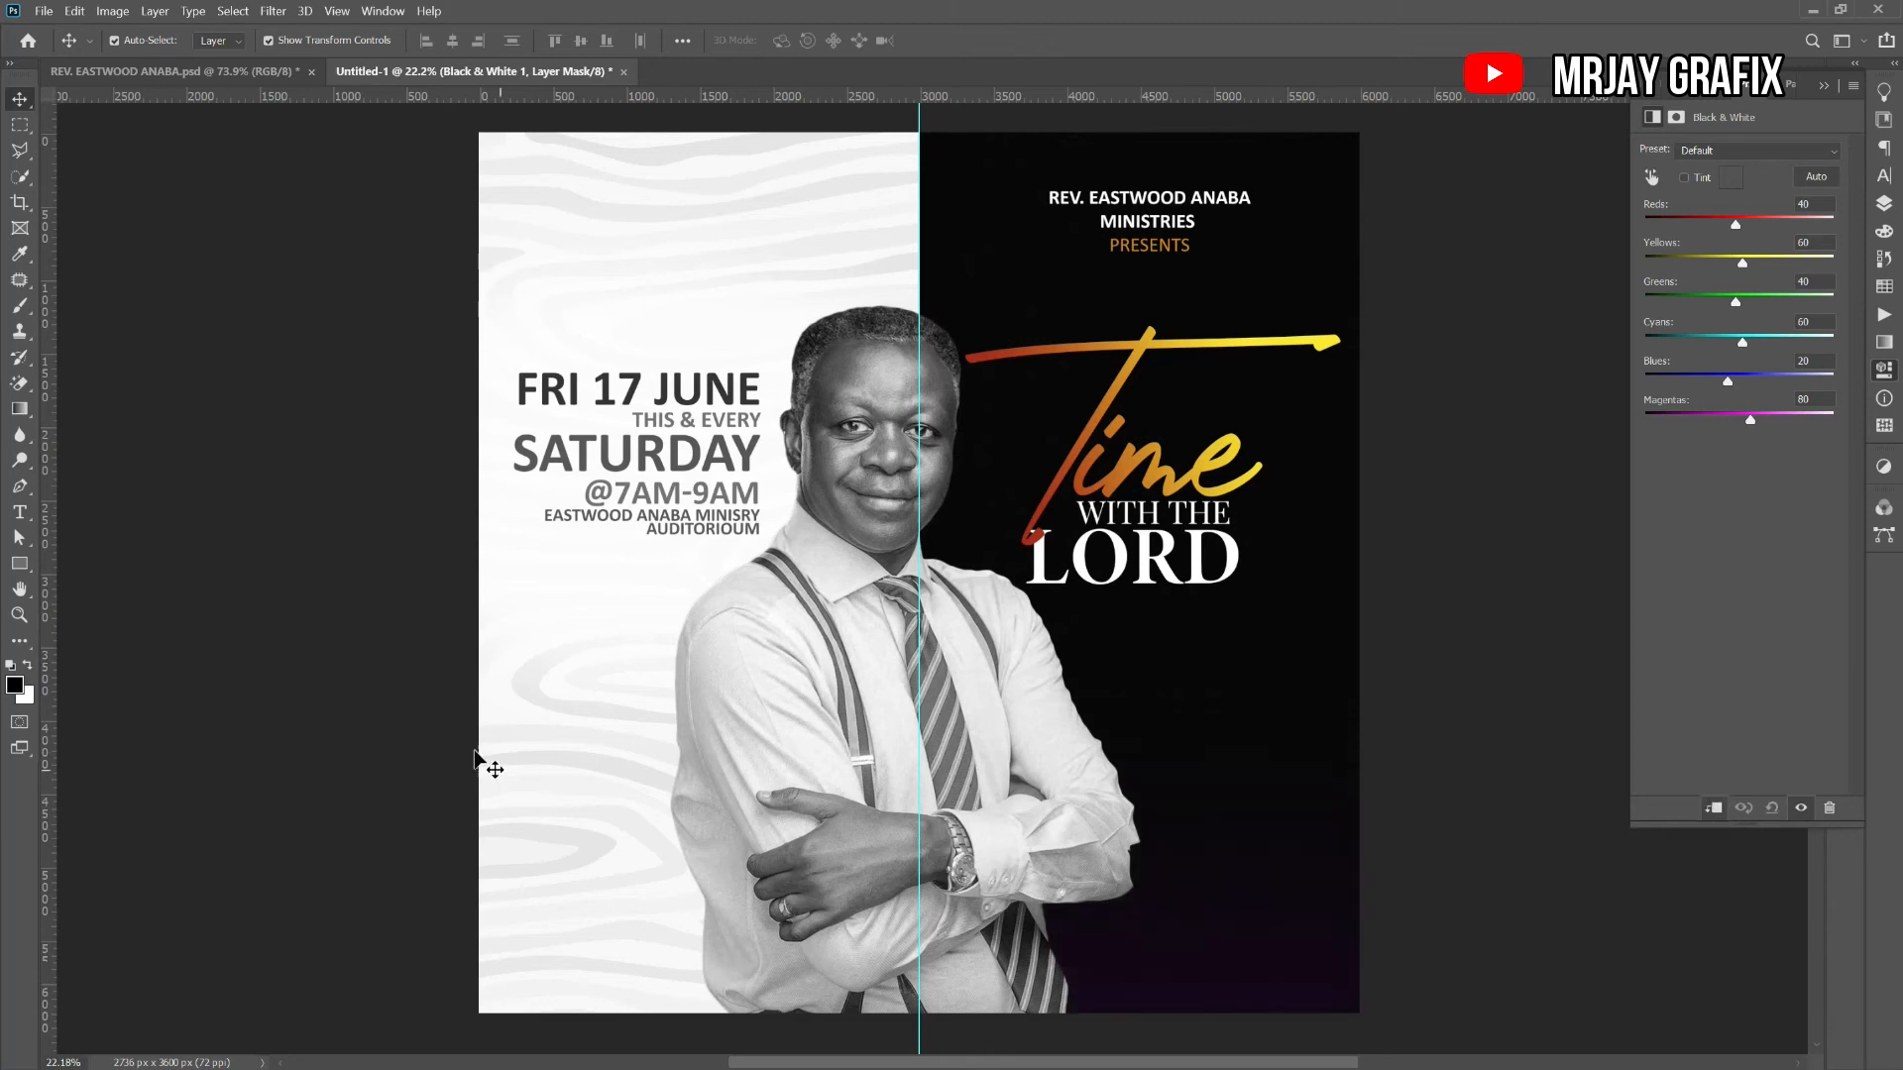
scroll(388, 829, "down", 1)
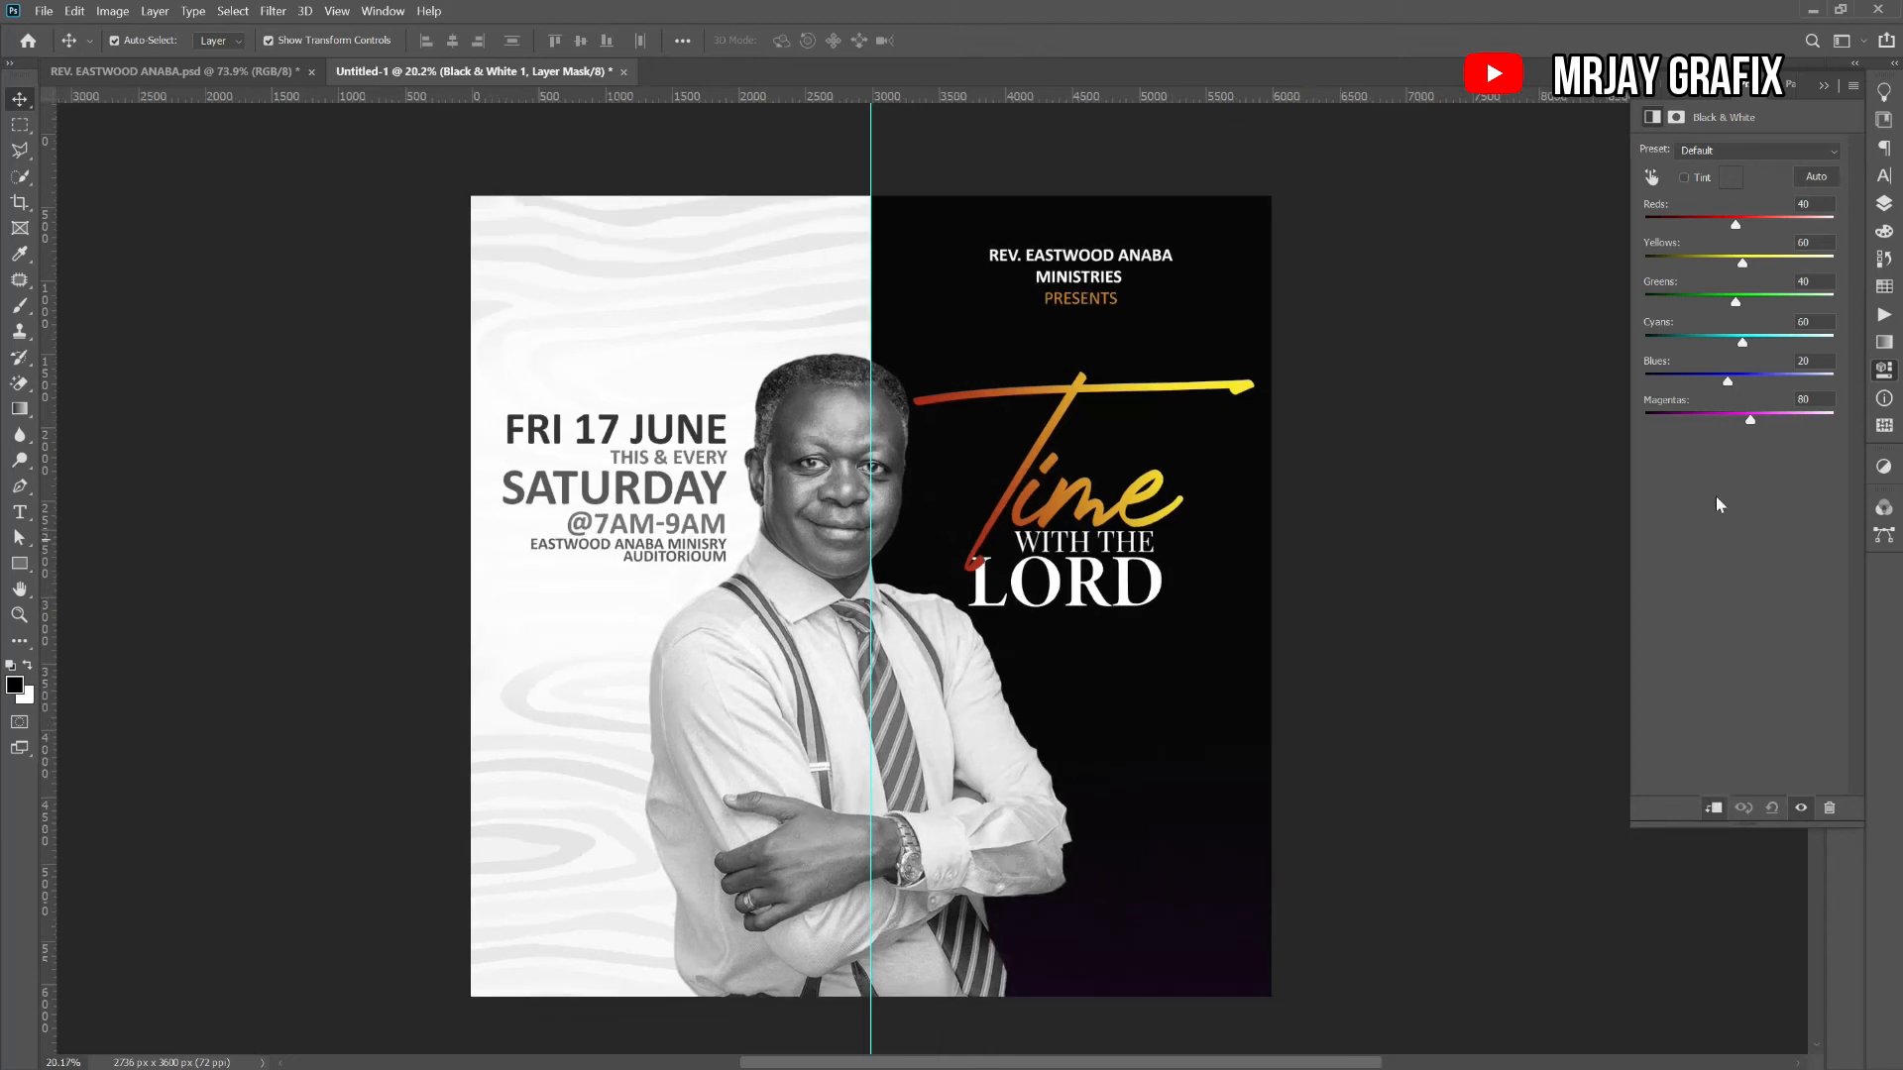
- Duplicate the portrait layer, move the original above the Black & White adjustment, and hide that color version
left_click(1883, 205)
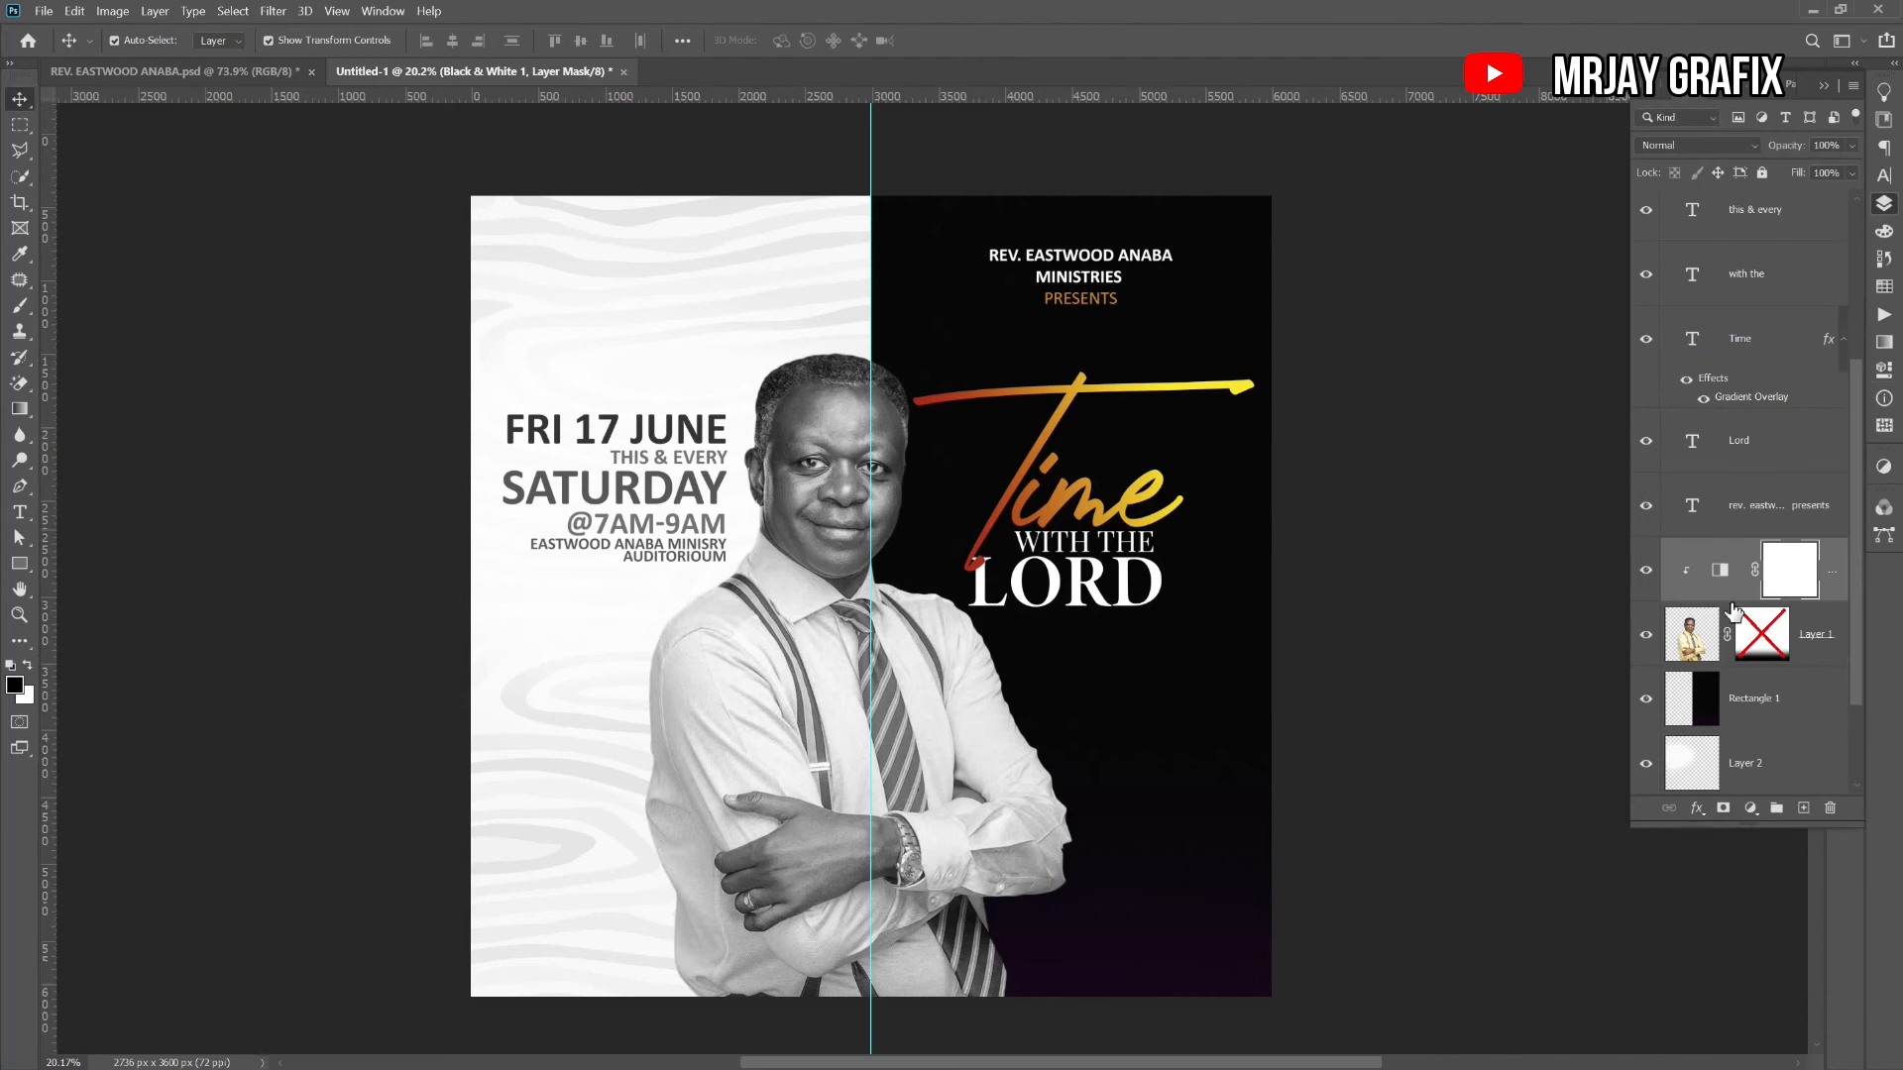
left_click(1701, 639)
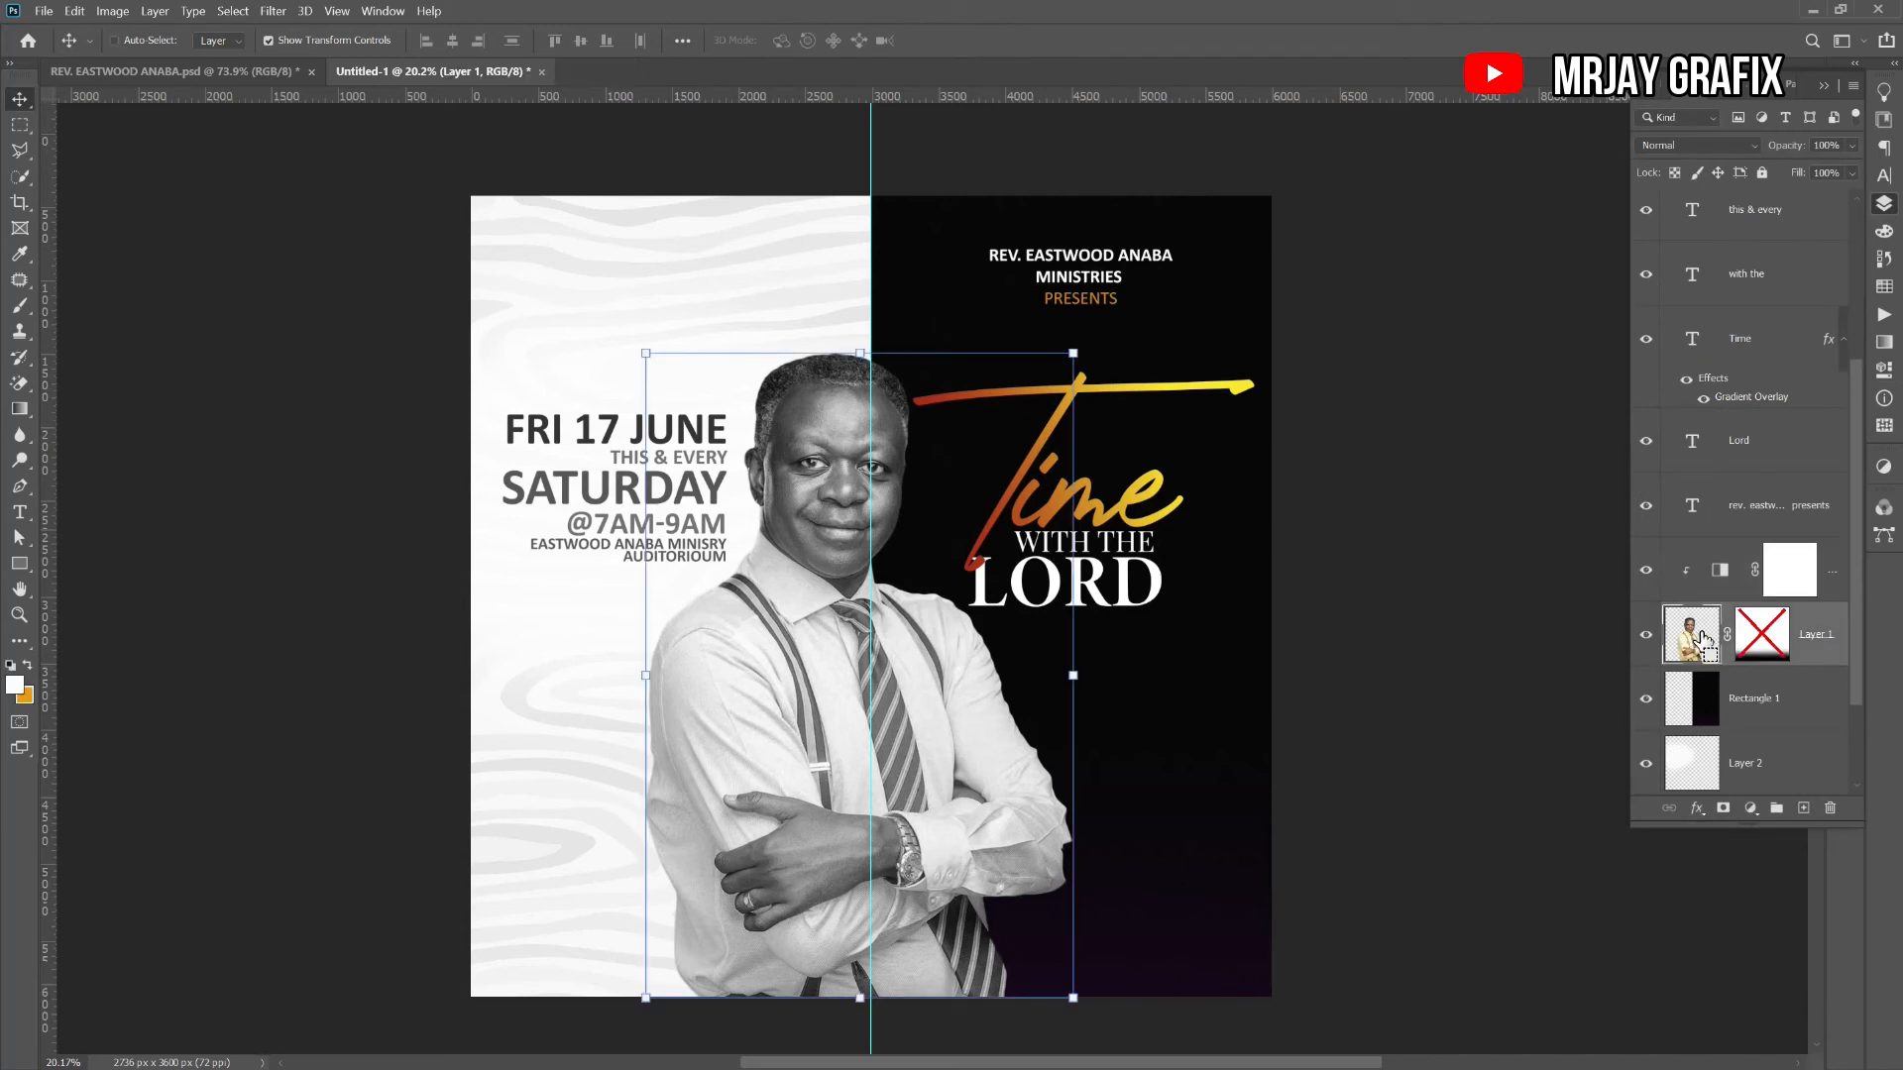
key("ctrl+j")
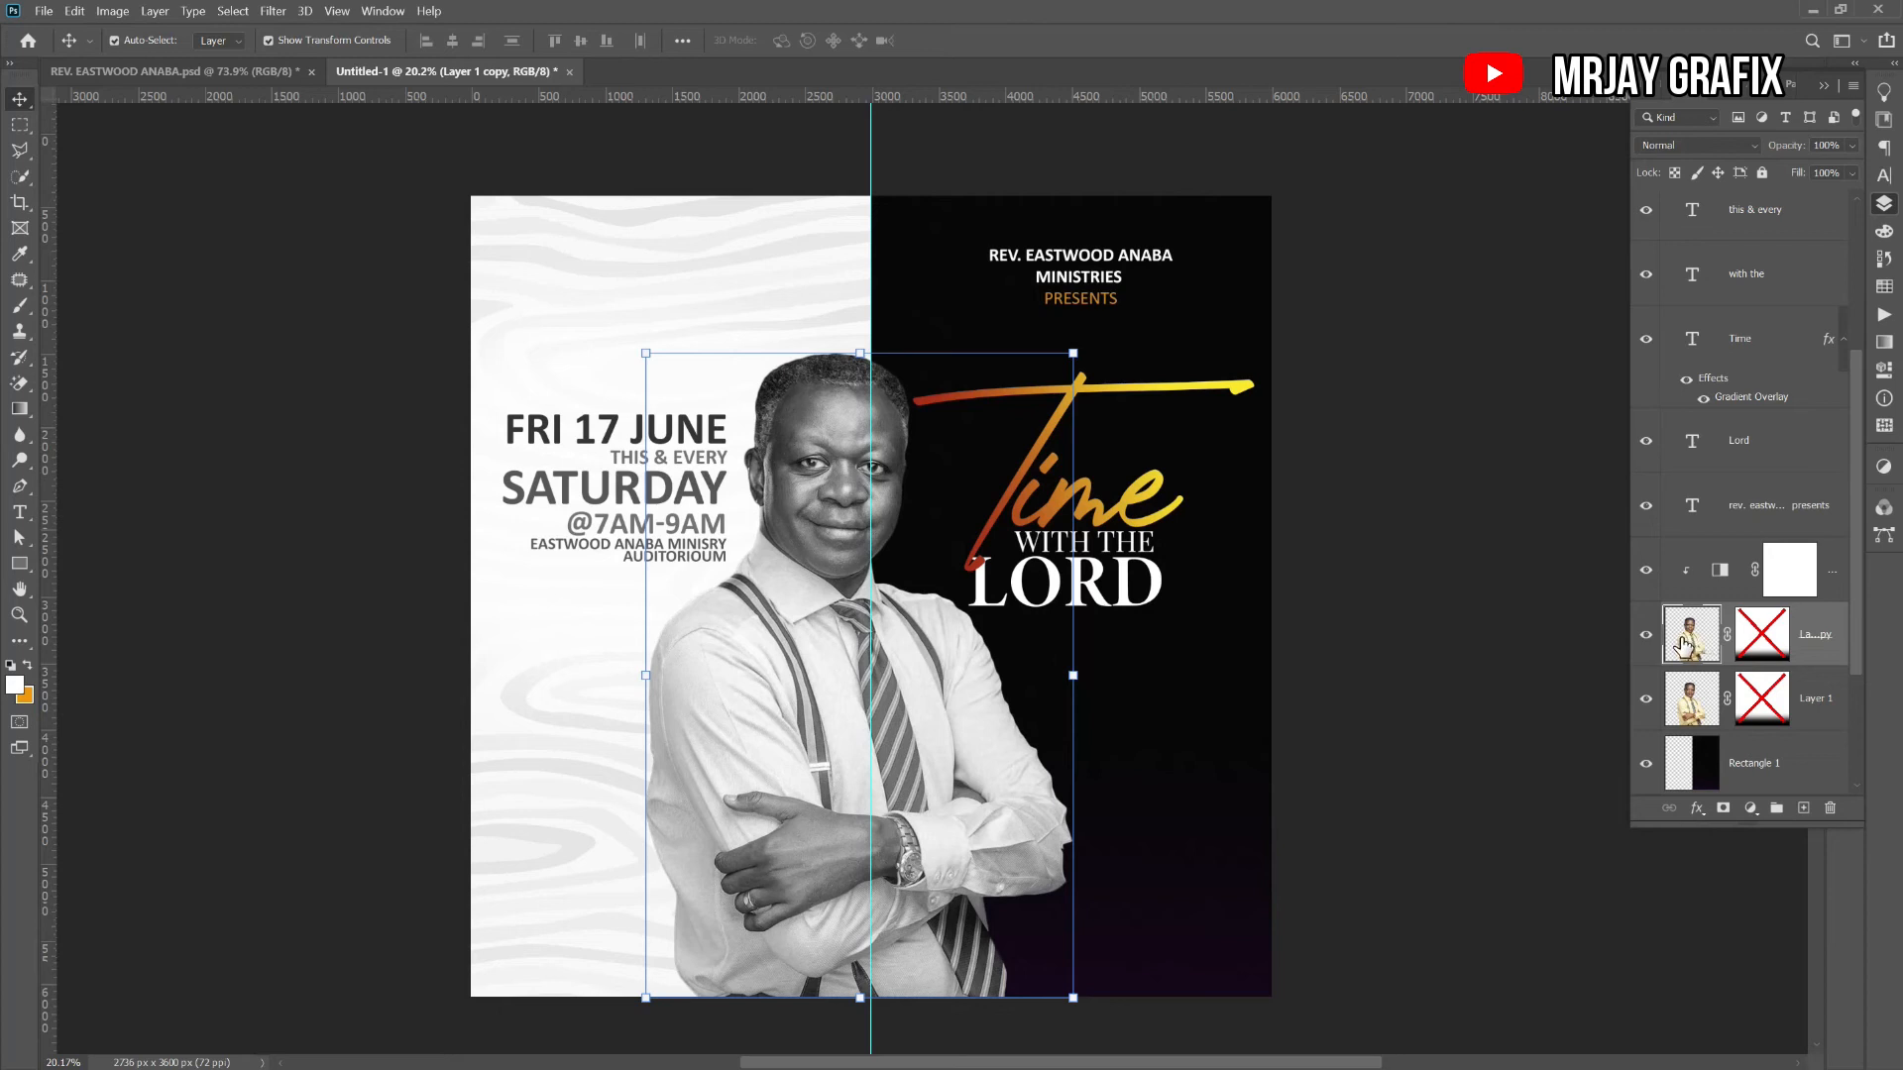
left_click_drag(1693, 731, 1689, 526)
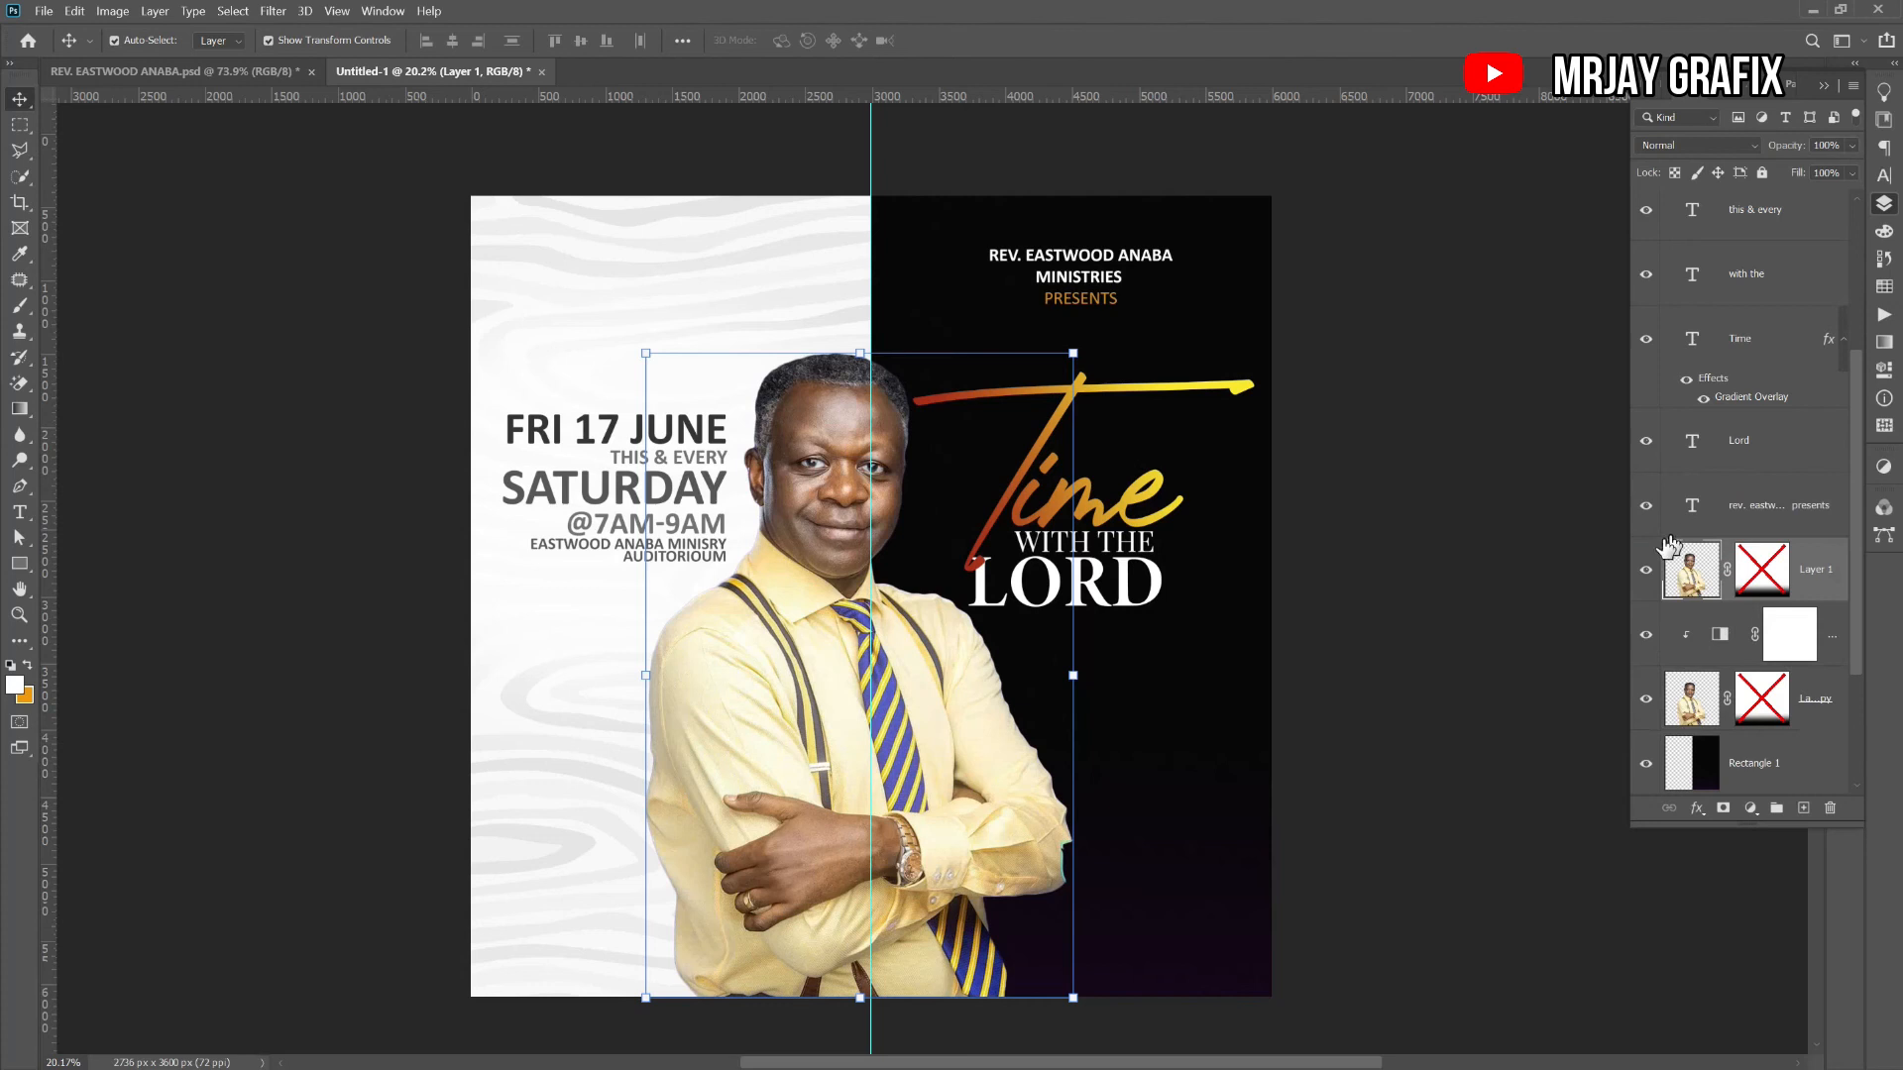
left_click(1646, 573)
left_click(1644, 571)
left_click(1644, 570)
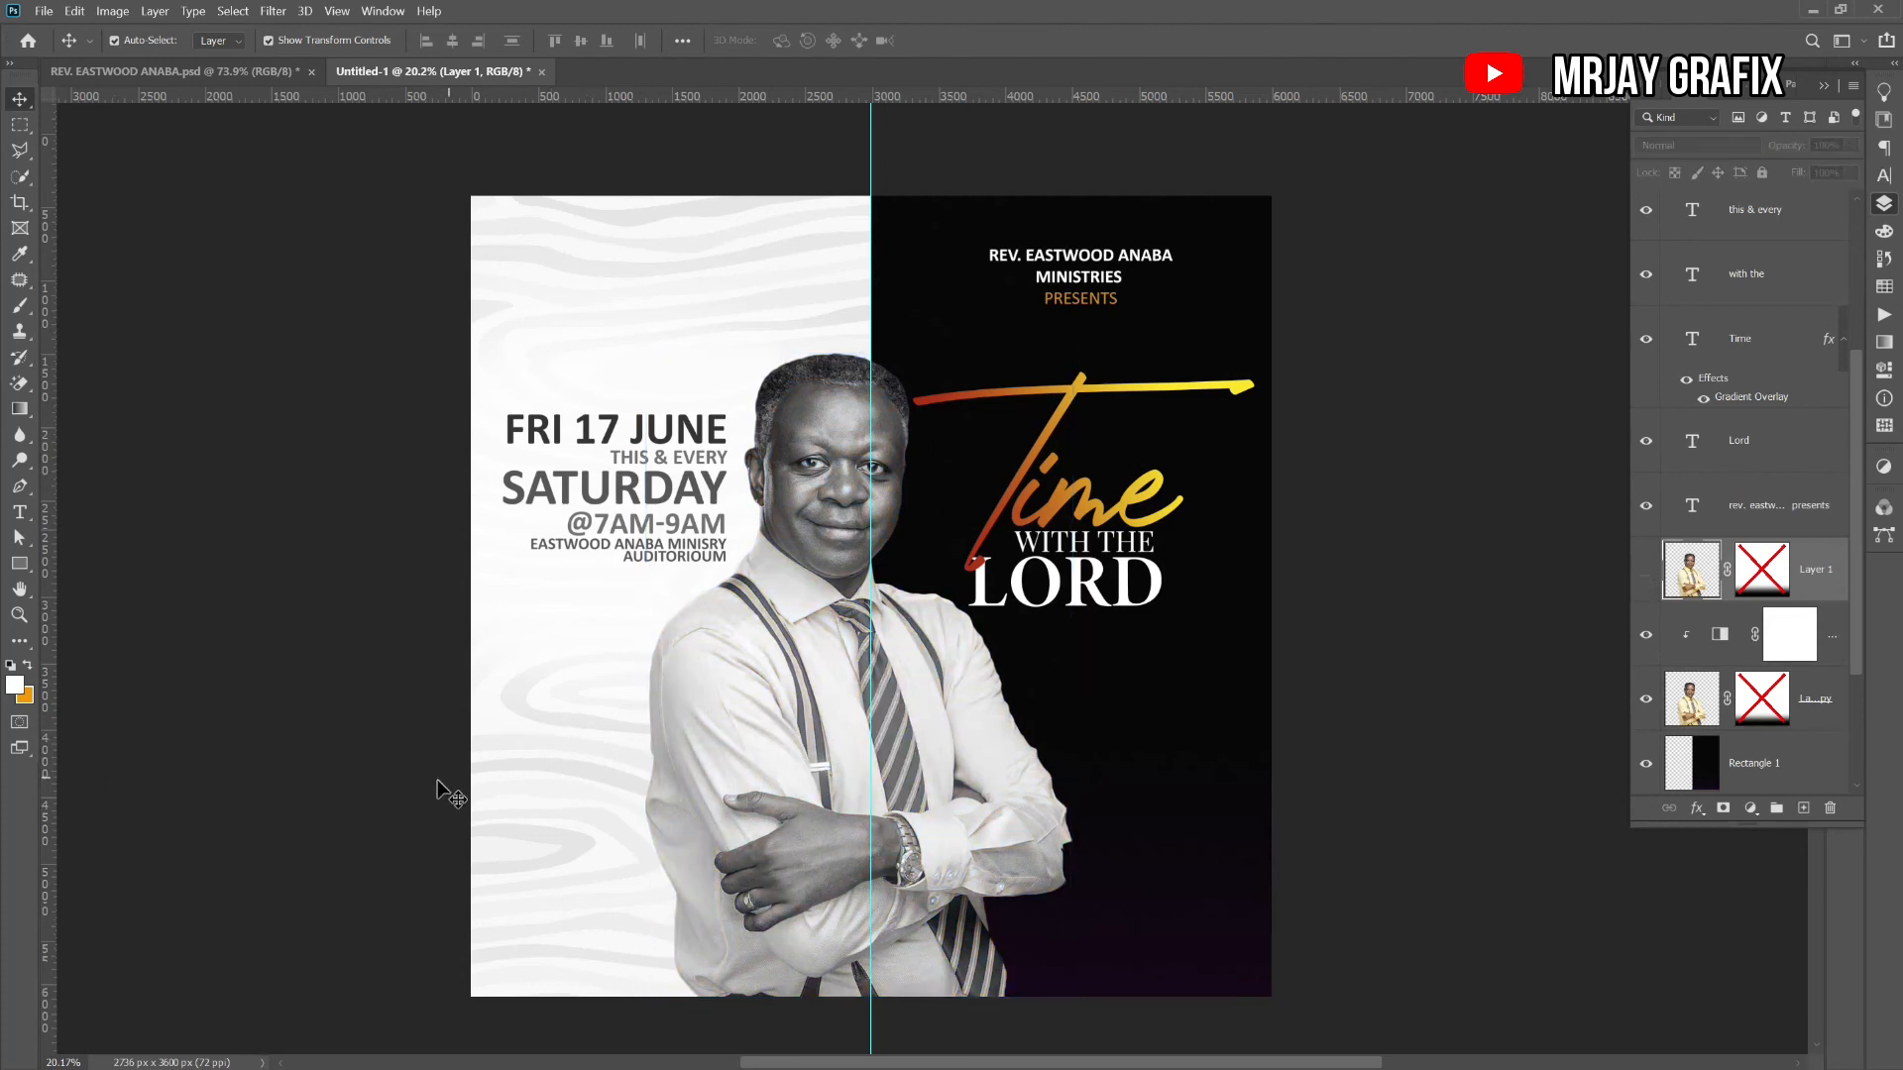
- Draw a white rectangle bar about 4790 by 273 px across the lower edge of the design, spanning both halves
scroll(367, 833, "up", 1)
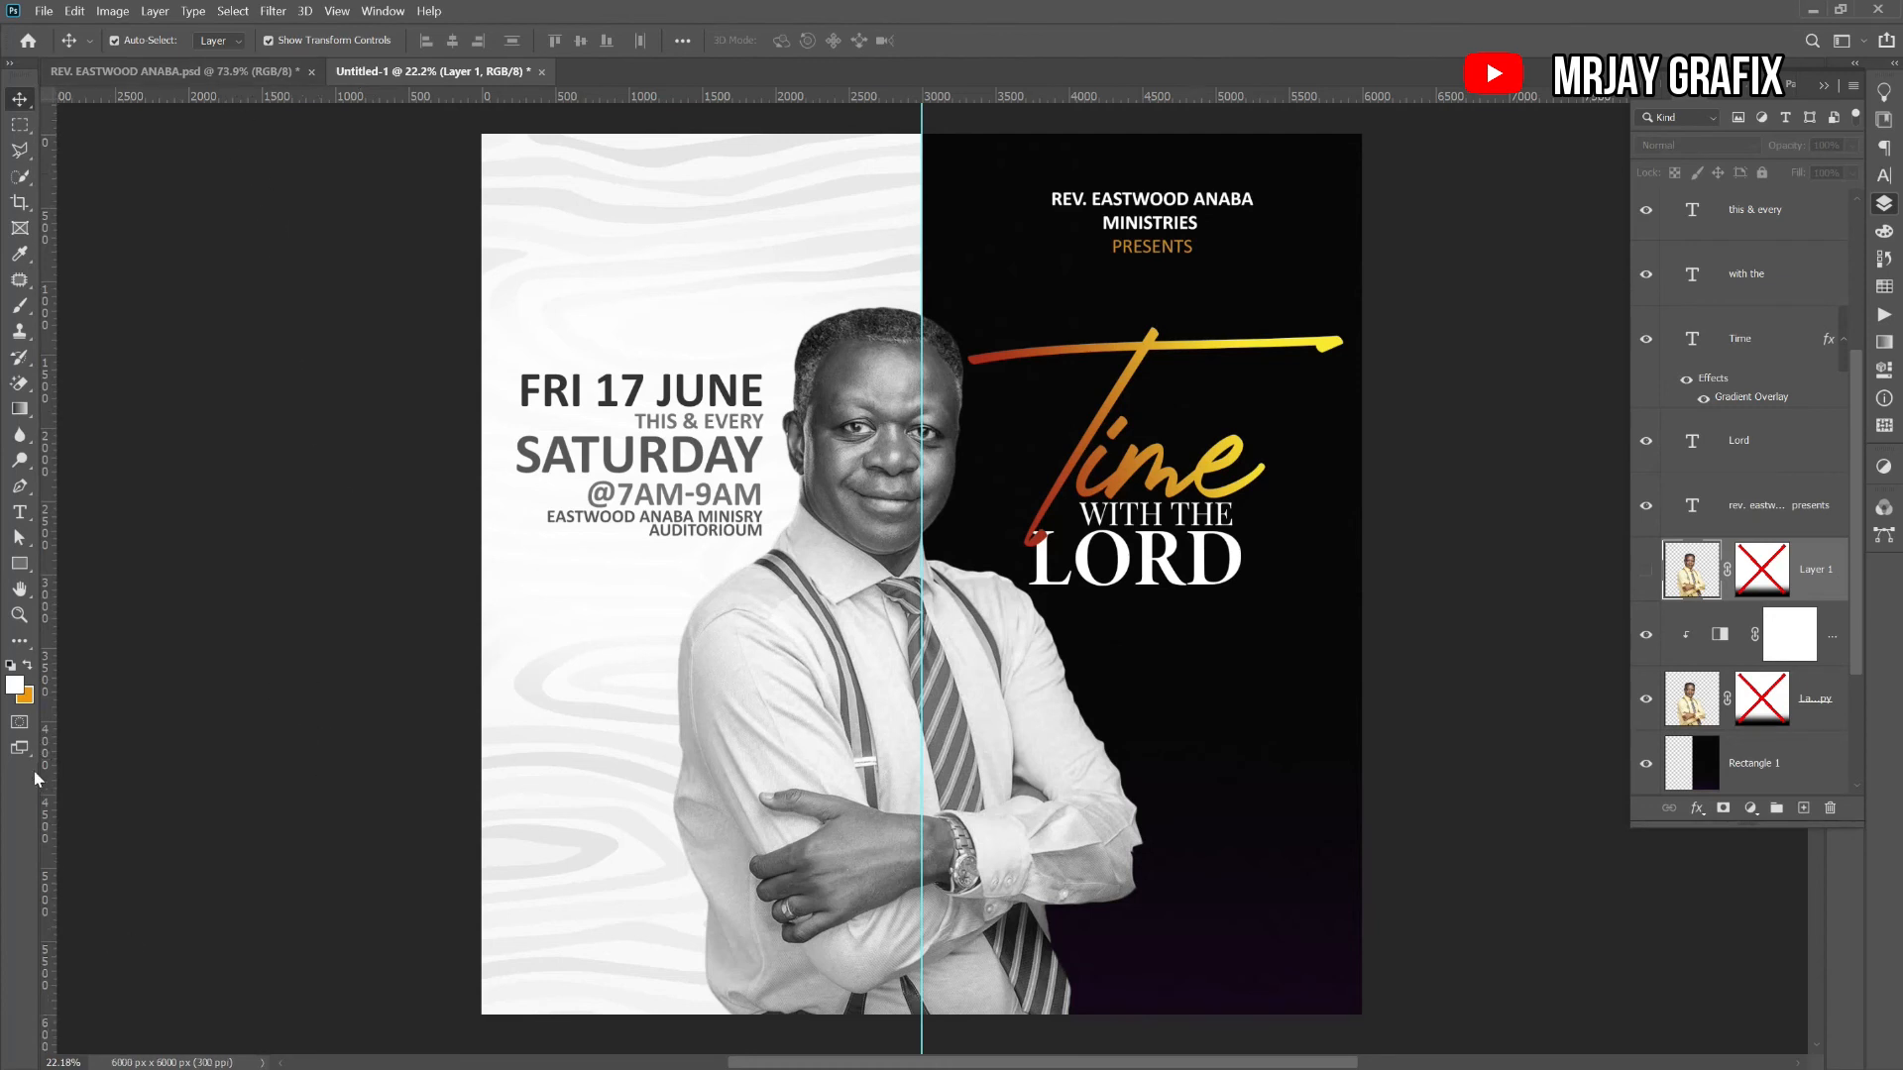
left_click(20, 563)
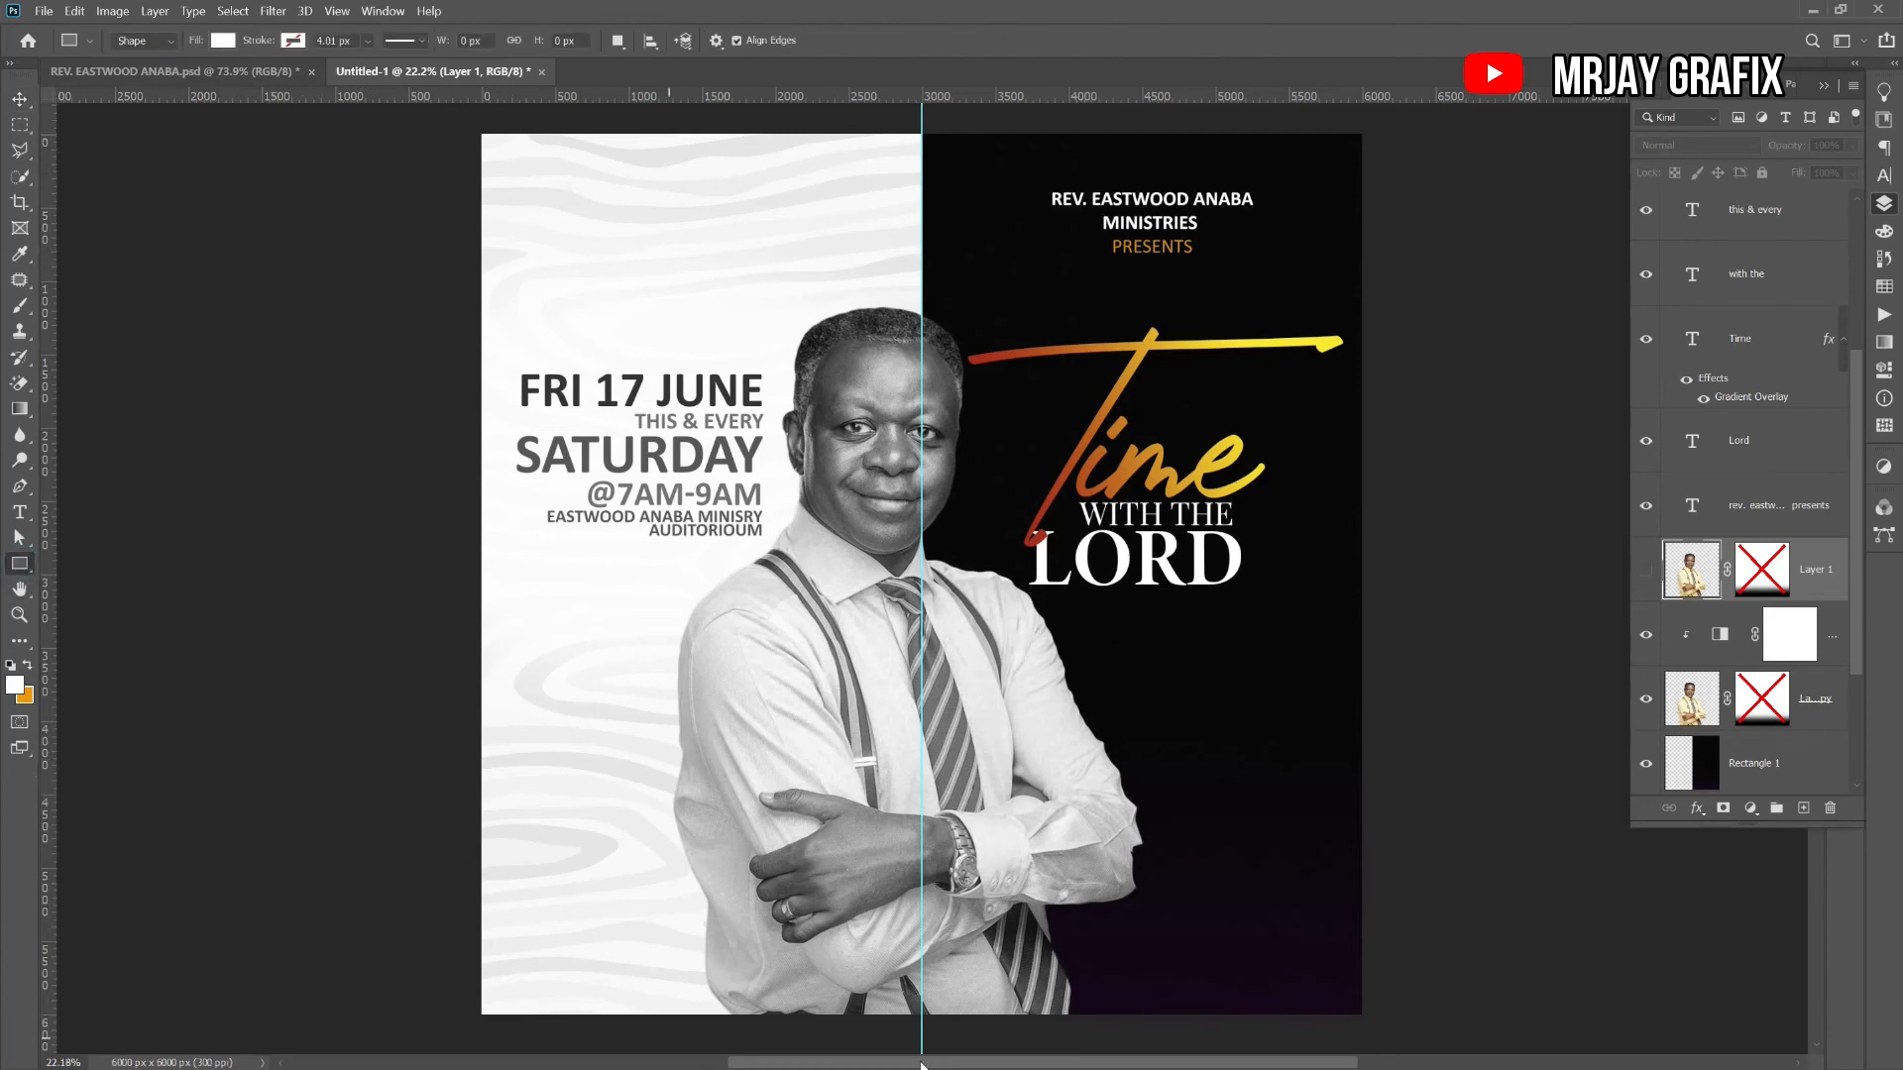
left_click_drag(565, 950, 1268, 989)
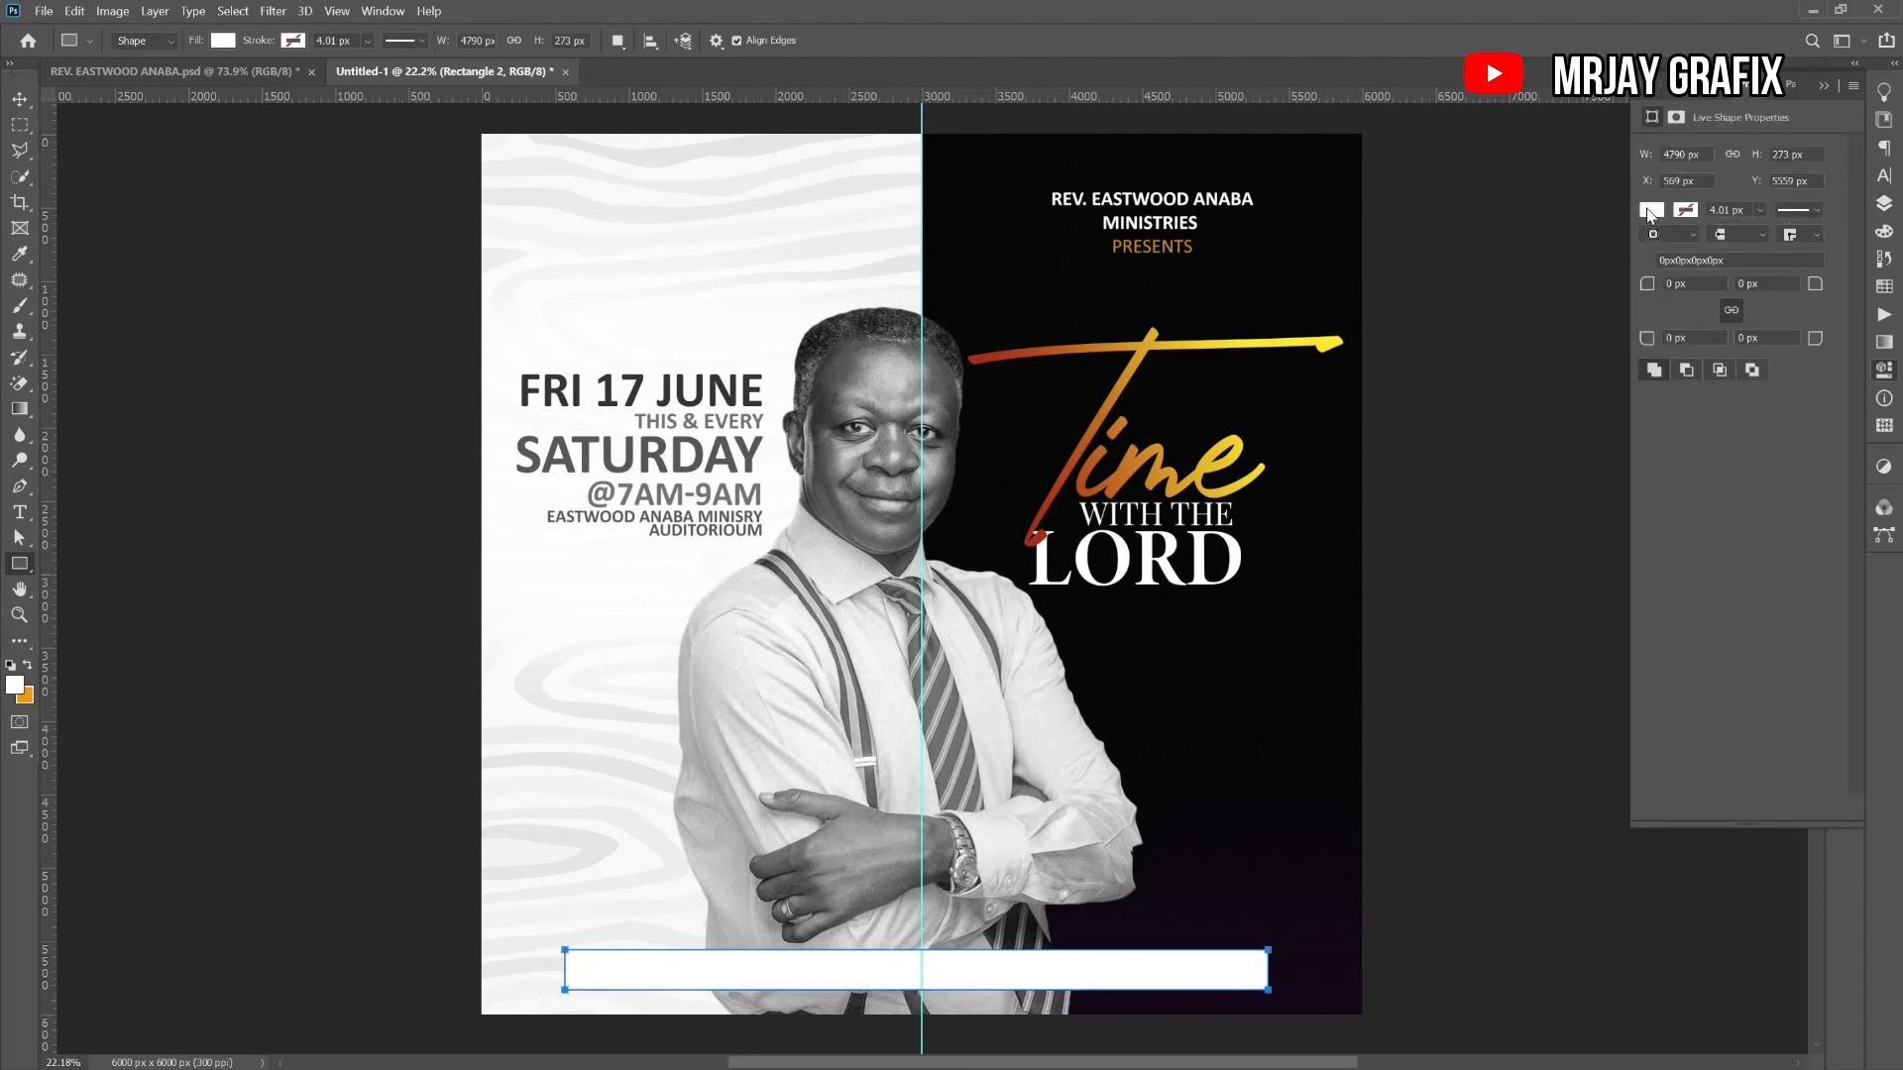
left_click(1651, 211)
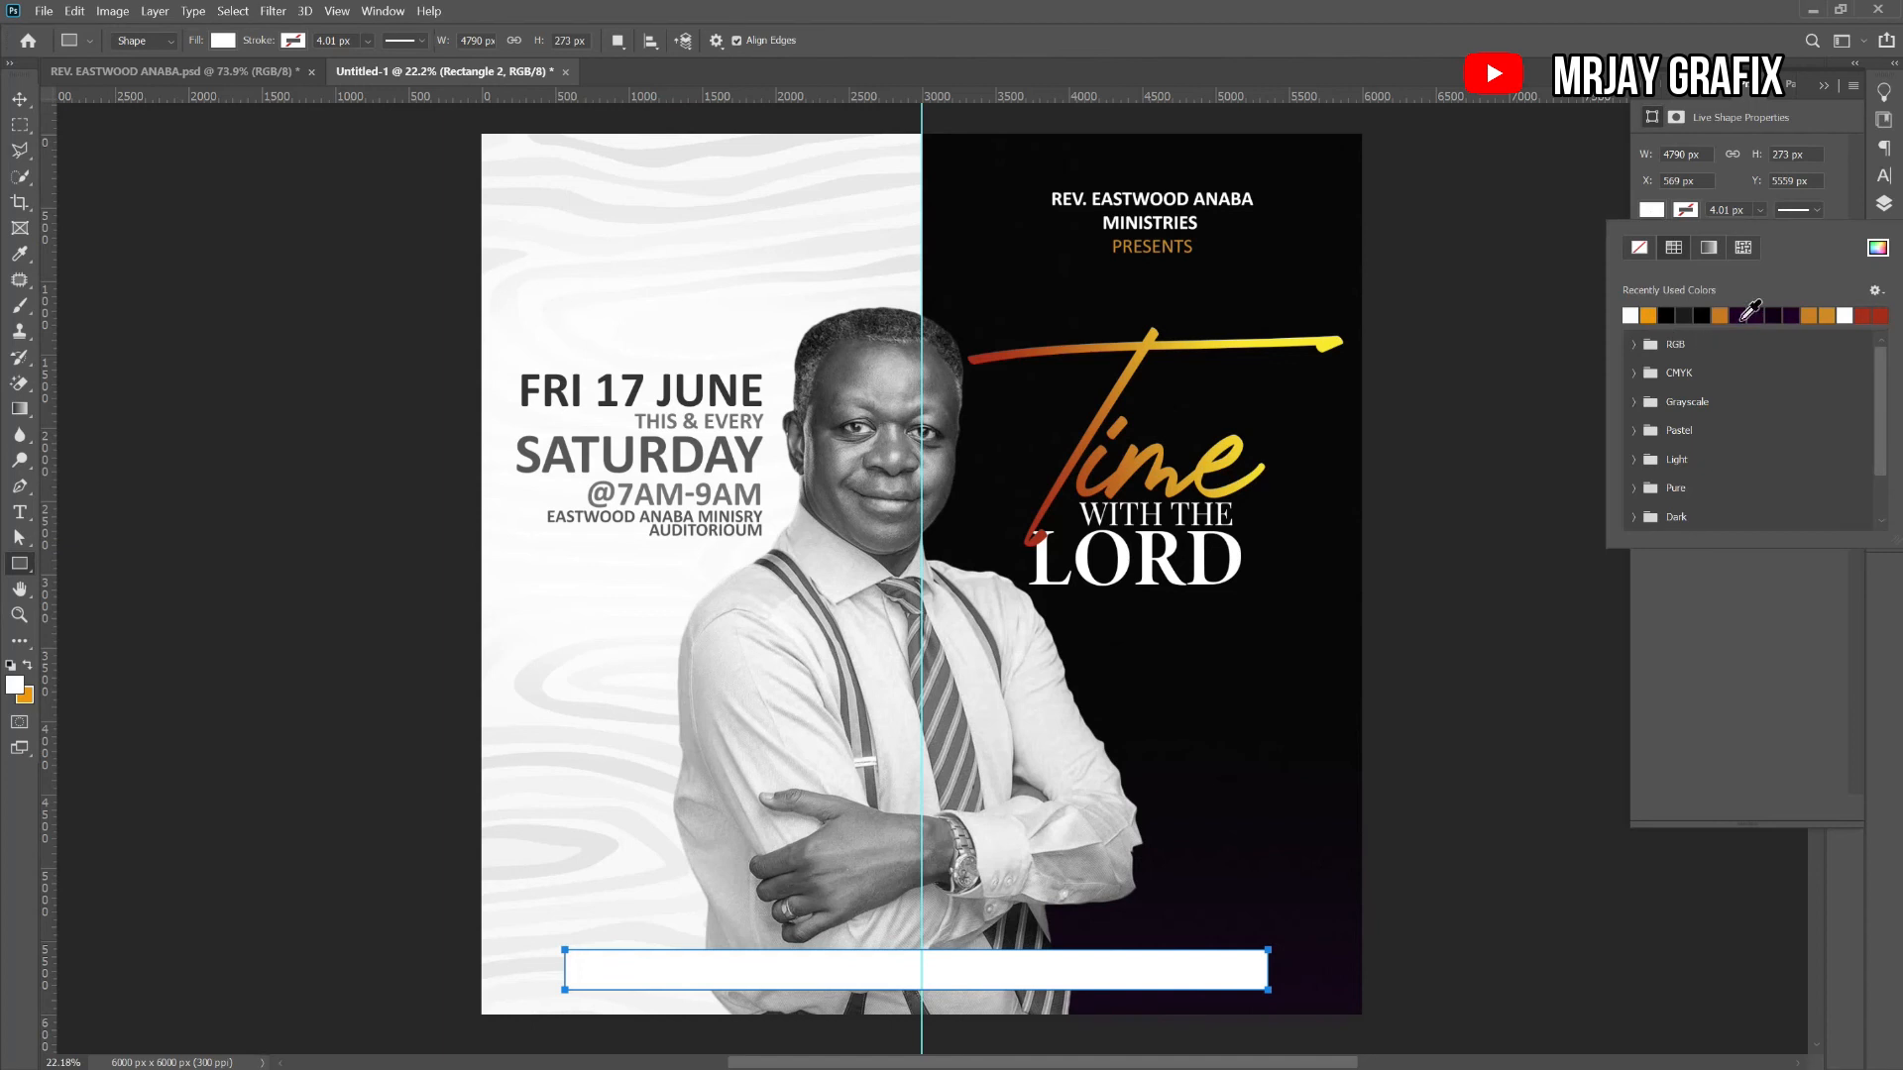
left_click(856, 21)
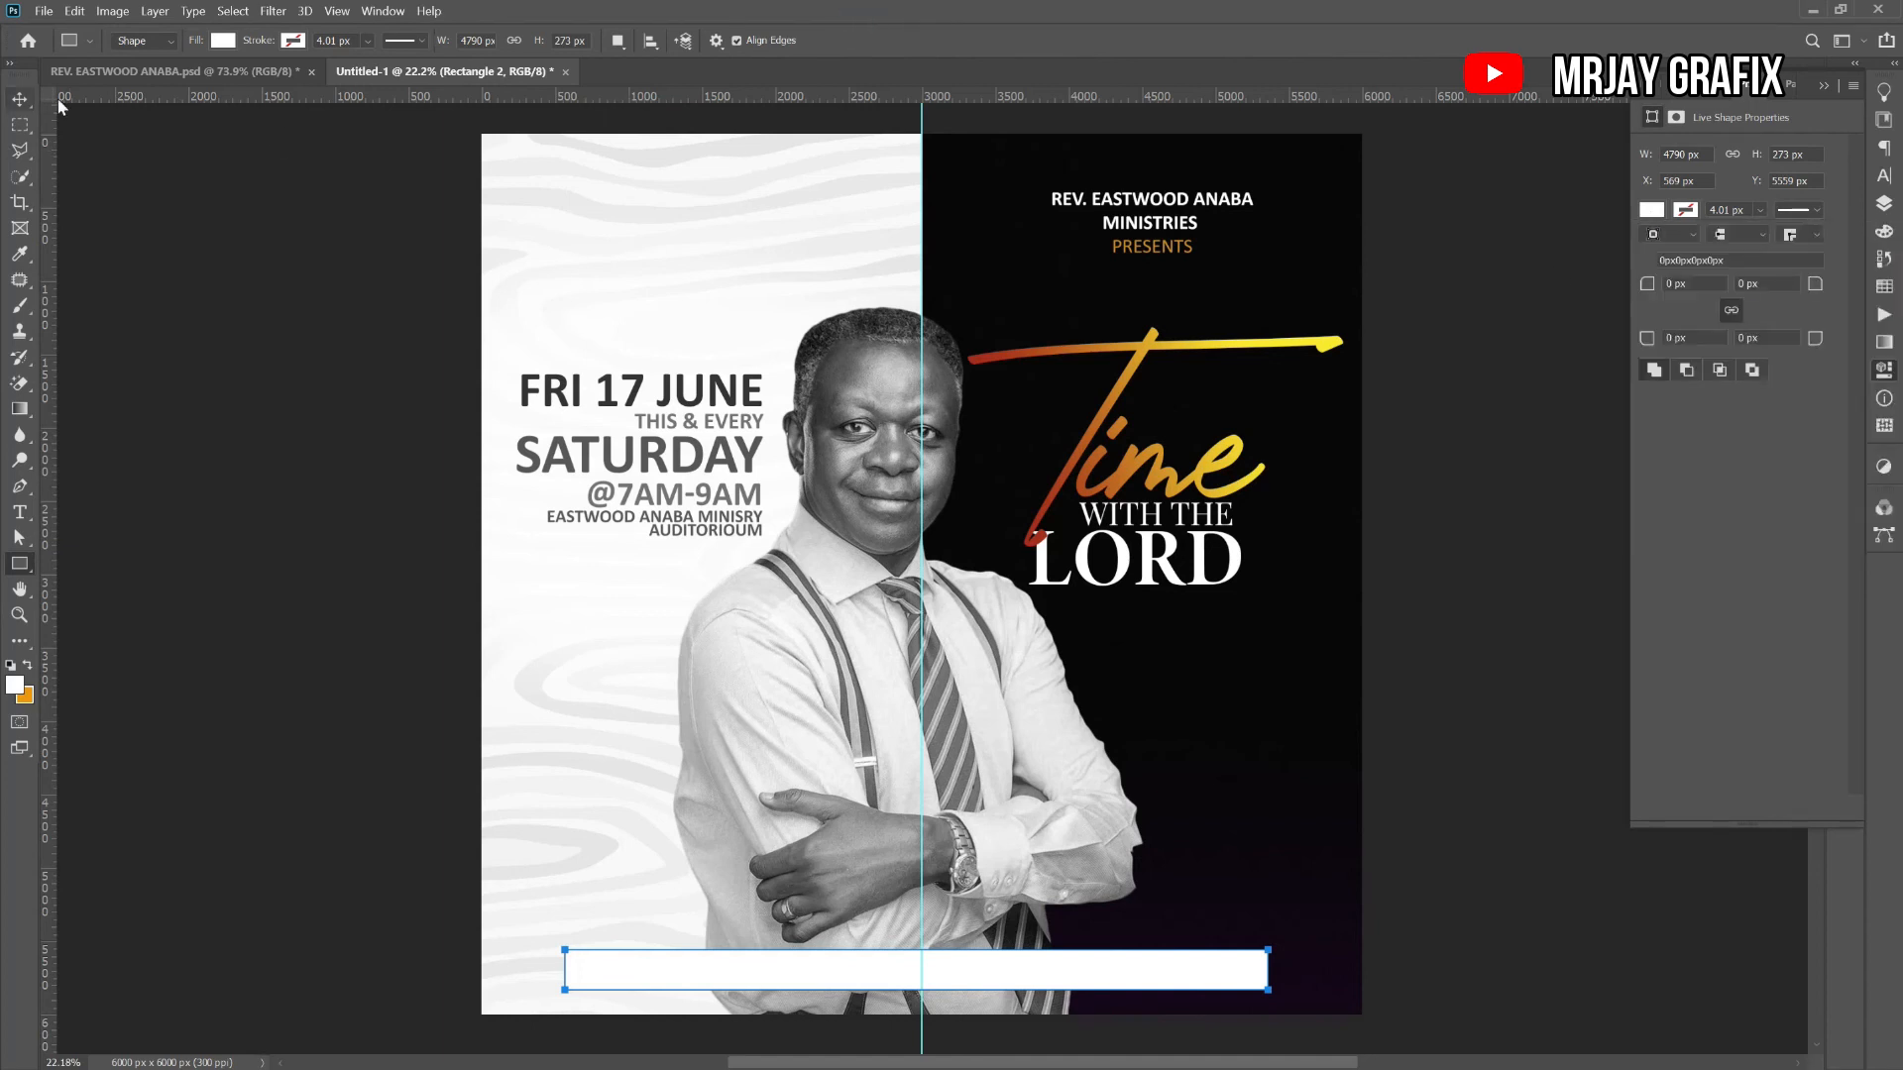
left_click(17, 103)
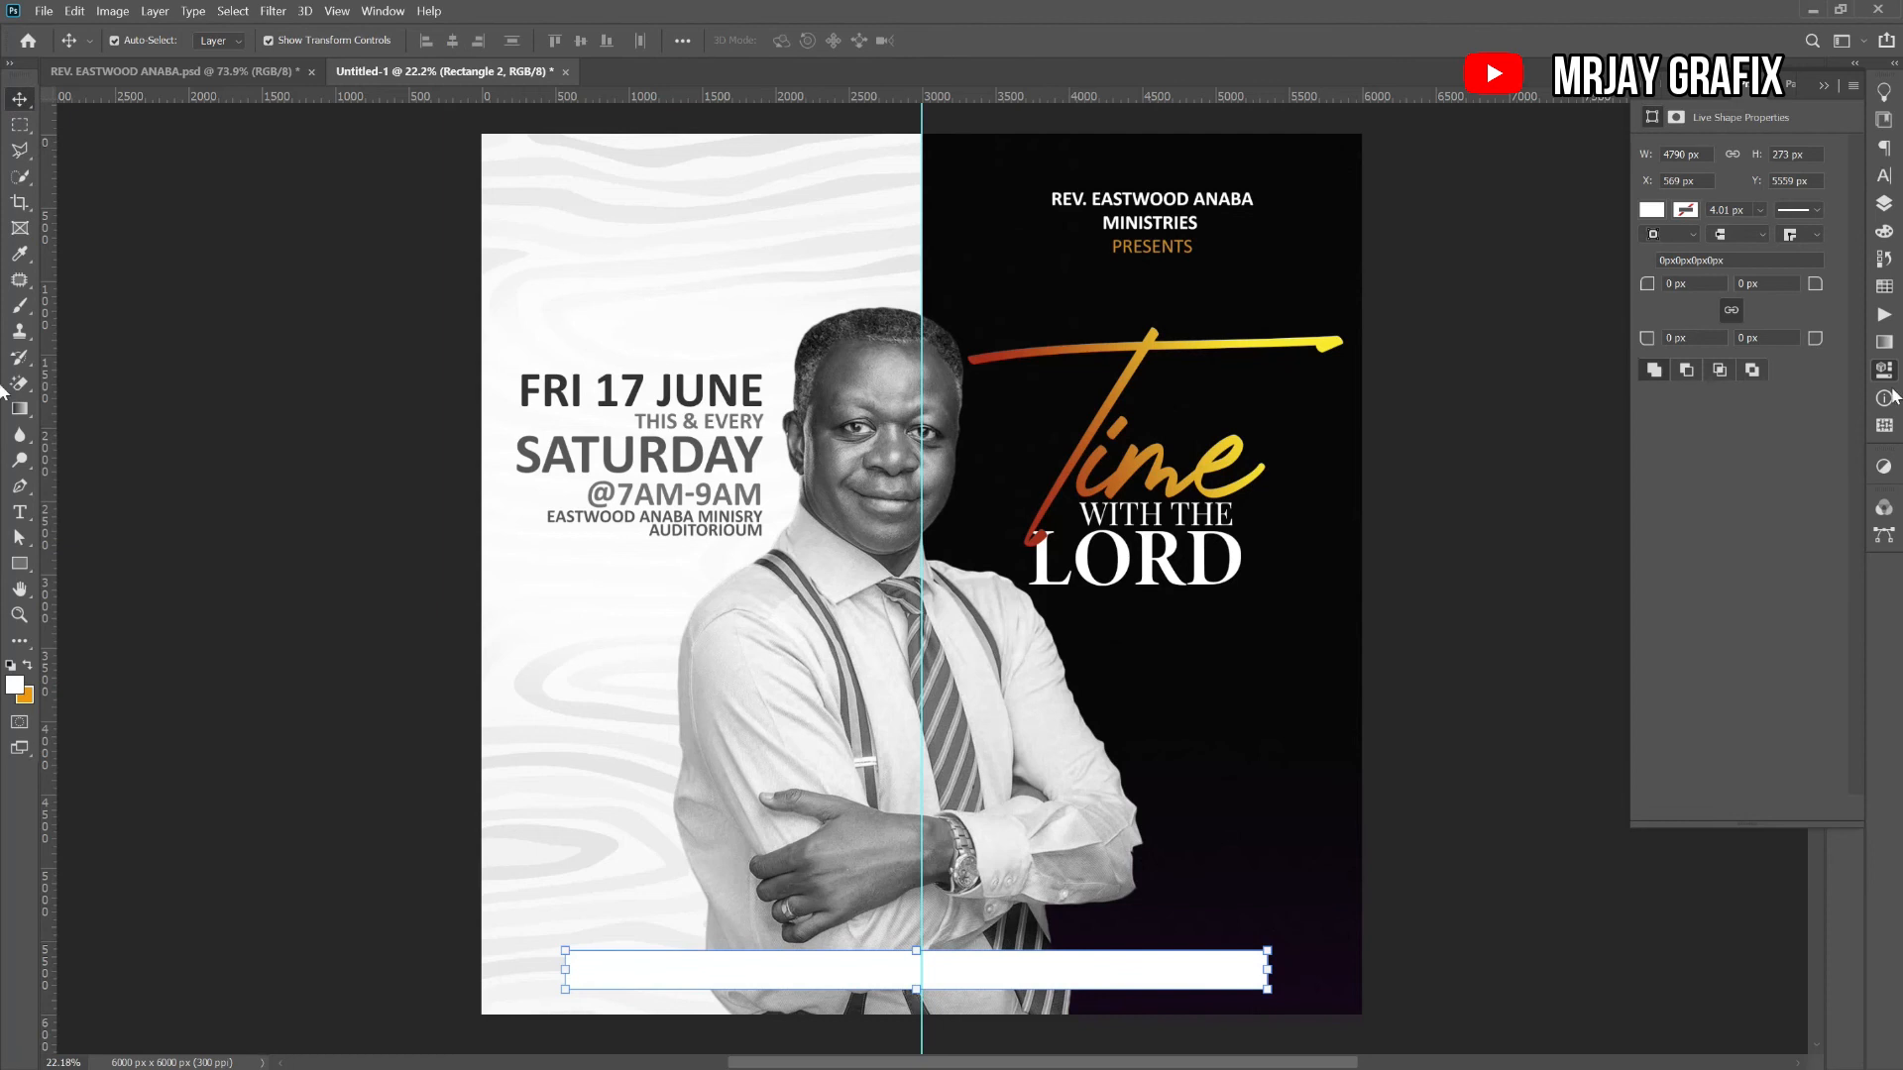
- Apply a black-to-purple linear Gradient Overlay to the white bar, with the gradient running horizontally along its length
left_click(1884, 204)
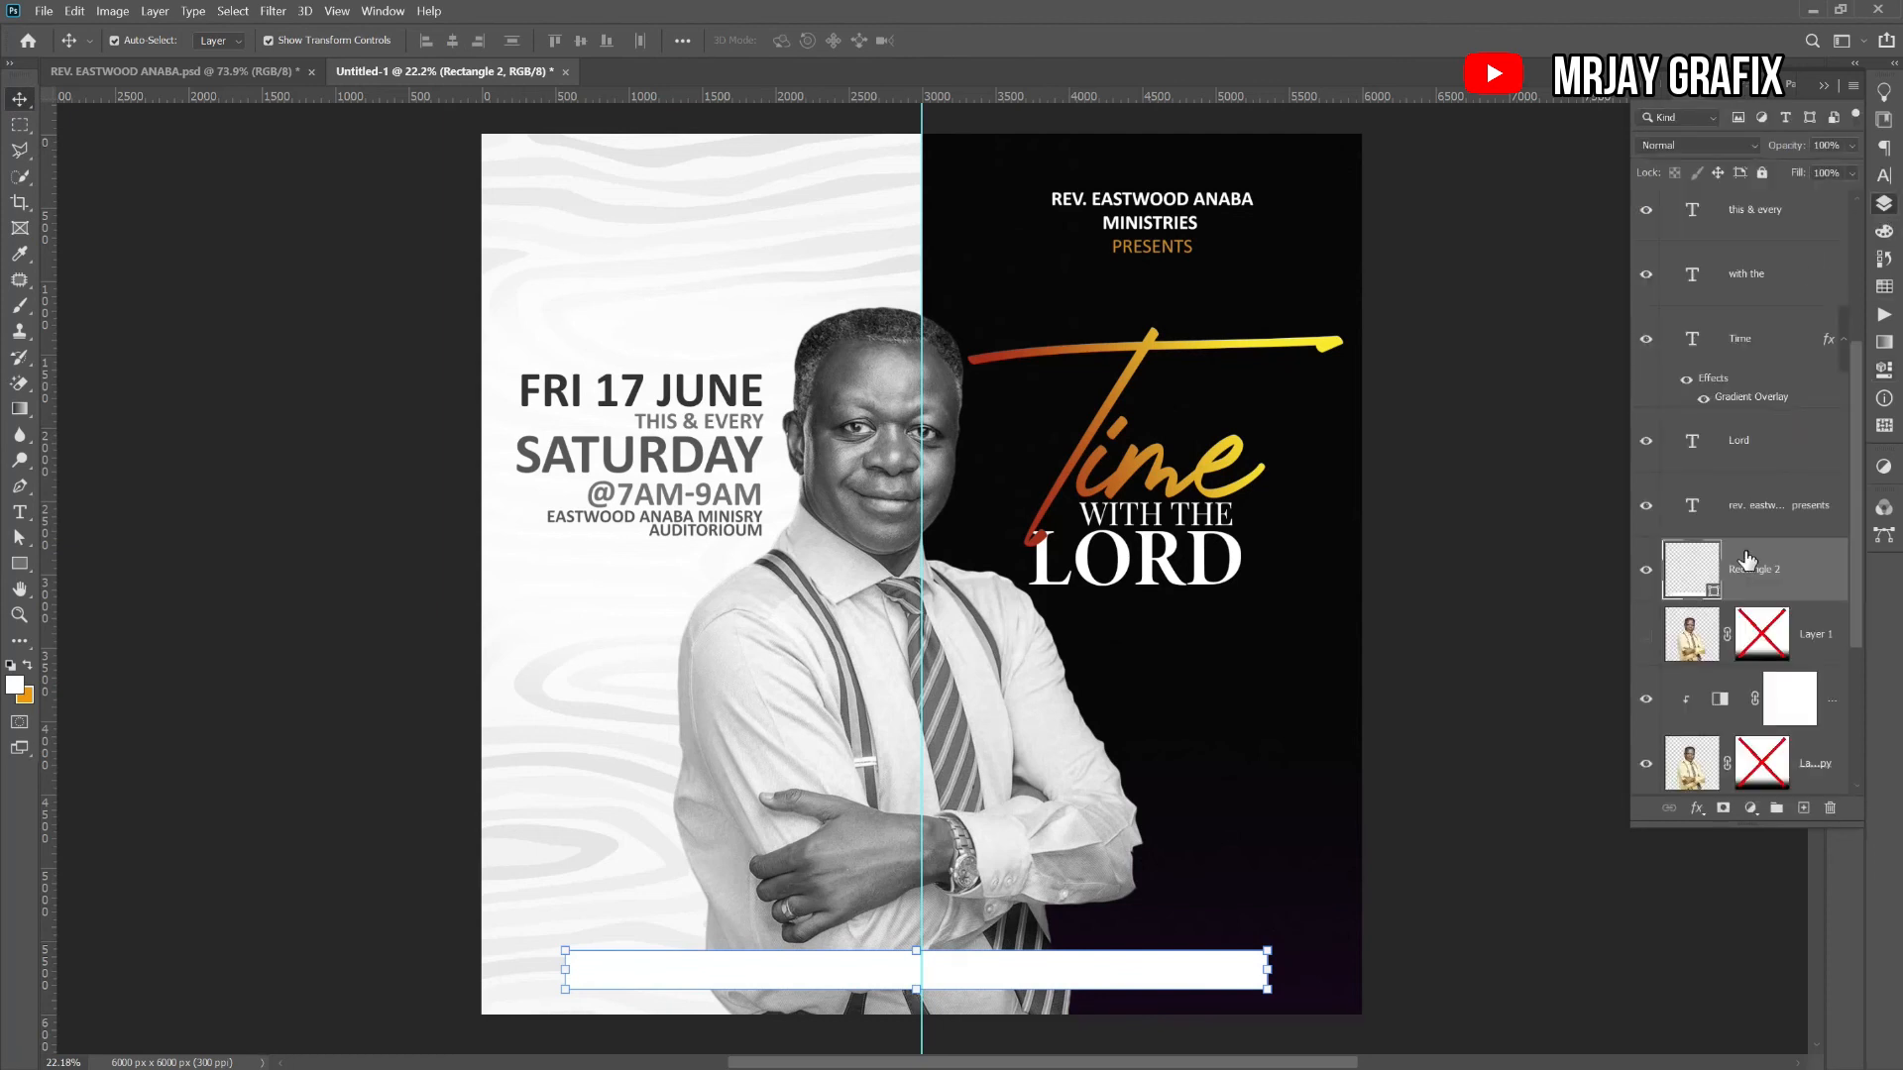
right_click(1804, 572)
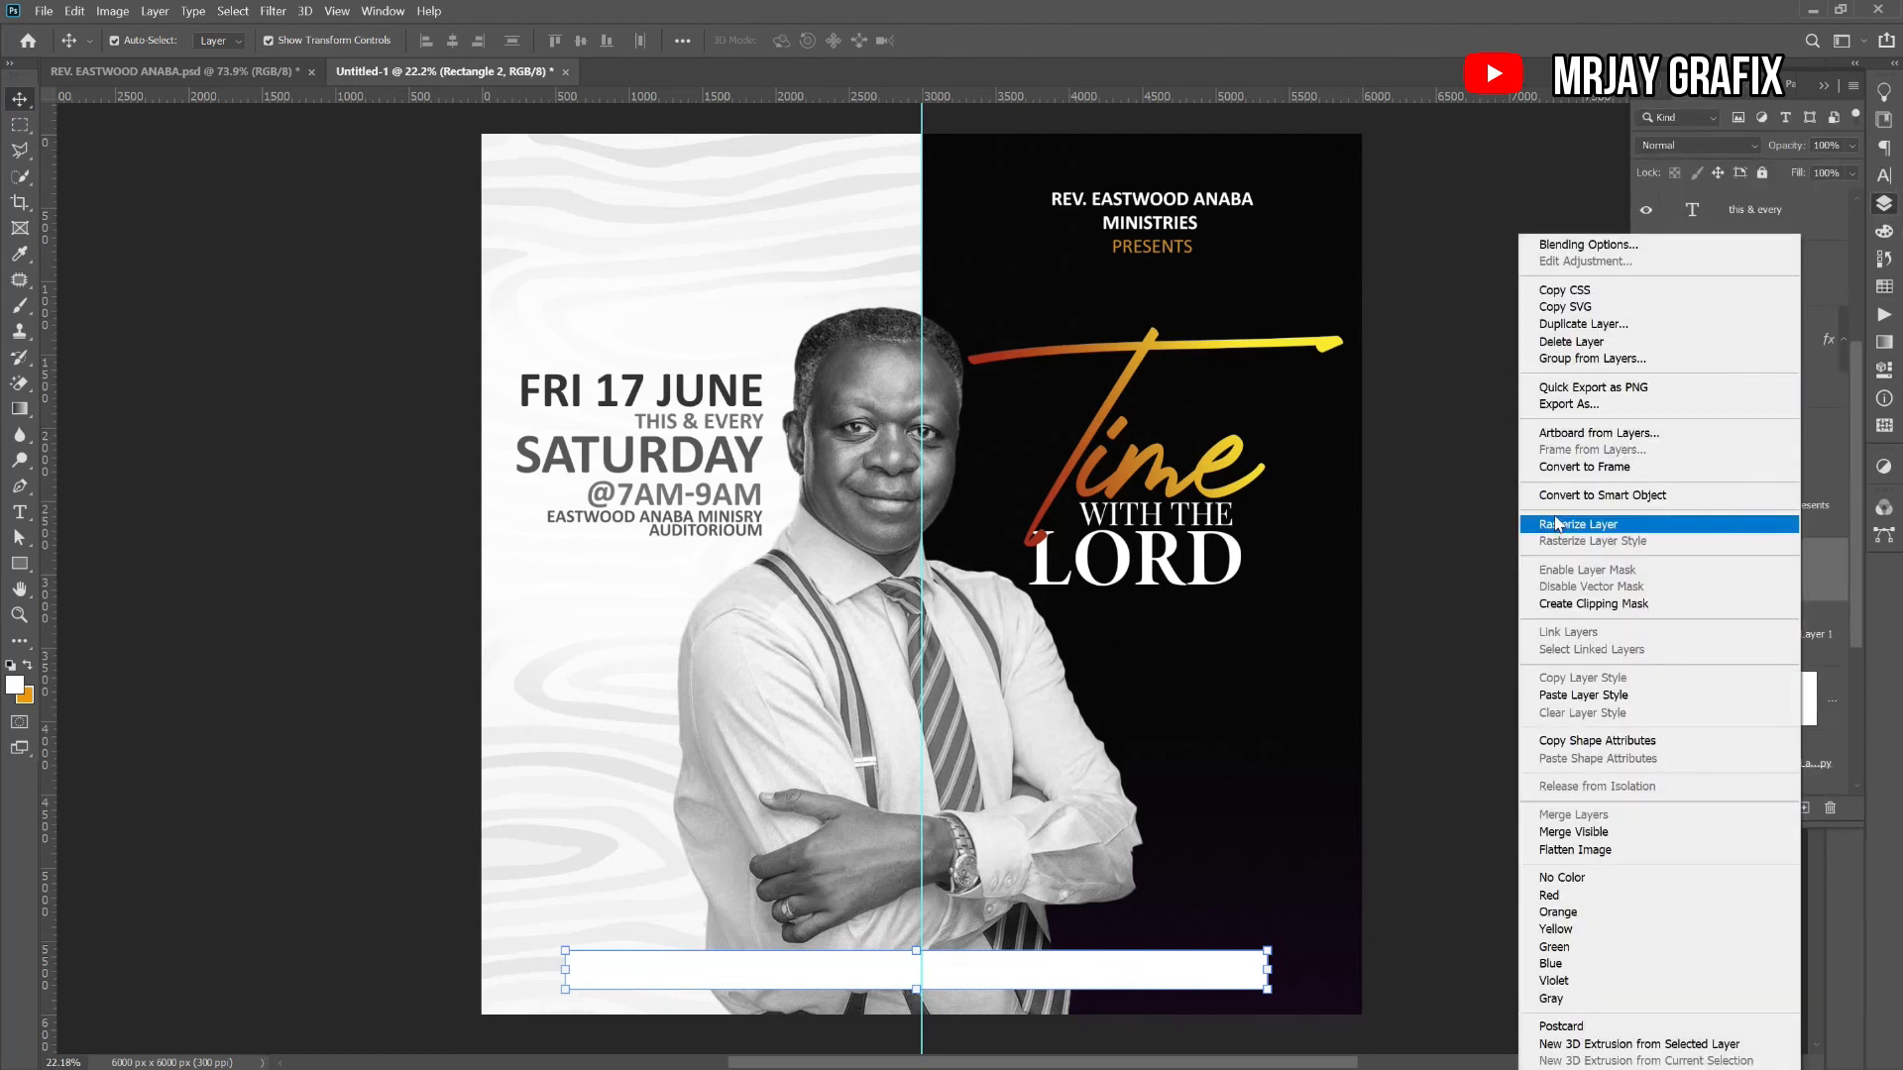
left_click(1439, 705)
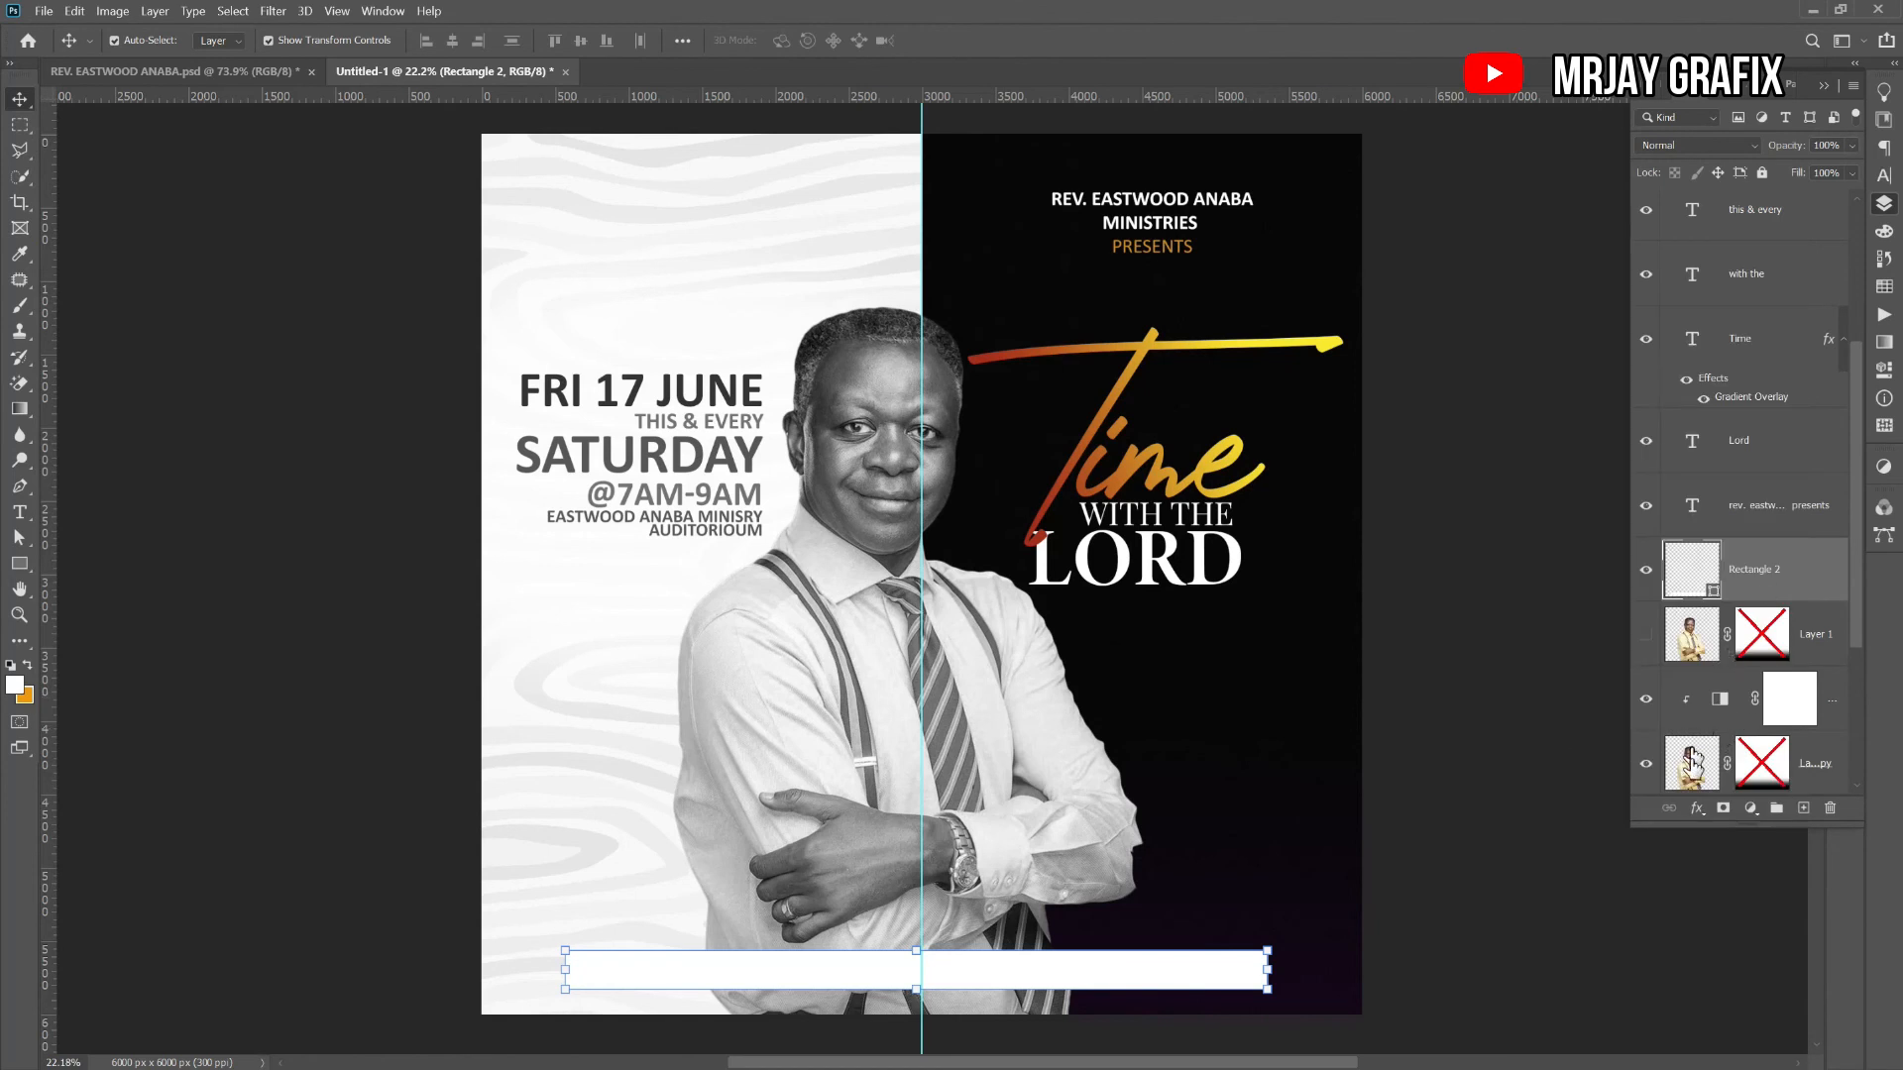
left_click(1697, 808)
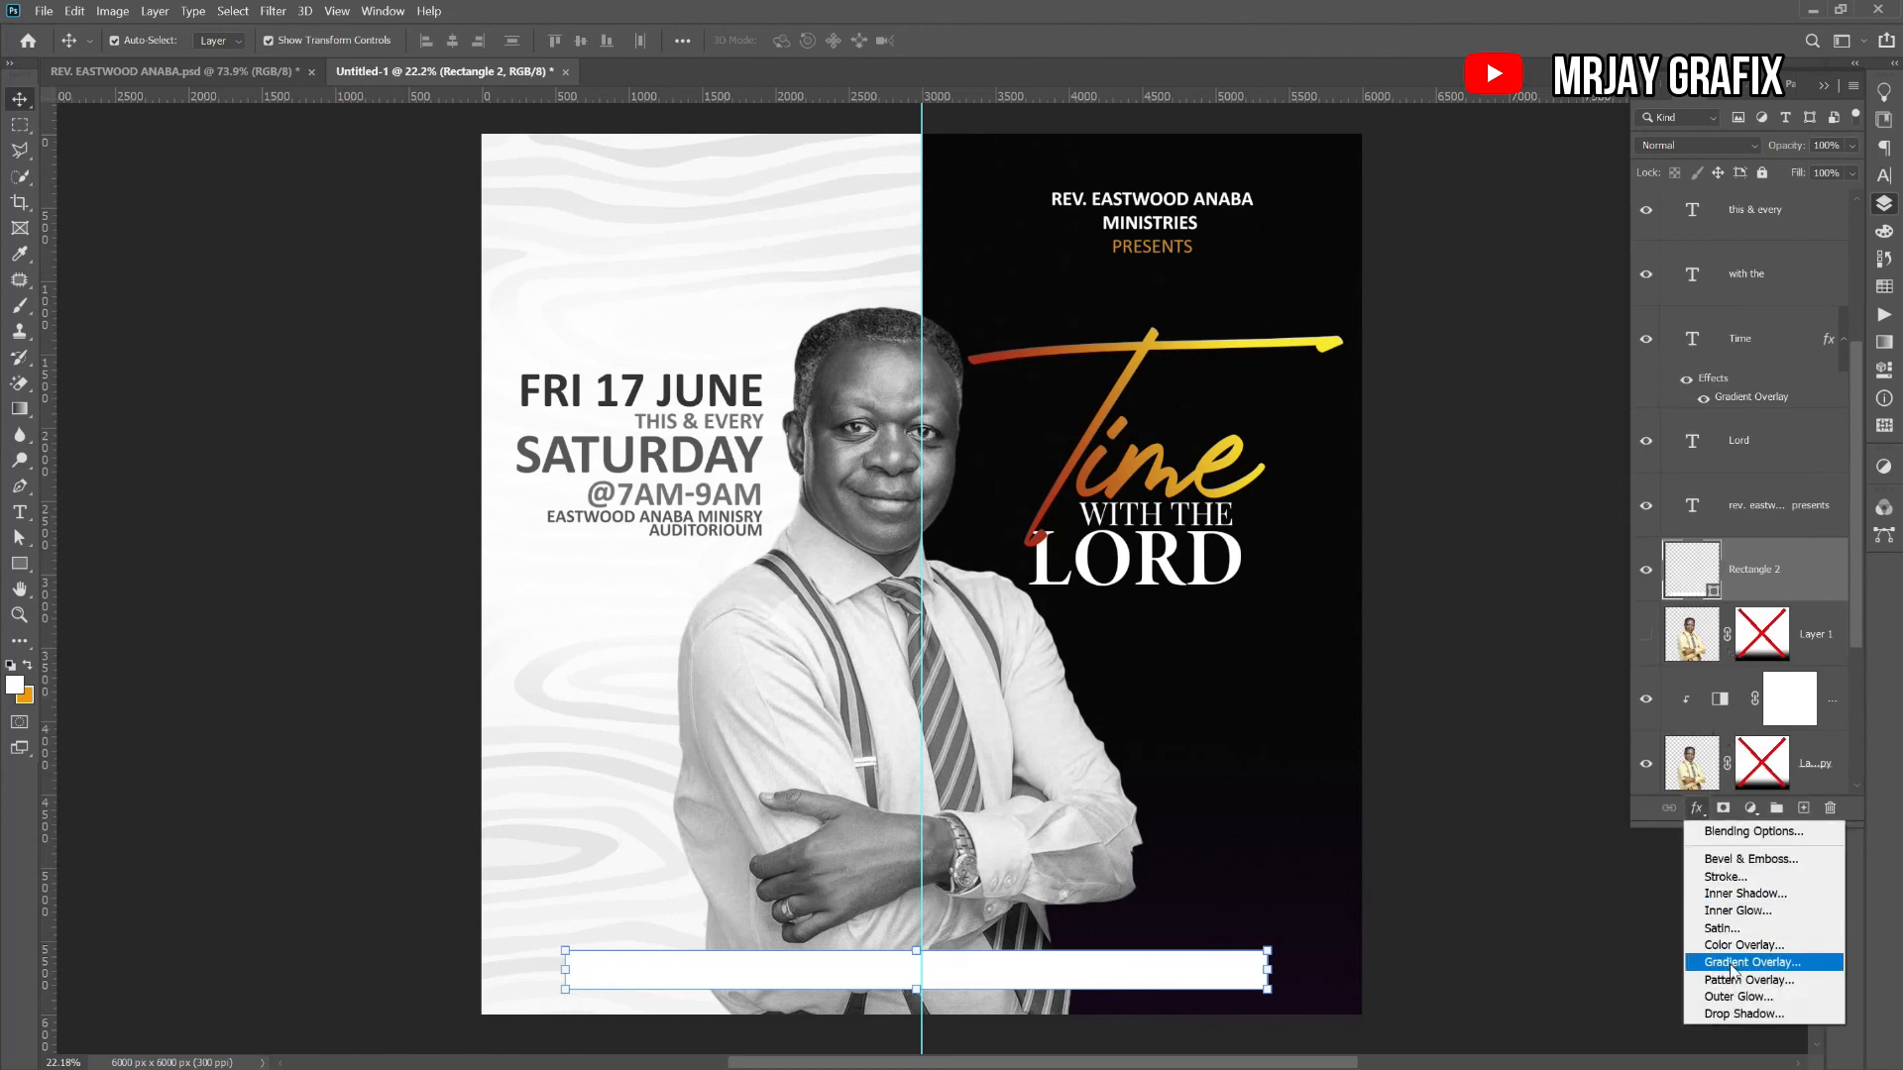
left_click(1732, 964)
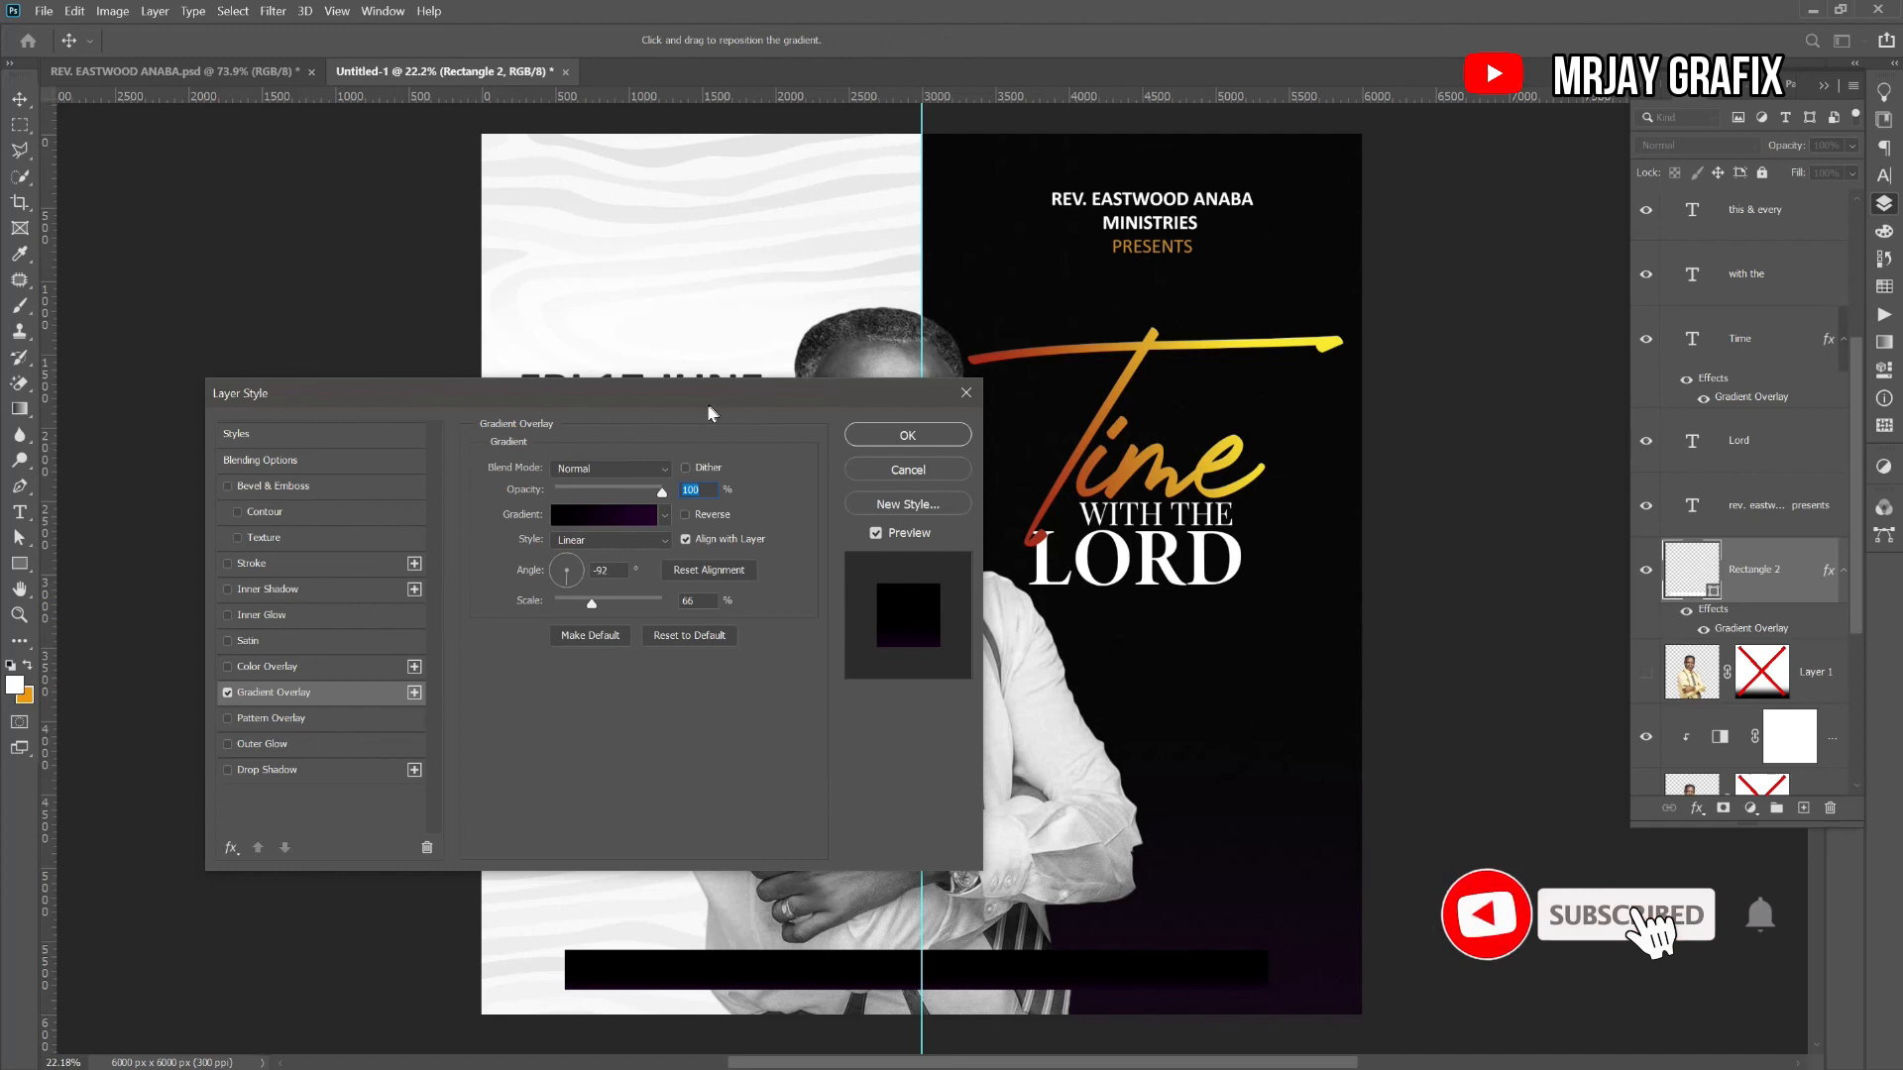
left_click_drag(577, 573, 598, 577)
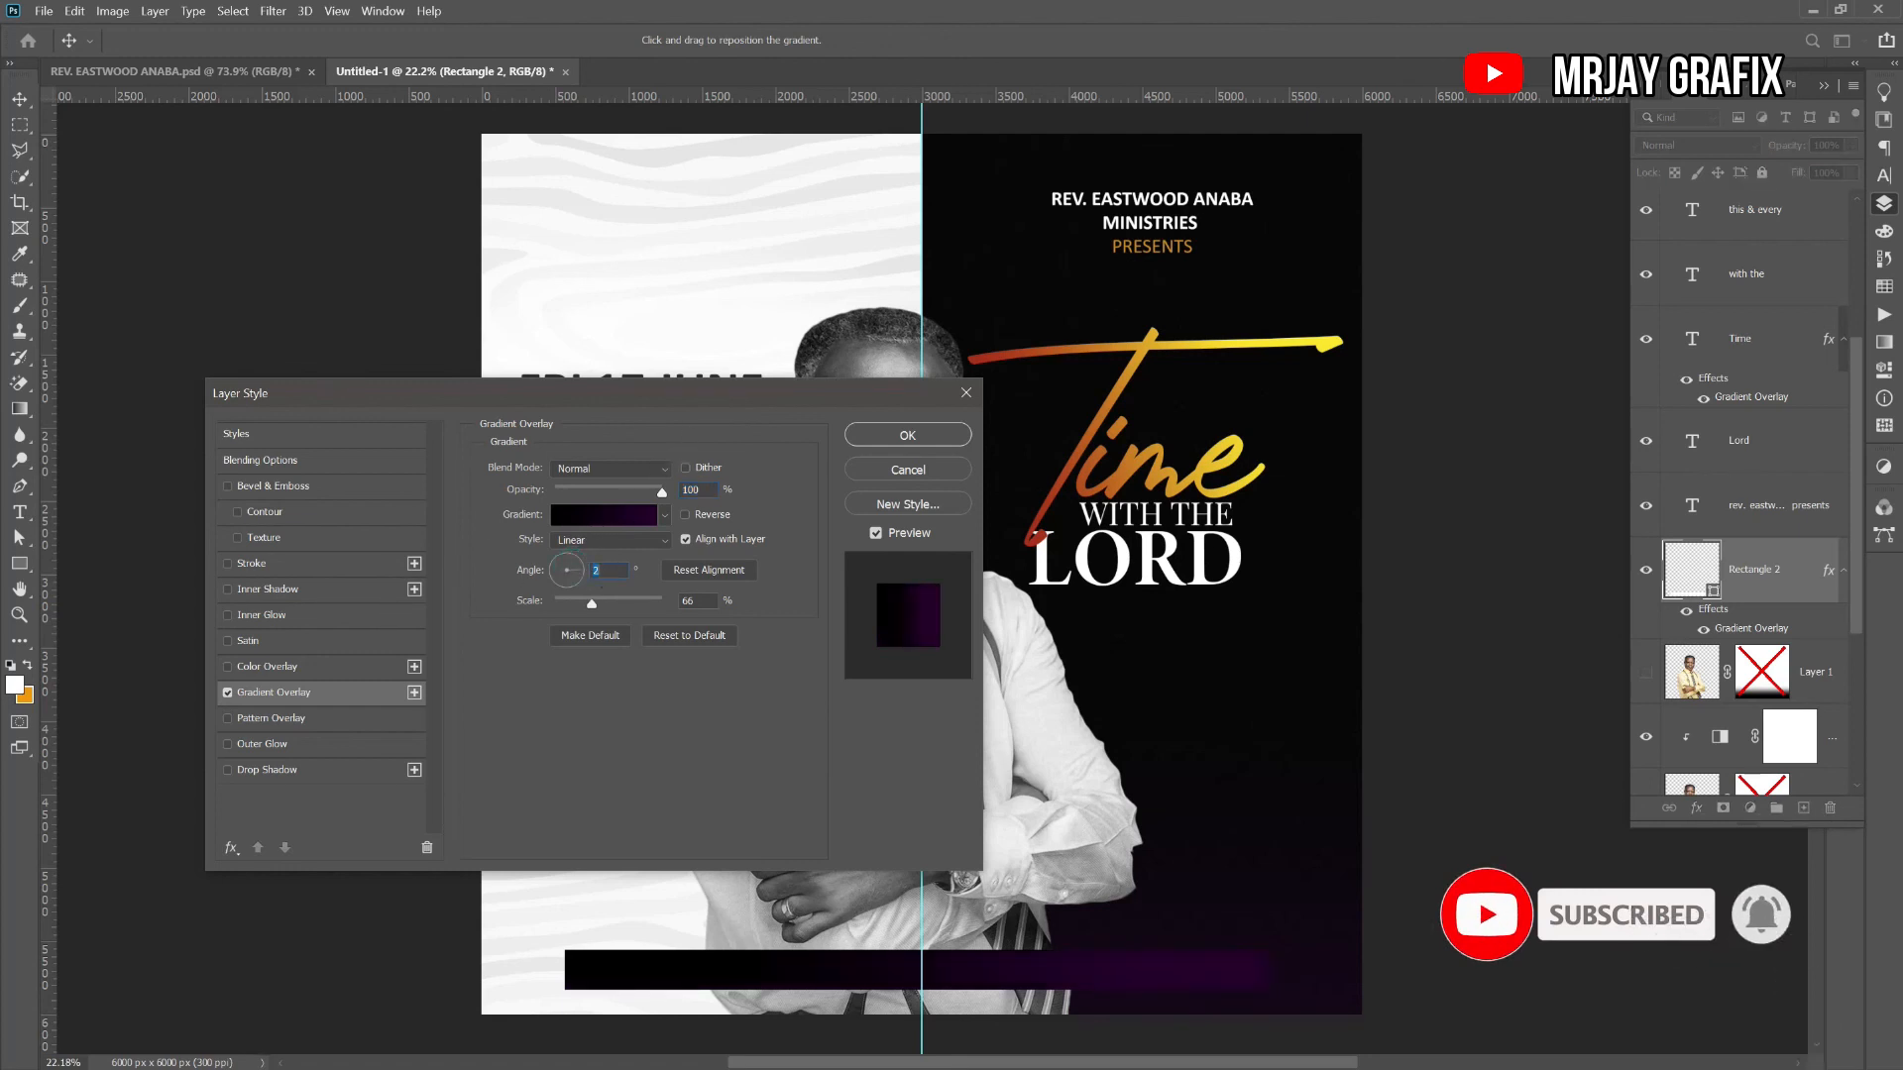
left_click(885, 436)
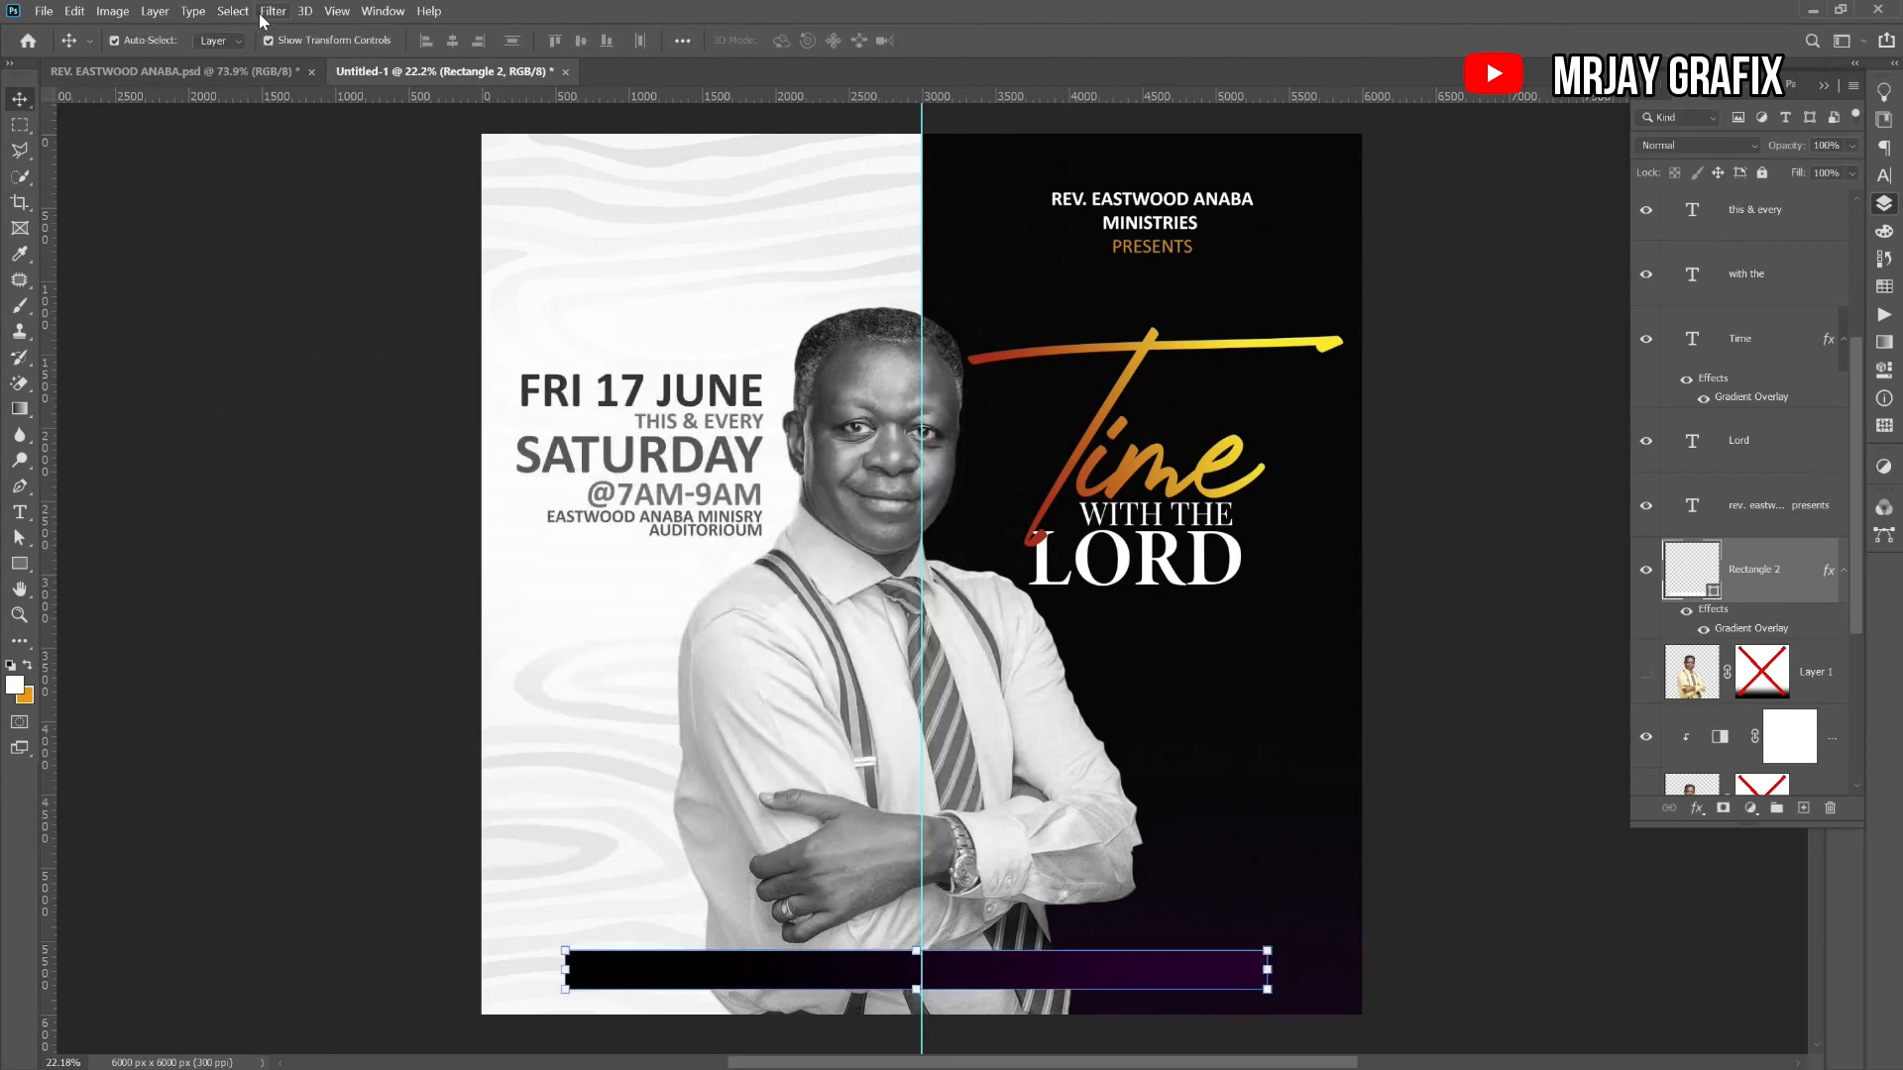
- Rasterize the gradient bar's shape and its layer style into plain pixels
left_click(272, 11)
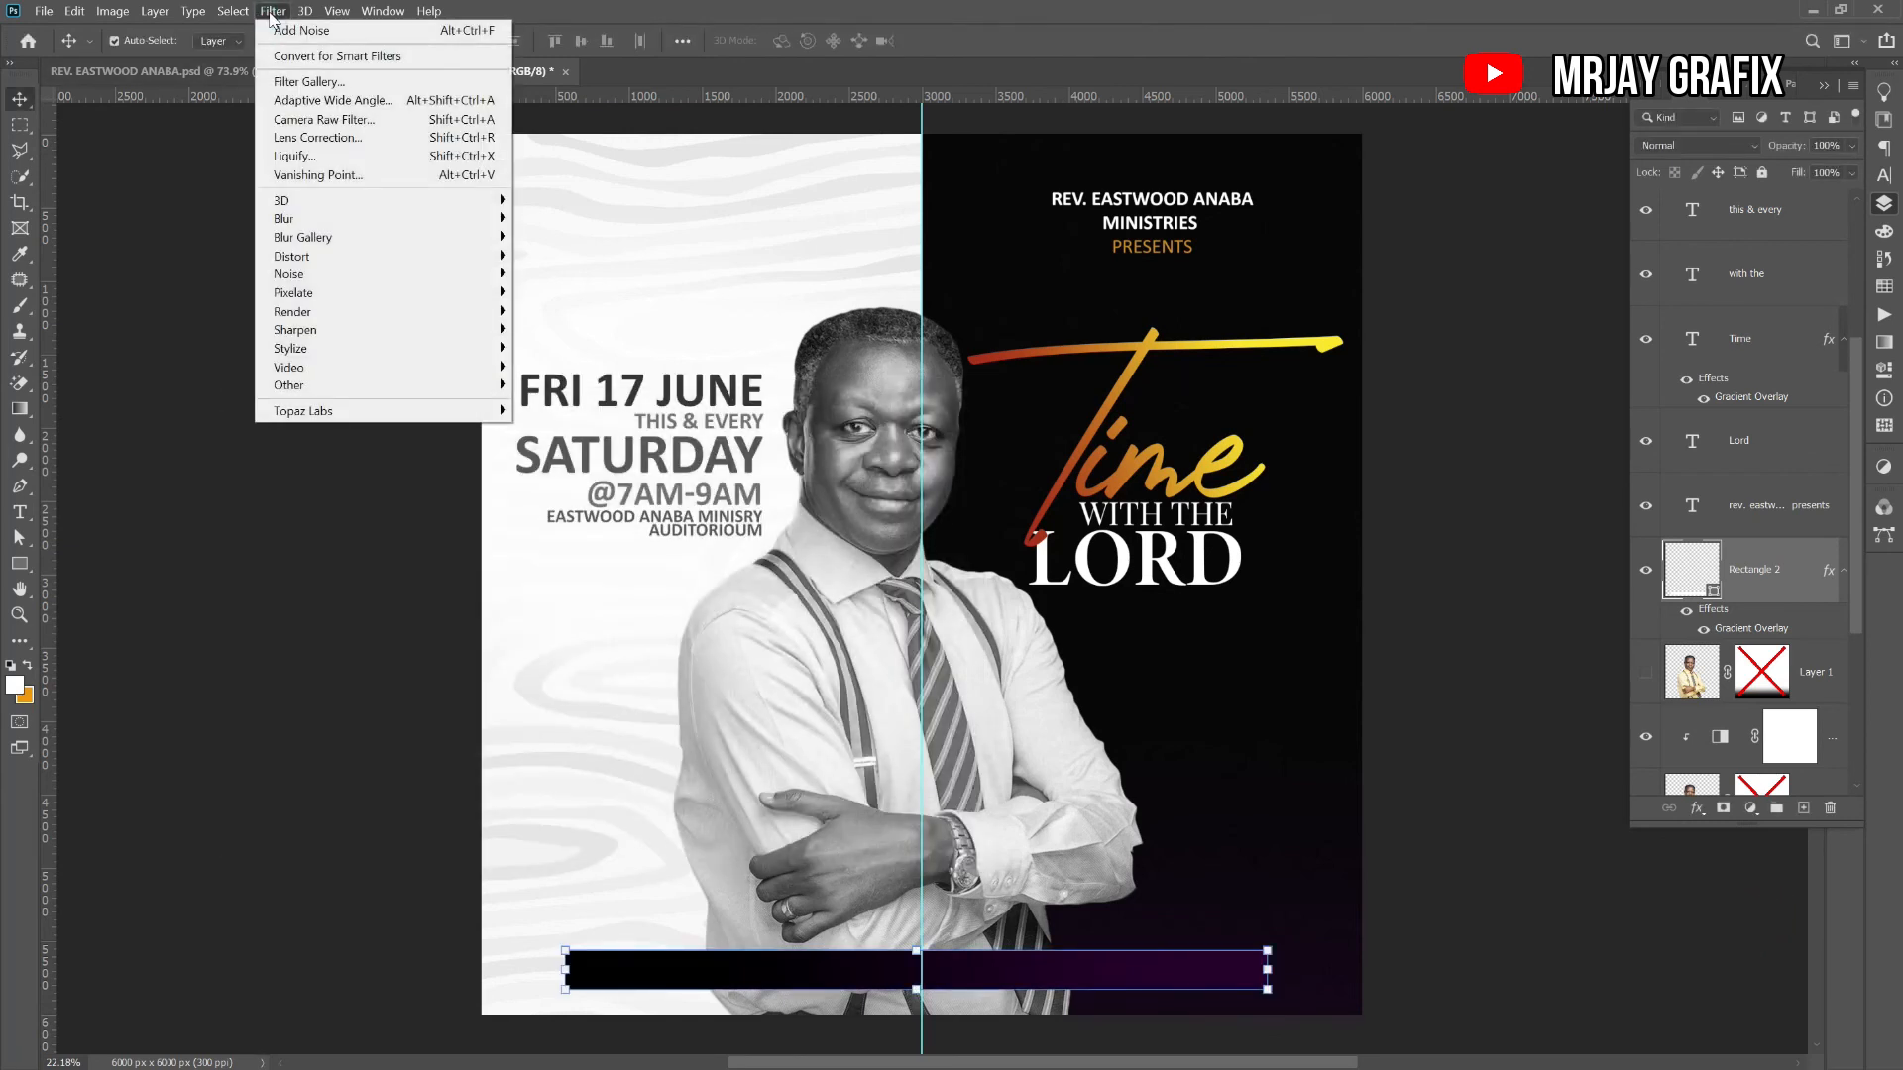
left_click(346, 39)
left_click(345, 42)
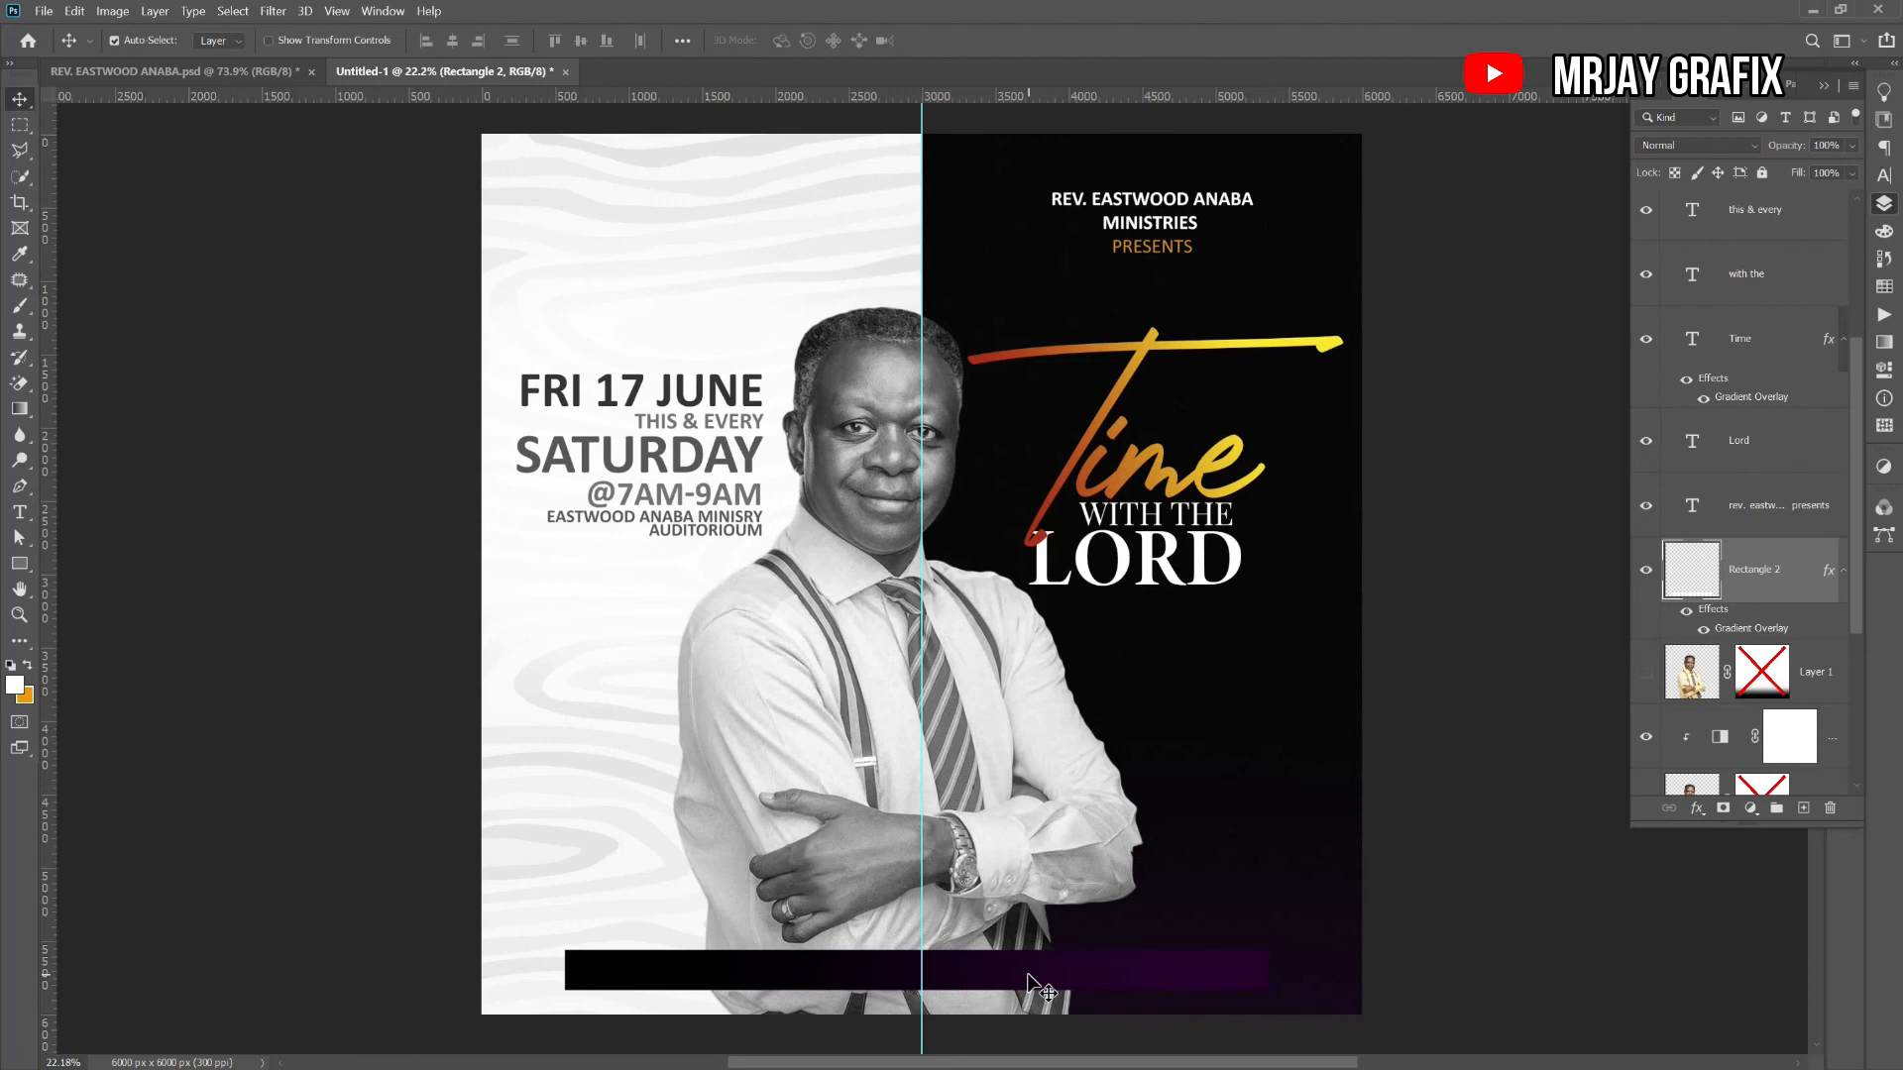
left_click(402, 623)
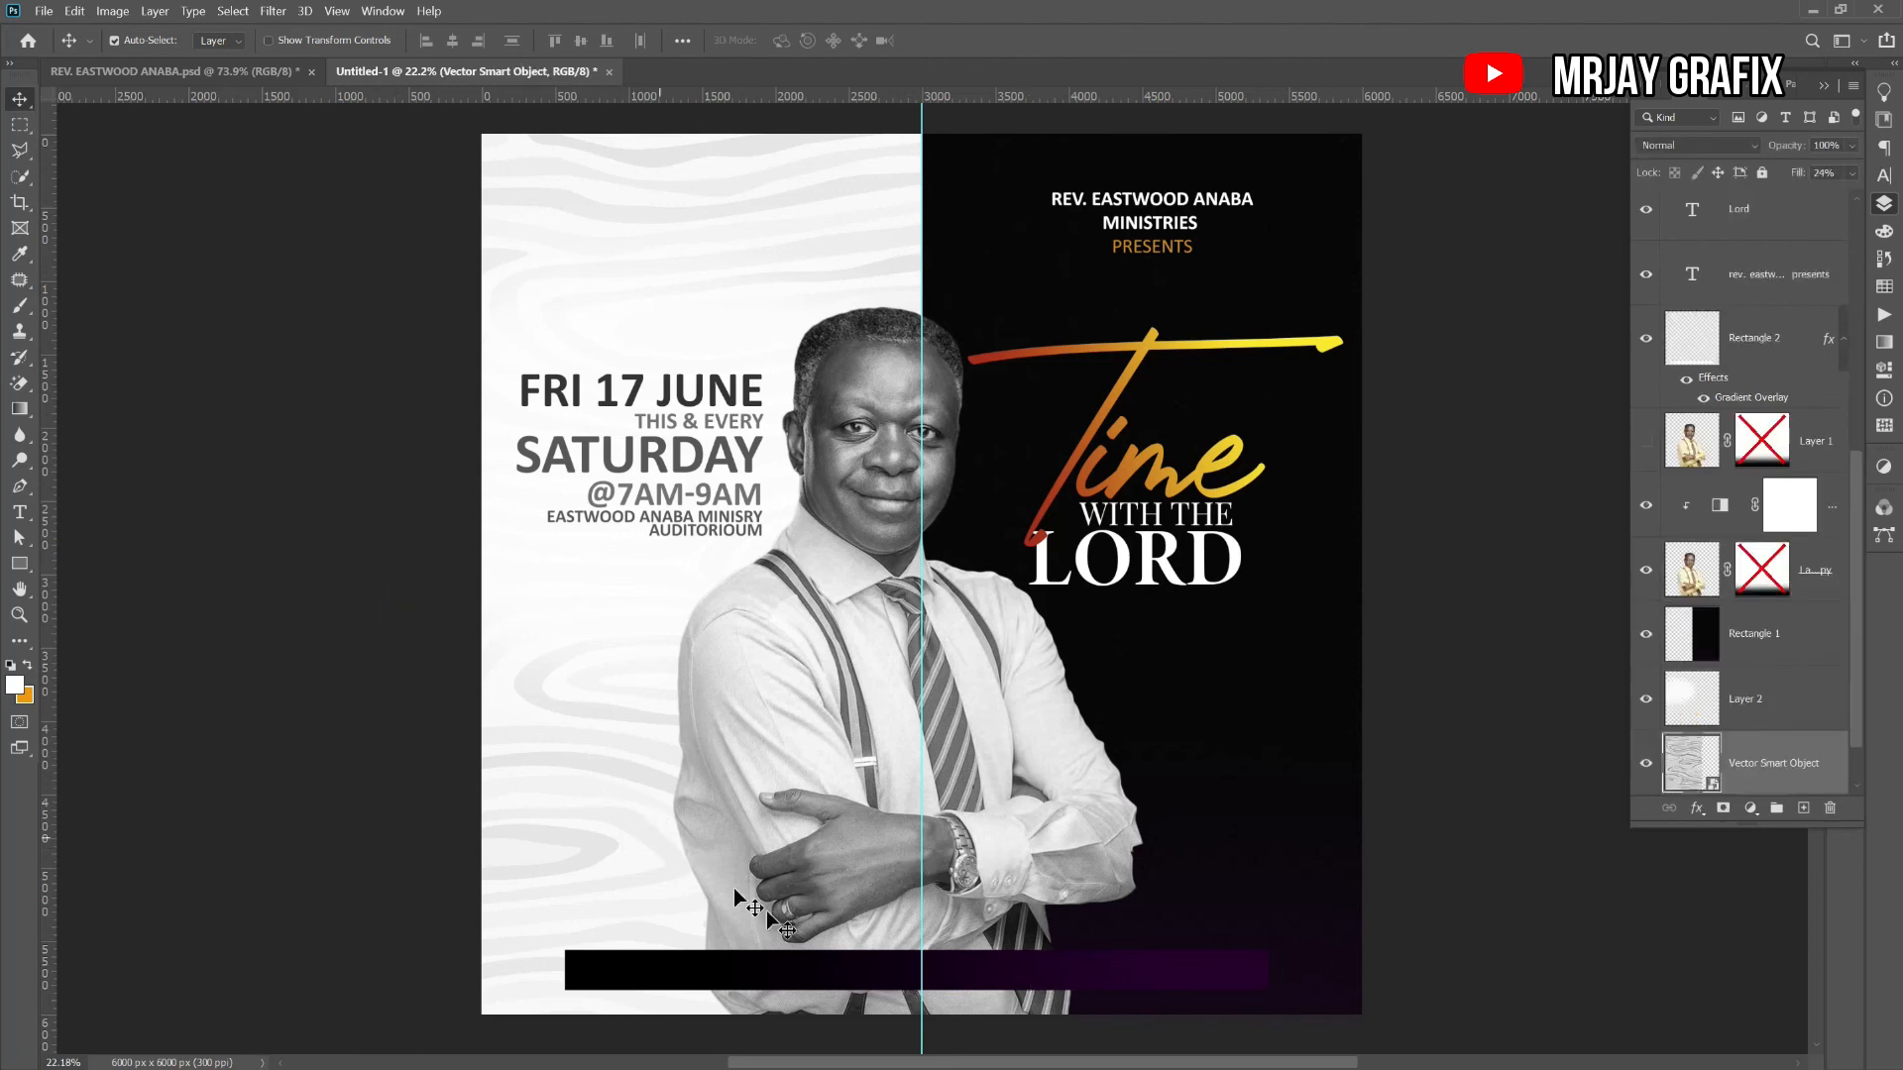
left_click(789, 976)
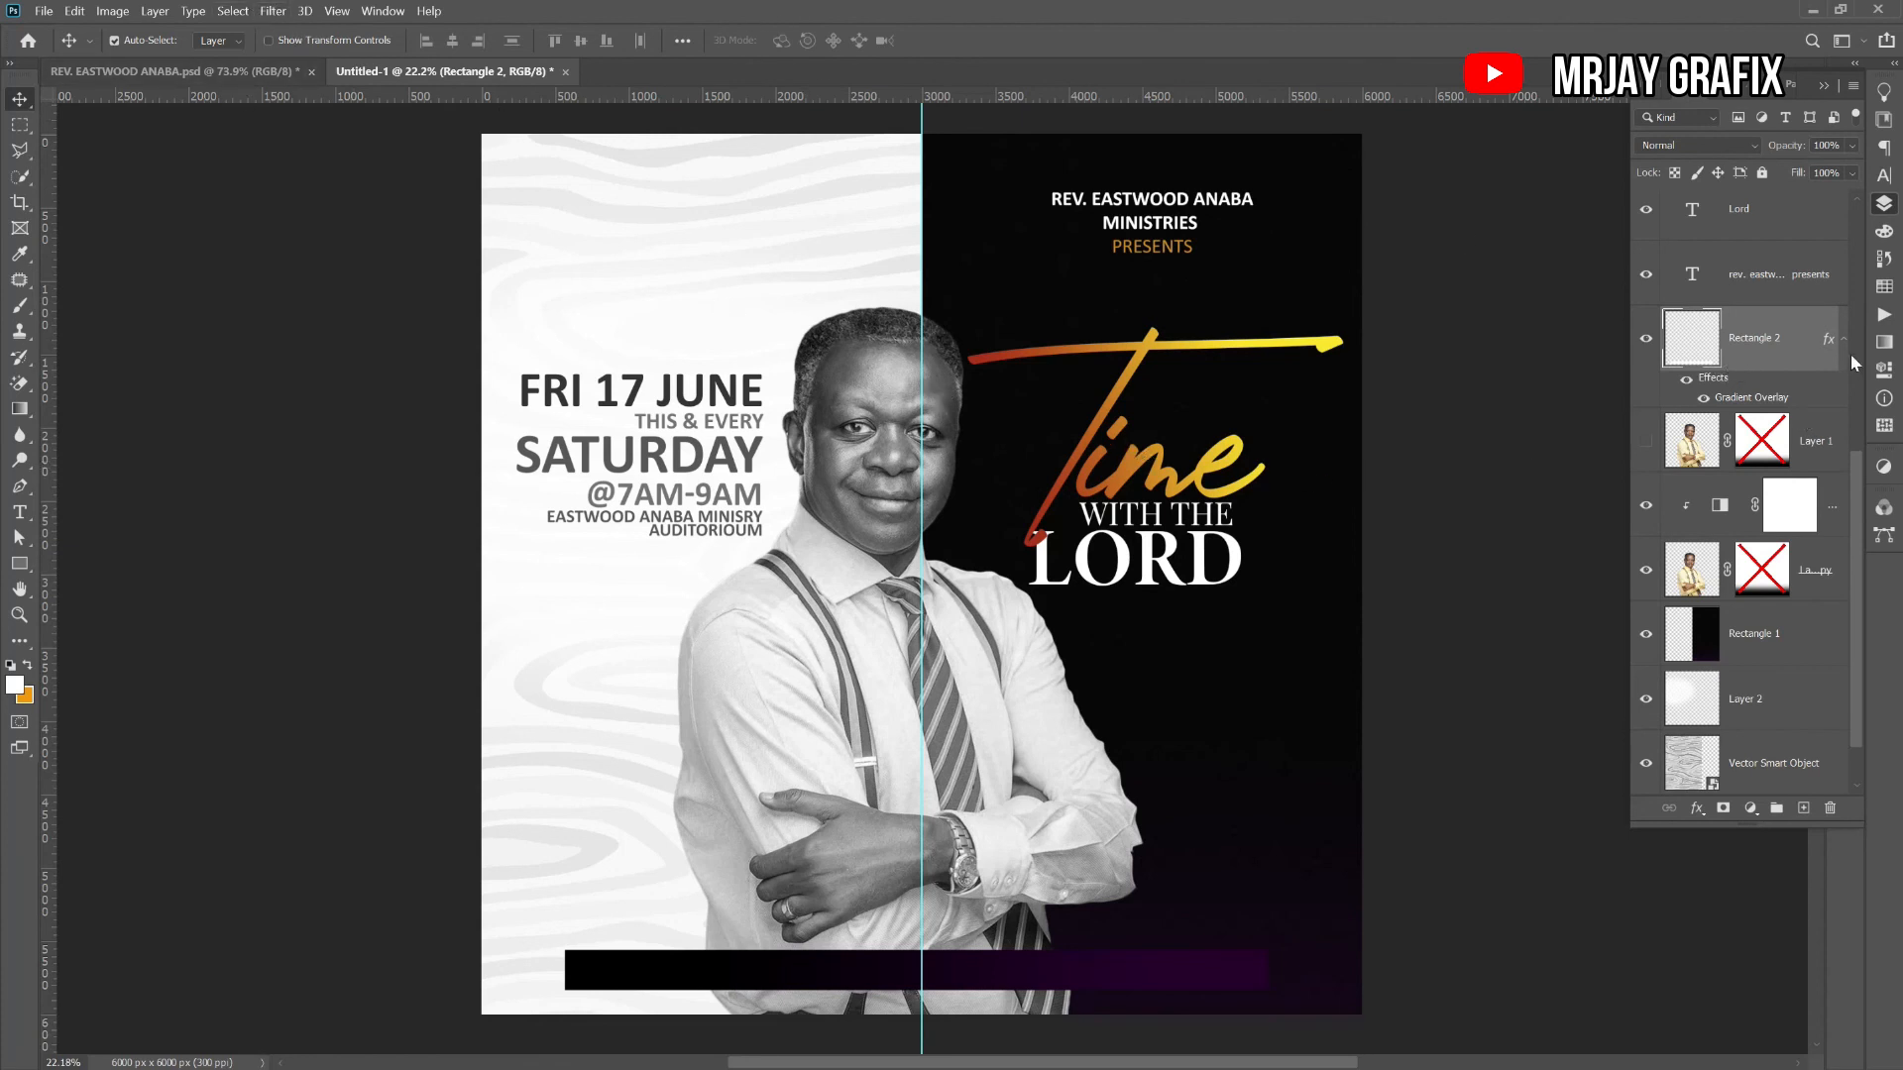
right_click(1801, 344)
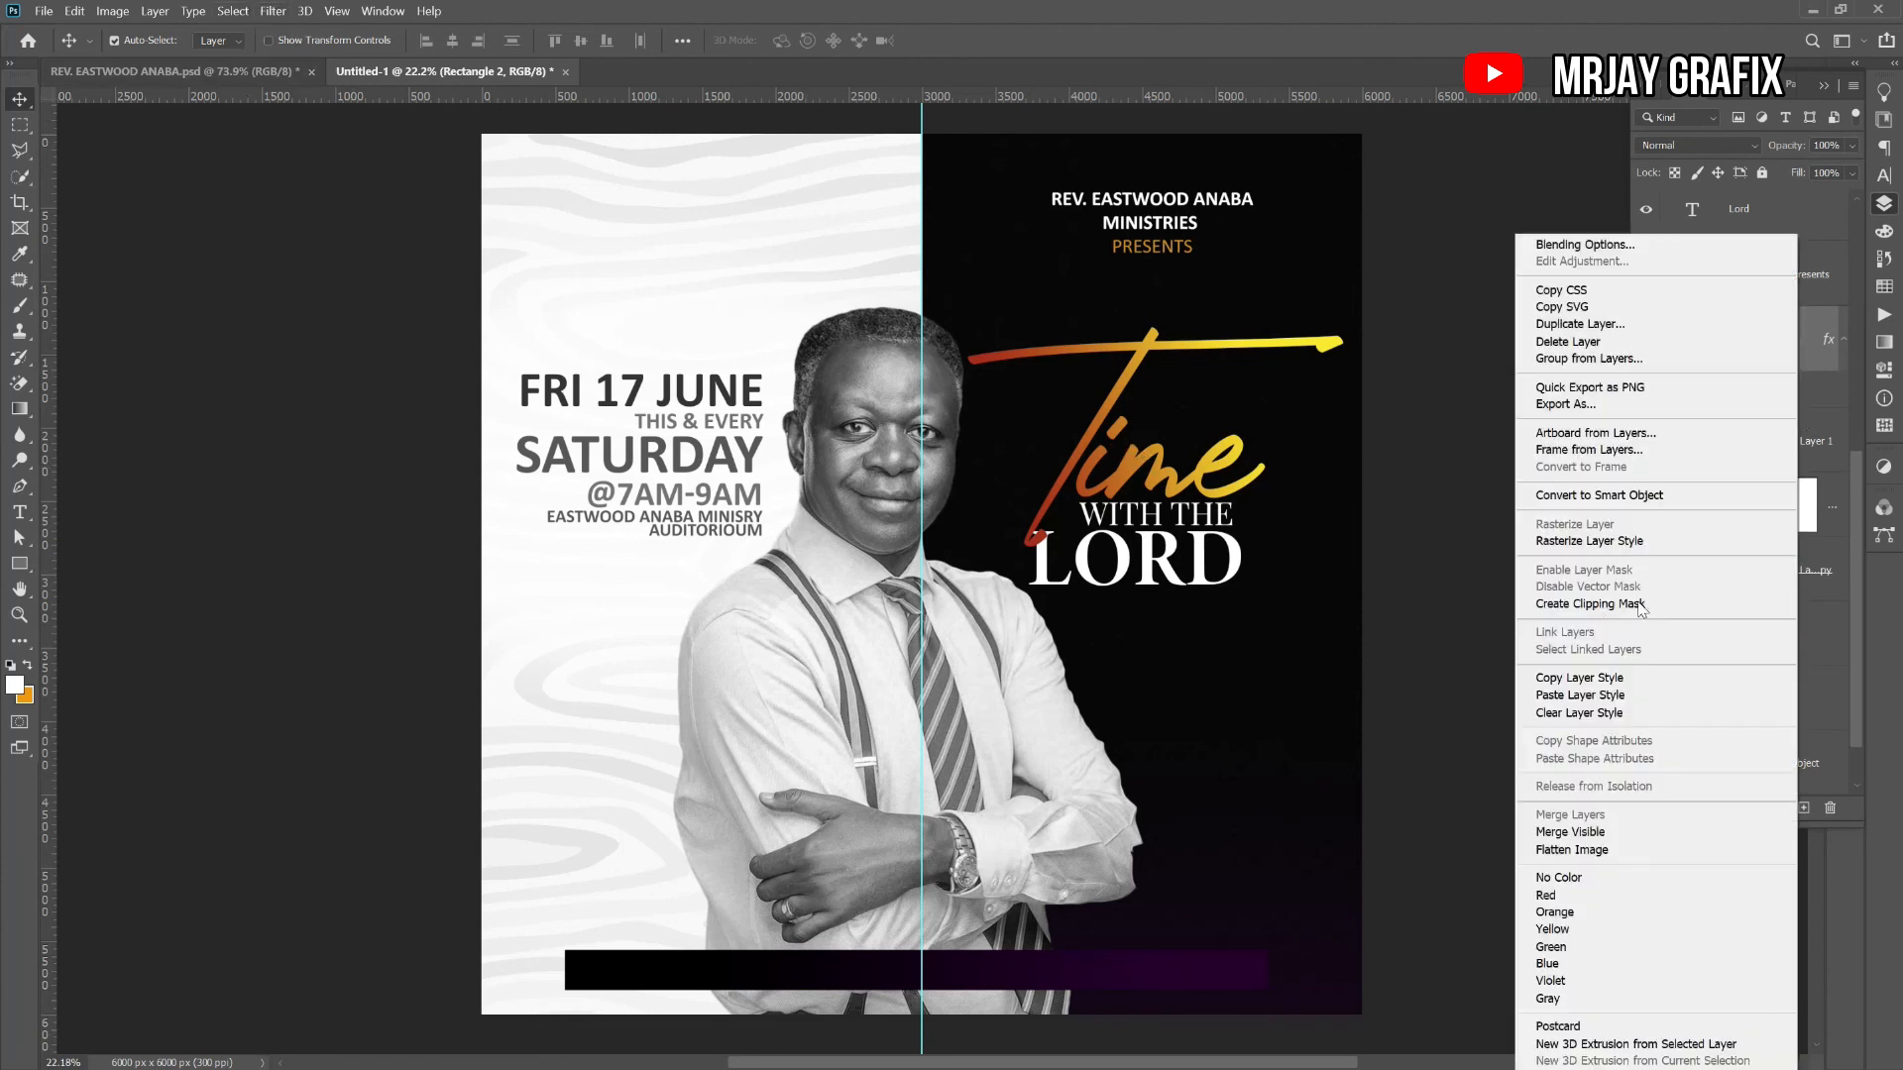
left_click(1594, 541)
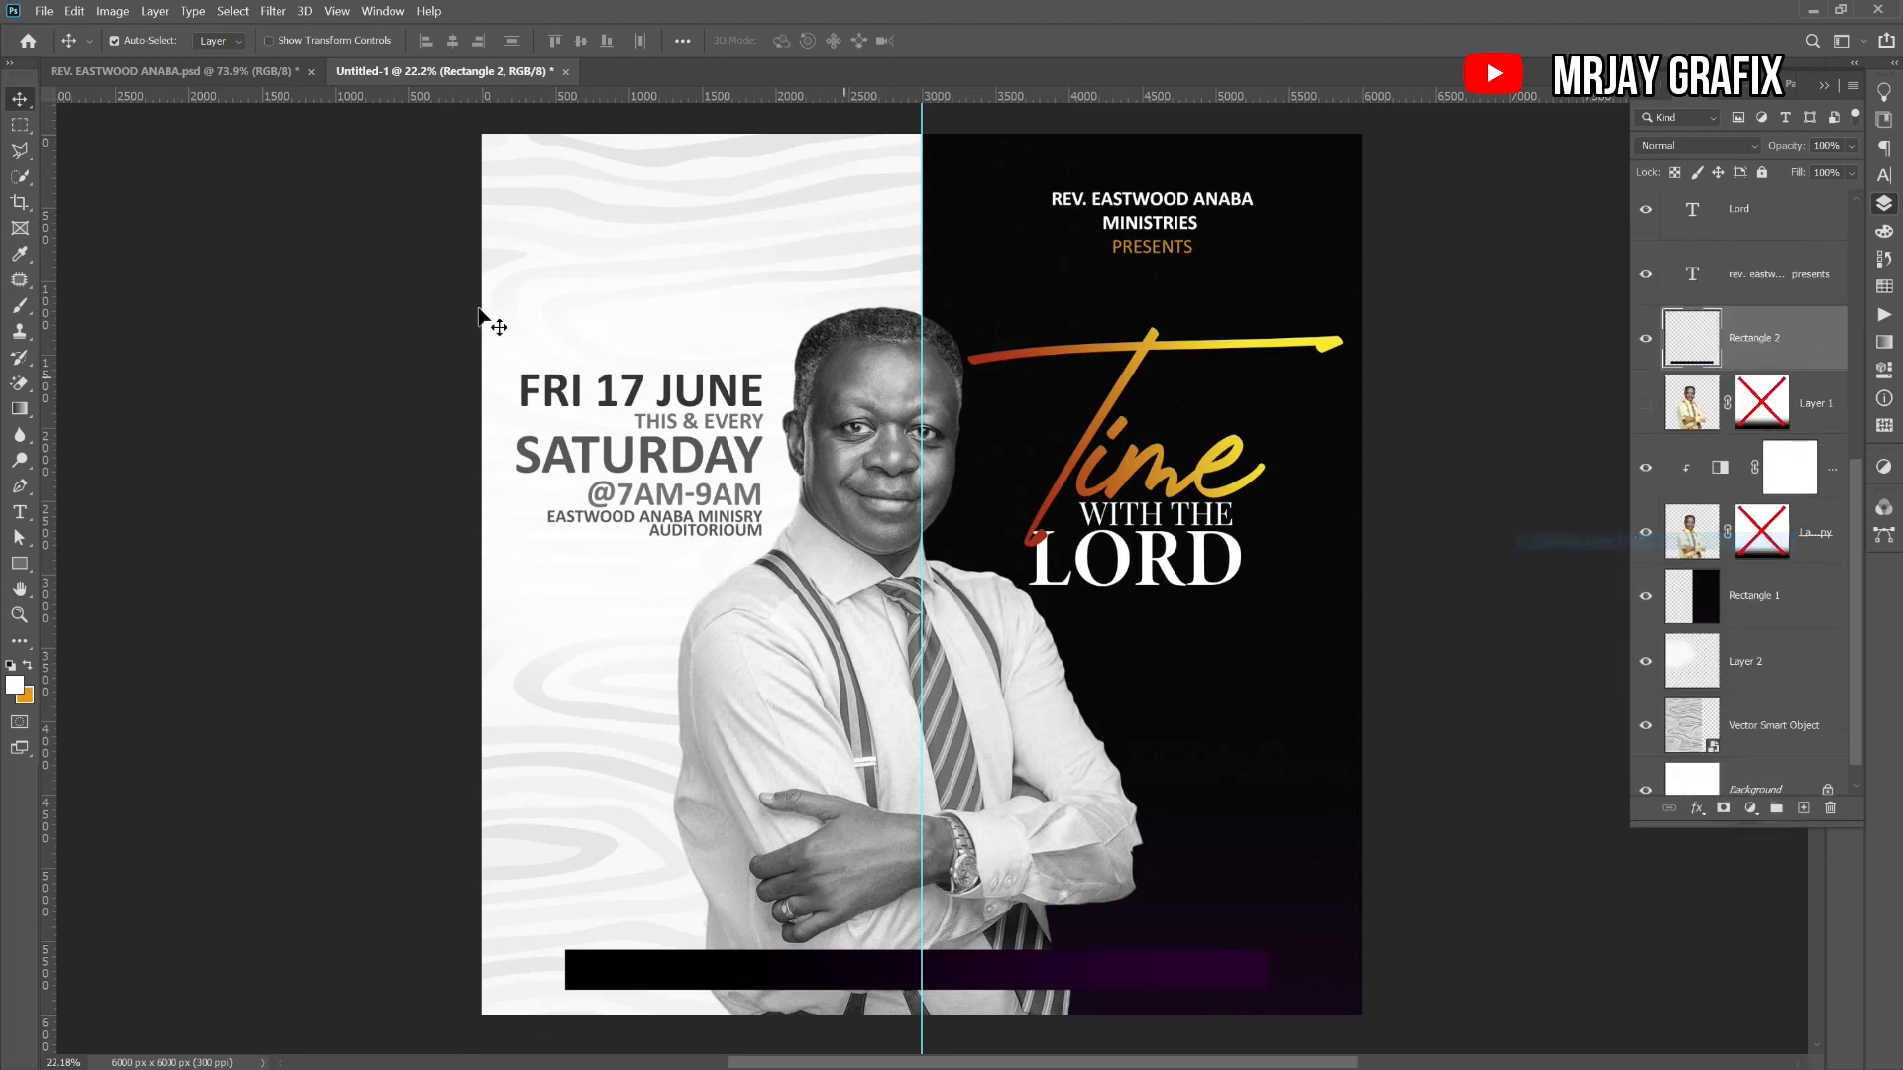
- Apply the Add Noise filter to the rasterized bar with Uniform distribution and Monochromatic enabled
left_click(266, 14)
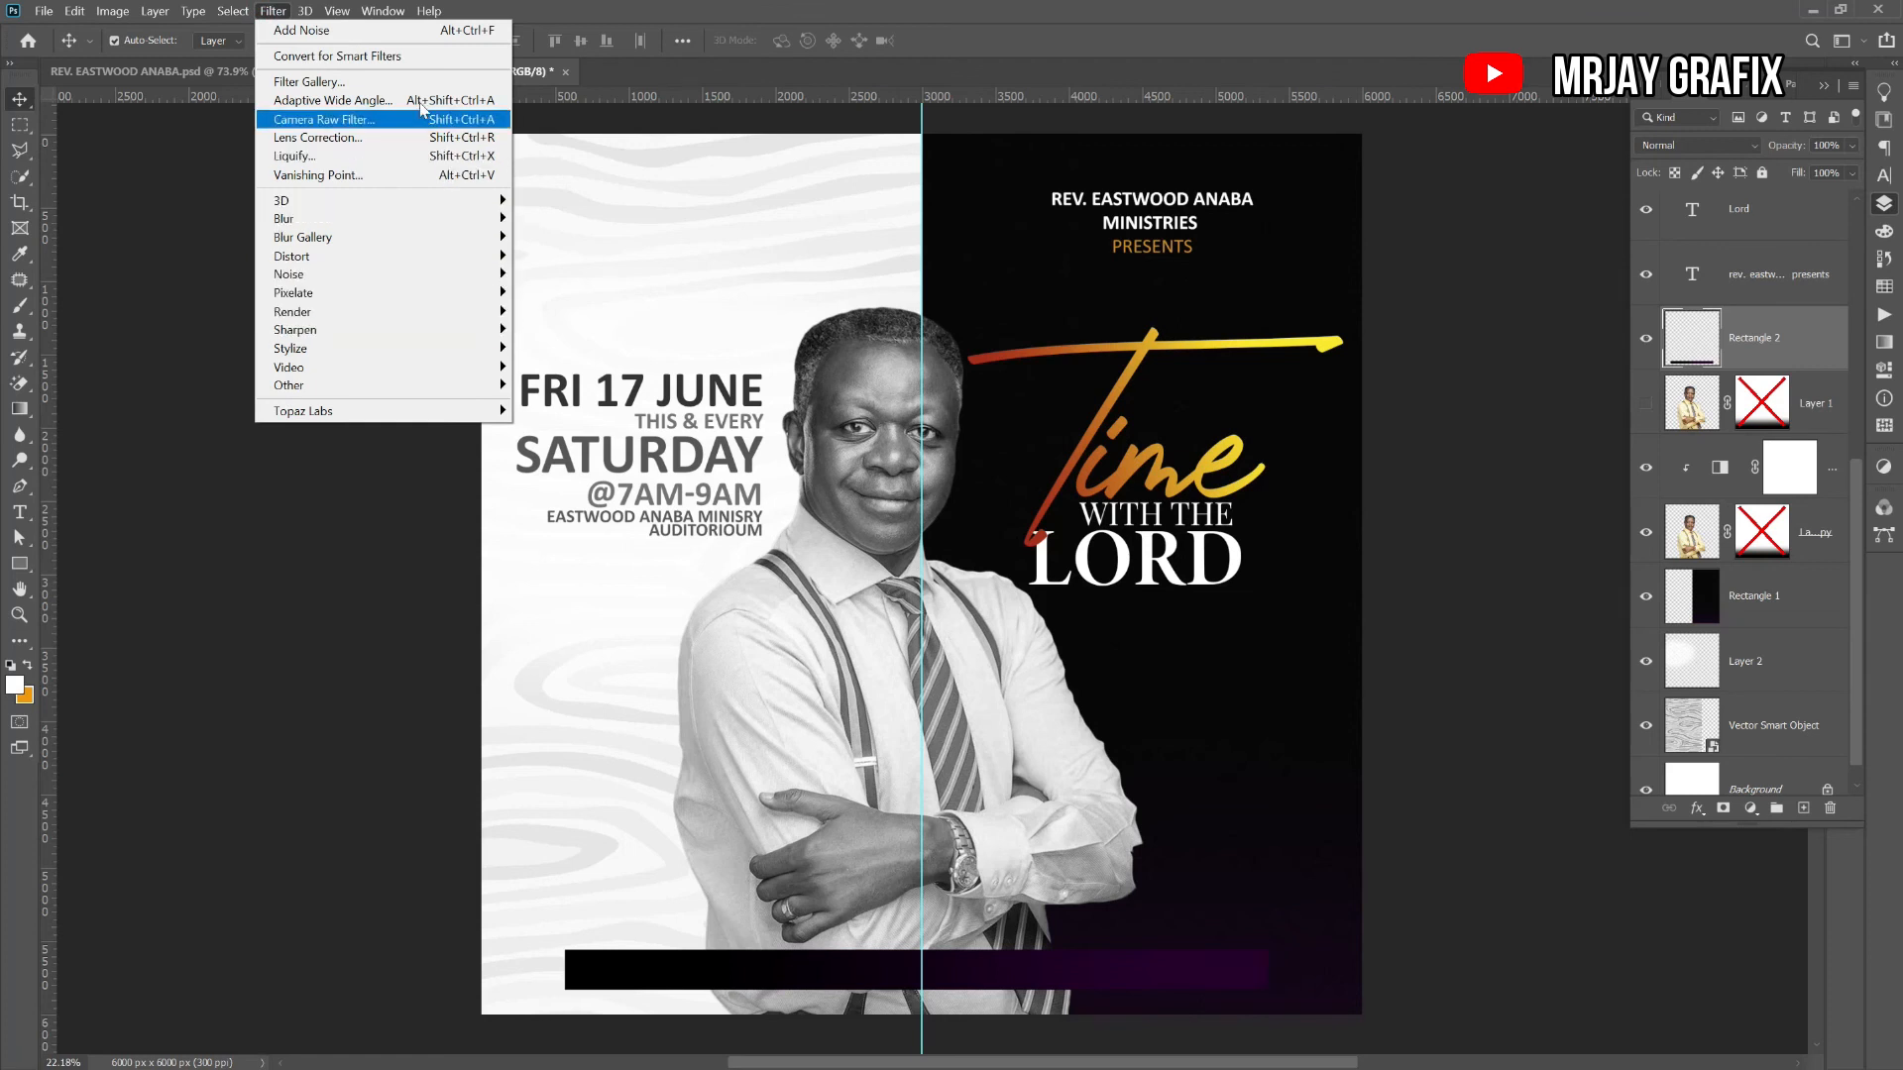
mouse_move(491, 280)
left_click(550, 278)
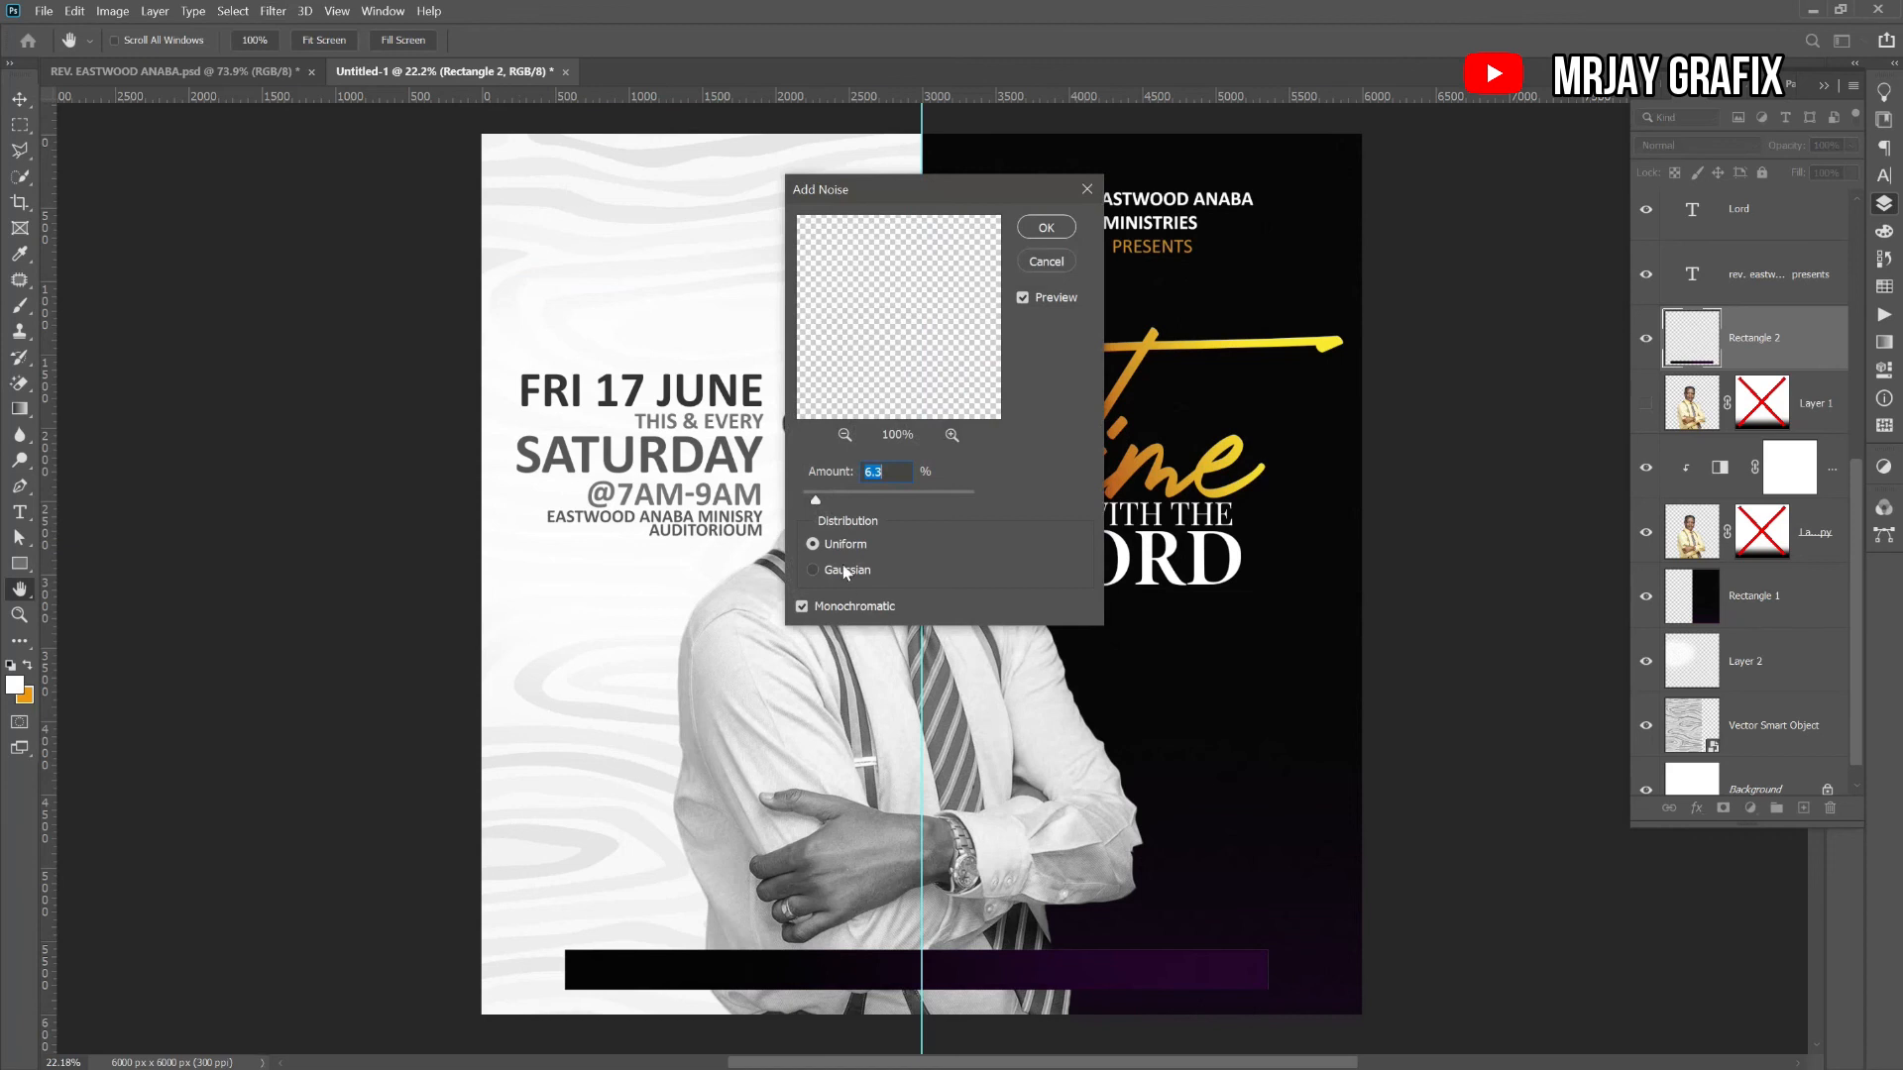
left_click_drag(838, 498, 834, 499)
left_click(1046, 228)
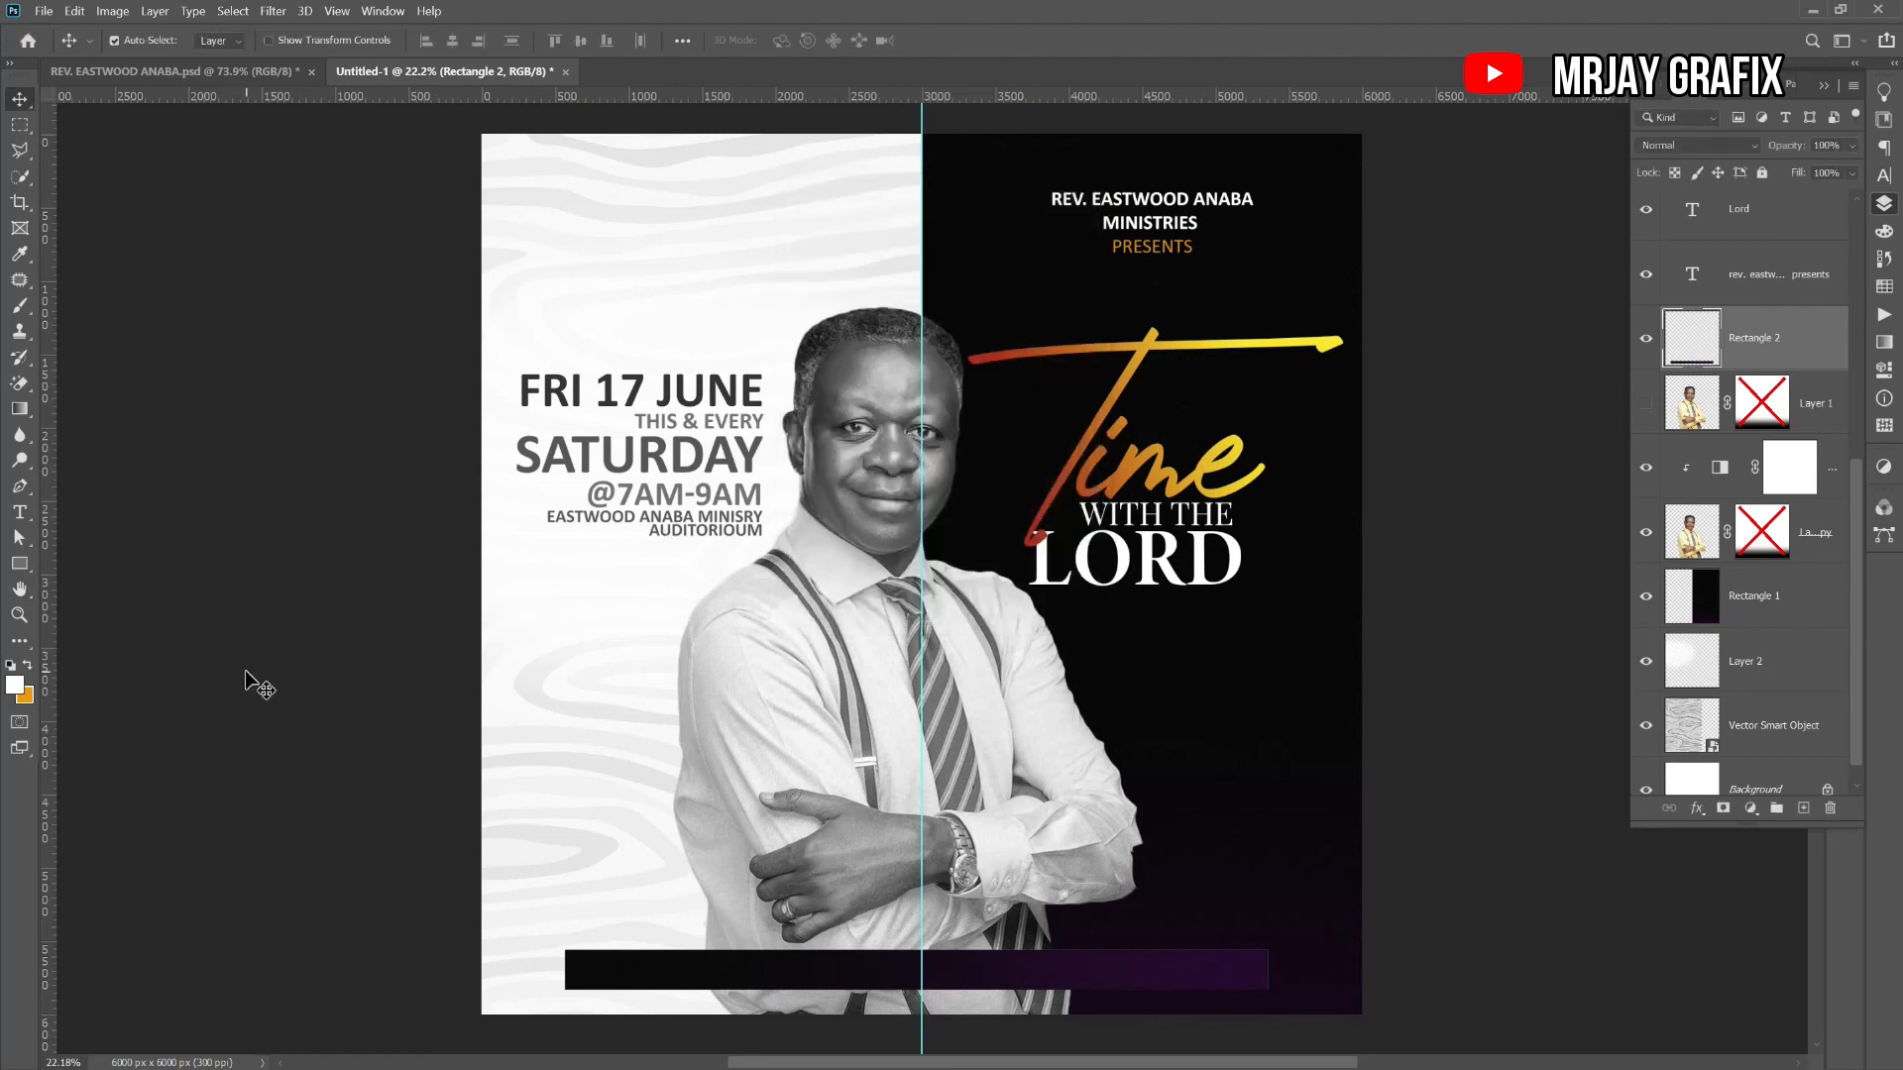
- Copy the tagline "COME AND EXPERIENCE THE POWER OF THE LORD ALMIGHTY" from the banner PSD onto the bar in Untitled-1
left_click(319, 73)
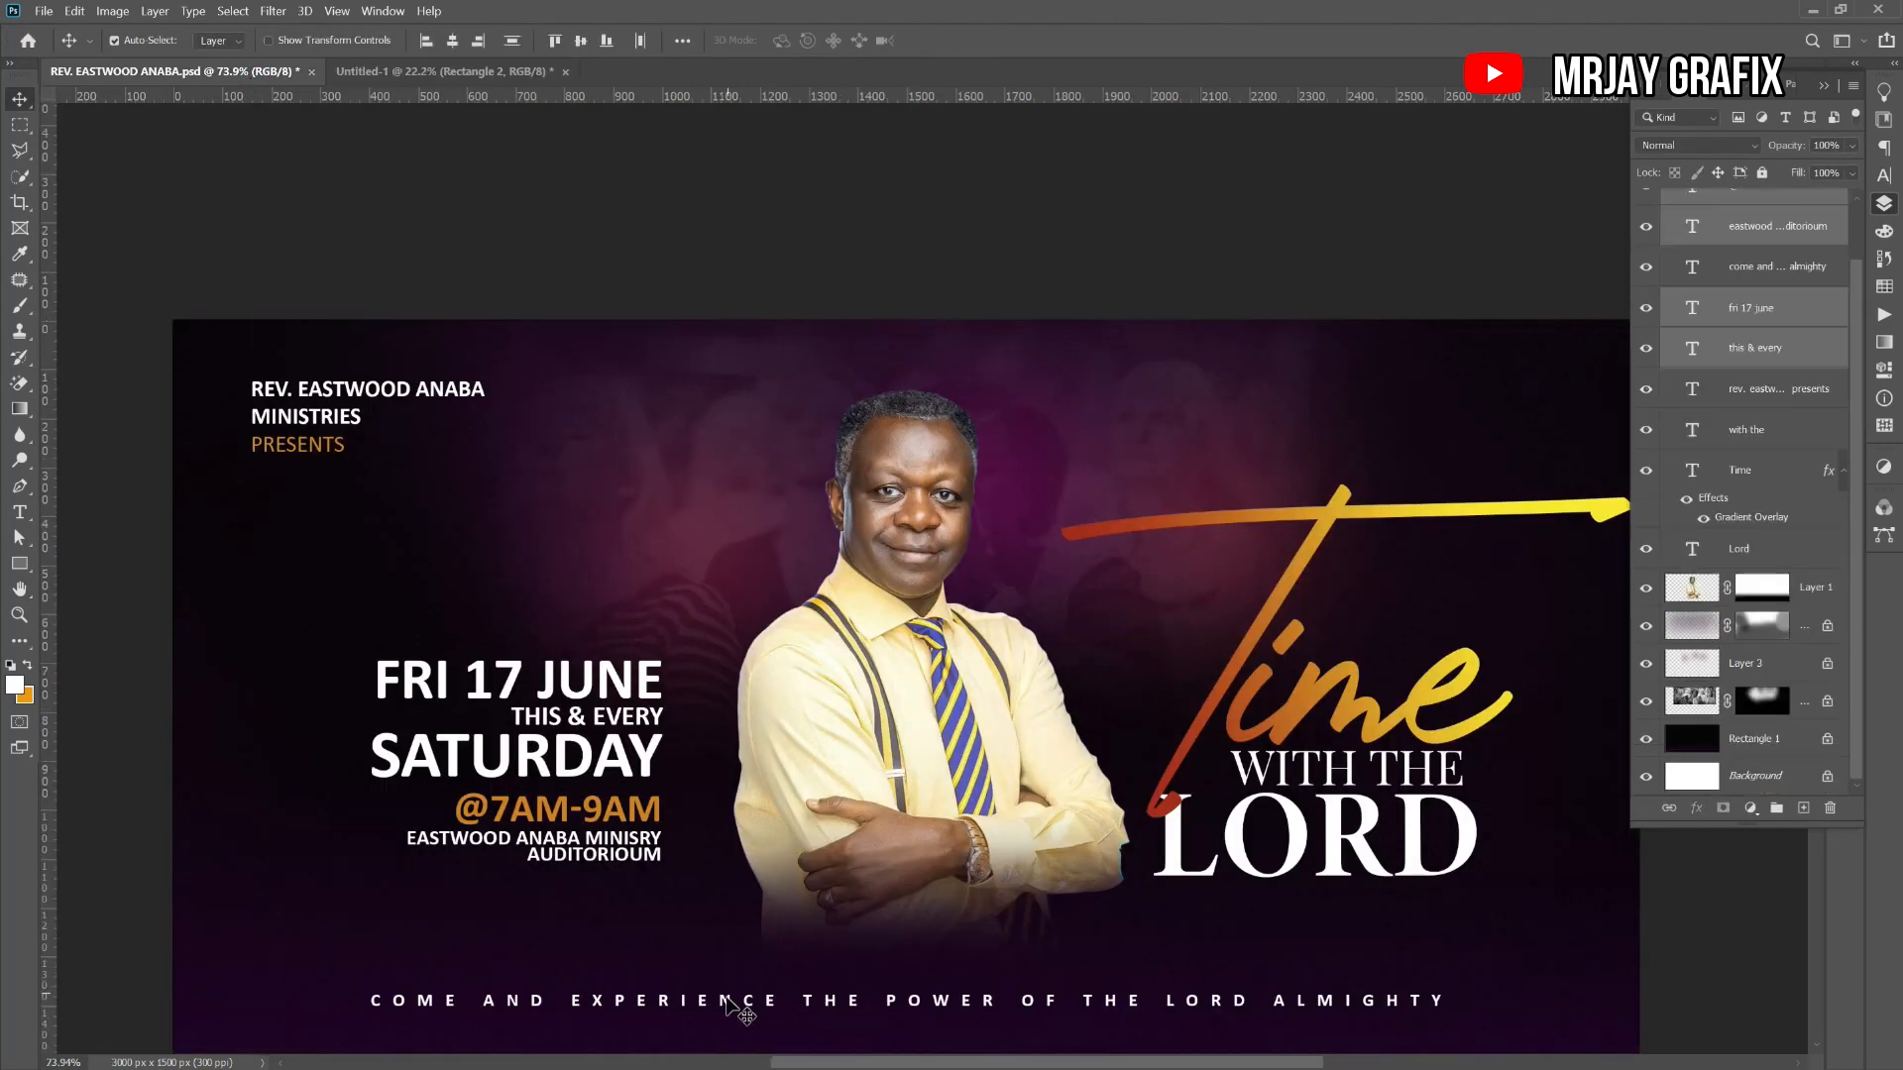
left_click(726, 1000)
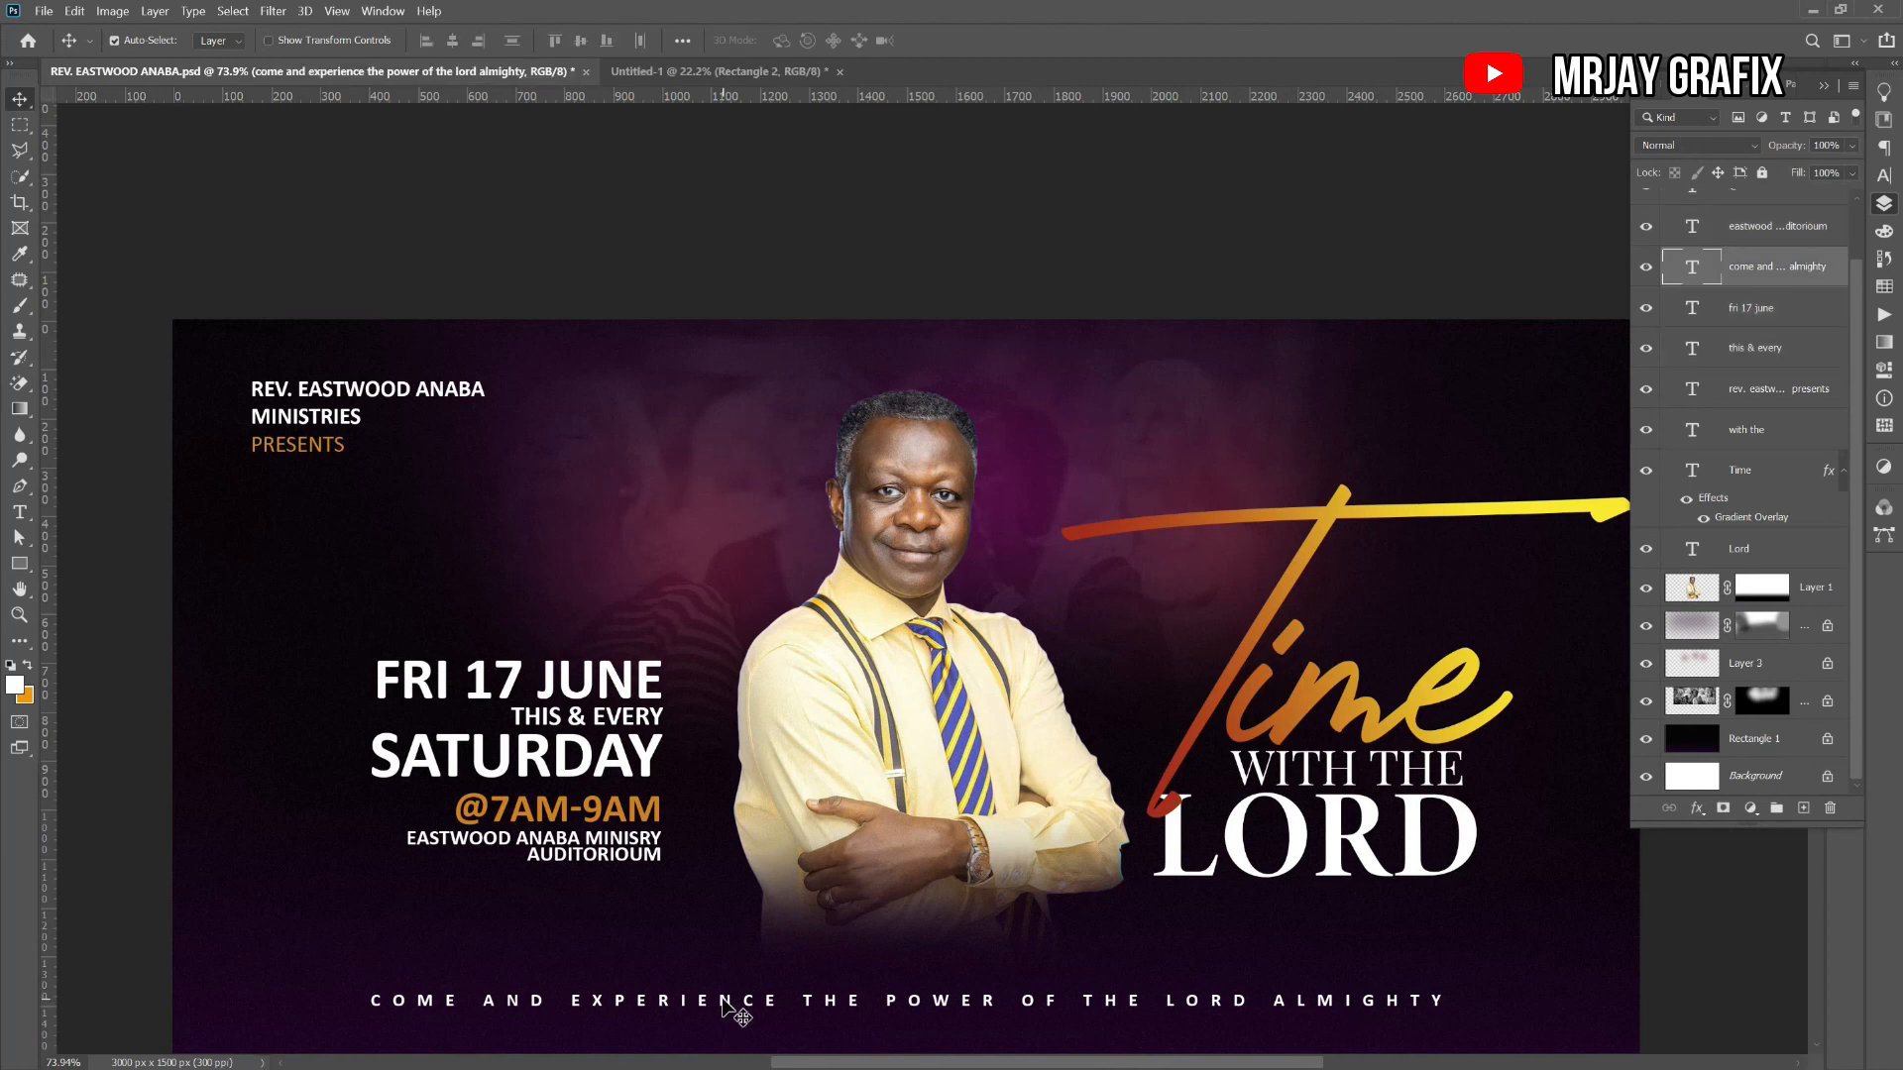
scroll(677, 581, "down", 3)
scroll(691, 927, "up", 2)
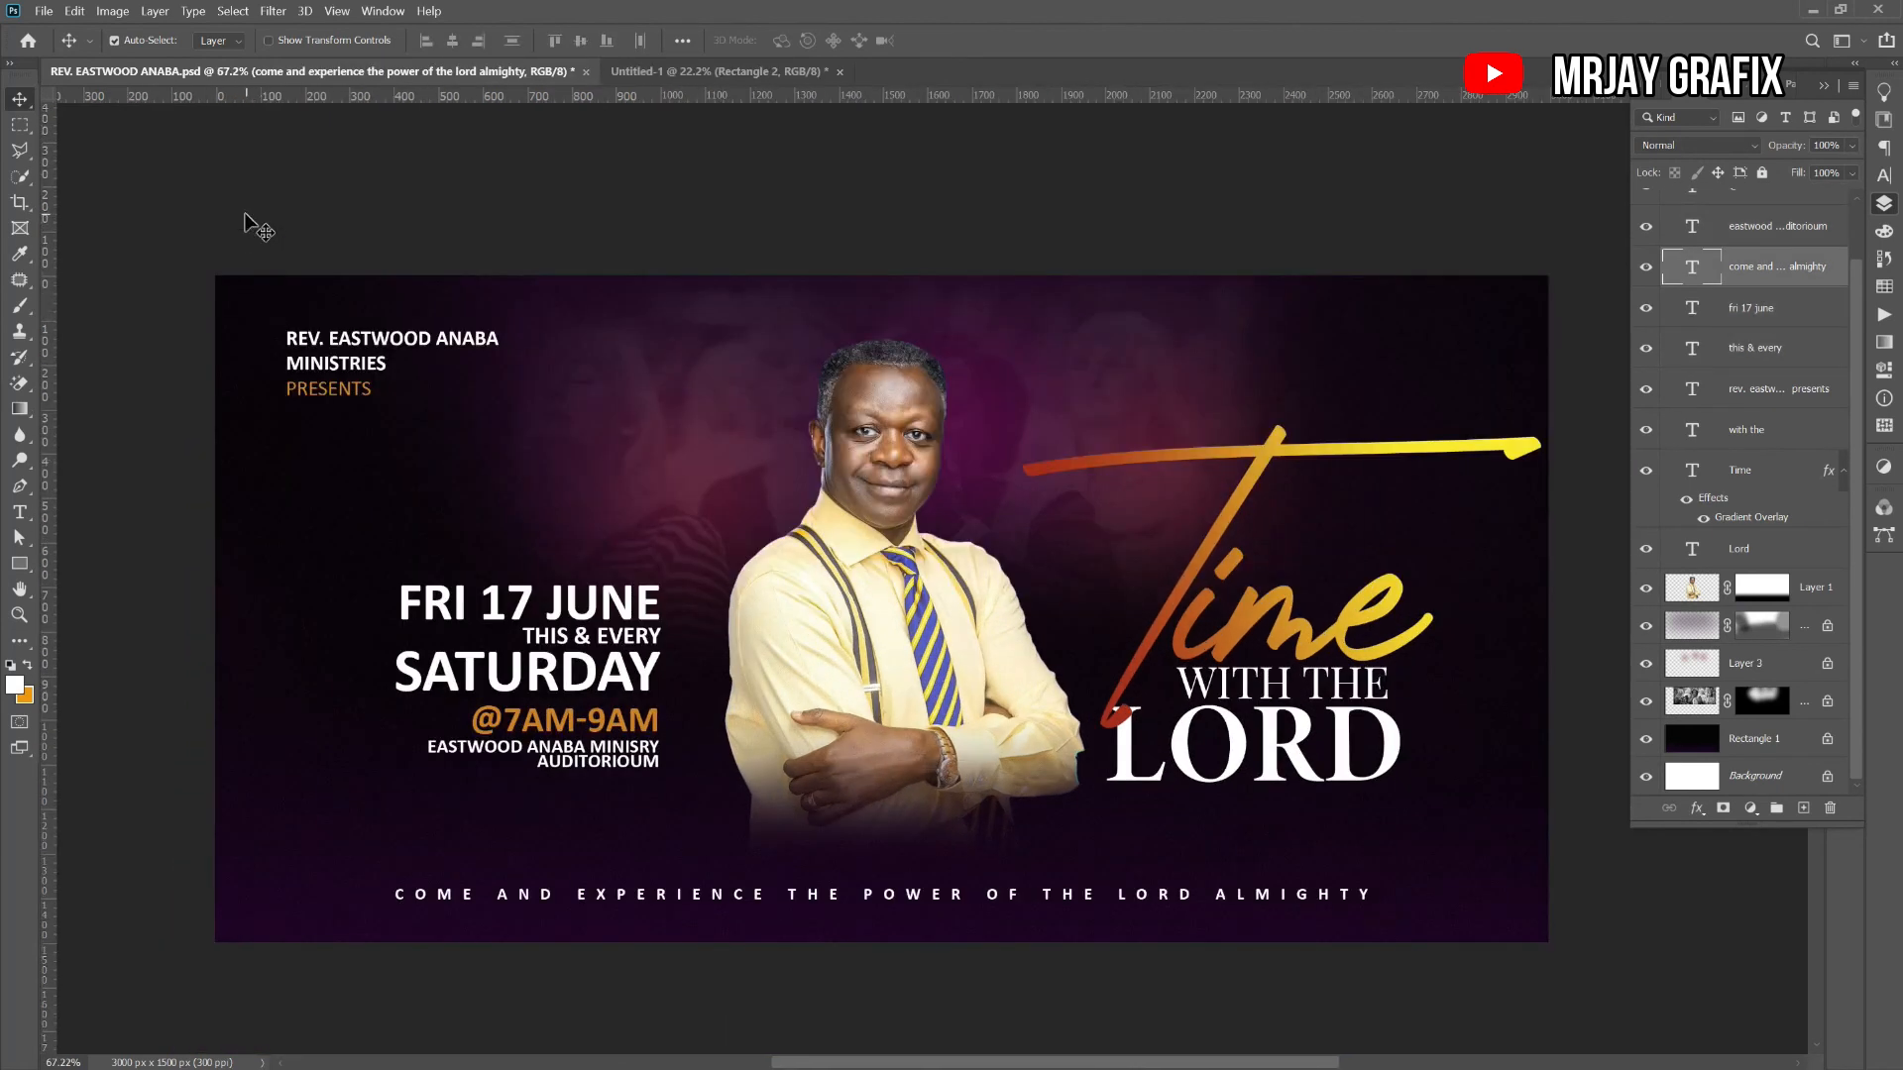
left_click(307, 40)
left_click_drag(625, 903, 868, 980)
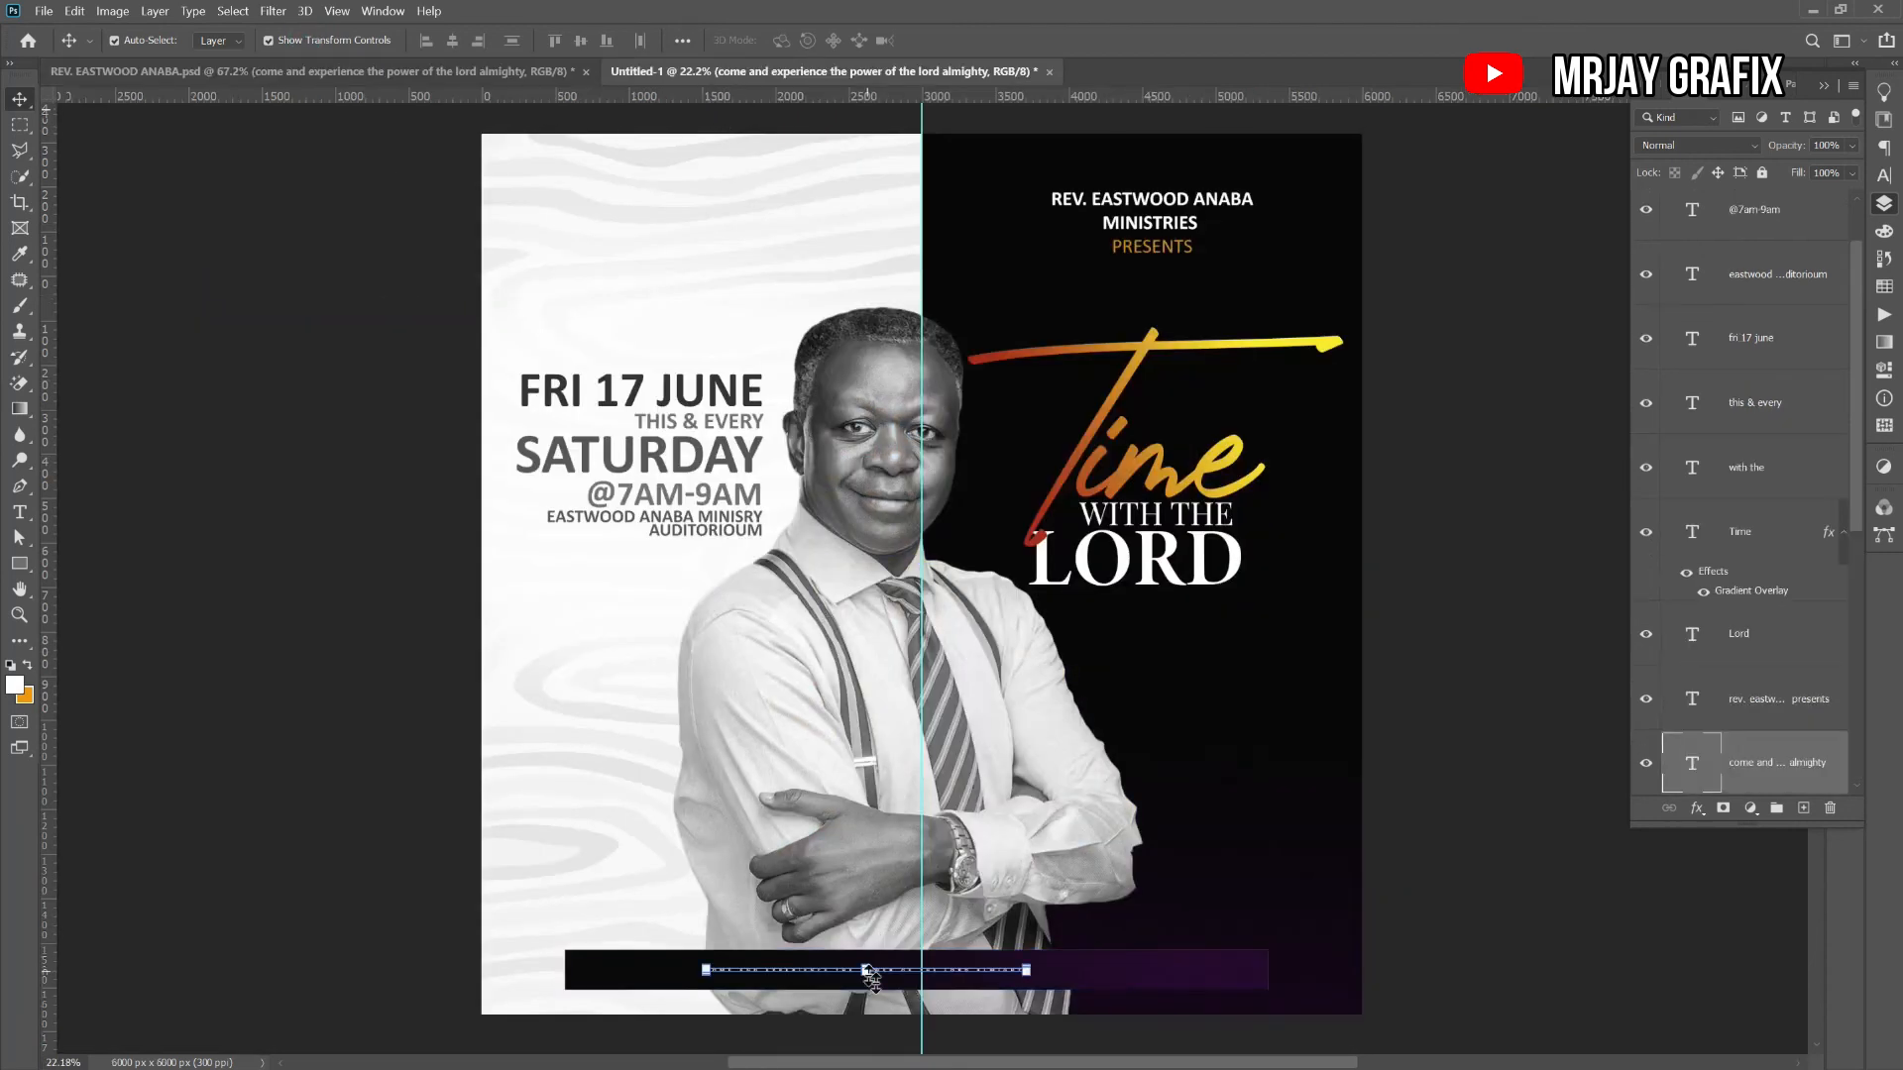
- Enlarge the tagline text so it spans nearly the full width of the gradient bar
left_click_drag(1031, 970, 1234, 966)
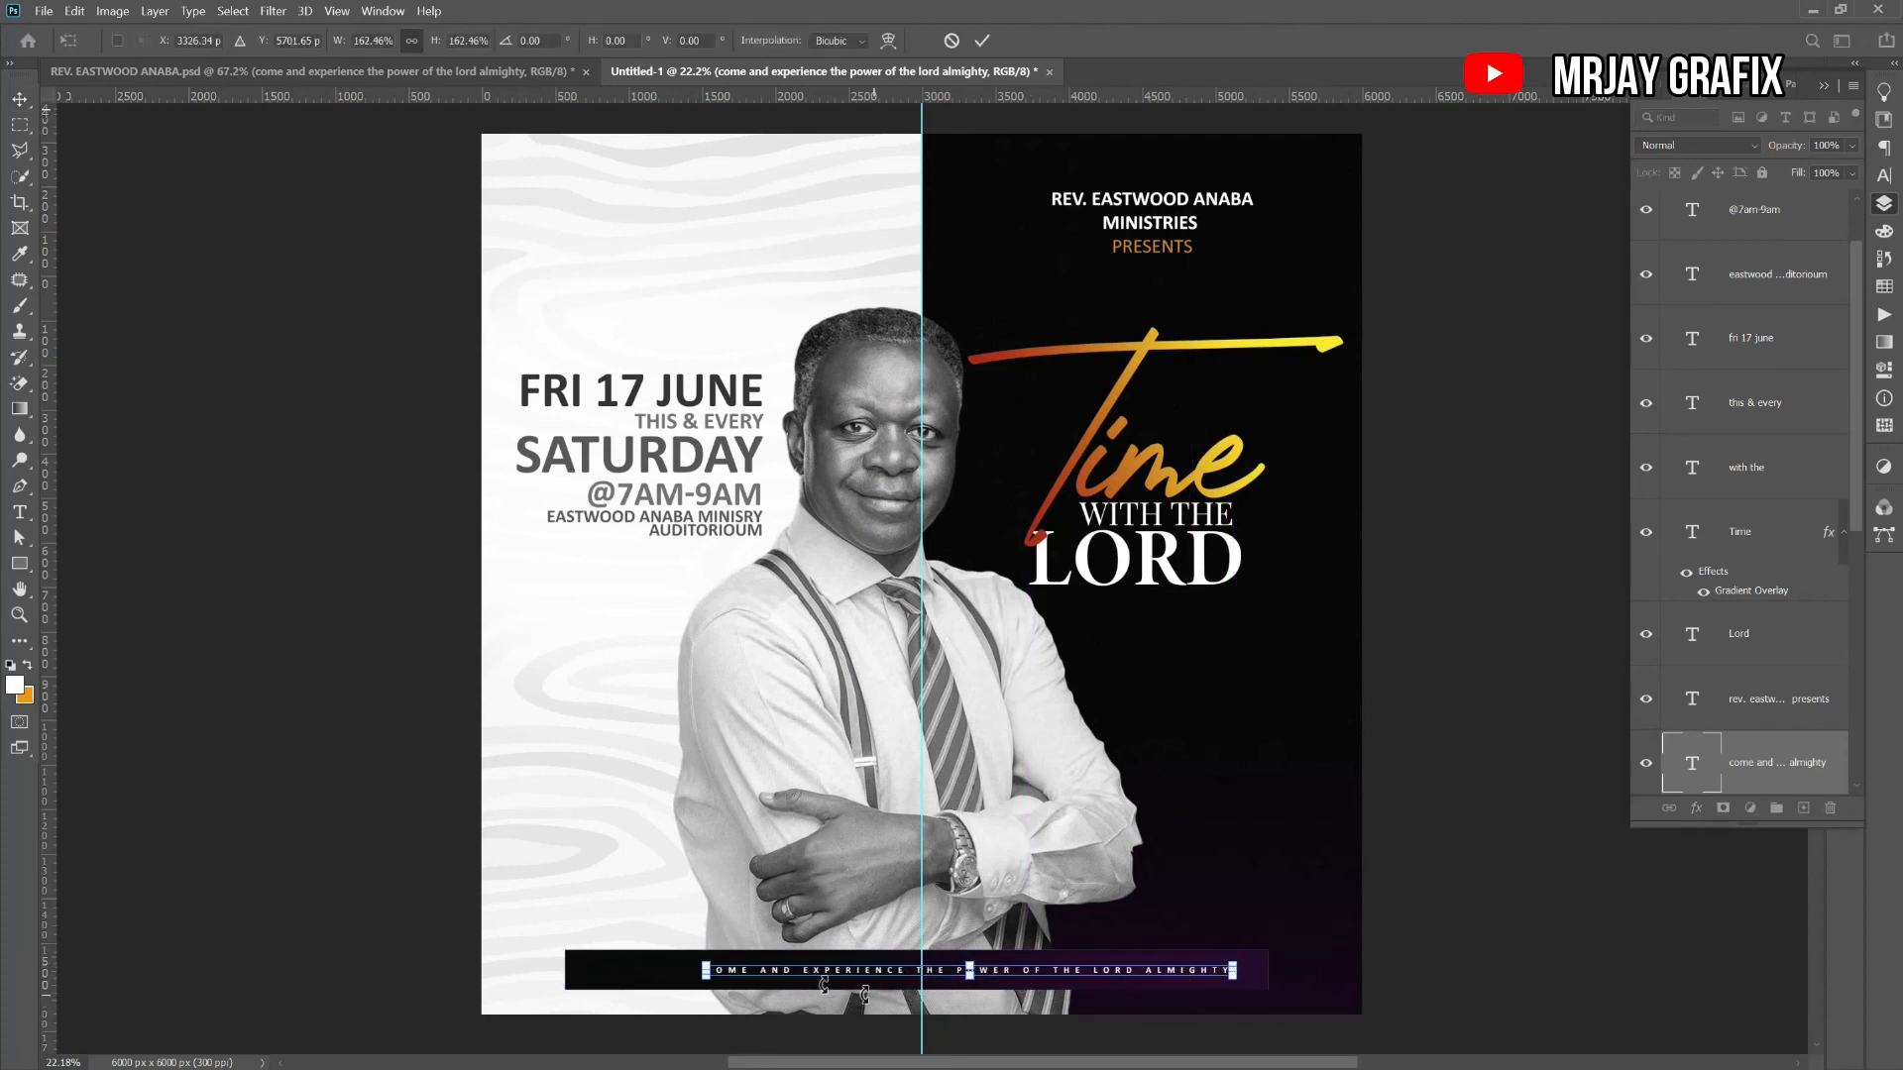
left_click_drag(706, 971, 586, 969)
key("Return")
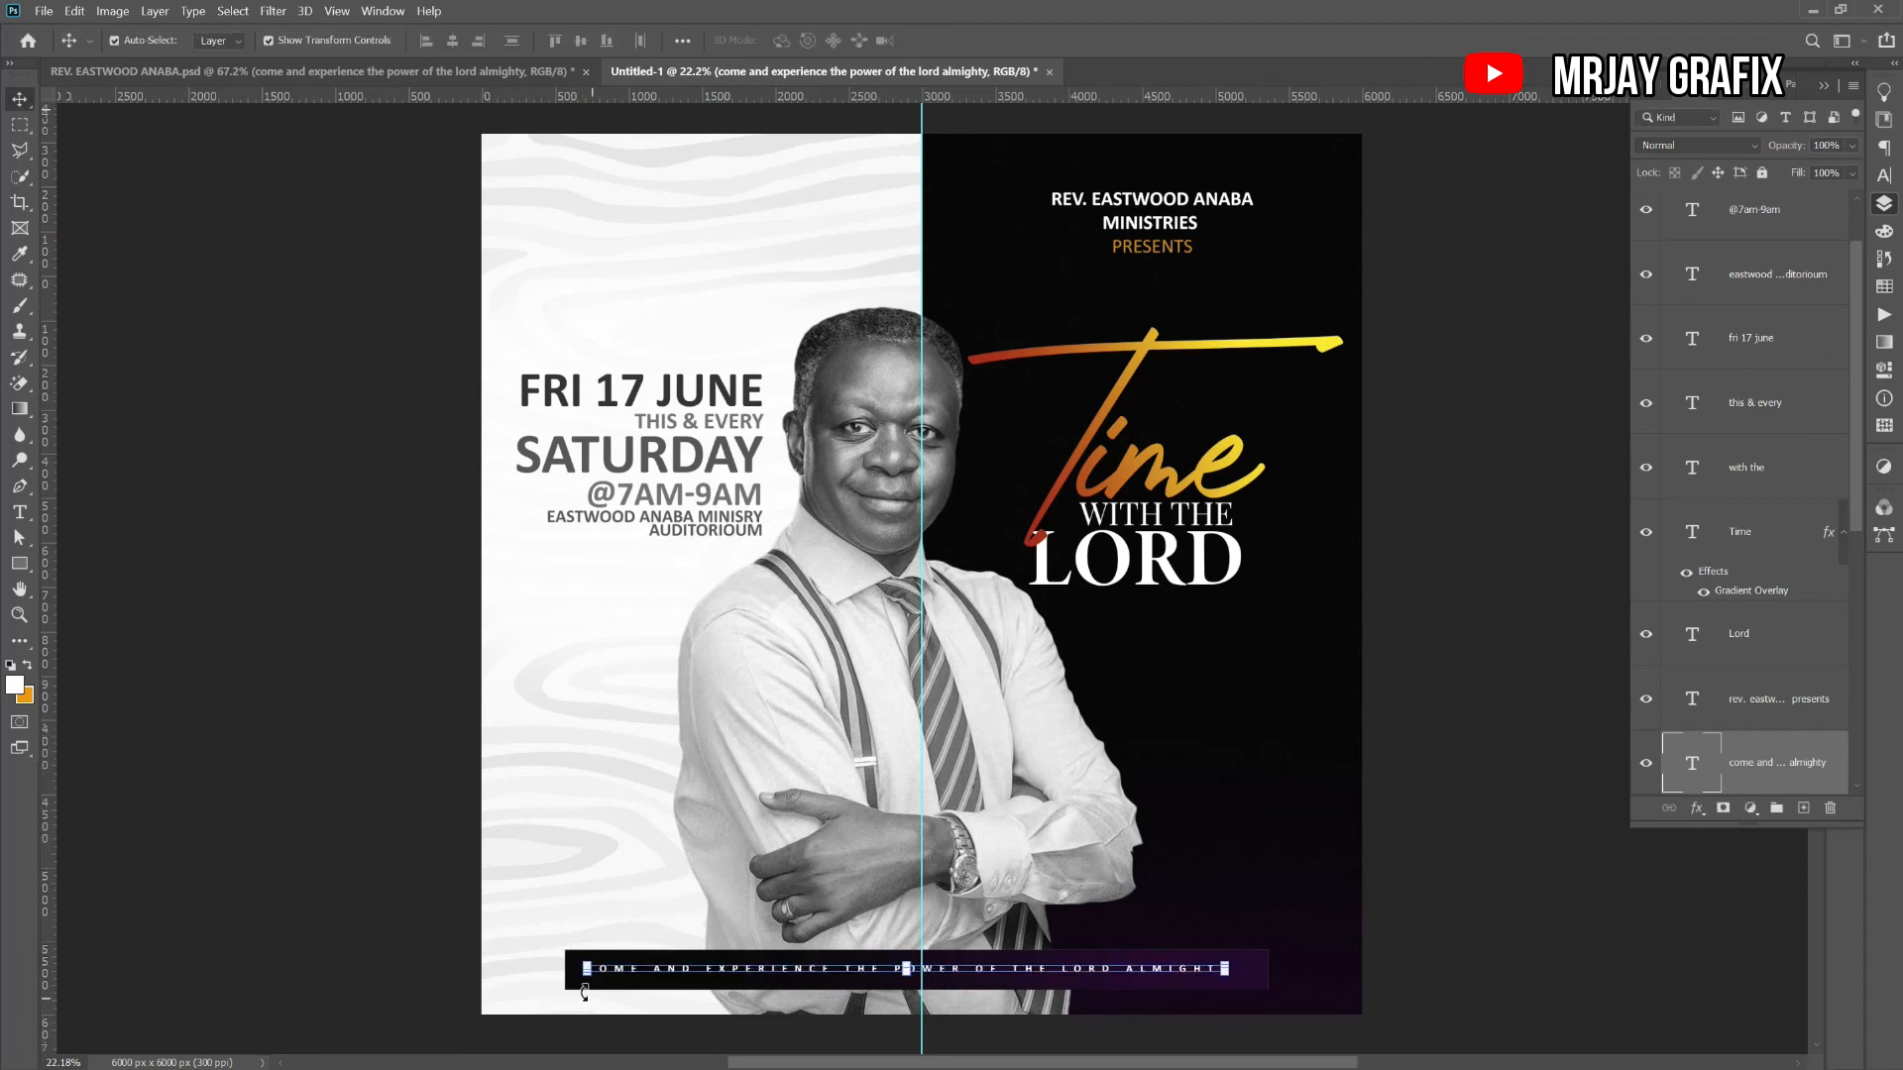
- Lock the black half's rectangle layer and align the tagline and gradient bar on their horizontal centers
left_click(1304, 1013)
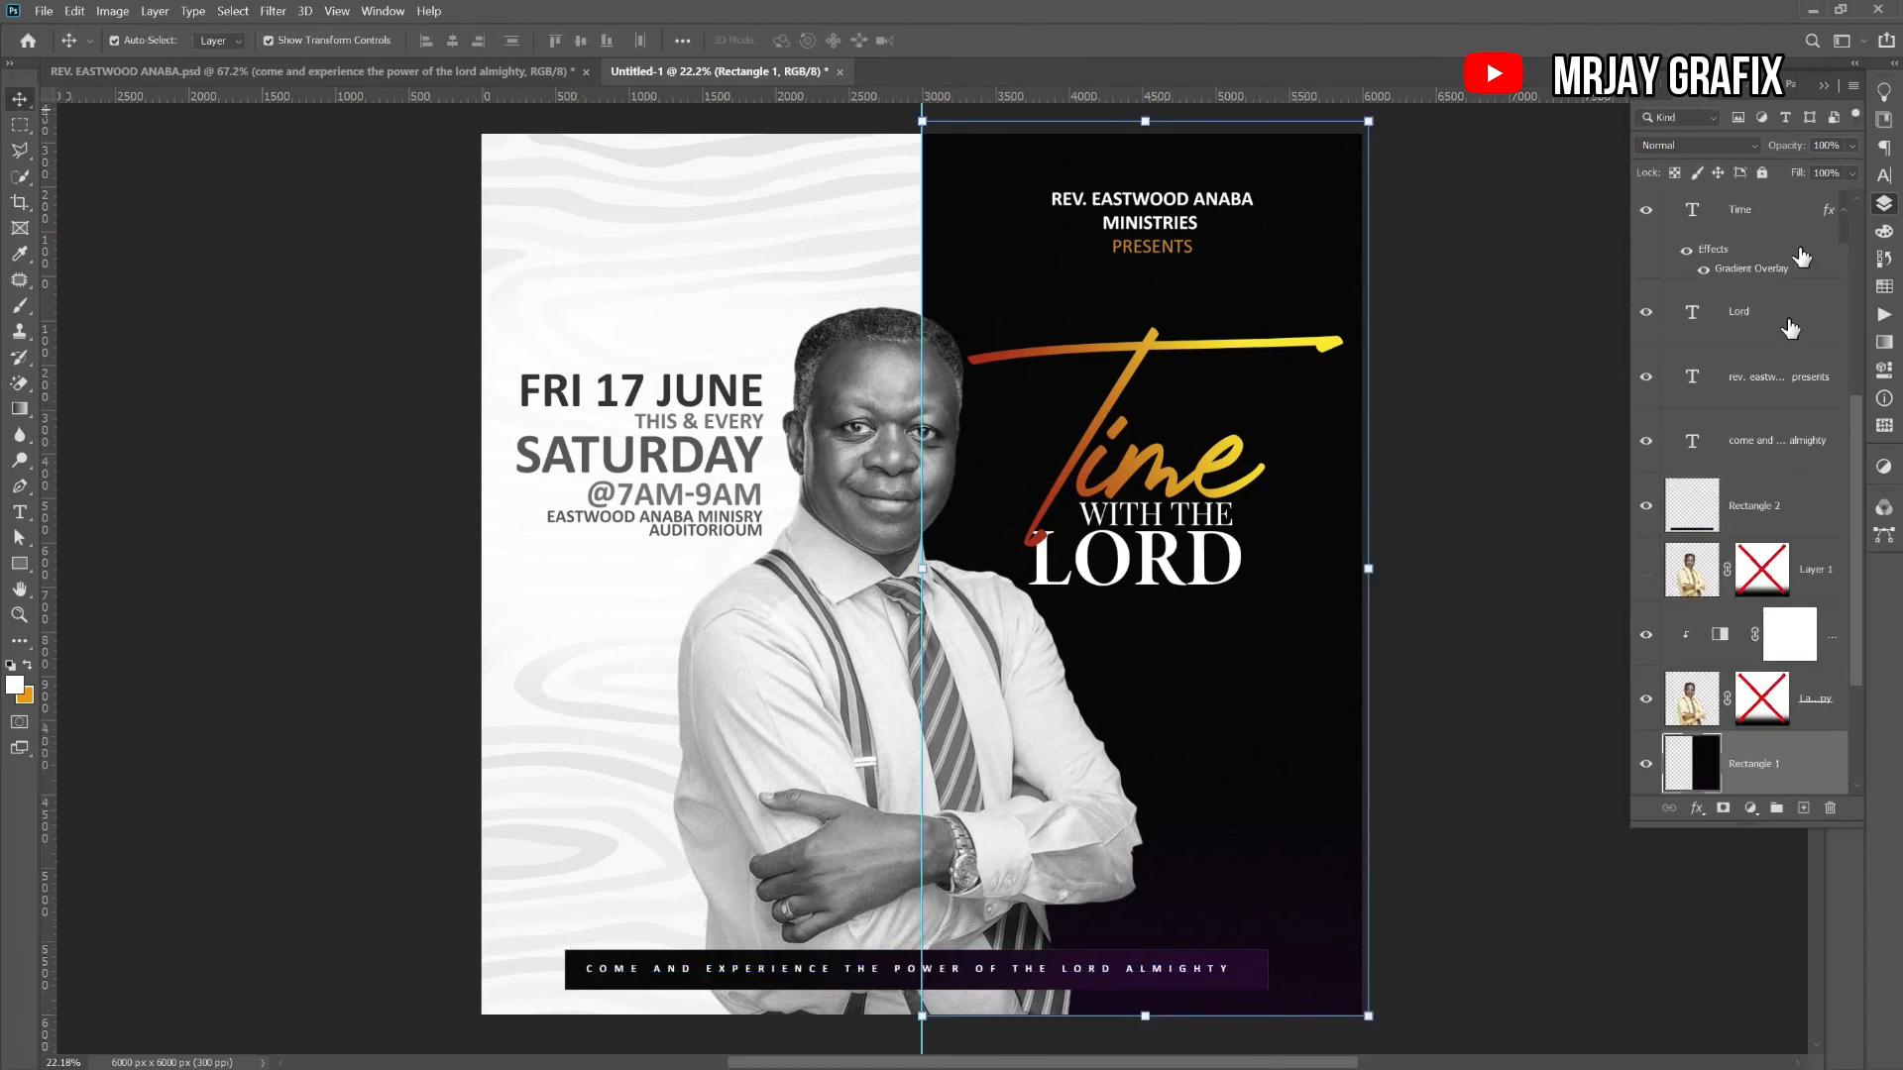
left_click_drag(1232, 917, 1234, 999)
left_click(452, 45)
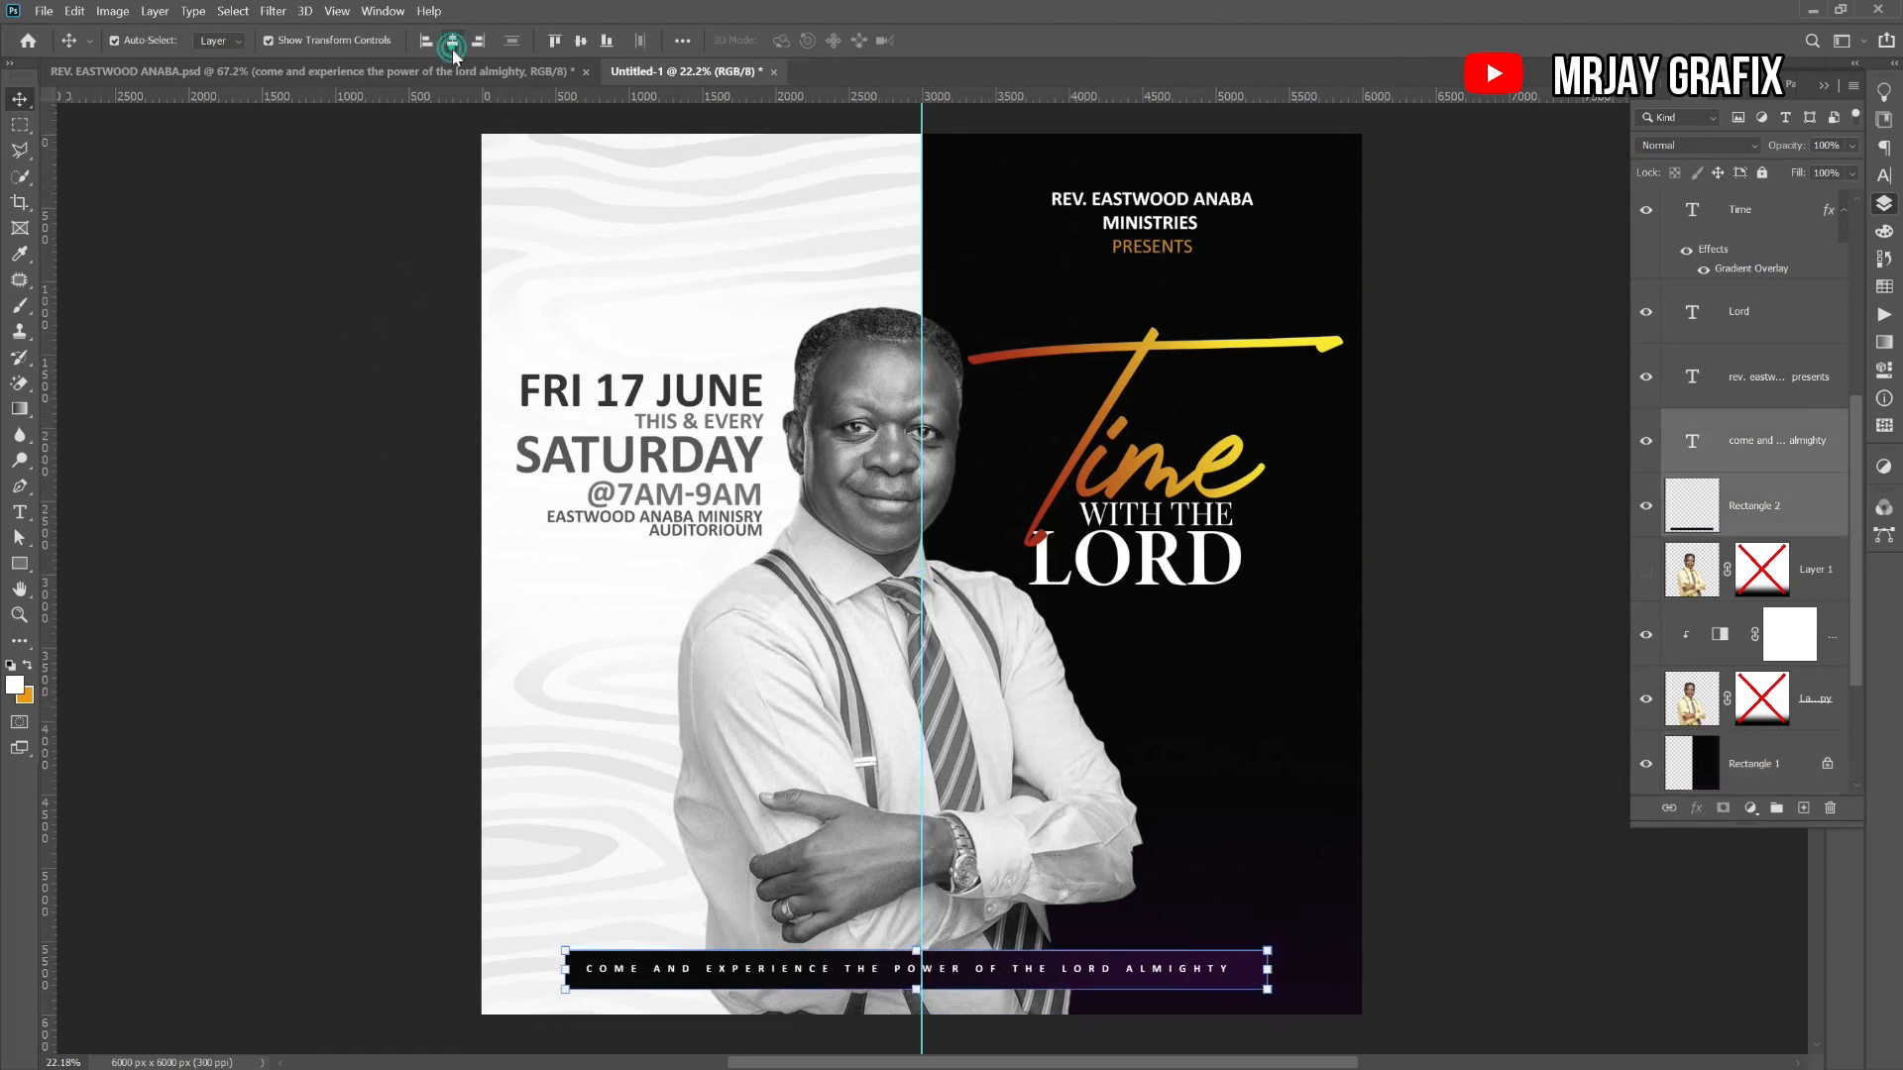
left_click(268, 811)
left_click(425, 932)
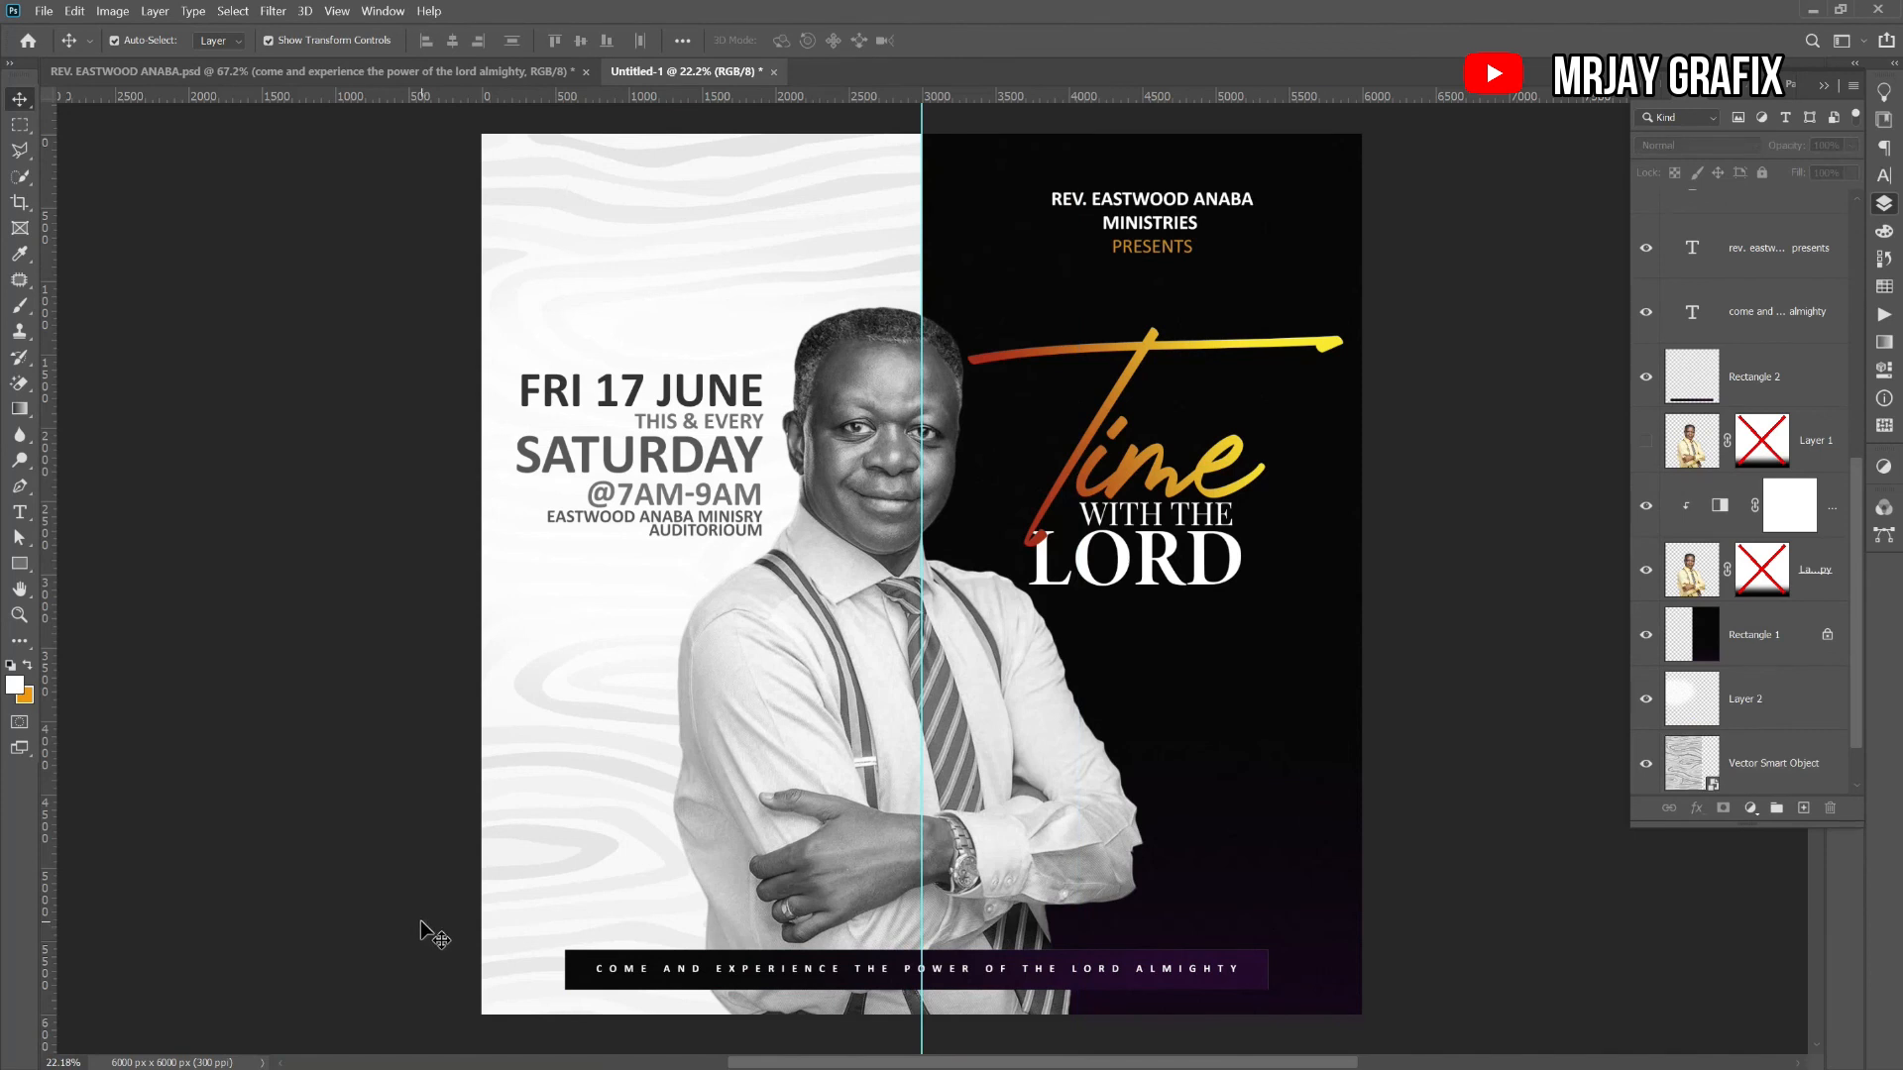
- Show the color portrait layer briefly and hide it again to compare it with the black-and-white version
scroll(426, 927, "down", 2)
scroll(684, 862, "up", 2)
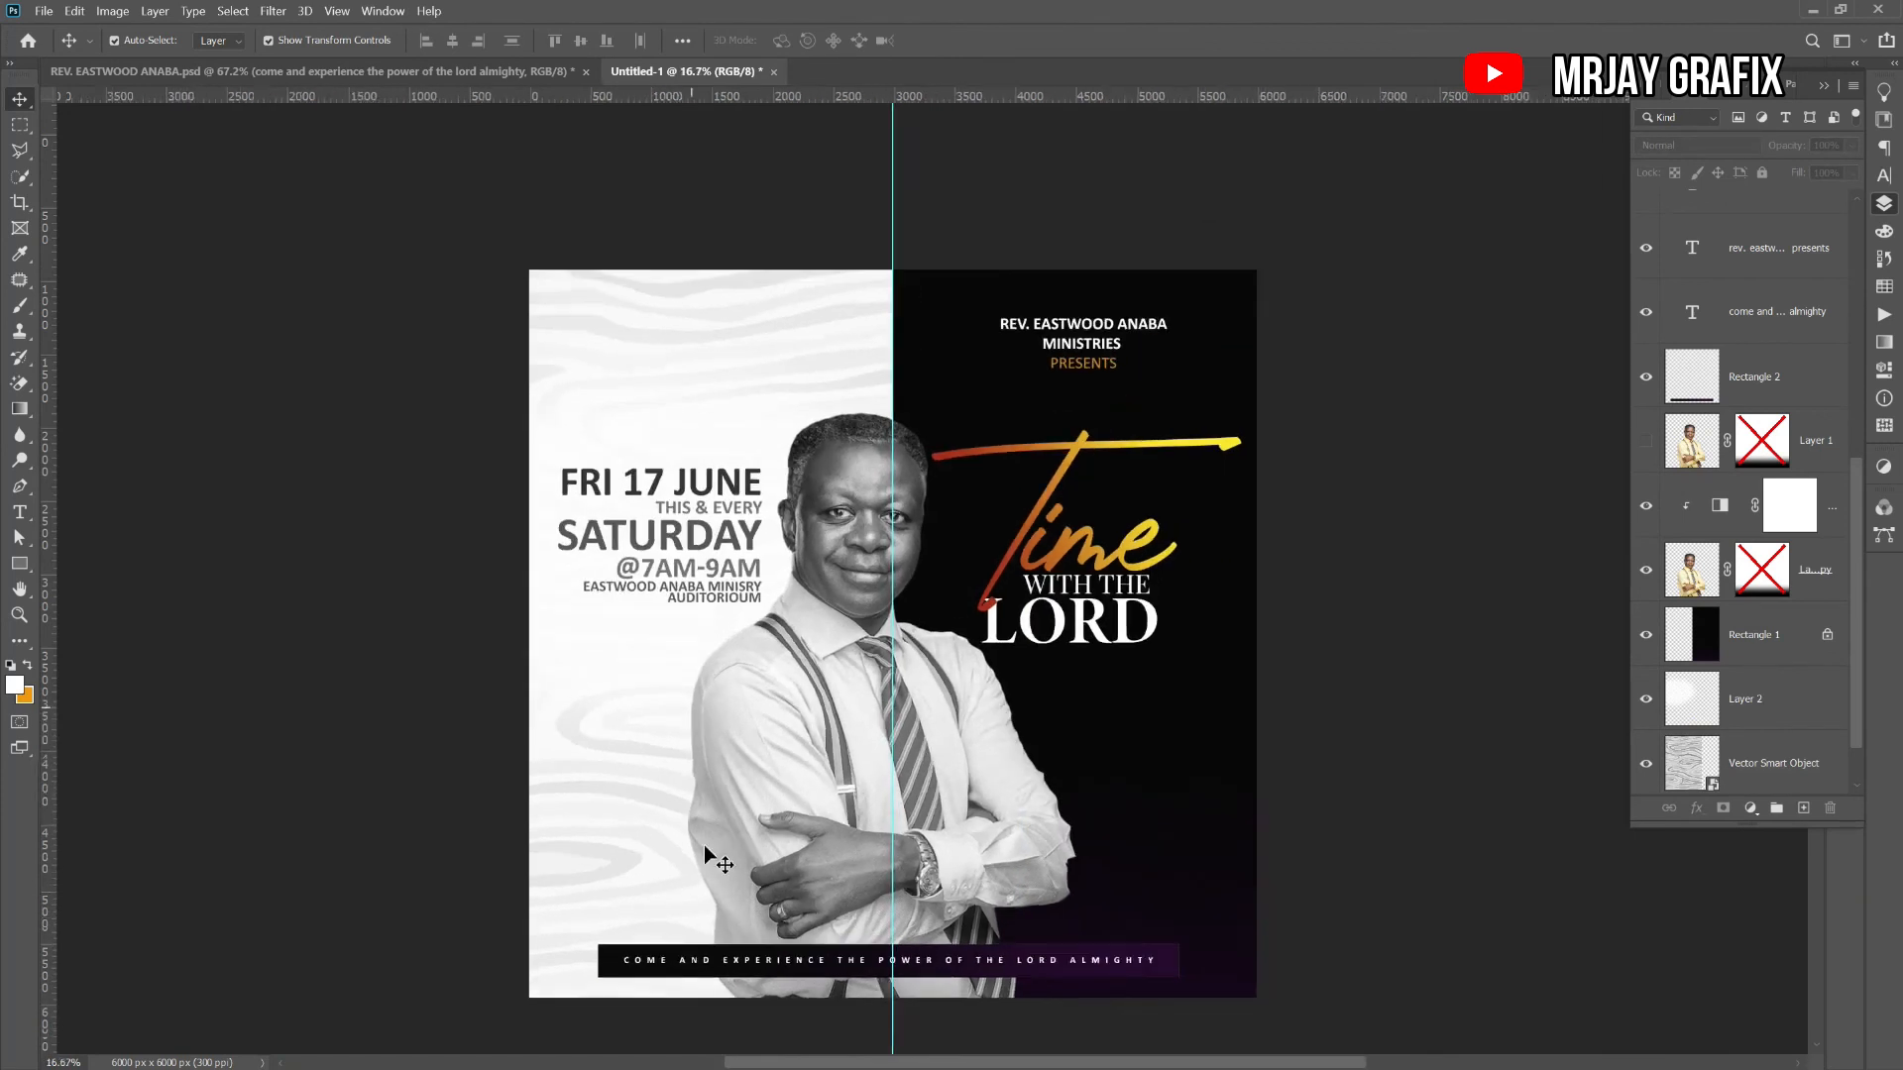
scroll(684, 860, "down", 2)
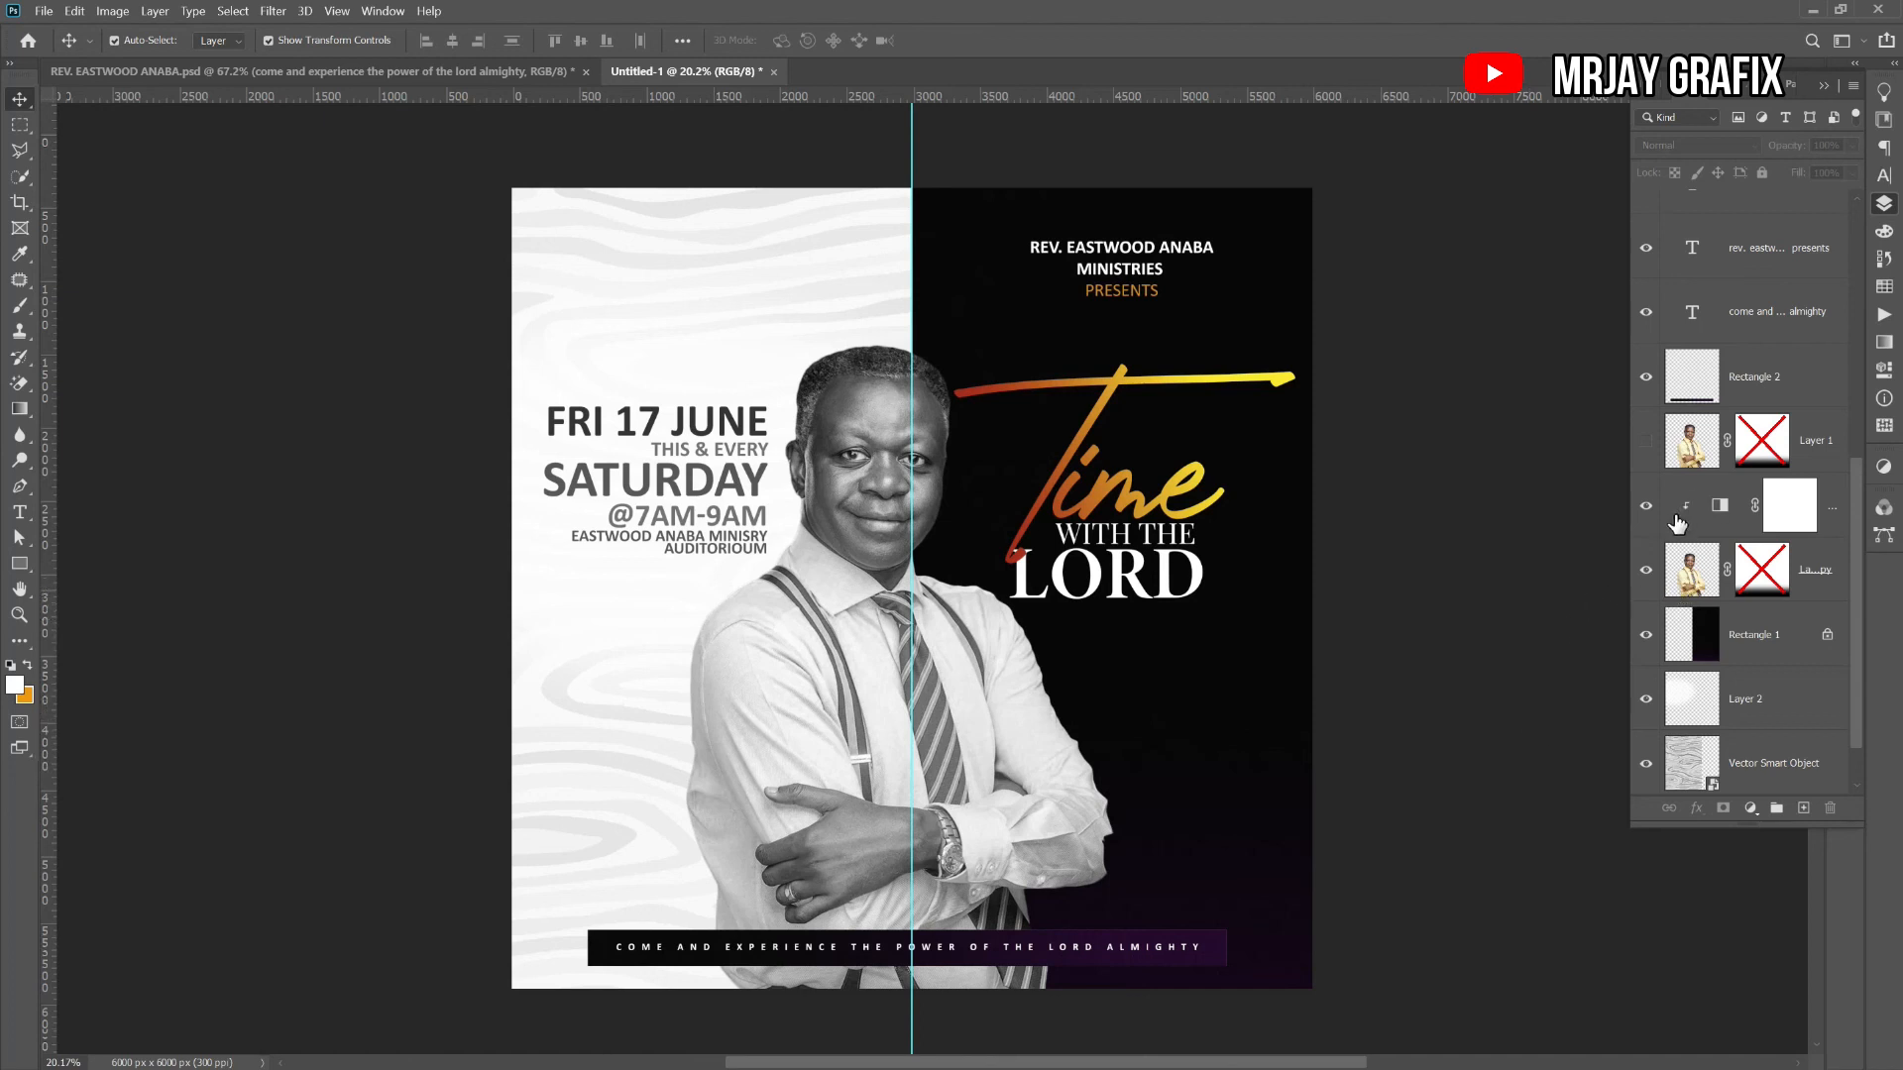
left_click(1646, 441)
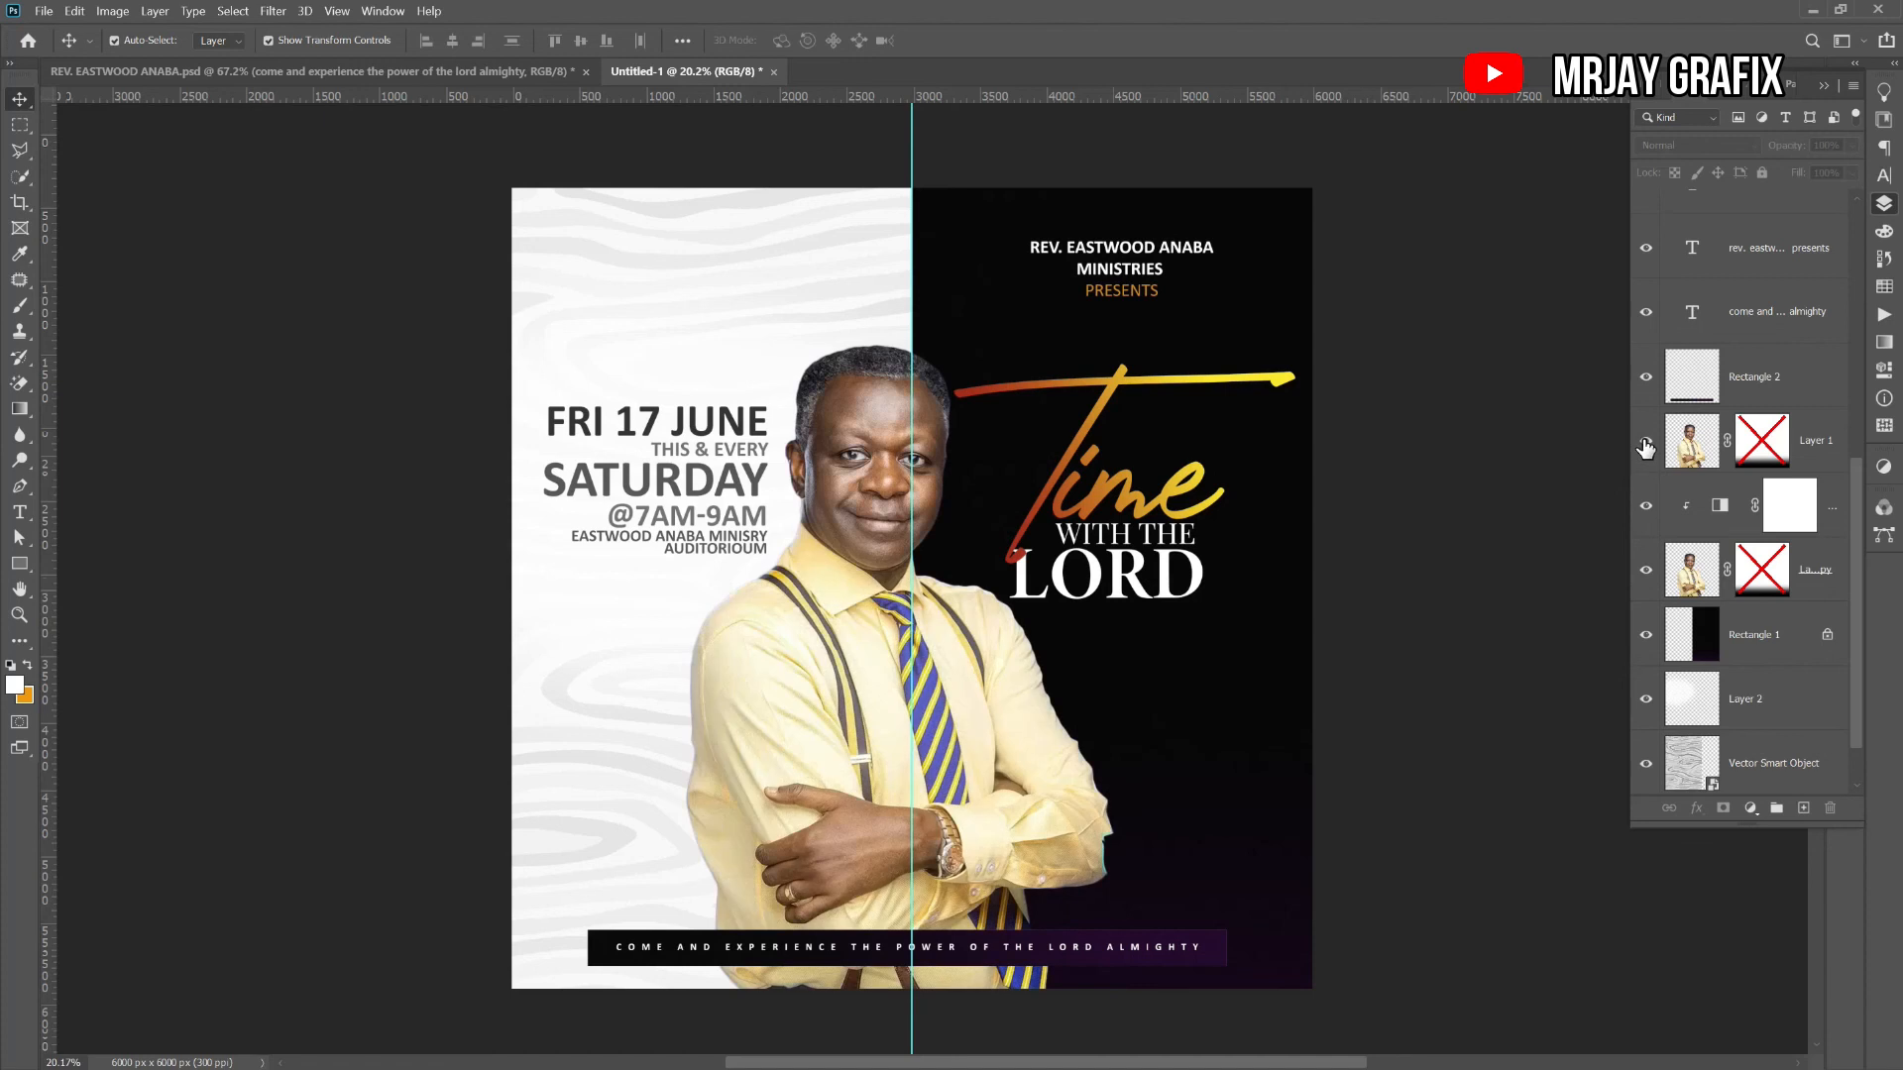
left_click(1646, 446)
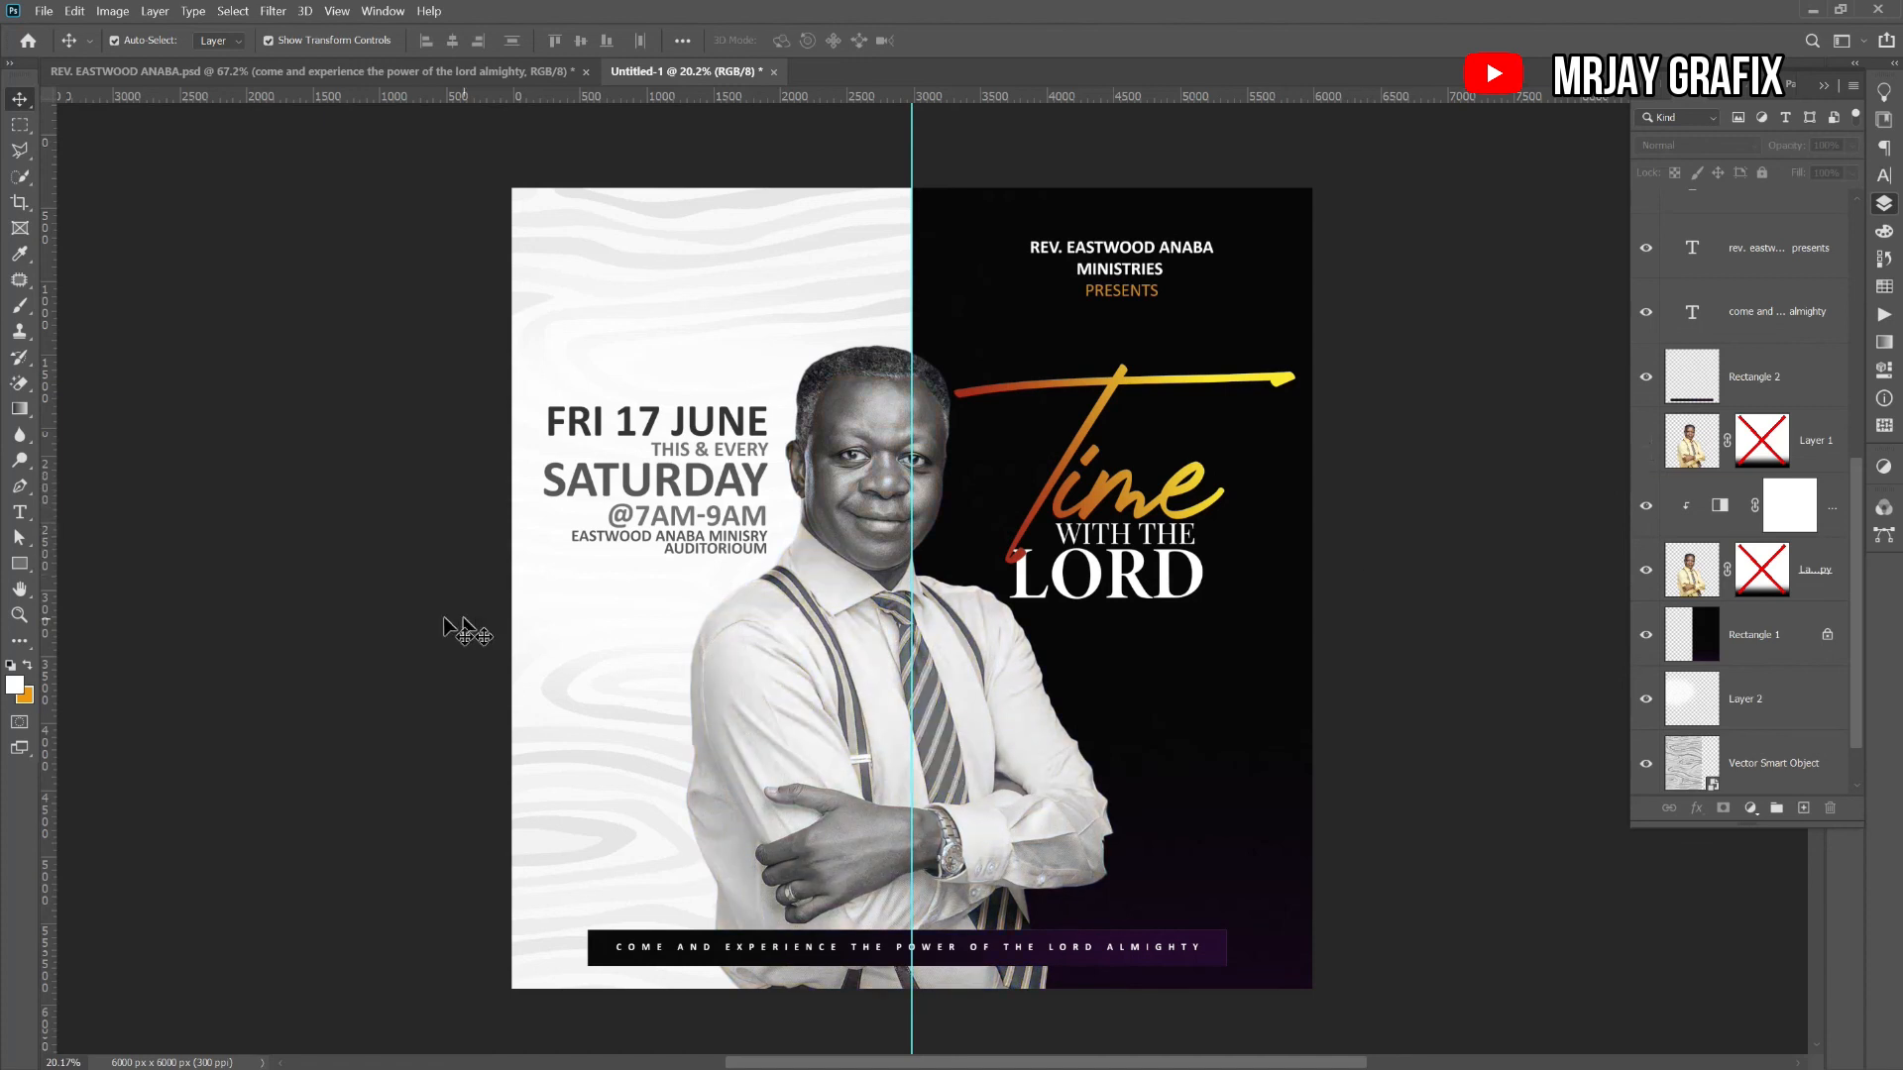